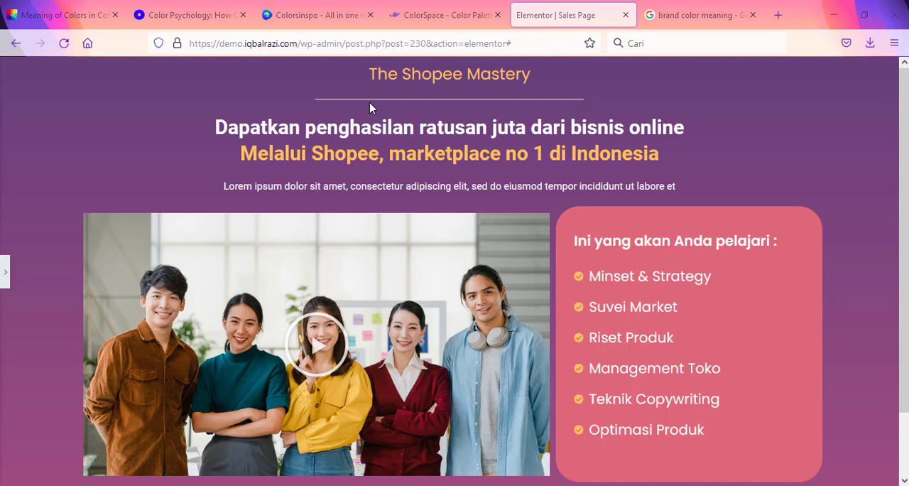
Step: Review the Shopee Mastery sales page from its headline down to the order button, noting the colours used
{"action": "scroll", "coordinate": [367, 114], "scroll_direction": "down", "scroll_amount": 2}
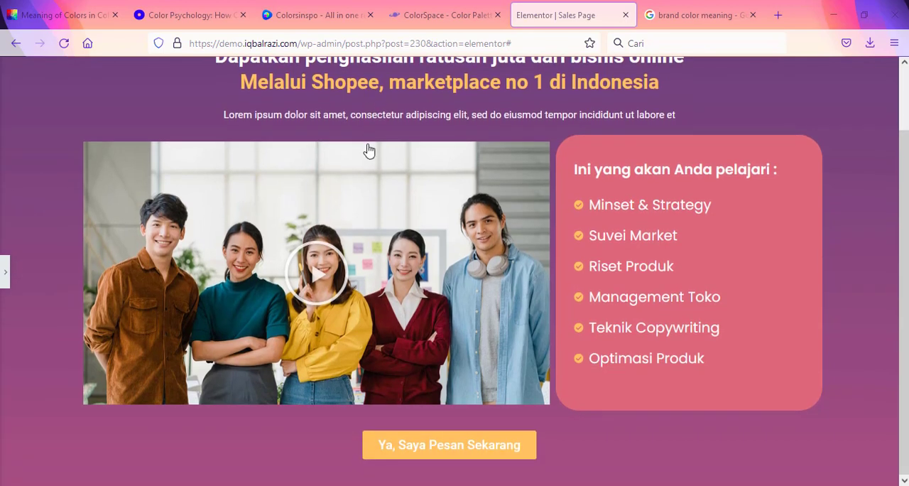
{"action": "scroll", "coordinate": [359, 150], "scroll_direction": "up", "scroll_amount": 2}
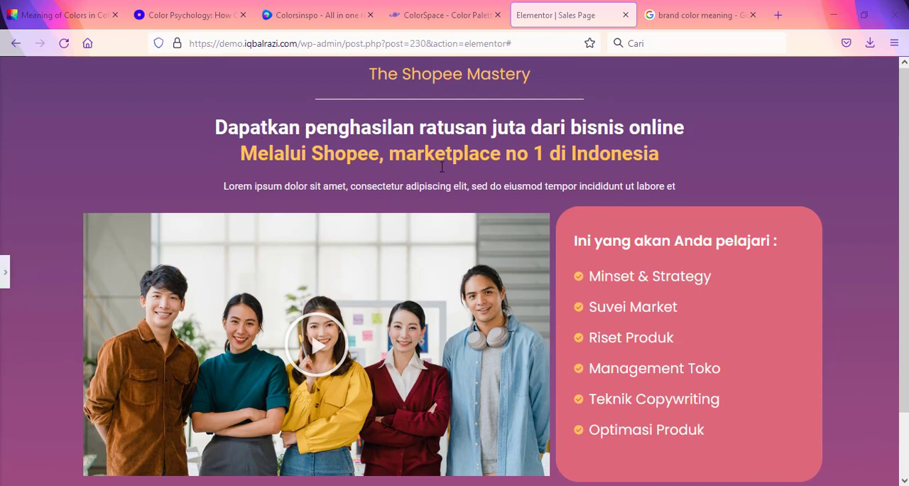
{"action": "scroll", "coordinate": [451, 176], "scroll_direction": "down", "scroll_amount": 2}
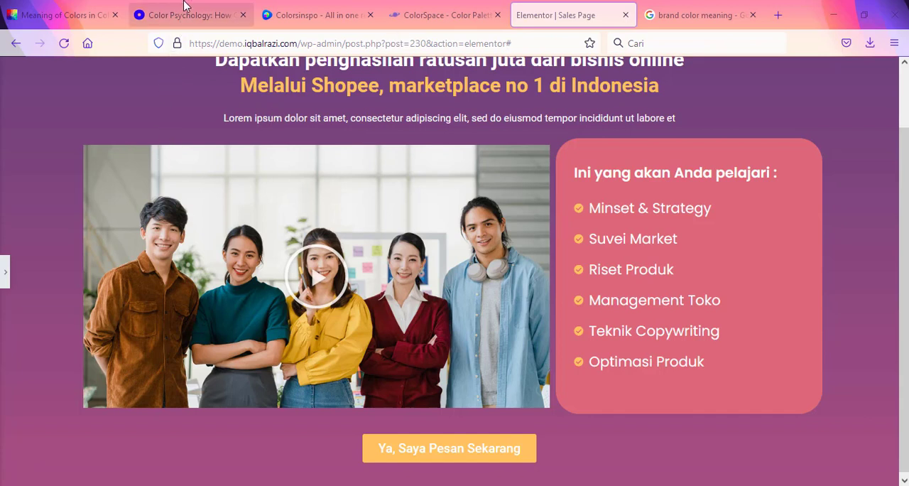
Step: Switch to the Colorsinspo site and browse the latest colour palettes for inspiration
{"action": "left_click", "coordinate": [182, 12]}
{"action": "left_click", "coordinate": [297, 7]}
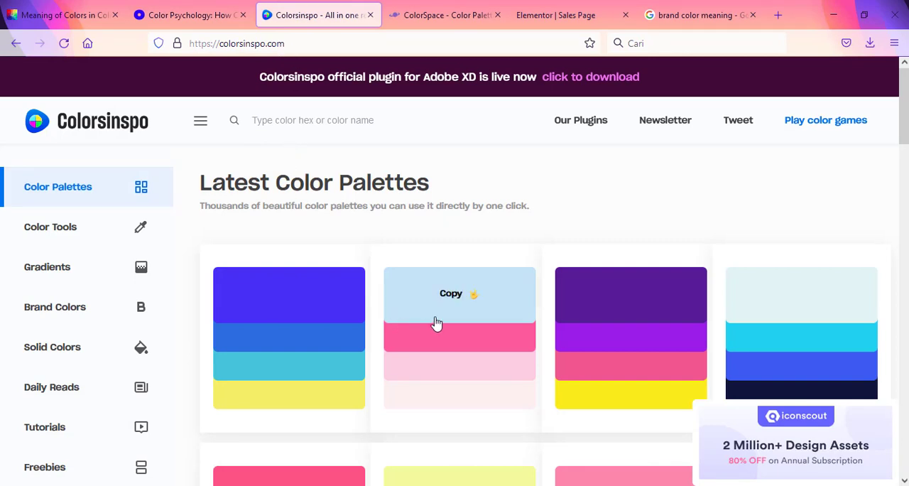
{"action": "scroll", "coordinate": [350, 321], "scroll_direction": "down", "scroll_amount": 5}
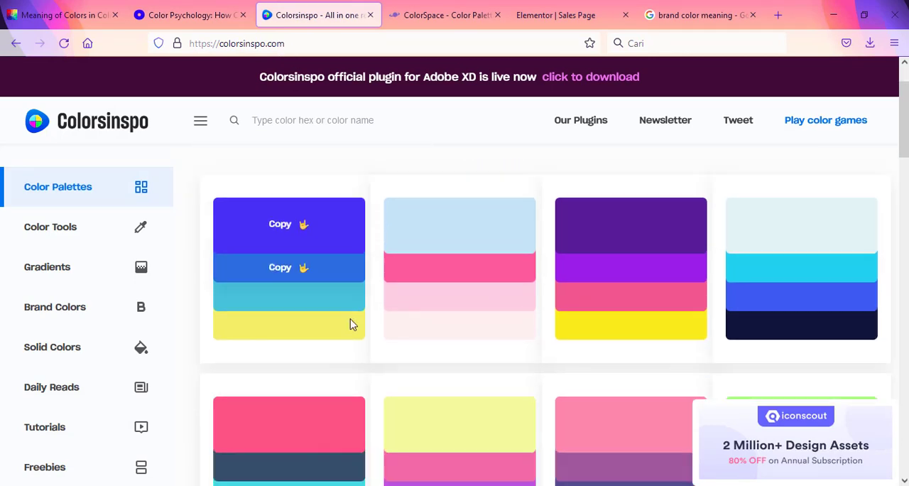
{"action": "scroll", "coordinate": [348, 330], "scroll_direction": "down", "scroll_amount": 3}
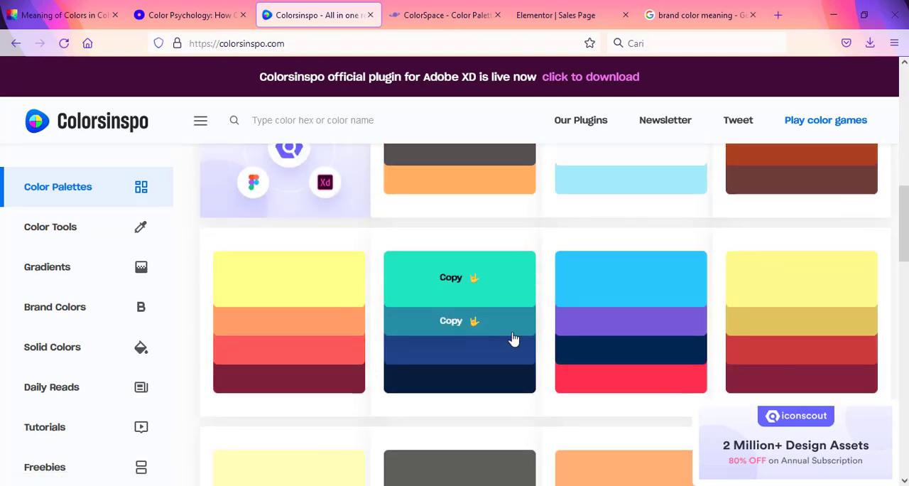
{"action": "scroll", "coordinate": [814, 277], "scroll_direction": "down", "scroll_amount": 2}
{"action": "scroll", "coordinate": [572, 296], "scroll_direction": "down", "scroll_amount": 5}
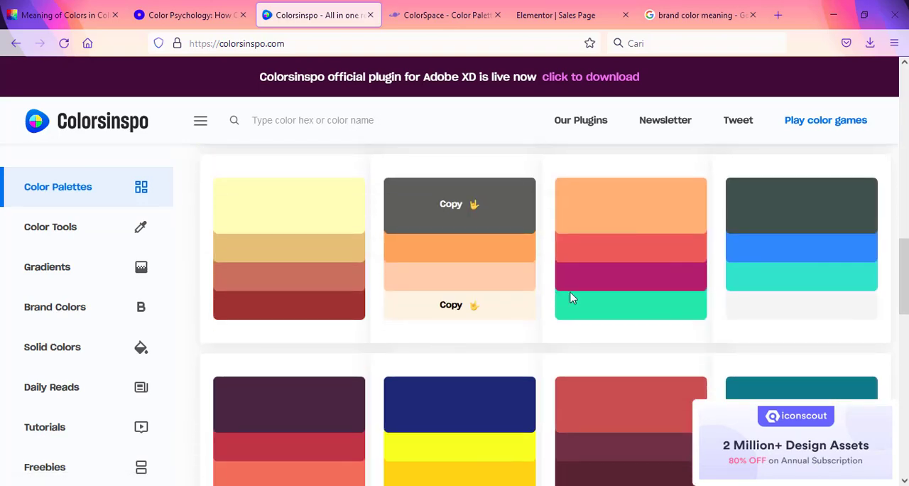
{"action": "scroll", "coordinate": [433, 355], "scroll_direction": "down", "scroll_amount": 2}
{"action": "scroll", "coordinate": [425, 320], "scroll_direction": "up", "scroll_amount": 2}
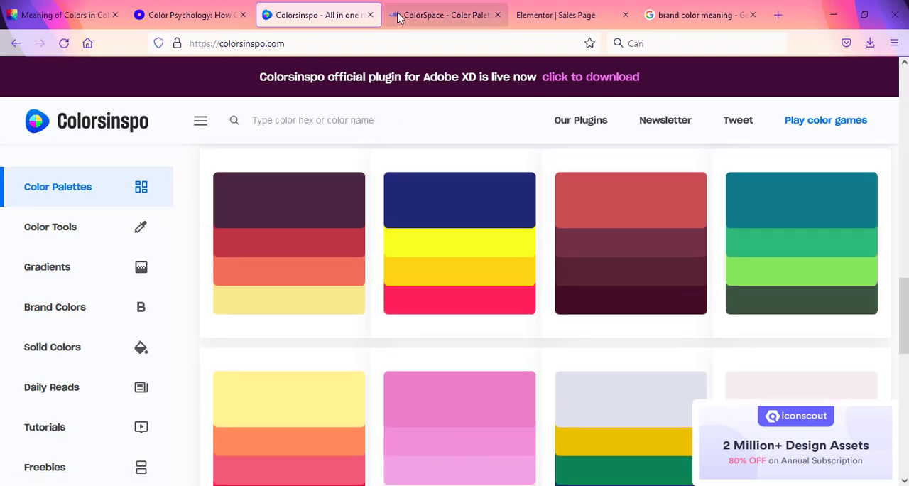
Step: Switch to the ColorSpace site and generate colour palettes from the base colour #66407B
{"action": "left_click", "coordinate": [400, 10]}
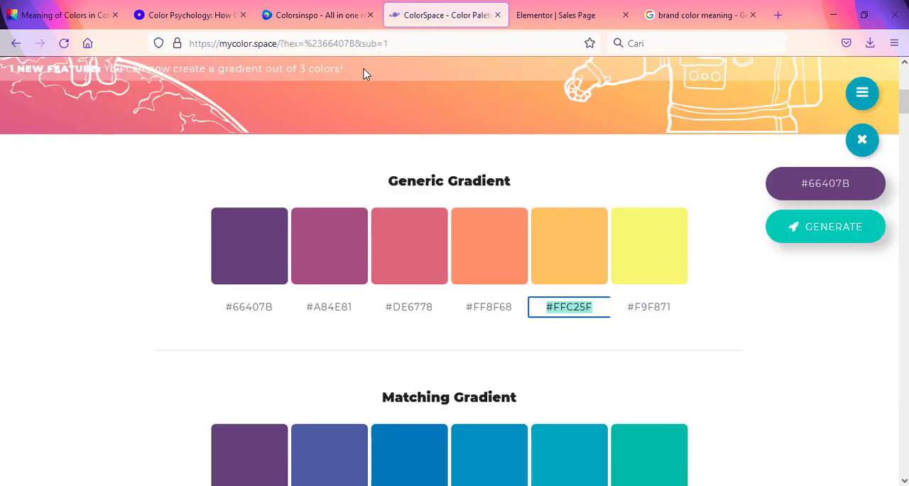
{"action": "scroll", "coordinate": [359, 92], "scroll_direction": "up", "scroll_amount": 4}
{"action": "scroll", "coordinate": [360, 103], "scroll_direction": "up", "scroll_amount": 1}
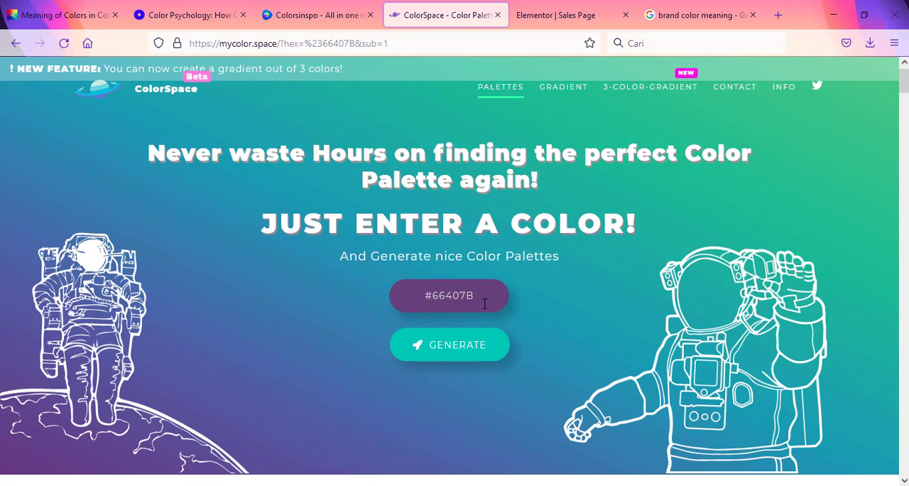
{"action": "left_click_drag", "start_coordinate": [485, 295], "coordinate": [411, 302]}
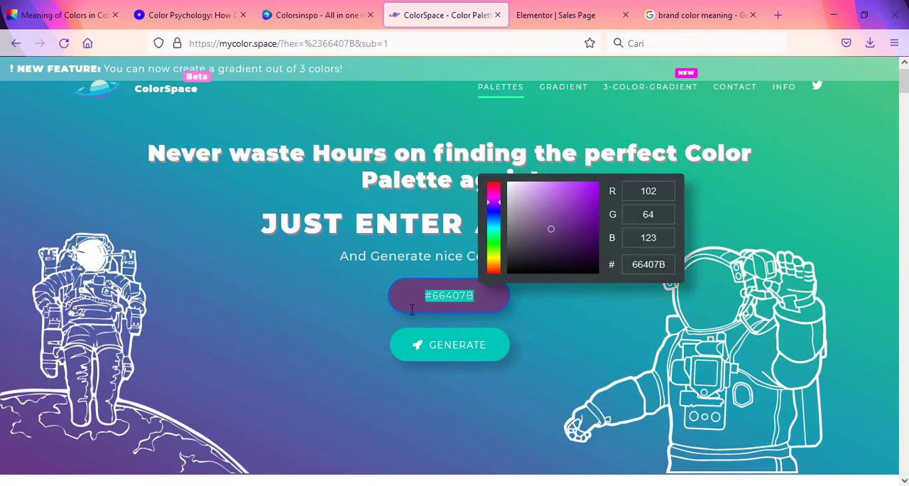
{"action": "left_click", "coordinate": [450, 350]}
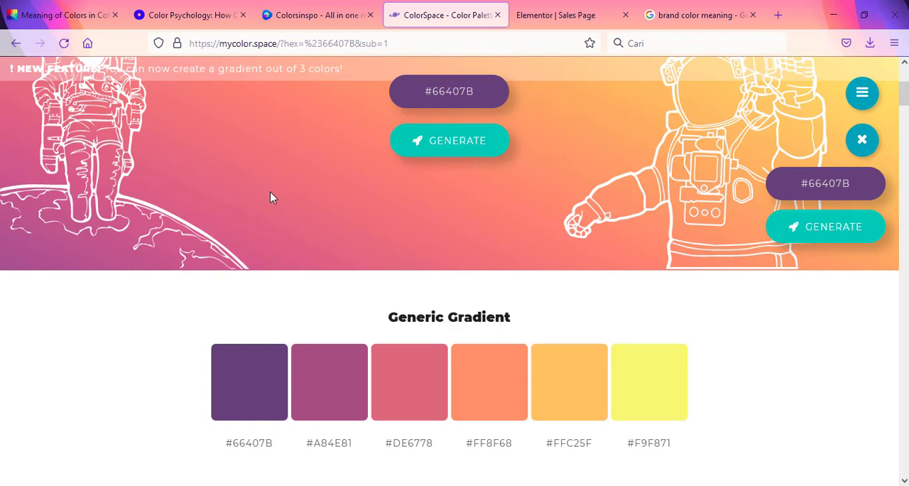
Step: Examine the palettes generated from #66407B, such as the gradient and matching ones, and compare them with the Elementor sales page
{"action": "scroll", "coordinate": [235, 258], "scroll_direction": "down", "scroll_amount": 2}
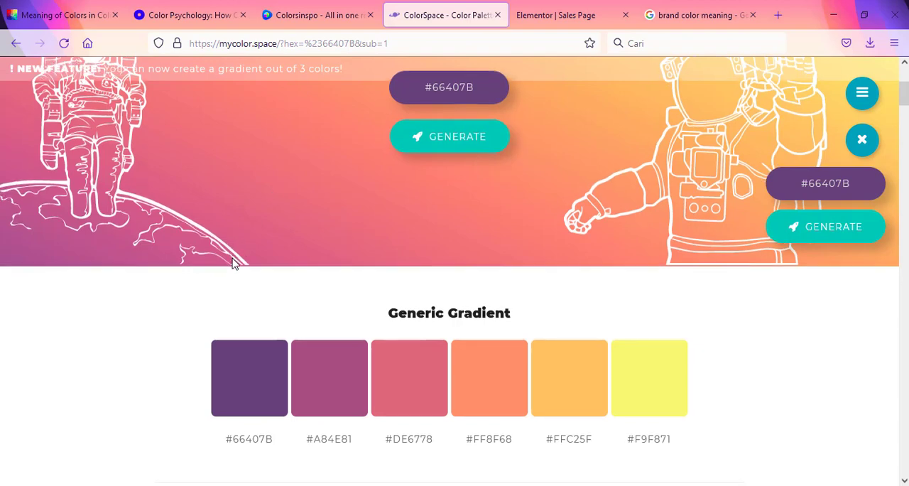
{"action": "scroll", "coordinate": [235, 258], "scroll_direction": "down", "scroll_amount": 15}
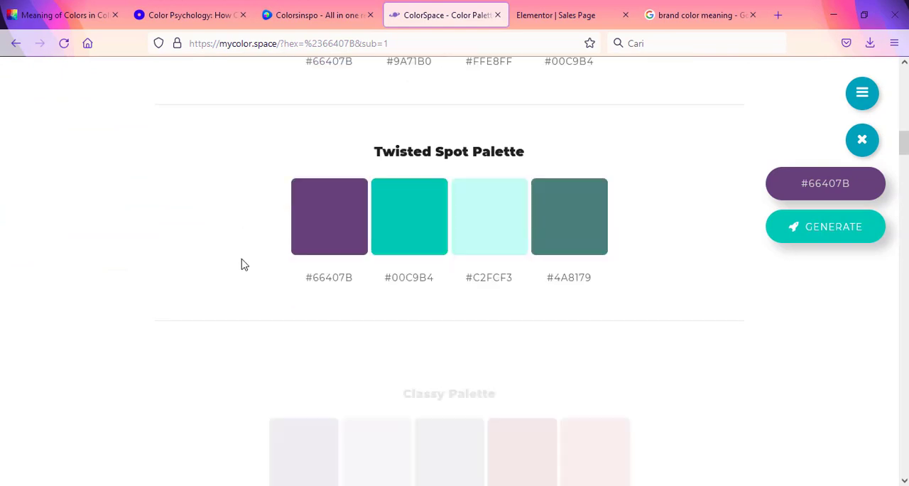
{"action": "scroll", "coordinate": [239, 276], "scroll_direction": "down", "scroll_amount": 14}
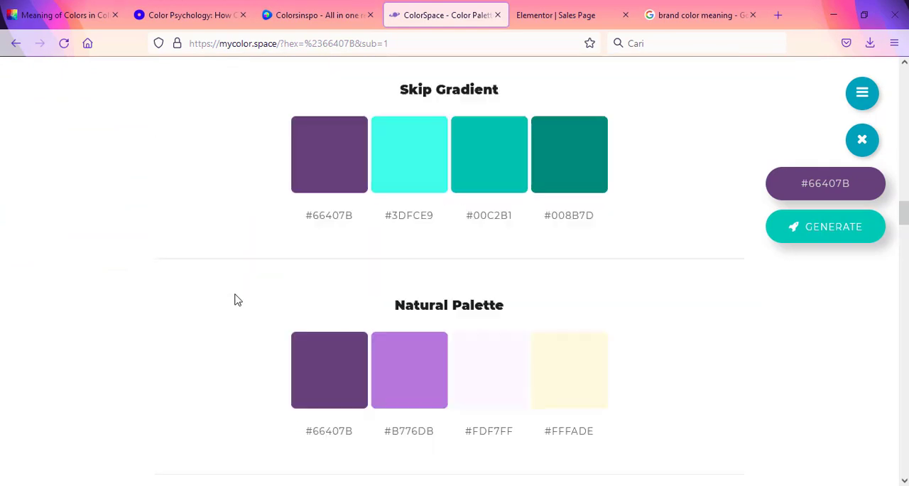
{"action": "scroll", "coordinate": [237, 309], "scroll_direction": "down", "scroll_amount": 3}
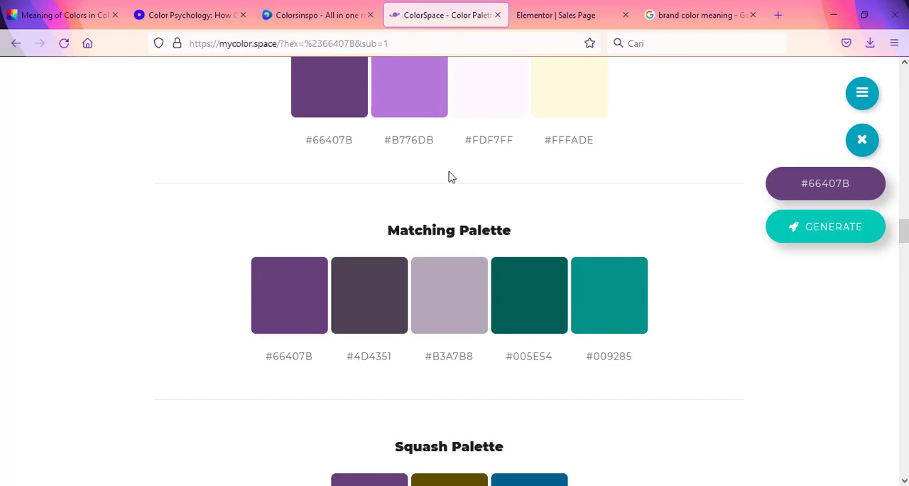
{"action": "scroll", "coordinate": [449, 177], "scroll_direction": "up", "scroll_amount": 15}
{"action": "scroll", "coordinate": [450, 167], "scroll_direction": "up", "scroll_amount": 10}
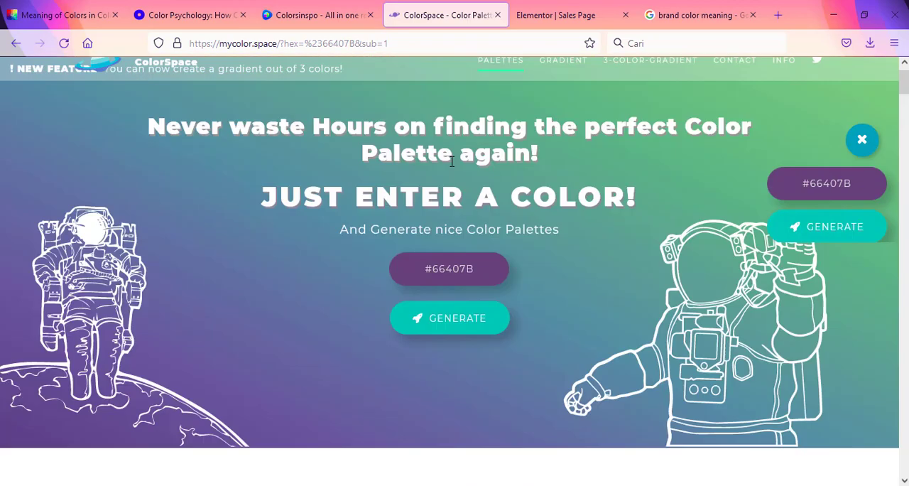
{"action": "left_click", "coordinate": [534, 17]}
{"action": "scroll", "coordinate": [284, 234], "scroll_direction": "up", "scroll_amount": 1}
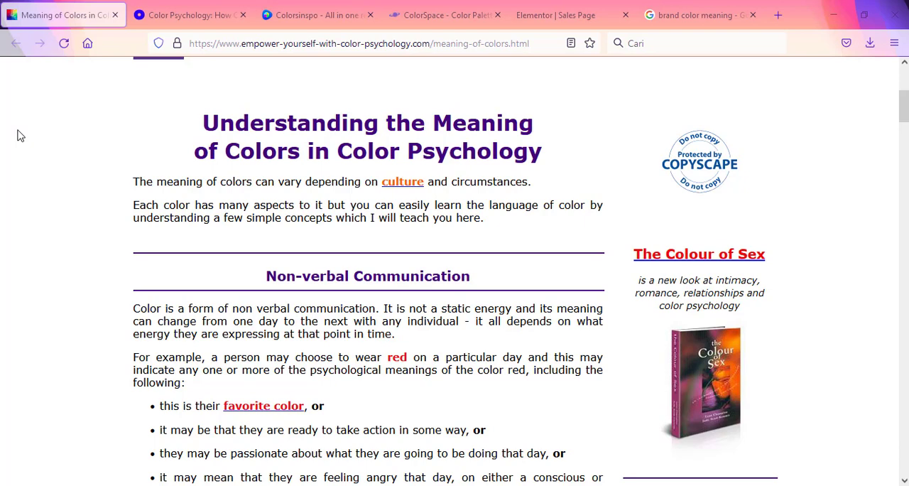
Step: Read the Meaning of Colors article on the empower-yourself-with-color-psychology site, covering each colour from red to magenta
{"action": "scroll", "coordinate": [20, 135], "scroll_direction": "down", "scroll_amount": 5}
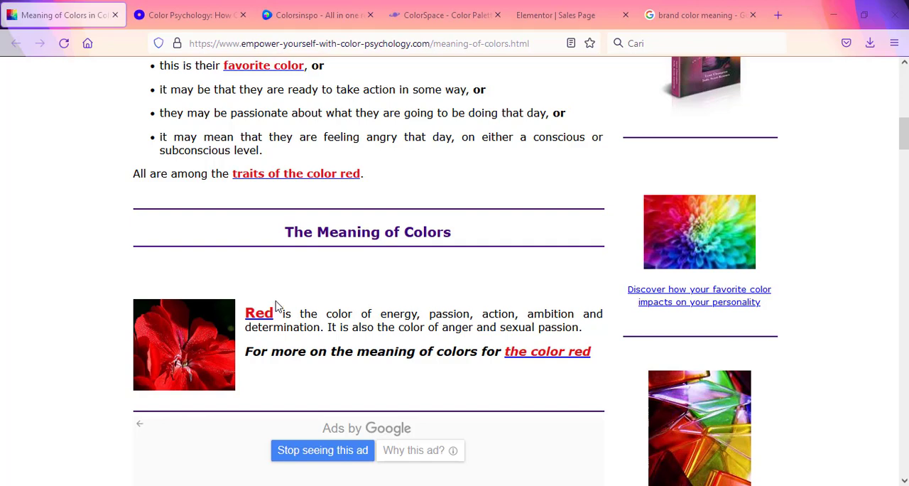
{"action": "scroll", "coordinate": [277, 306], "scroll_direction": "down", "scroll_amount": 2}
{"action": "scroll", "coordinate": [278, 312], "scroll_direction": "down", "scroll_amount": 4}
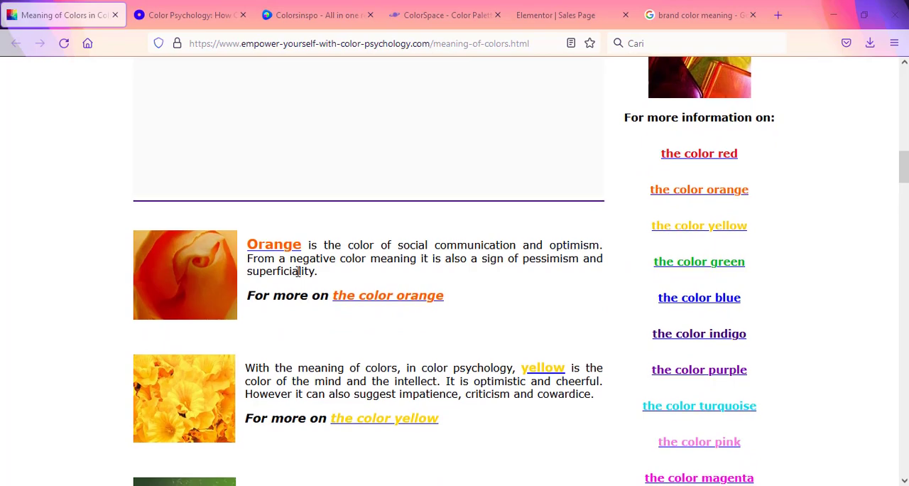
{"action": "scroll", "coordinate": [298, 271], "scroll_direction": "down", "scroll_amount": 2}
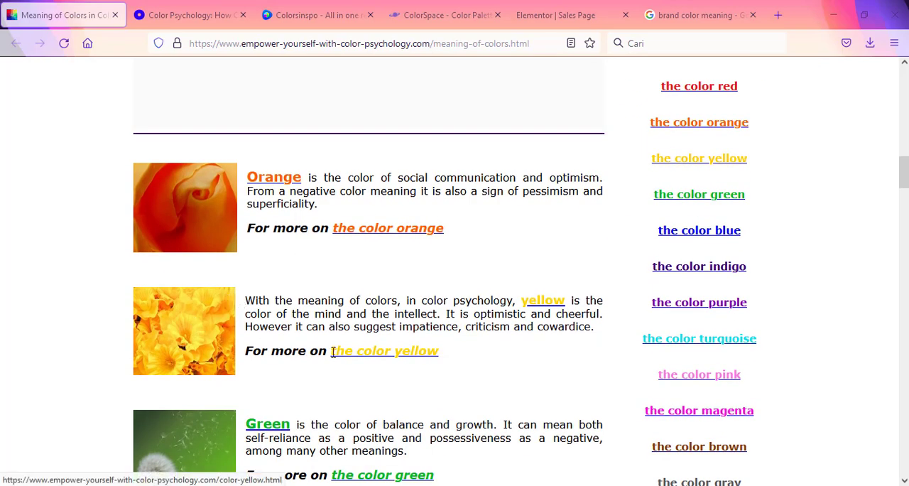
{"action": "scroll", "coordinate": [335, 353], "scroll_direction": "down", "scroll_amount": 4}
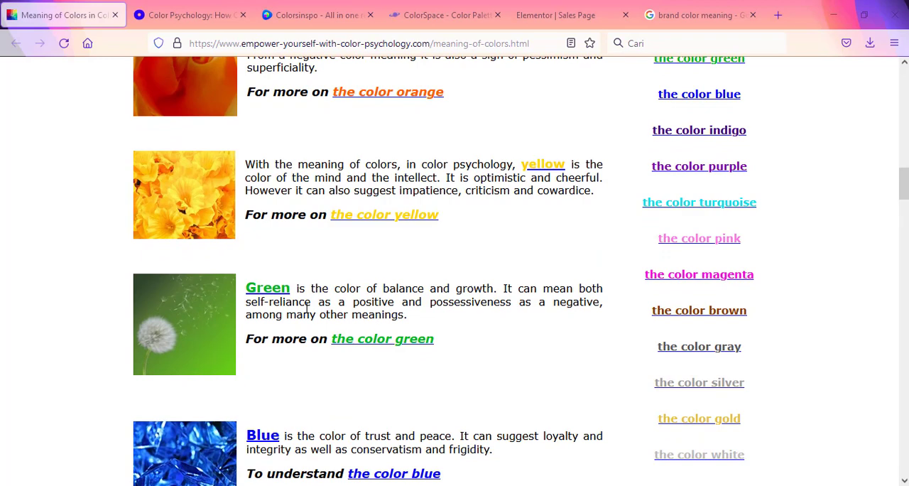
{"action": "scroll", "coordinate": [307, 307], "scroll_direction": "down", "scroll_amount": 4}
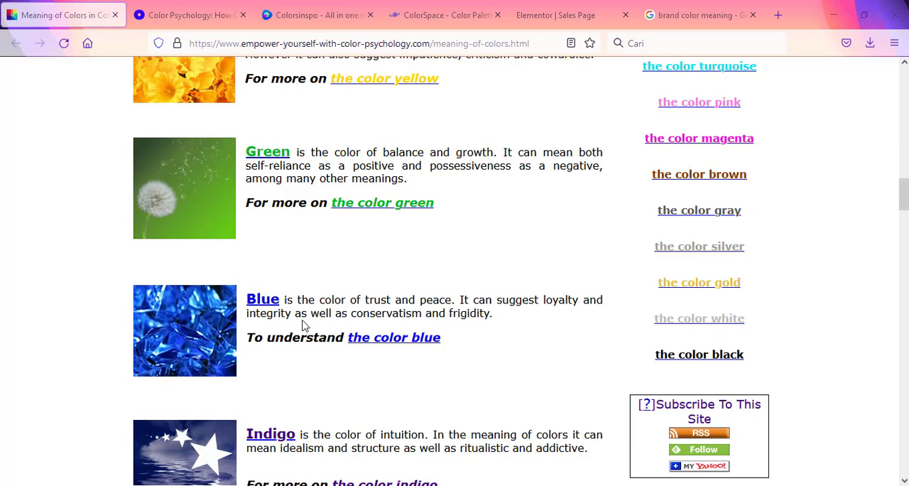
{"action": "scroll", "coordinate": [302, 324], "scroll_direction": "down", "scroll_amount": 8}
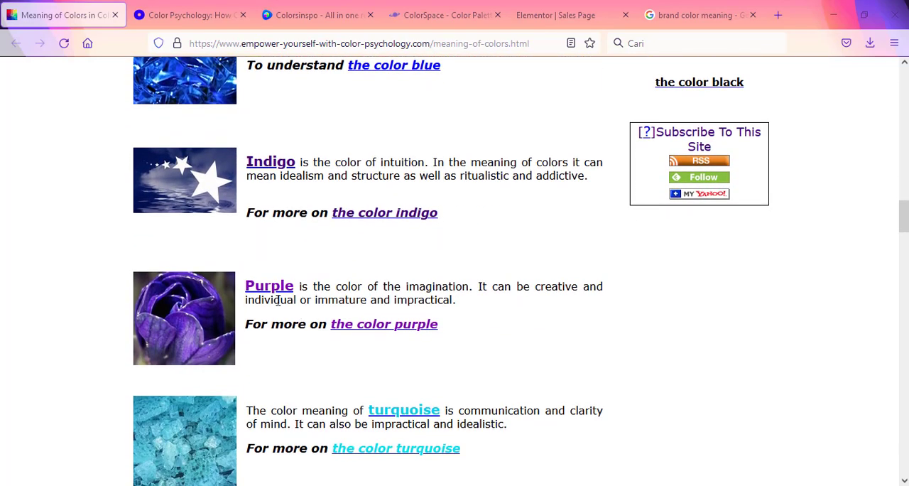
{"action": "scroll", "coordinate": [355, 292], "scroll_direction": "down", "scroll_amount": 6}
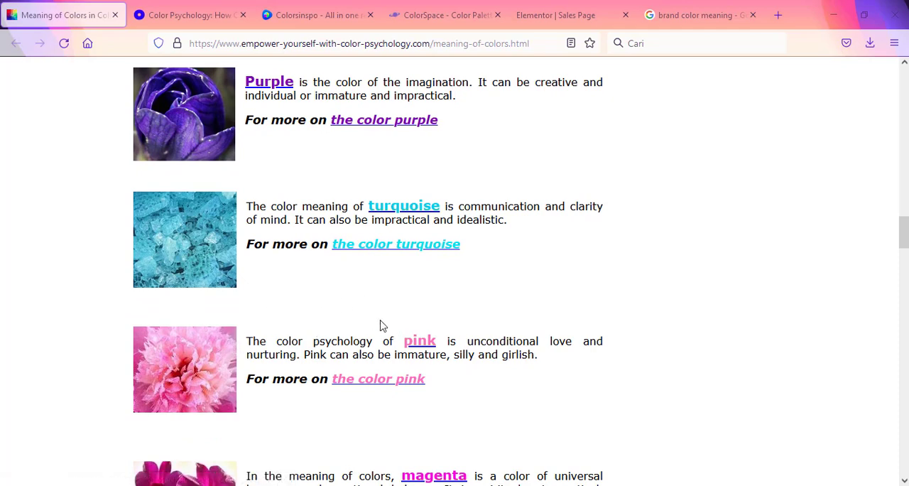
{"action": "scroll", "coordinate": [348, 310], "scroll_direction": "down", "scroll_amount": 4}
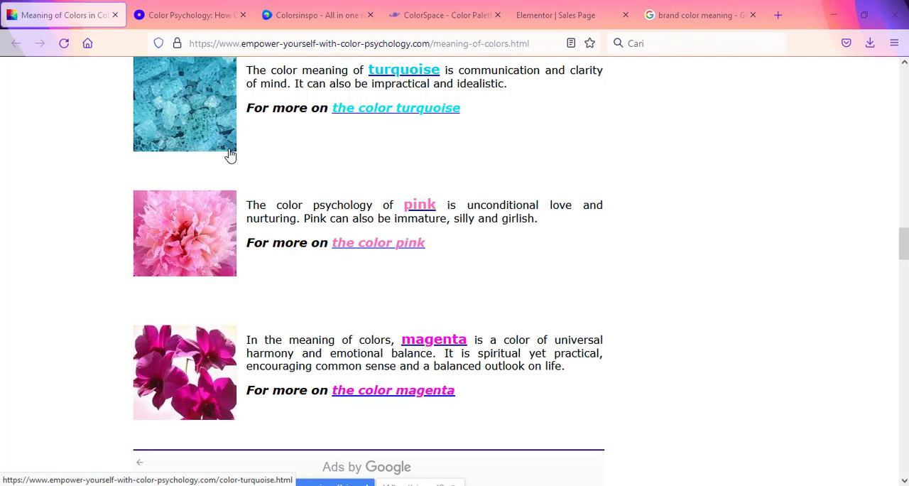
Step: Switch to the Oberlo colour psychology article and study the brands grouped by emotion in the Color Emotion Guide
{"action": "left_click", "coordinate": [168, 12]}
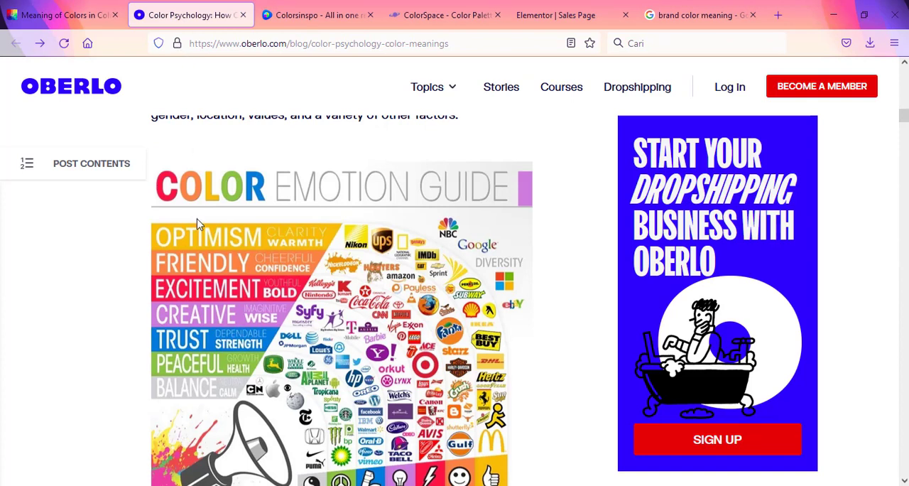
{"action": "scroll", "coordinate": [199, 225], "scroll_direction": "down", "scroll_amount": 1}
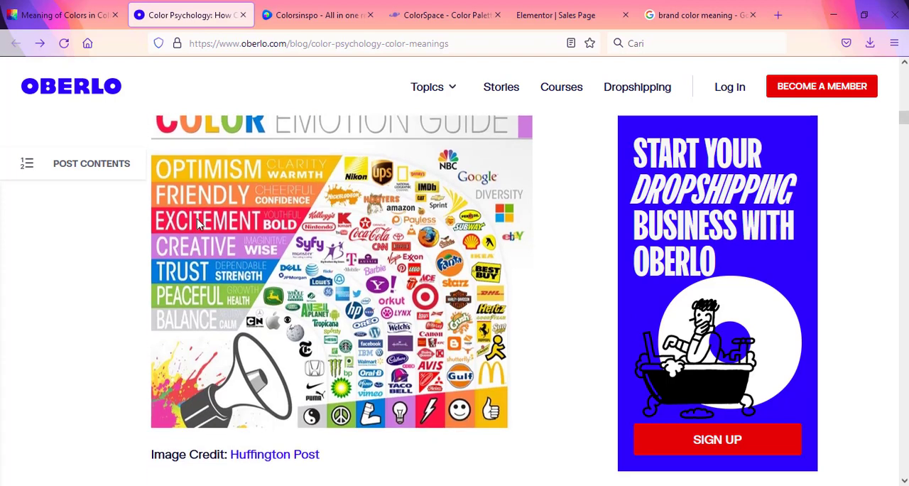
{"action": "scroll", "coordinate": [199, 225], "scroll_direction": "up", "scroll_amount": 1}
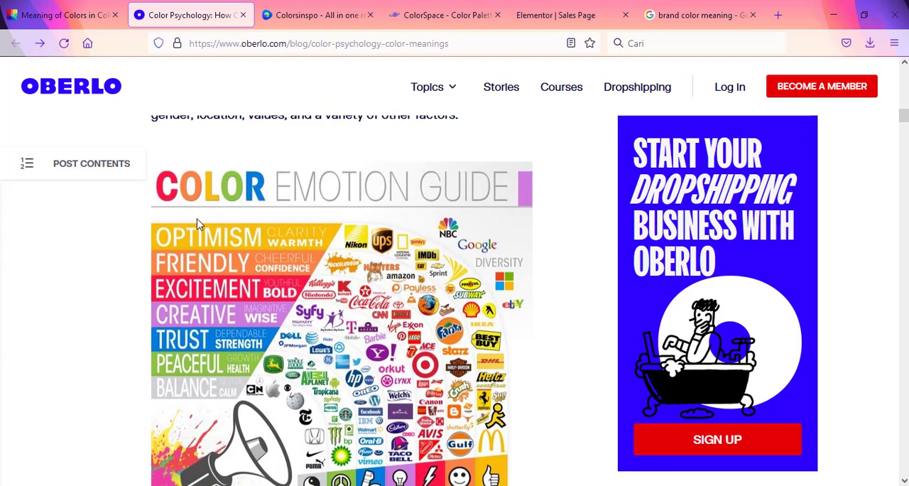
{"action": "scroll", "coordinate": [199, 224], "scroll_direction": "down", "scroll_amount": 1}
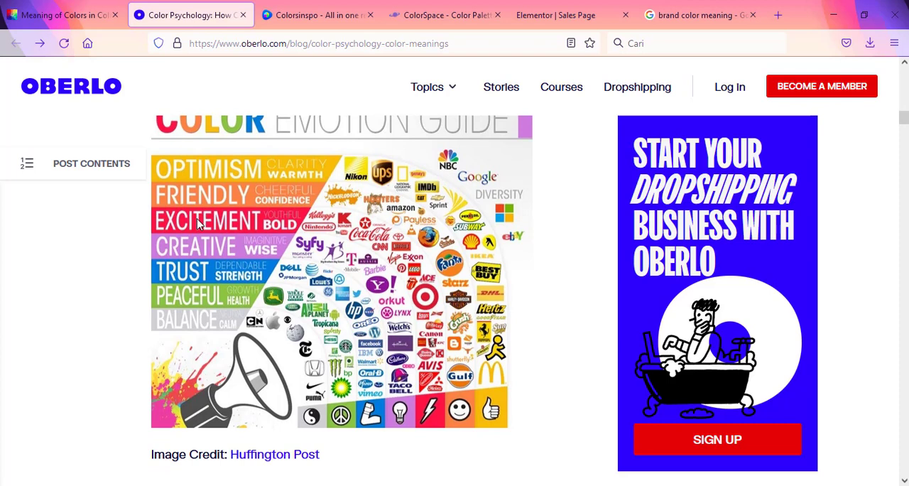
{"action": "scroll", "coordinate": [199, 224], "scroll_direction": "up", "scroll_amount": 1}
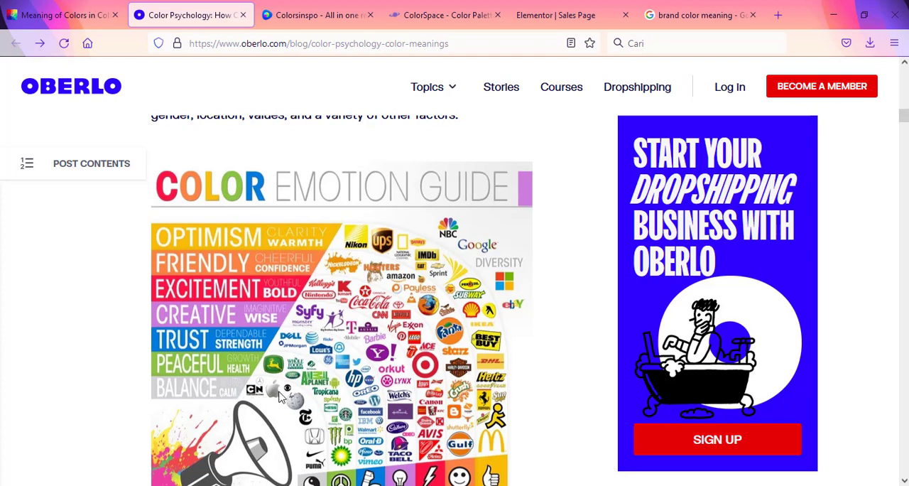
{"action": "scroll", "coordinate": [323, 436], "scroll_direction": "down", "scroll_amount": 2}
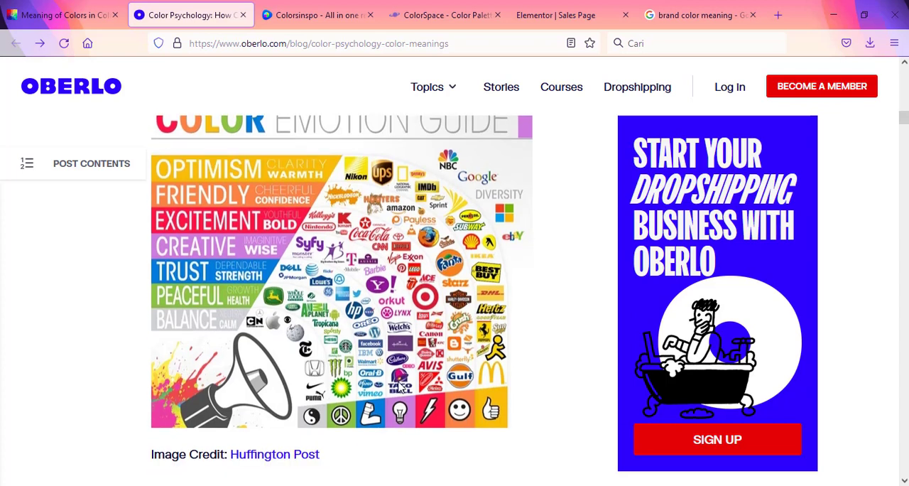
{"action": "scroll", "coordinate": [293, 298], "scroll_direction": "up", "scroll_amount": 2}
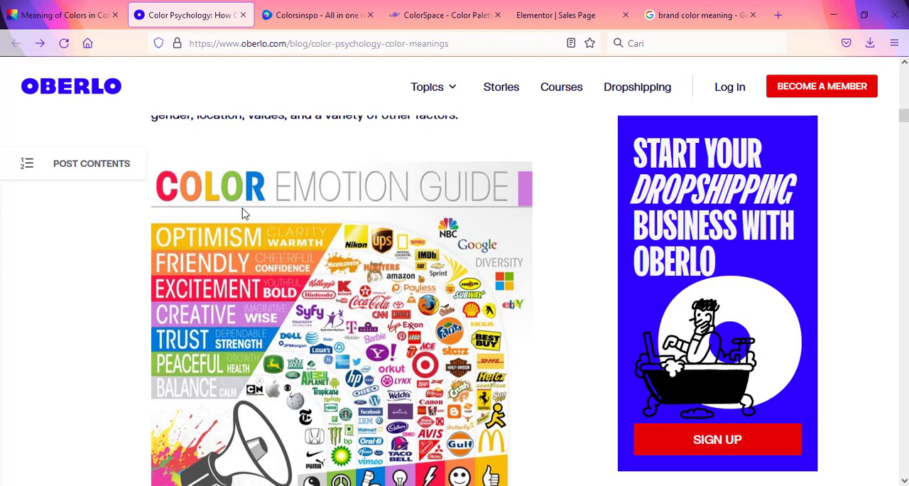
Step: Return to the Colorsinspo site and open its Color Palettes section
{"action": "left_click", "coordinate": [299, 8]}
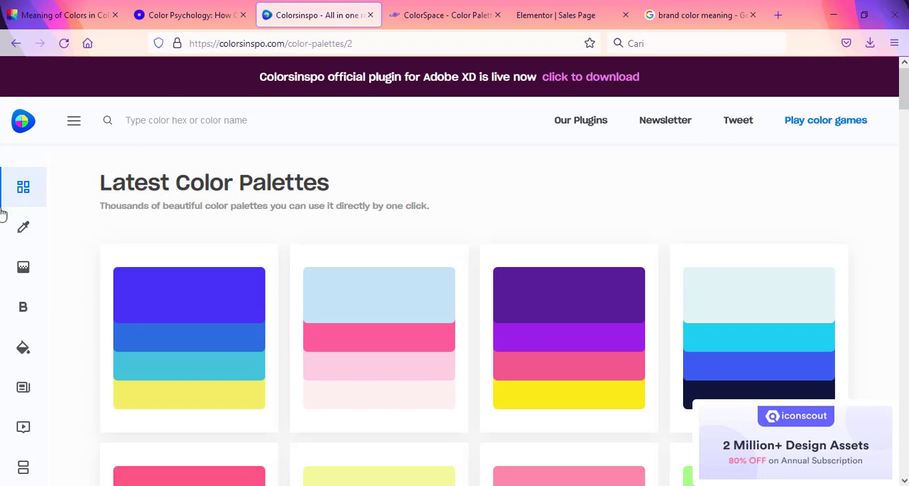
{"action": "left_click", "coordinate": [19, 196]}
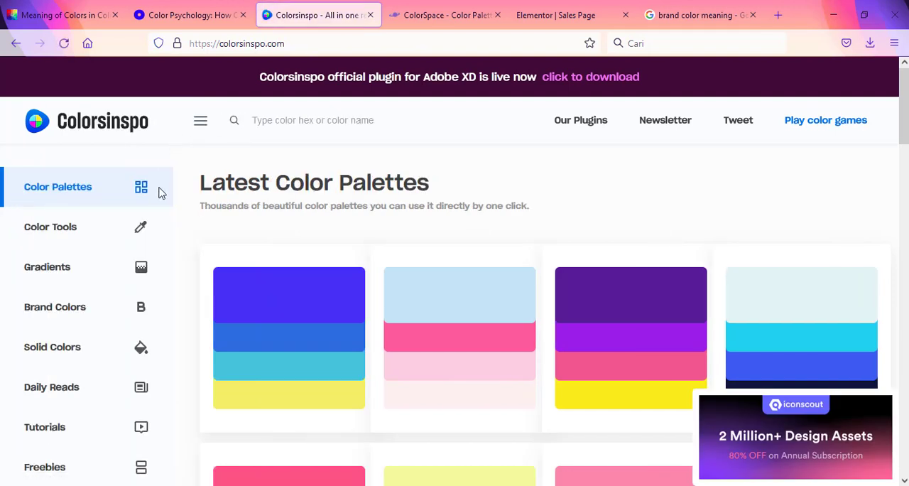
Step: Browse the Latest Color Palettes collection down to its end, comparing the colour combinations
{"action": "scroll", "coordinate": [161, 193], "scroll_direction": "down", "scroll_amount": 2}
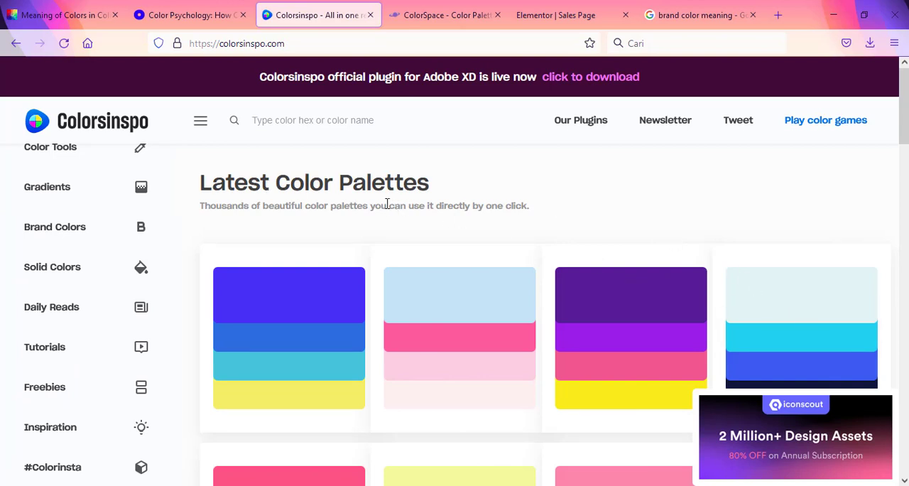
{"action": "scroll", "coordinate": [381, 205], "scroll_direction": "down", "scroll_amount": 2}
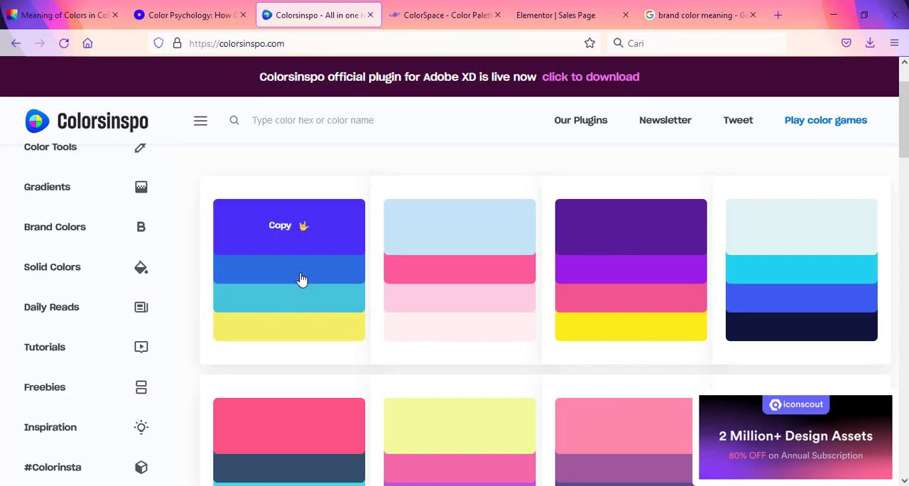
{"action": "scroll", "coordinate": [383, 280], "scroll_direction": "up", "scroll_amount": 2}
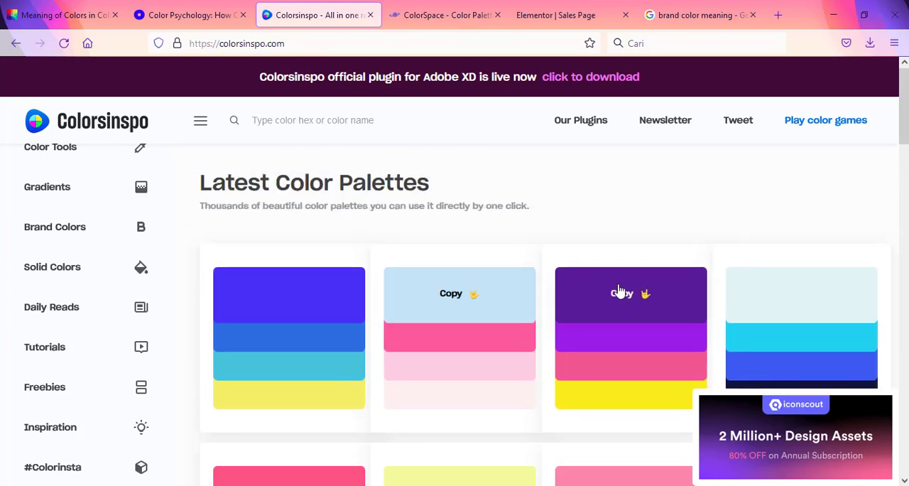
{"action": "scroll", "coordinate": [618, 290], "scroll_direction": "down", "scroll_amount": 2}
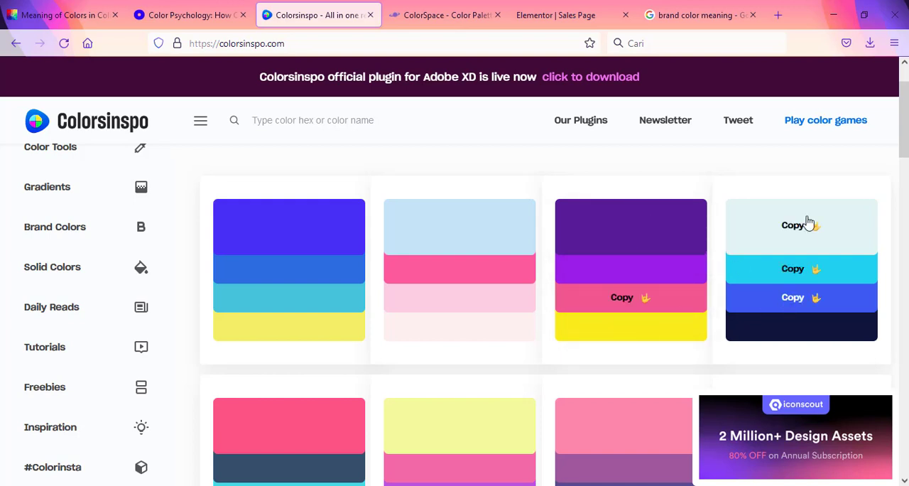
{"action": "scroll", "coordinate": [430, 283], "scroll_direction": "down", "scroll_amount": 1}
{"action": "scroll", "coordinate": [430, 284], "scroll_direction": "down", "scroll_amount": 2}
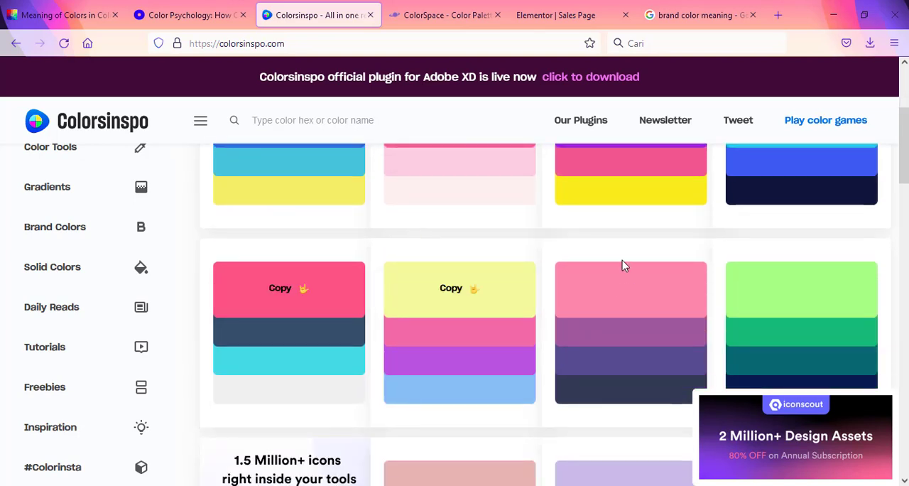
{"action": "scroll", "coordinate": [499, 165], "scroll_direction": "up", "scroll_amount": 3}
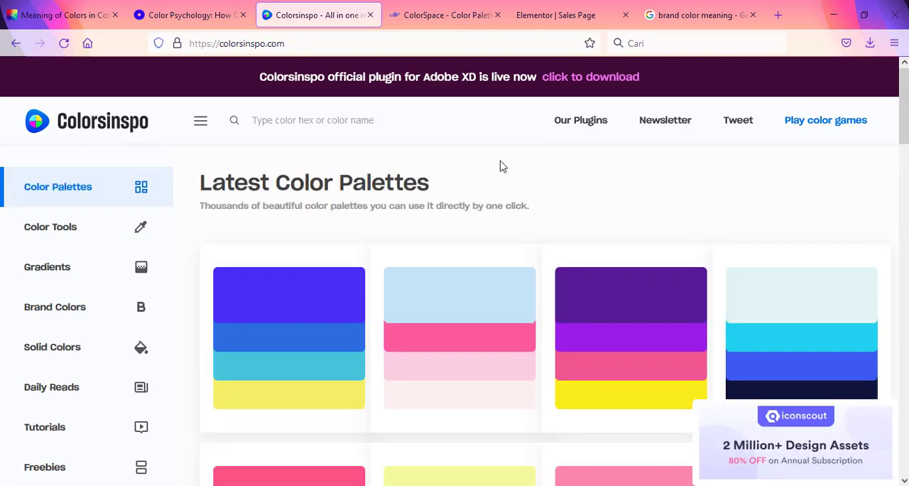
{"action": "scroll", "coordinate": [501, 166], "scroll_direction": "down", "scroll_amount": 1}
{"action": "scroll", "coordinate": [501, 166], "scroll_direction": "down", "scroll_amount": 7}
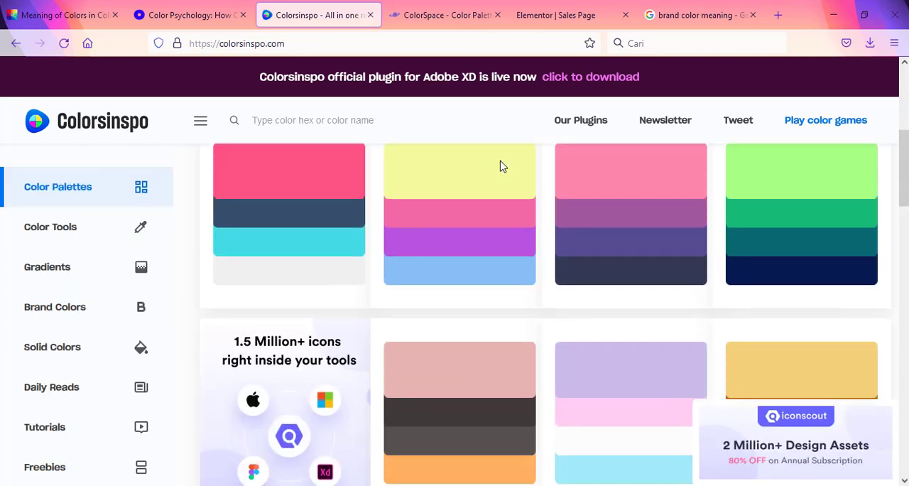
{"action": "scroll", "coordinate": [501, 166], "scroll_direction": "down", "scroll_amount": 5}
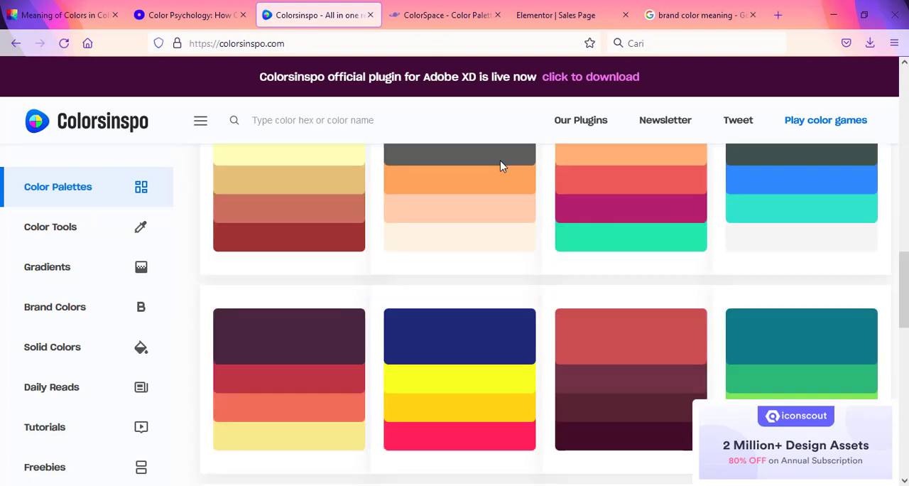
{"action": "scroll", "coordinate": [501, 165], "scroll_direction": "down", "scroll_amount": 1}
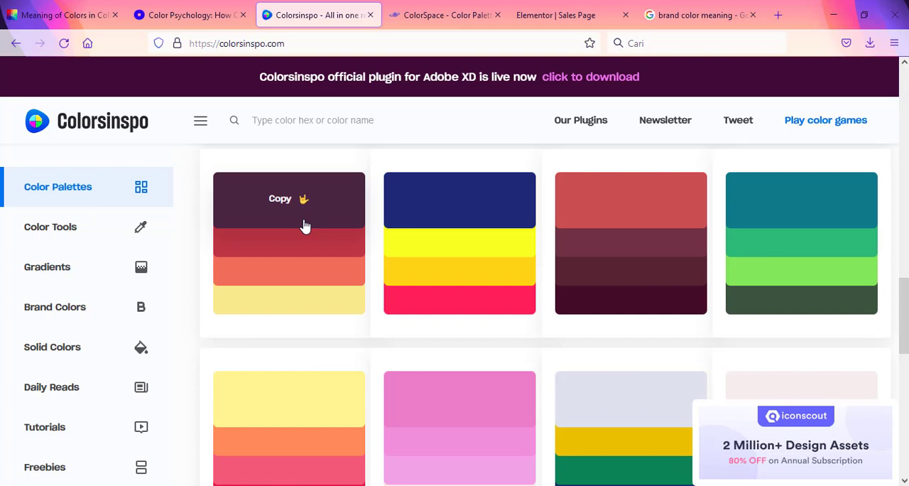
{"action": "scroll", "coordinate": [303, 226], "scroll_direction": "down", "scroll_amount": 2}
{"action": "scroll", "coordinate": [304, 226], "scroll_direction": "down", "scroll_amount": 2}
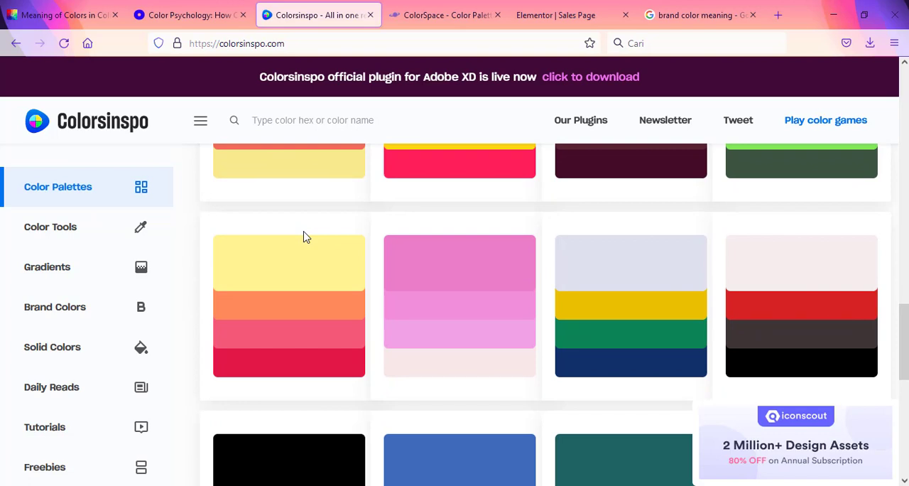
{"action": "scroll", "coordinate": [303, 236], "scroll_direction": "down", "scroll_amount": 2}
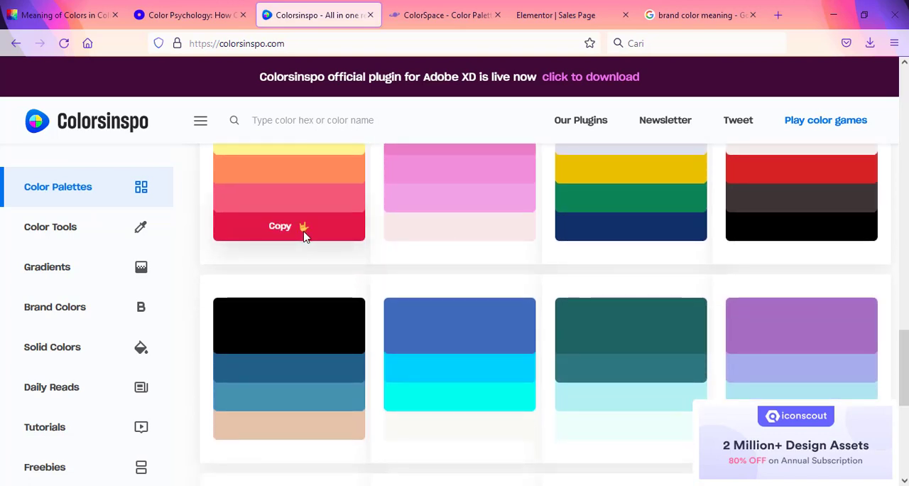
{"action": "scroll", "coordinate": [304, 234], "scroll_direction": "down", "scroll_amount": 5}
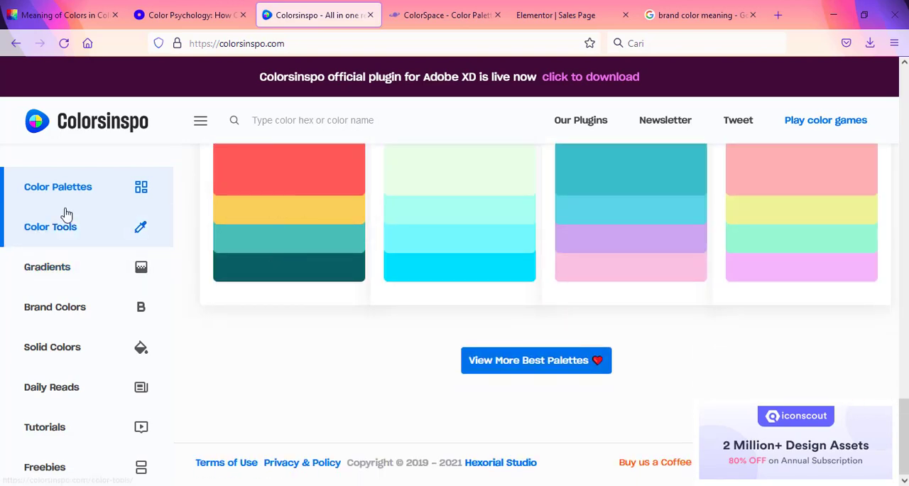
Step: Copy the red #ff5959 from a latest palette and paste it below the Main Color line of Content.txt in Notepad
{"action": "scroll", "coordinate": [305, 263], "scroll_direction": "up", "scroll_amount": 2}
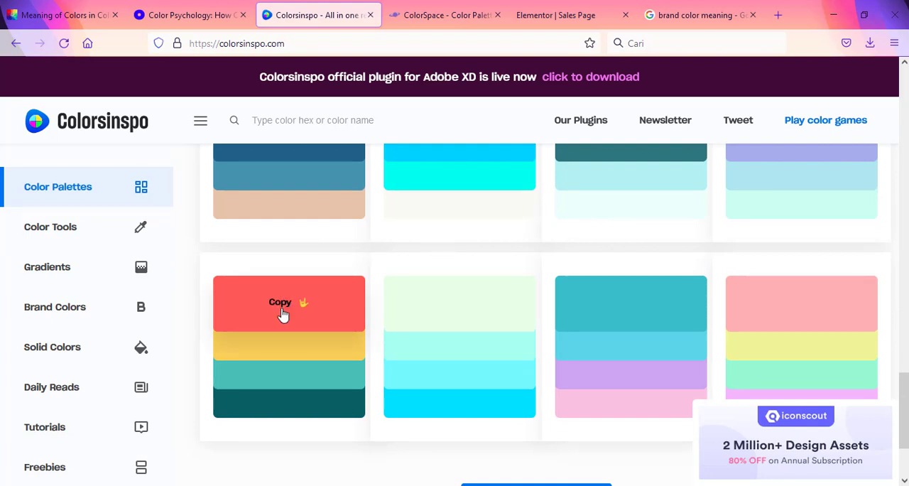
{"action": "left_click", "coordinate": [282, 308]}
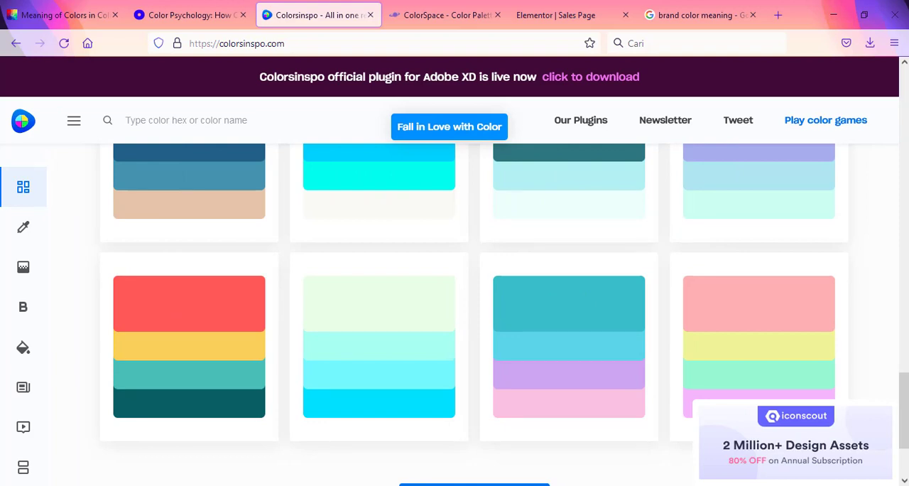
{"action": "key", "text": "alt+Tab"}
{"action": "left_click", "coordinate": [347, 210]}
{"action": "key", "text": "Return"}
{"action": "key", "text": "Return"}
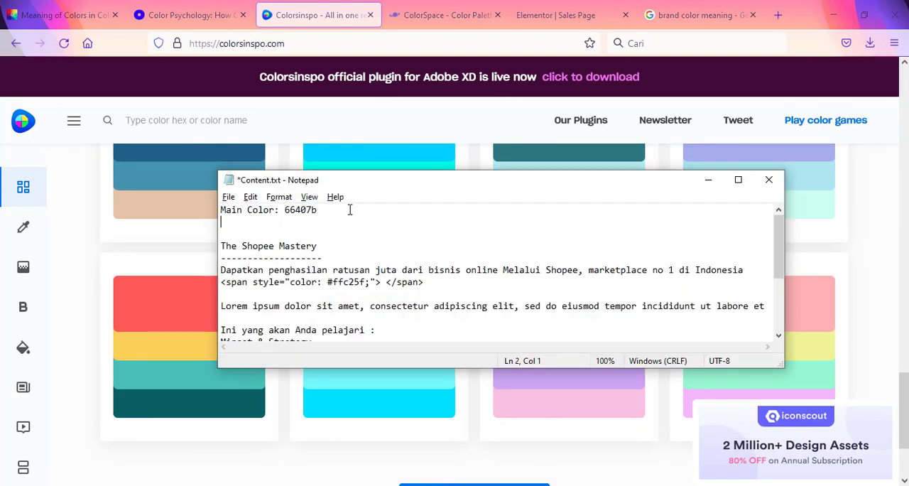
{"action": "type", "text": "#ff5959"}
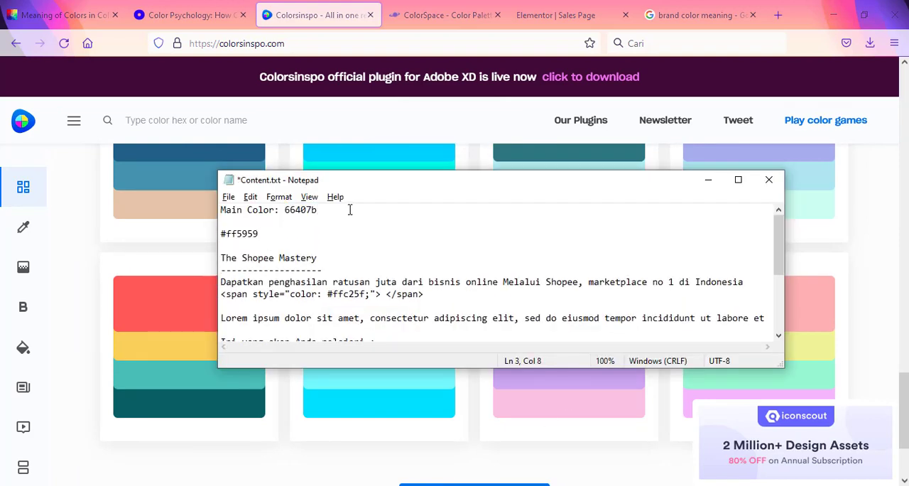
Step: Delete the pasted #ff5959 line from Content.txt and minimize Notepad to return to Colorsinspo
{"action": "left_click_drag", "start_coordinate": [278, 234], "coordinate": [179, 219]}
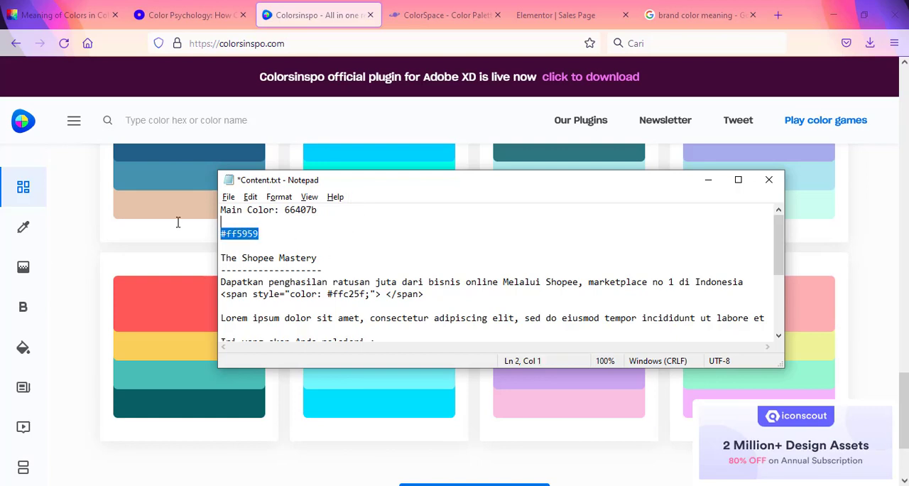
{"action": "left_click", "coordinate": [277, 232]}
{"action": "left_click_drag", "start_coordinate": [277, 233], "coordinate": [213, 228]}
{"action": "key", "text": "BackSpace"}
{"action": "key", "text": "BackSpace"}
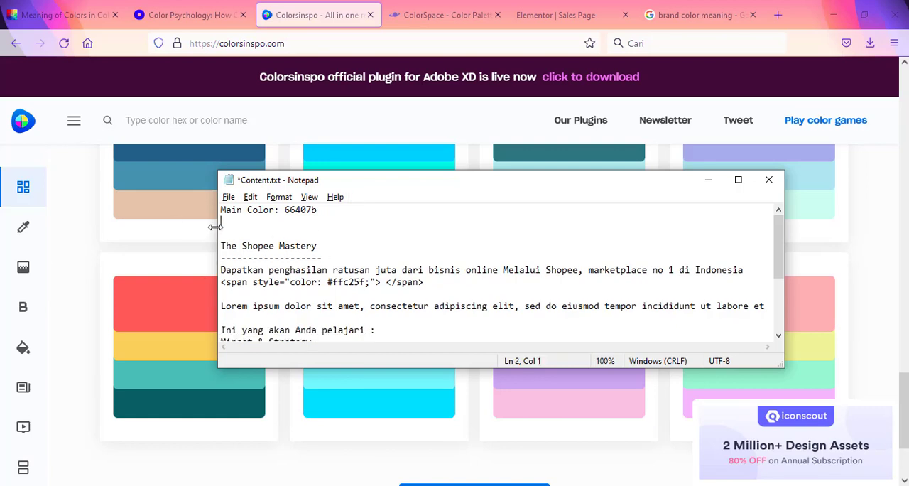
{"action": "left_click", "coordinate": [708, 179]}
Step: Open the Color Tools section of Colorsinspo and look over the tools it offers
{"action": "left_click", "coordinate": [31, 236]}
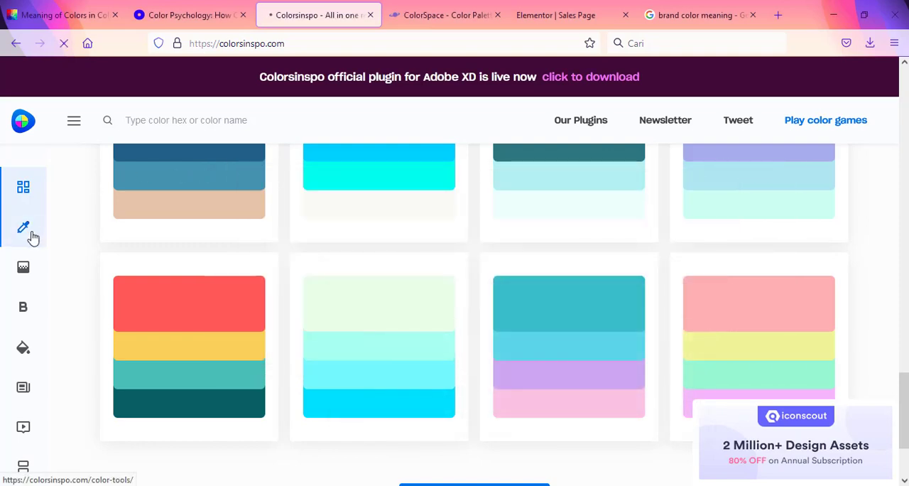
{"action": "scroll", "coordinate": [435, 290], "scroll_direction": "down", "scroll_amount": 5}
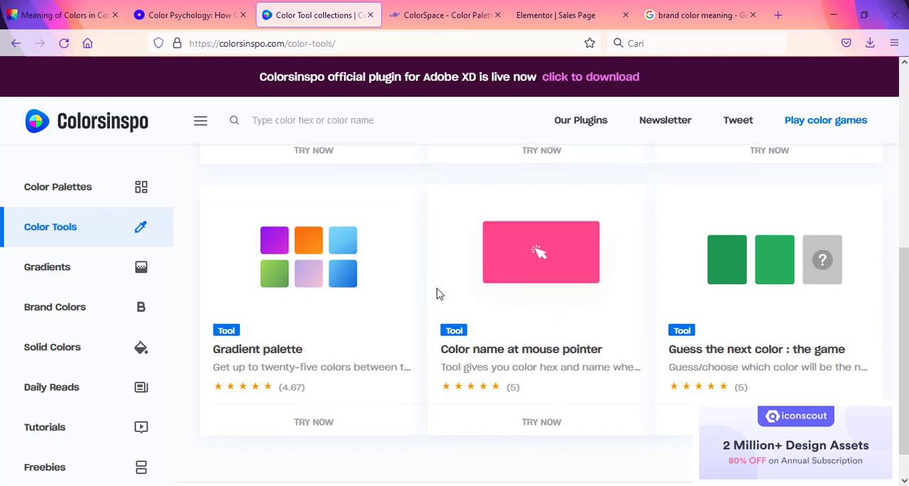
{"action": "scroll", "coordinate": [436, 293], "scroll_direction": "down", "scroll_amount": 1}
Step: Copy the Evening sunshine gradient from the Gradients section and paste its linear-gradient code below the Main Color line of Content.txt in Notepad
{"action": "left_click", "coordinate": [62, 276]}
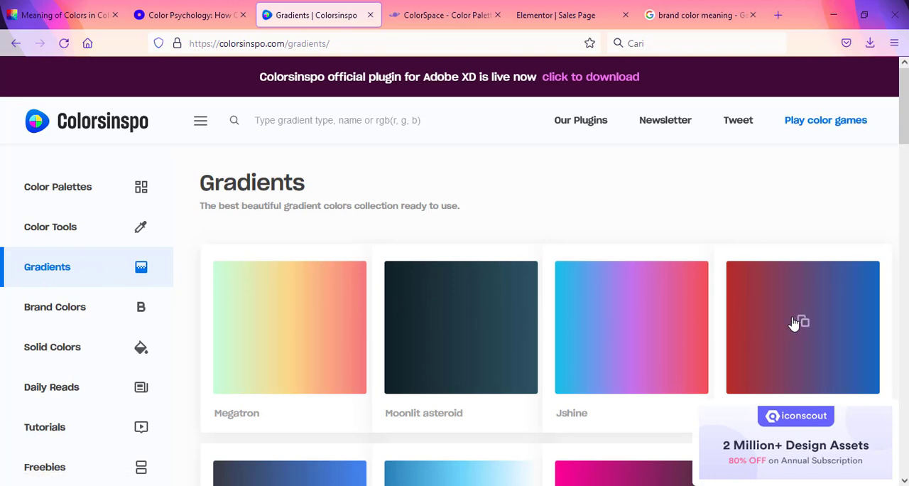
{"action": "scroll", "coordinate": [801, 321], "scroll_direction": "down", "scroll_amount": 1}
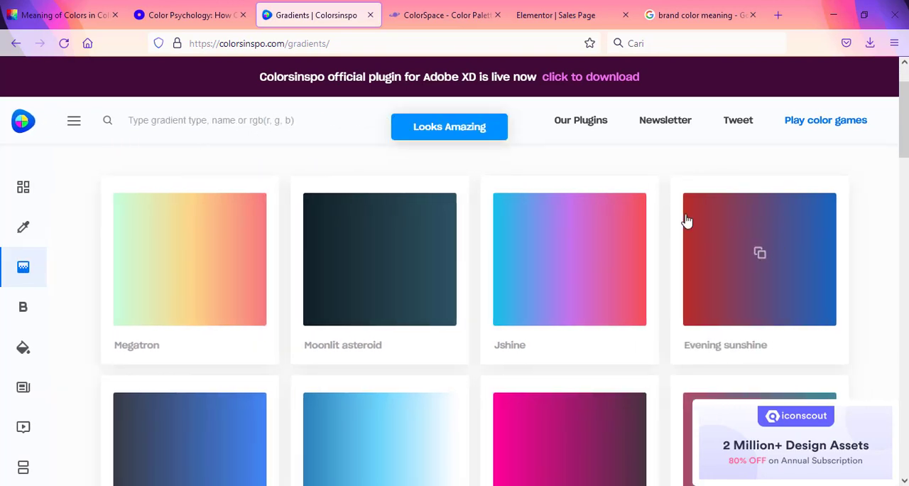
{"action": "key", "text": "alt+Tab"}
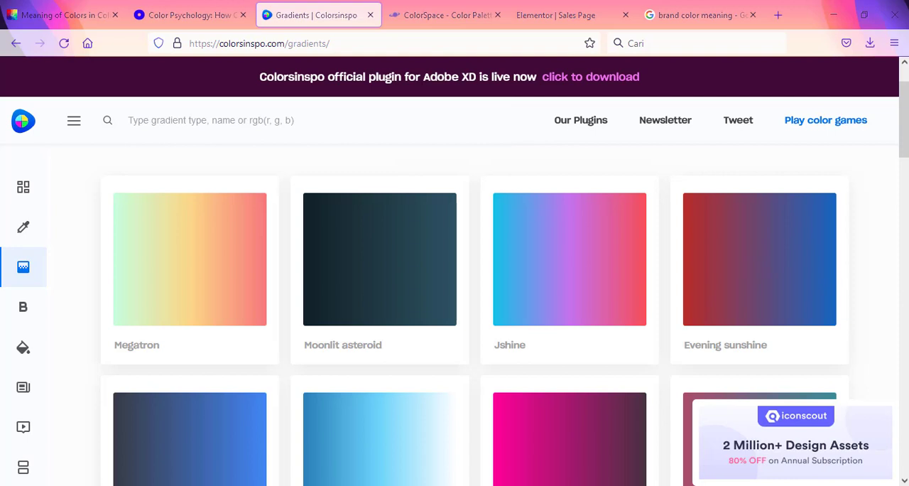
{"action": "key", "text": "Return"}
{"action": "type", "text": "linear-gradient(to right, rgb(185, 43, 39), rgb(21, 101, 192))"}
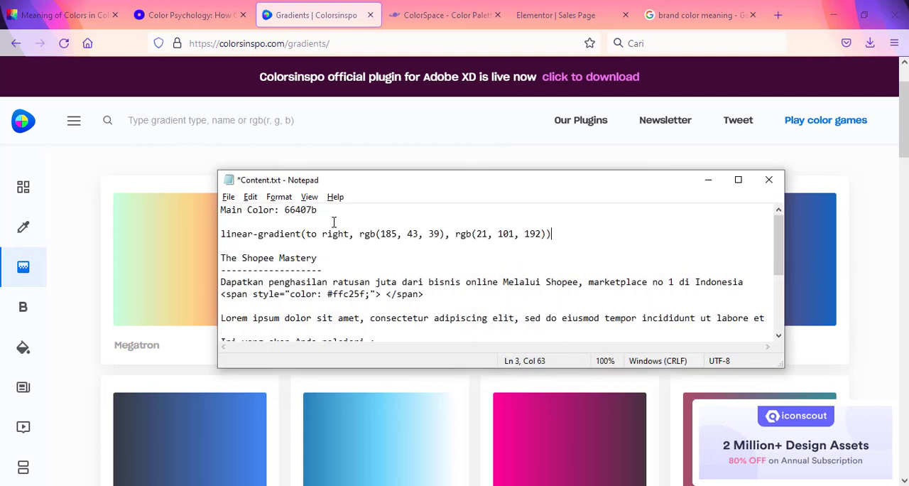
Step: Cut the pasted linear-gradient line out of Content.txt
{"action": "left_click", "coordinate": [226, 234]}
{"action": "left_click_drag", "start_coordinate": [225, 233], "coordinate": [586, 233]}
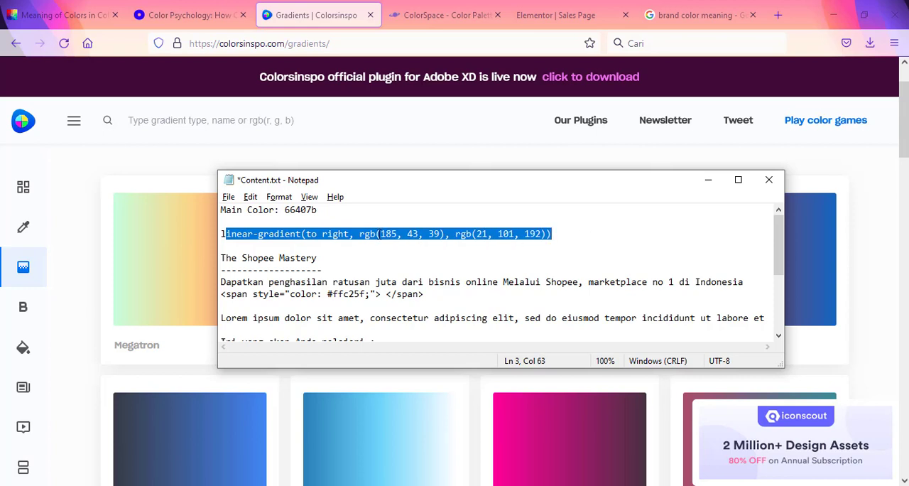
{"action": "left_click_drag", "start_coordinate": [587, 234], "coordinate": [220, 238]}
{"action": "key", "text": "ctrl+x"}
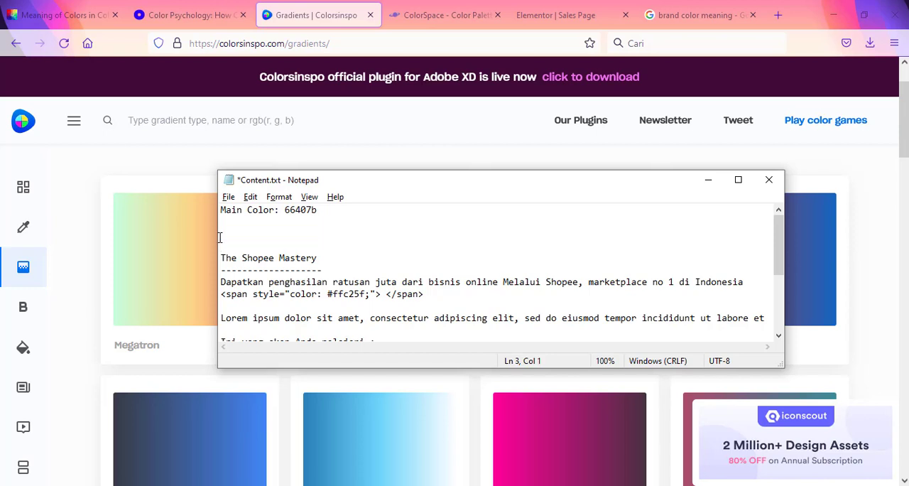
{"action": "left_click", "coordinate": [277, 243]}
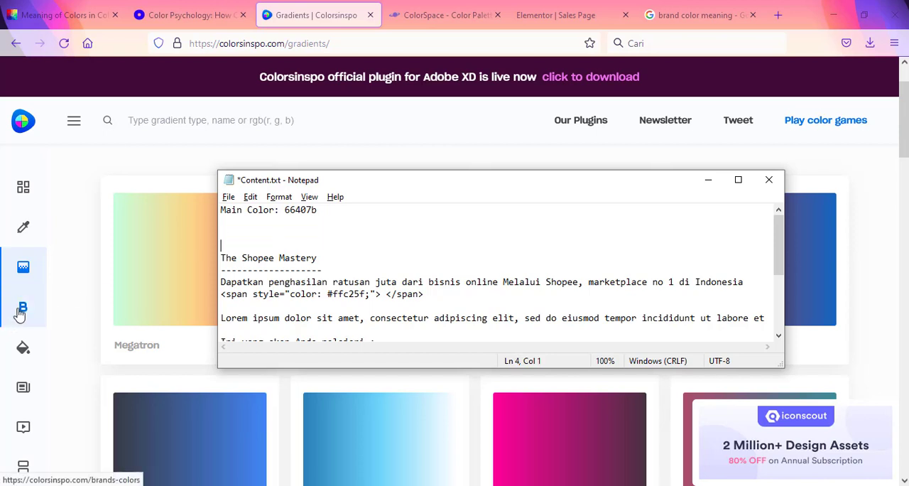
Step: Switch to the ColorSpace site and view its Gradient and 3-Color-Gradient generators, including the CSS code
{"action": "left_click", "coordinate": [421, 8]}
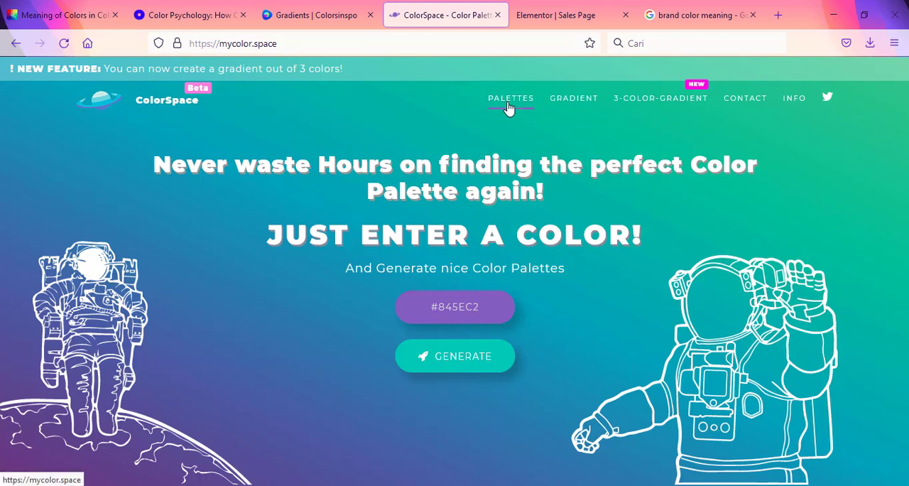
{"action": "left_click", "coordinate": [578, 106]}
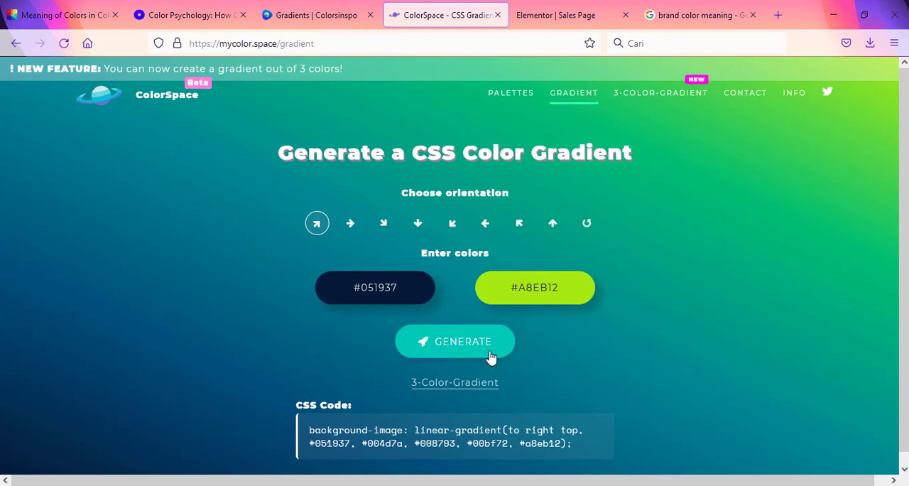
{"action": "scroll", "coordinate": [426, 374], "scroll_direction": "down", "scroll_amount": 1}
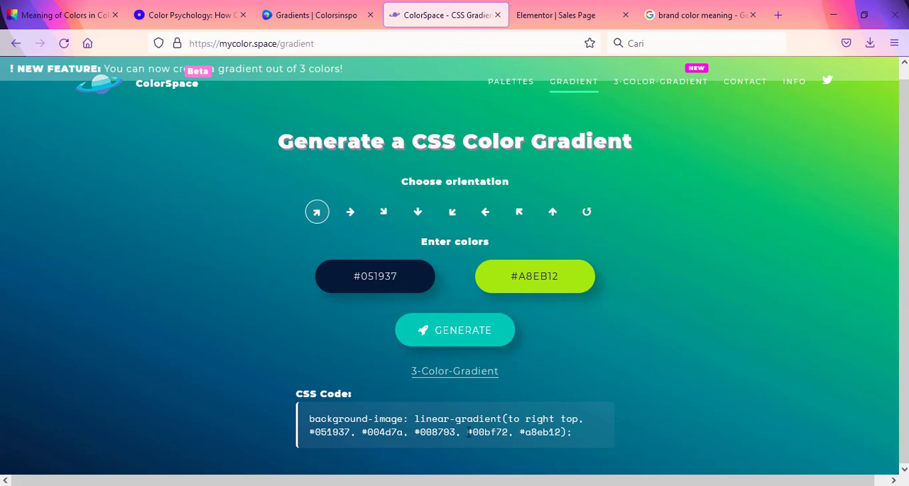
{"action": "left_click", "coordinate": [657, 87]}
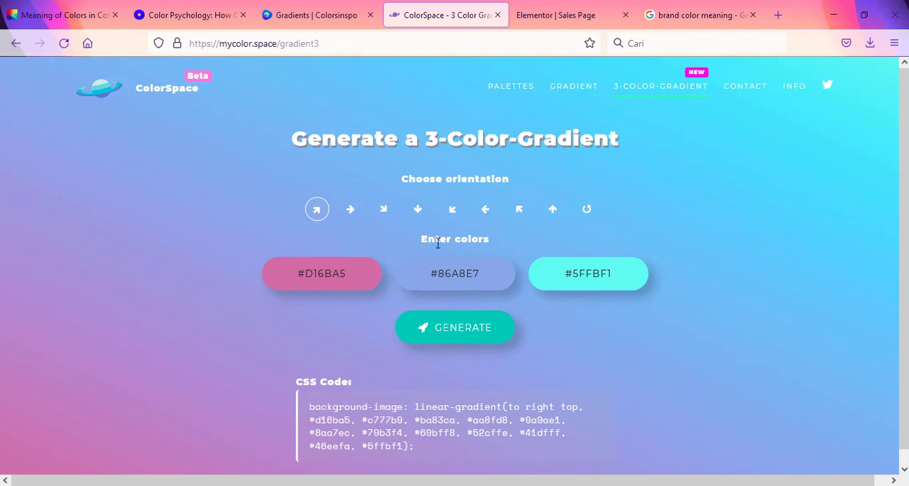
Step: Open ColorSpace's Palettes generator and copy the main colour code 66407b from Content.txt in Notepad
{"action": "left_click", "coordinate": [510, 87]}
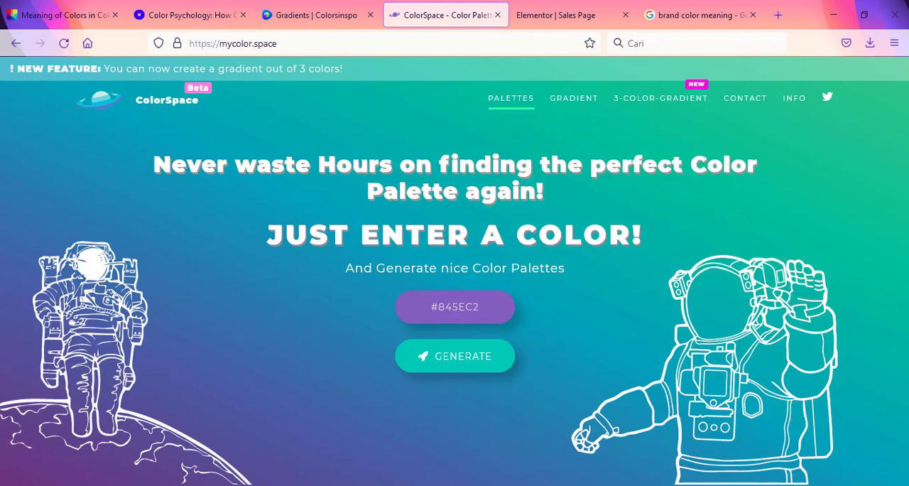
{"action": "key", "text": "alt+Tab"}
{"action": "left_click_drag", "start_coordinate": [348, 205], "coordinate": [283, 207]}
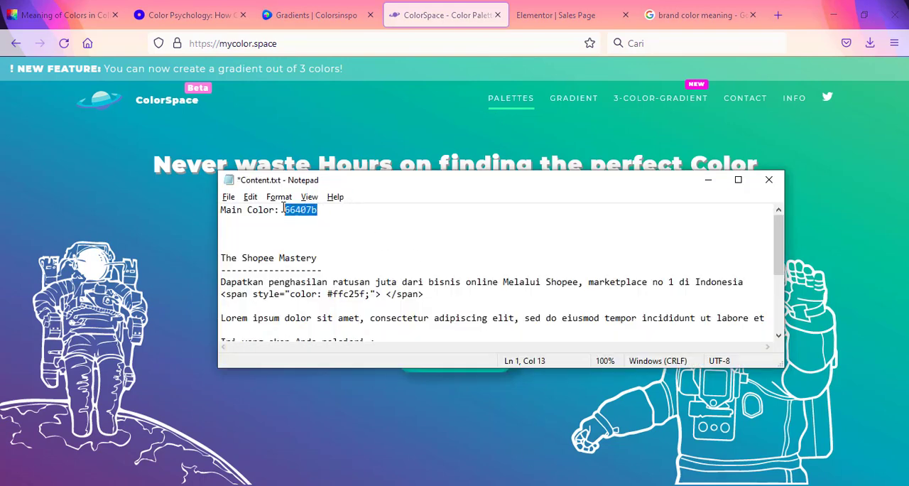
{"action": "key", "text": "alt+Tab"}
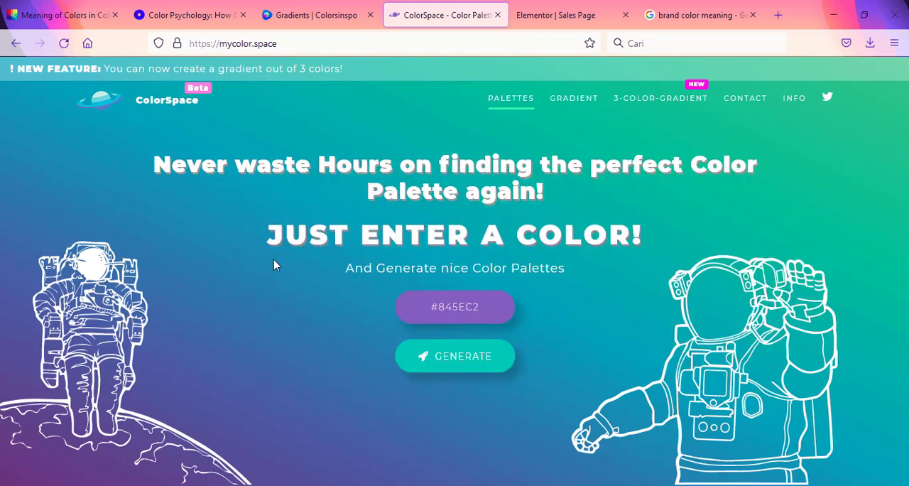
{"action": "left_click_drag", "start_coordinate": [489, 306], "coordinate": [443, 308]}
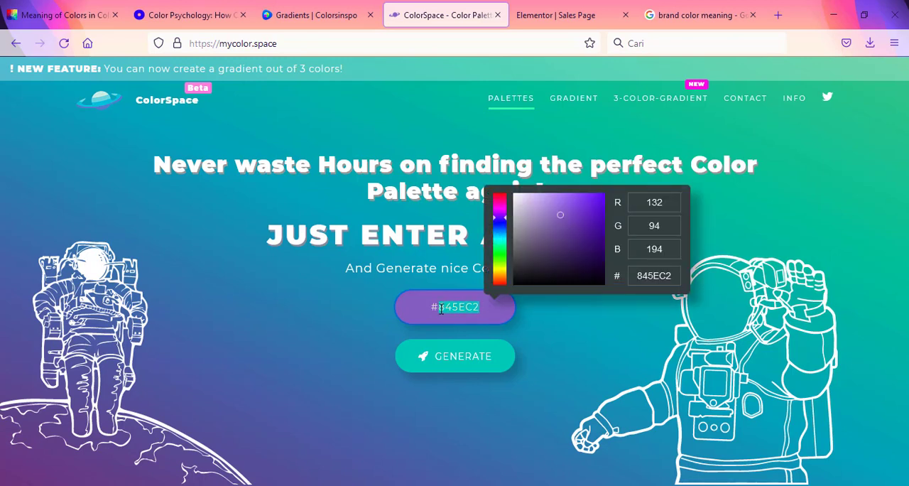
{"action": "left_click", "coordinate": [348, 317]}
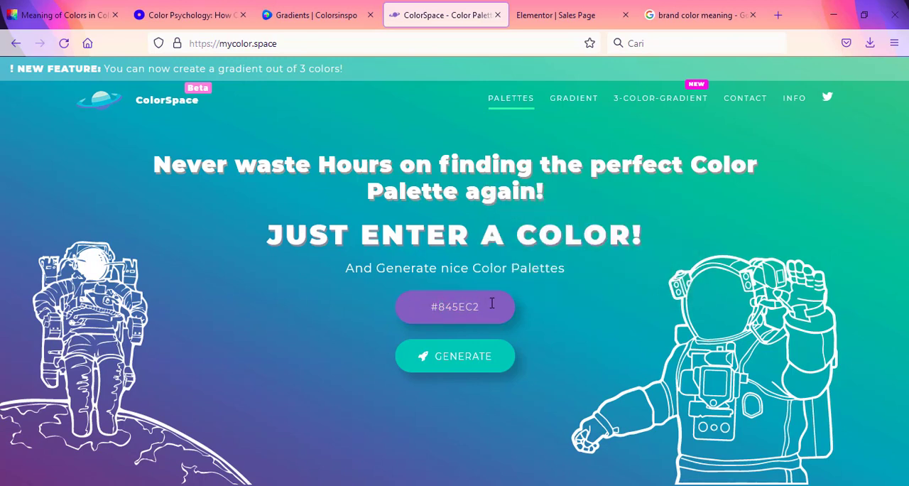
{"action": "left_click_drag", "start_coordinate": [491, 303], "coordinate": [440, 307]}
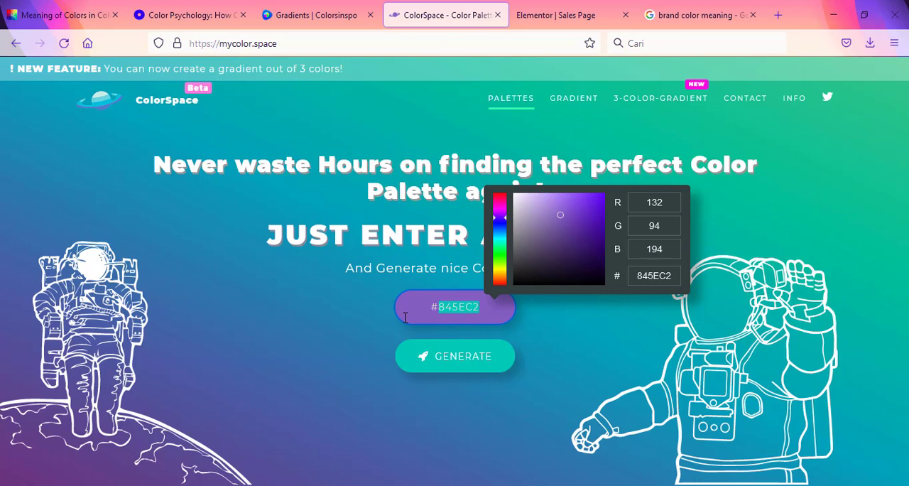
{"action": "key", "text": "alt+Tab"}
{"action": "left_click", "coordinate": [319, 215]}
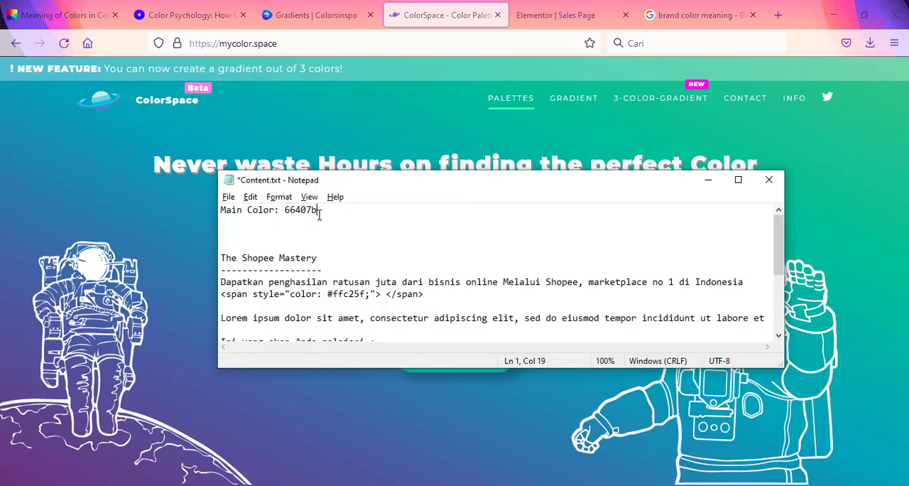
{"action": "left_click_drag", "start_coordinate": [329, 209], "coordinate": [286, 209]}
{"action": "left_click", "coordinate": [416, 424]}
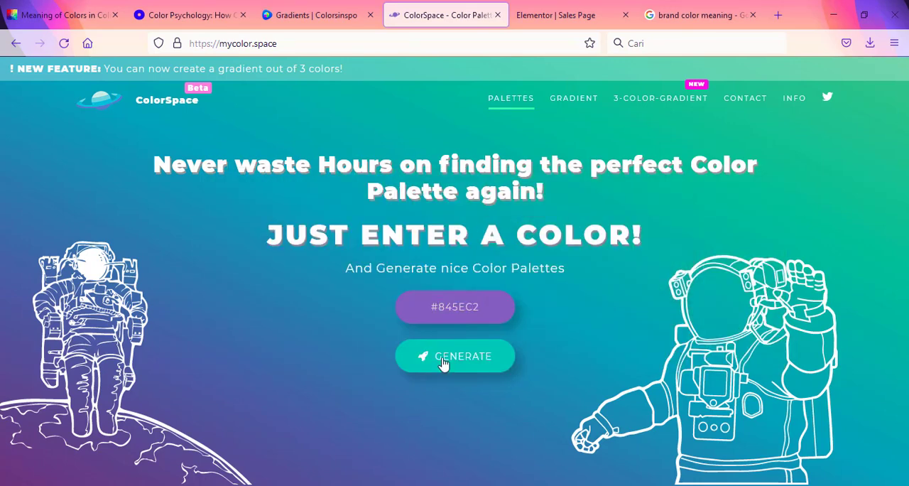
Step: Set the ColorSpace palette generator's colour to #66407b and generate the matching palettes
{"action": "left_click_drag", "start_coordinate": [481, 306], "coordinate": [440, 305]}
{"action": "key", "text": "ctrl+v"}
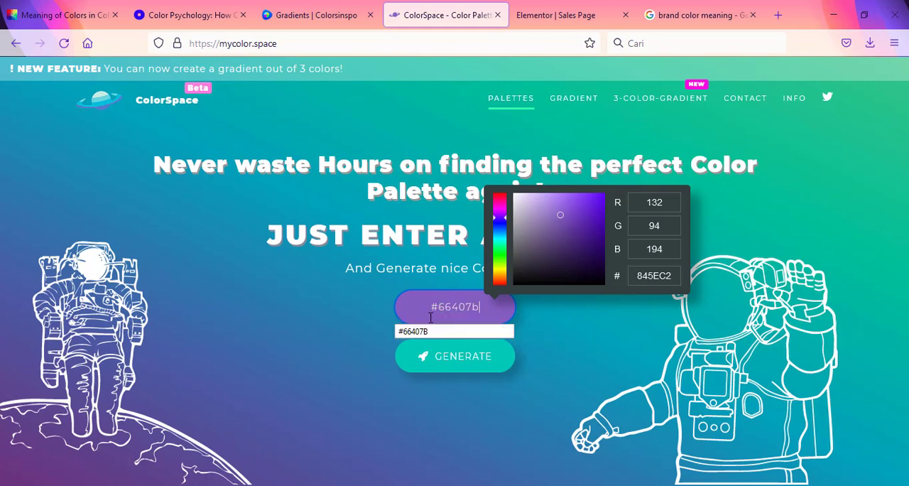
{"action": "left_click", "coordinate": [477, 358]}
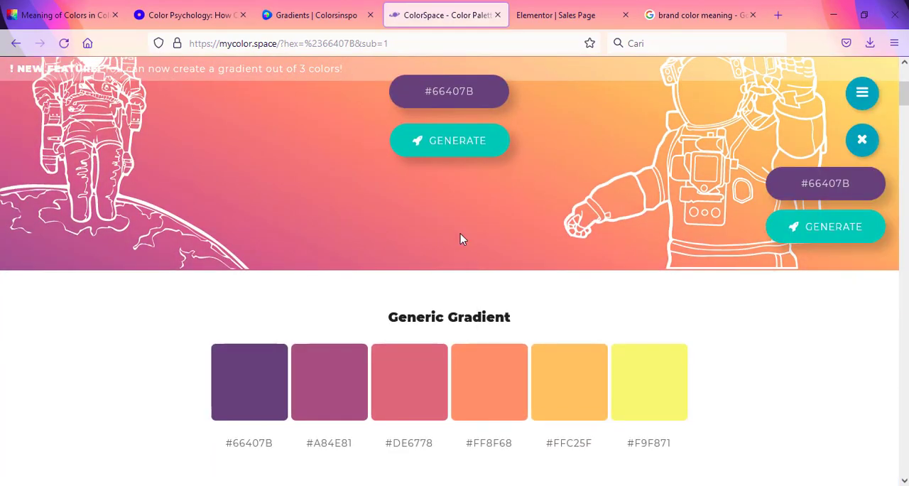
Step: Look through all the palettes generated for #66407B, from Generic Gradient down to Random Shades
{"action": "scroll", "coordinate": [459, 232], "scroll_direction": "up", "scroll_amount": 3}
{"action": "scroll", "coordinate": [457, 240], "scroll_direction": "down", "scroll_amount": 3}
{"action": "scroll", "coordinate": [483, 266], "scroll_direction": "up", "scroll_amount": 5}
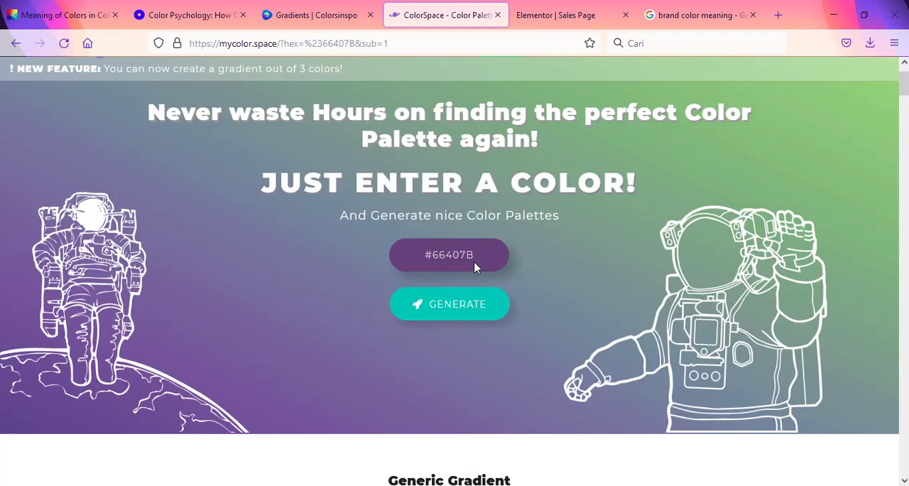
{"action": "scroll", "coordinate": [450, 223], "scroll_direction": "down", "scroll_amount": 3}
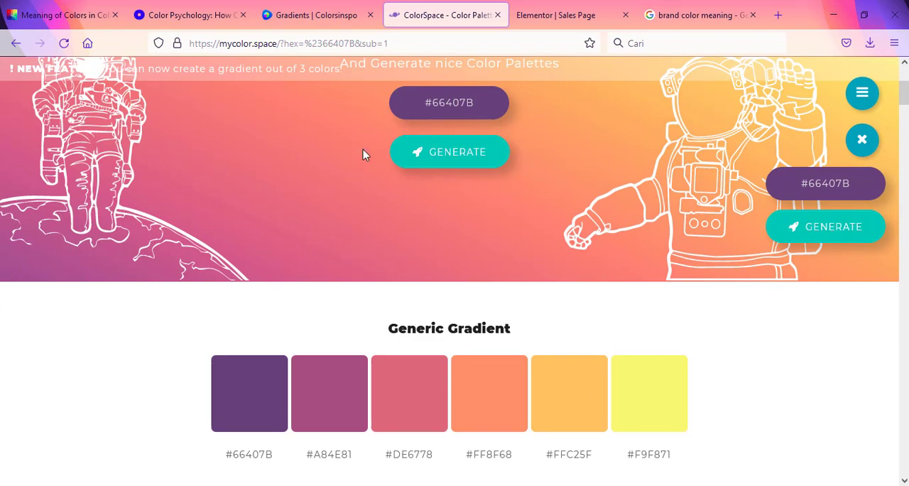
{"action": "scroll", "coordinate": [362, 152], "scroll_direction": "down", "scroll_amount": 3}
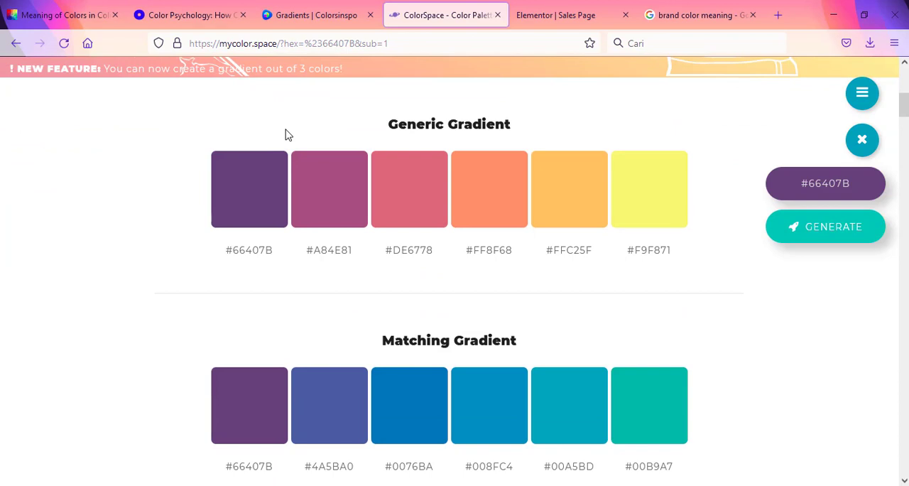
{"action": "scroll", "coordinate": [97, 164], "scroll_direction": "up", "scroll_amount": 2}
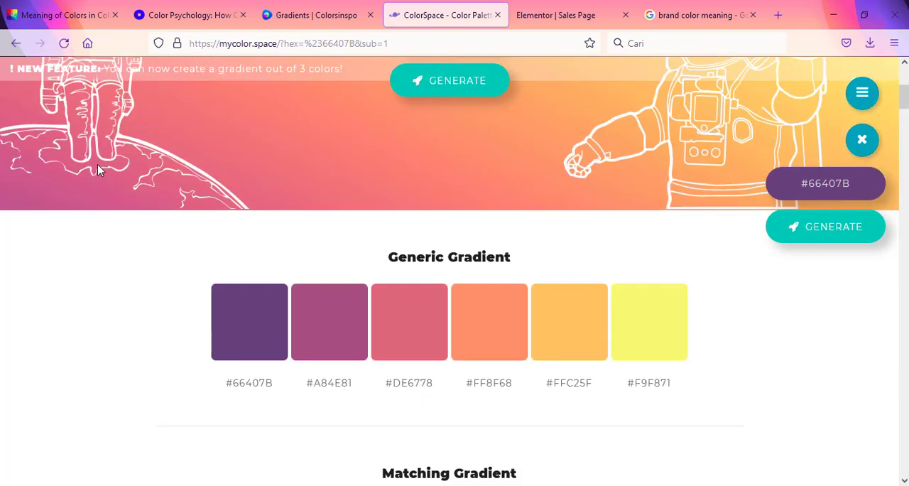
{"action": "scroll", "coordinate": [252, 186], "scroll_direction": "down", "scroll_amount": 1}
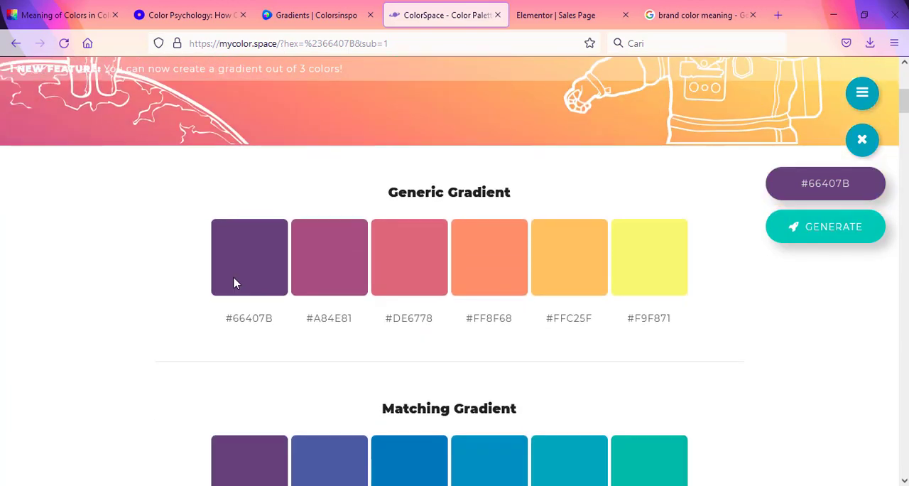
{"action": "scroll", "coordinate": [269, 254], "scroll_direction": "down", "scroll_amount": 1}
{"action": "scroll", "coordinate": [234, 256], "scroll_direction": "down", "scroll_amount": 2}
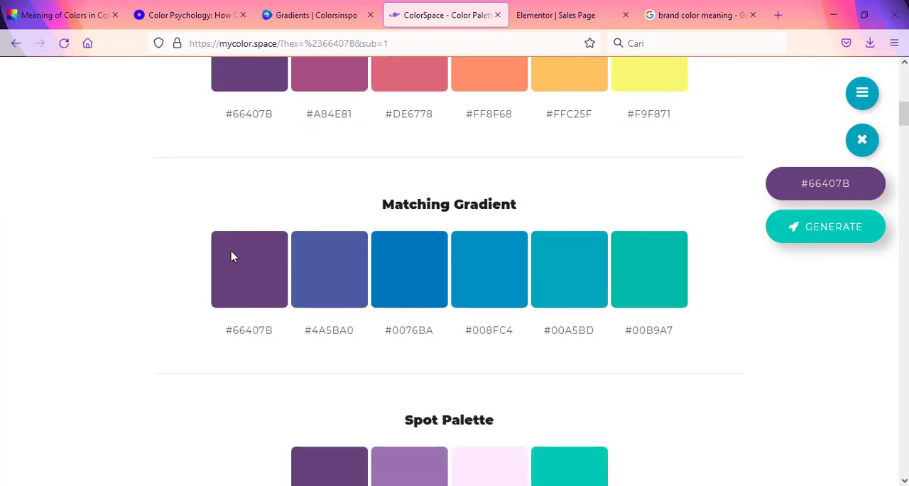
{"action": "scroll", "coordinate": [406, 283], "scroll_direction": "down", "scroll_amount": 5}
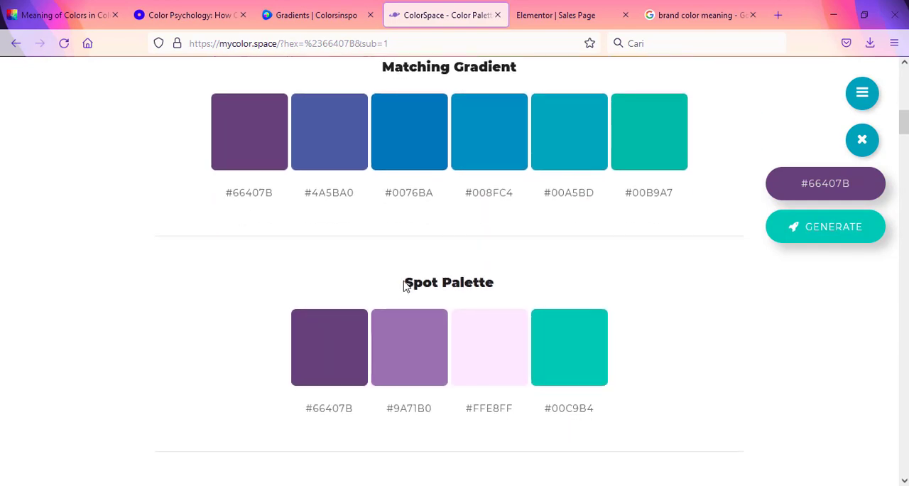
{"action": "scroll", "coordinate": [404, 284], "scroll_direction": "down", "scroll_amount": 8}
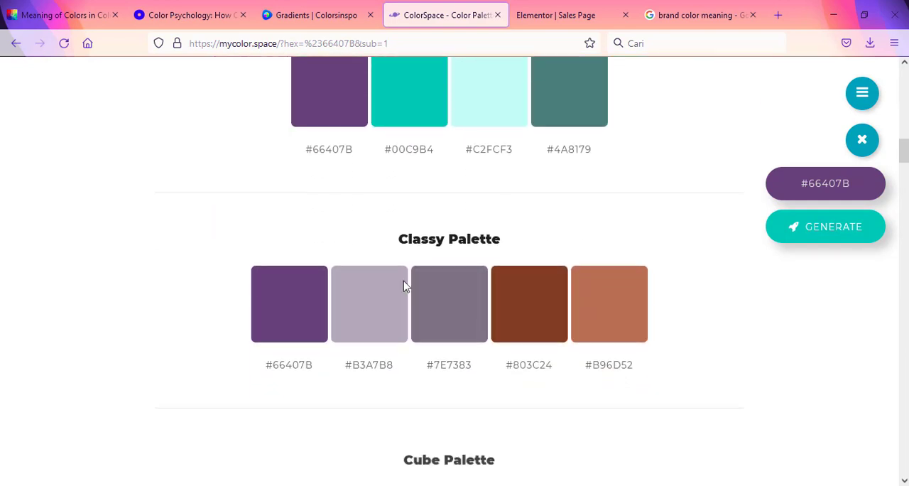
{"action": "scroll", "coordinate": [405, 284], "scroll_direction": "down", "scroll_amount": 7}
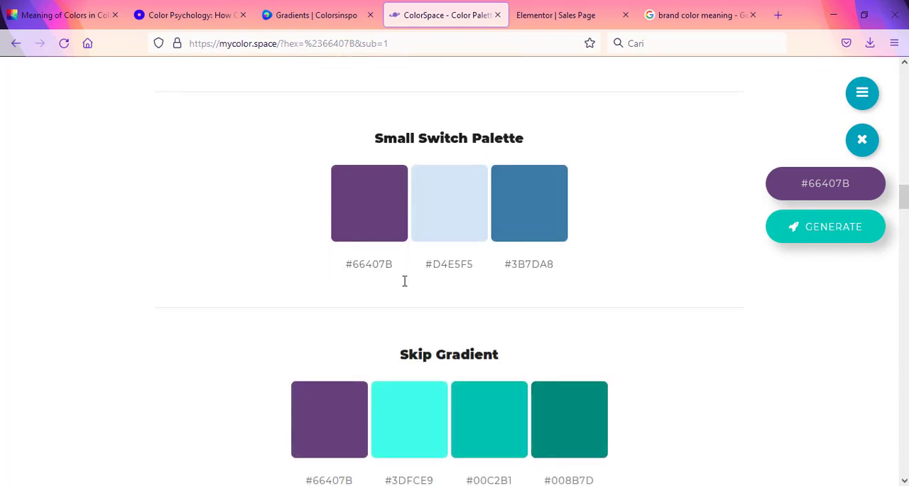
{"action": "scroll", "coordinate": [404, 281], "scroll_direction": "down", "scroll_amount": 11}
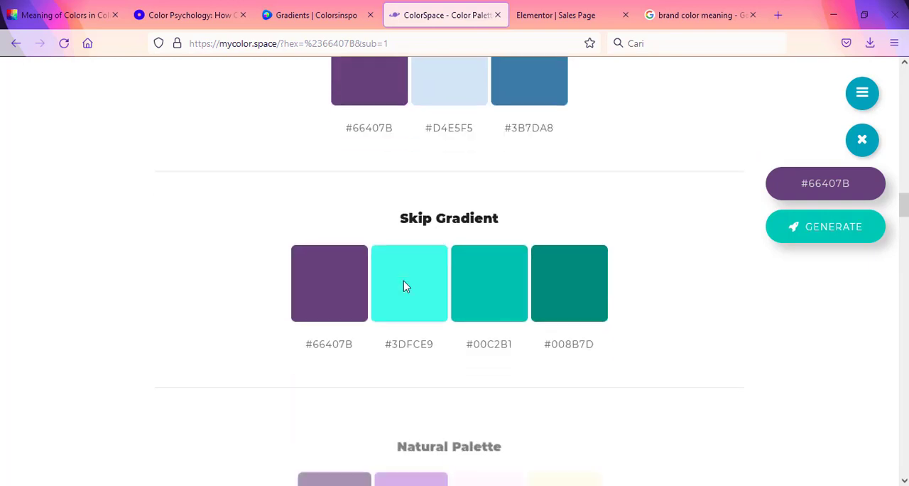
{"action": "scroll", "coordinate": [404, 284], "scroll_direction": "down", "scroll_amount": 10}
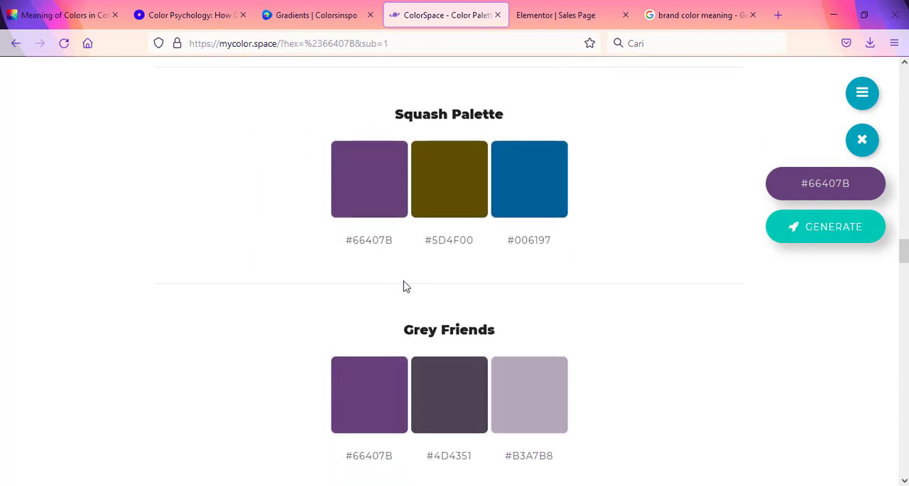
{"action": "scroll", "coordinate": [403, 284], "scroll_direction": "down", "scroll_amount": 9}
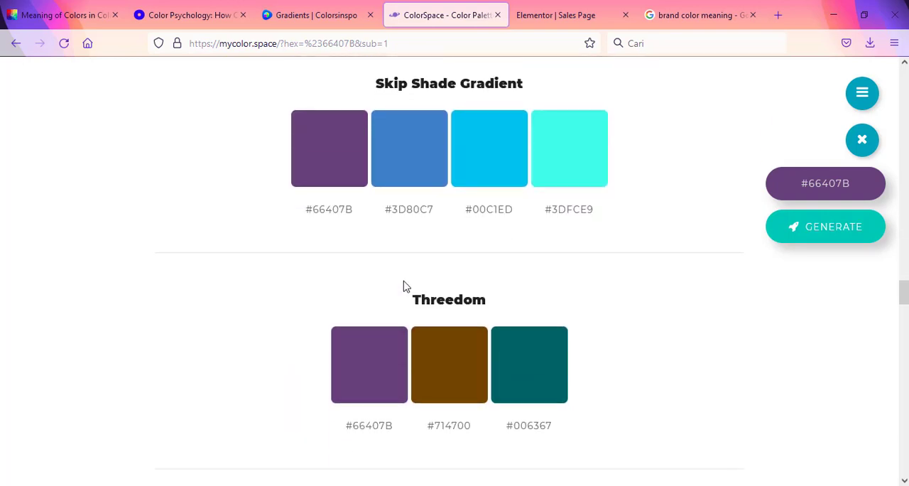
{"action": "scroll", "coordinate": [403, 286], "scroll_direction": "down", "scroll_amount": 2}
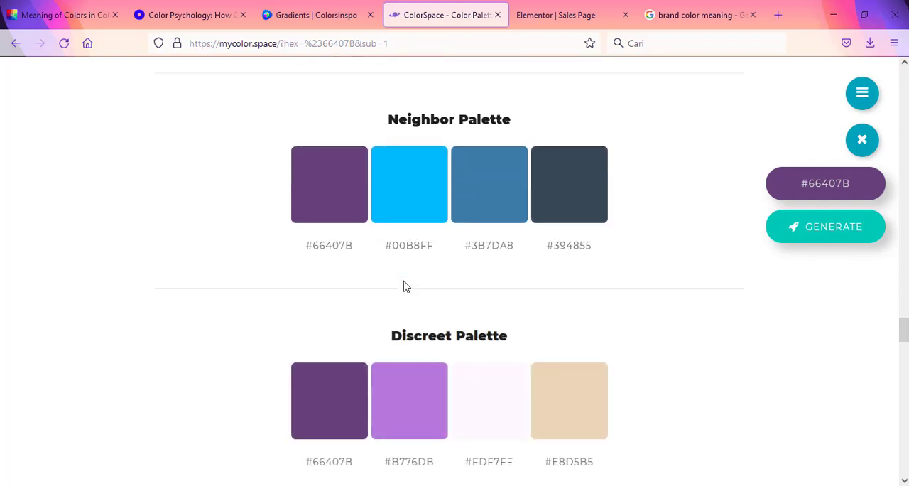
{"action": "scroll", "coordinate": [403, 286], "scroll_direction": "down", "scroll_amount": 12}
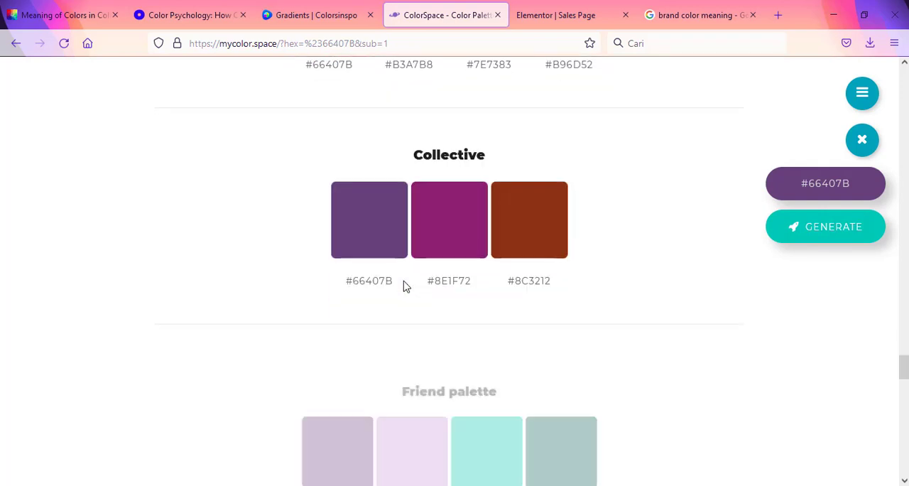
{"action": "scroll", "coordinate": [403, 285], "scroll_direction": "down", "scroll_amount": 14}
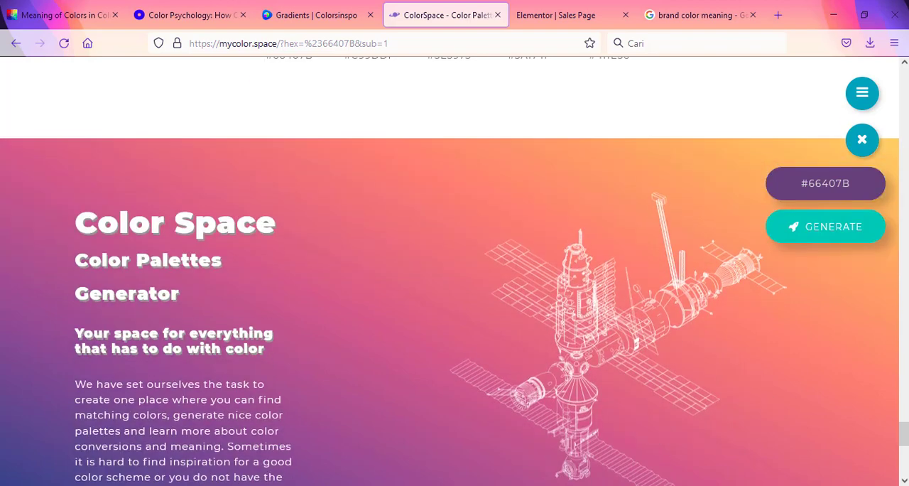
Step: Pick the pink shade #B35576 as the generator's base colour and generate its palettes
{"action": "left_click_drag", "start_coordinate": [903, 434], "coordinate": [904, 74]}
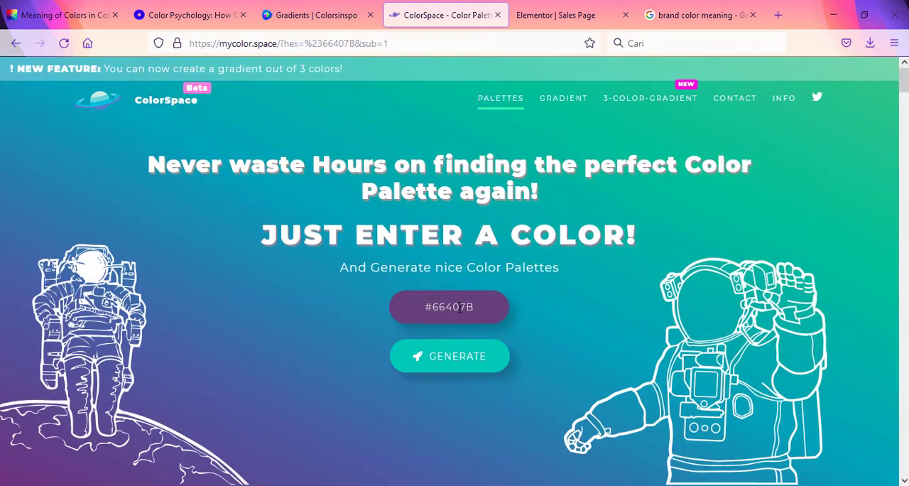
{"action": "left_click", "coordinate": [470, 309]}
{"action": "left_click_drag", "start_coordinate": [490, 213], "coordinate": [490, 198]}
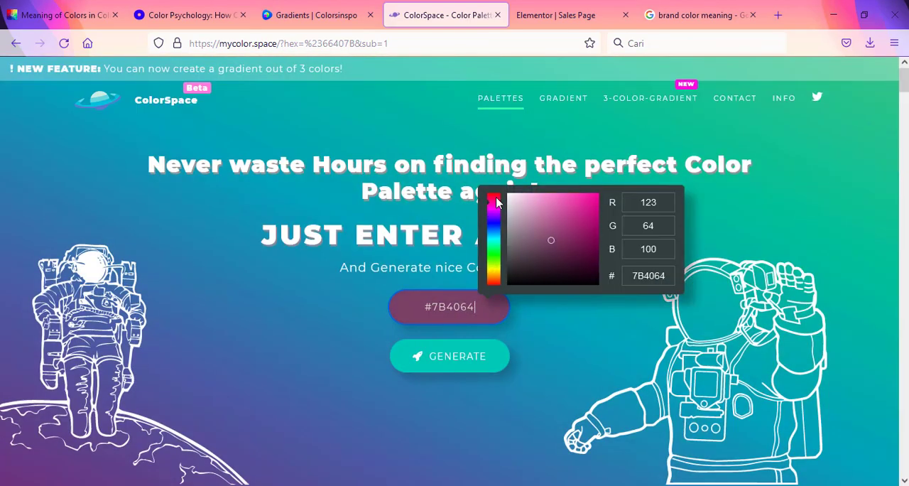
{"action": "left_click_drag", "start_coordinate": [534, 223], "coordinate": [555, 221]}
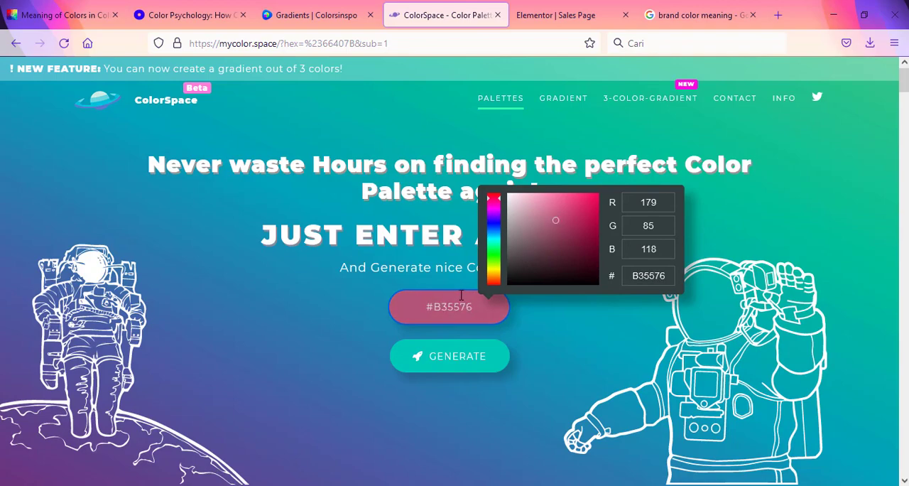
{"action": "left_click", "coordinate": [418, 357]}
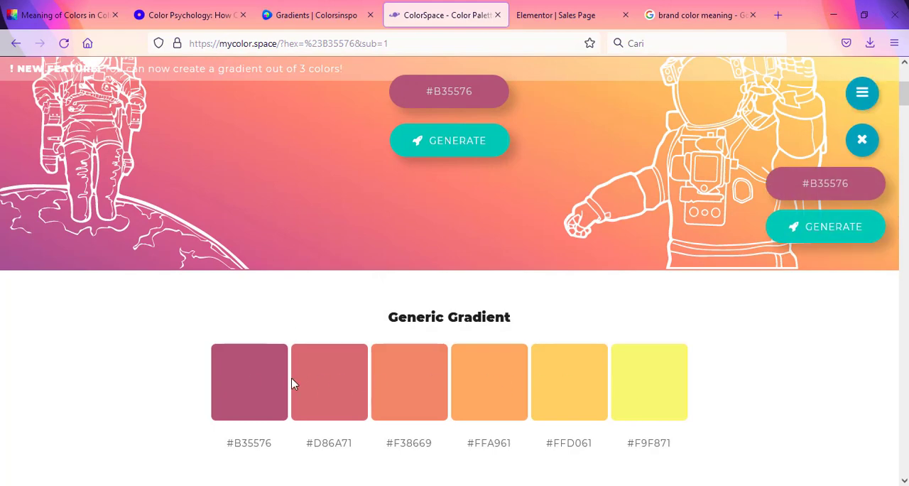
Step: Change the base colour to the green shade #55B365, generate its palettes and view the Generic Gradient
{"action": "scroll", "coordinate": [357, 268], "scroll_direction": "up", "scroll_amount": 3}
{"action": "left_click", "coordinate": [473, 297]}
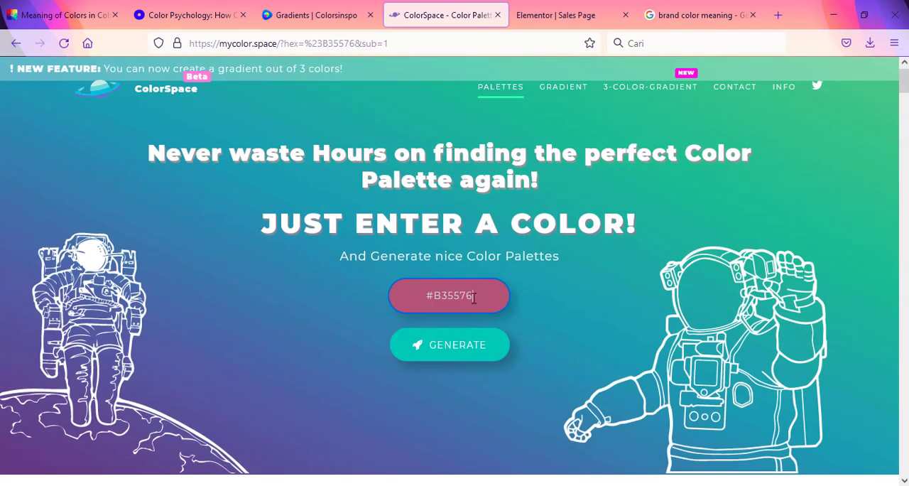
{"action": "left_click_drag", "start_coordinate": [474, 297], "coordinate": [429, 297]}
{"action": "left_click", "coordinate": [494, 250]}
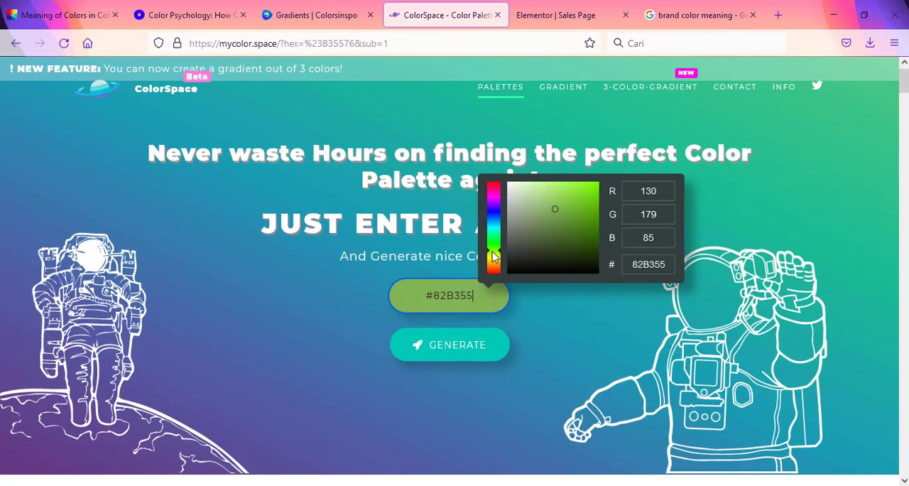
{"action": "mouse_move", "coordinate": [493, 257]}
{"action": "left_mouse_down"}
{"action": "mouse_move", "coordinate": [495, 240]}
{"action": "mouse_move", "coordinate": [495, 250]}
{"action": "left_mouse_up"}
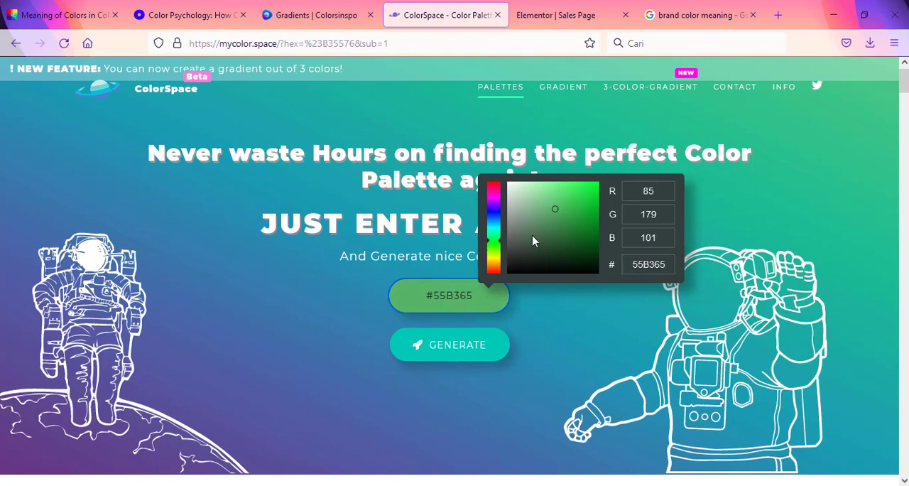
{"action": "left_click", "coordinate": [457, 348]}
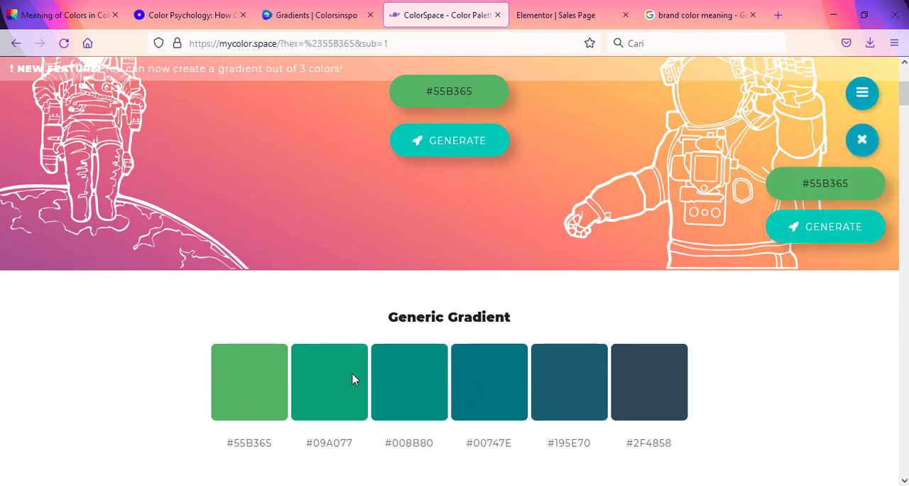
{"action": "scroll", "coordinate": [352, 376], "scroll_direction": "down", "scroll_amount": 6}
{"action": "scroll", "coordinate": [329, 367], "scroll_direction": "up", "scroll_amount": 6}
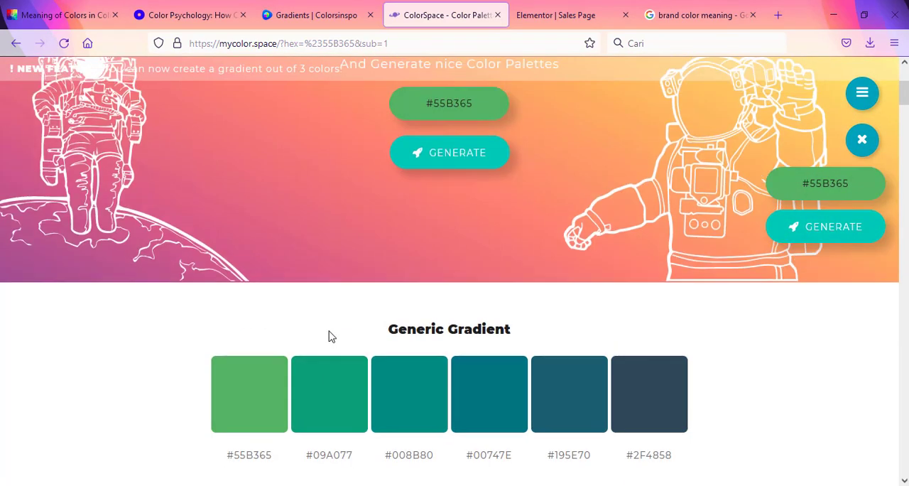
{"action": "scroll", "coordinate": [329, 336], "scroll_direction": "up", "scroll_amount": 3}
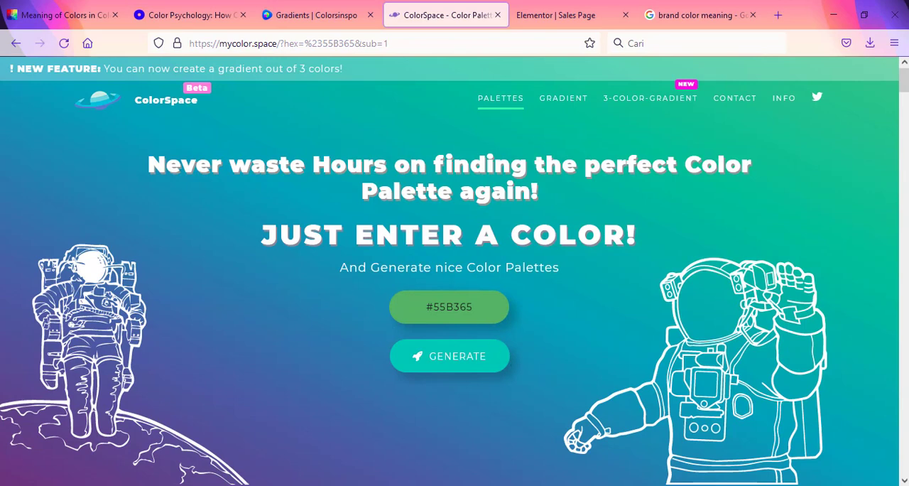
Step: Copy the main colour 66407b from Content.txt in Notepad into ColorSpace's colour and generate its palettes, viewing the Generic Gradient
{"action": "key", "text": "alt+Tab"}
{"action": "left_click", "coordinate": [353, 210]}
{"action": "left_click_drag", "start_coordinate": [353, 210], "coordinate": [285, 210]}
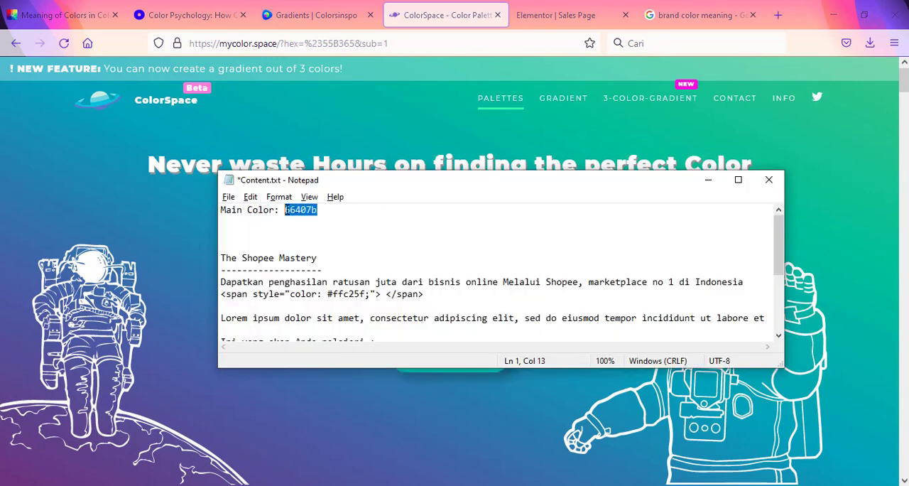
{"action": "left_click", "coordinate": [355, 389]}
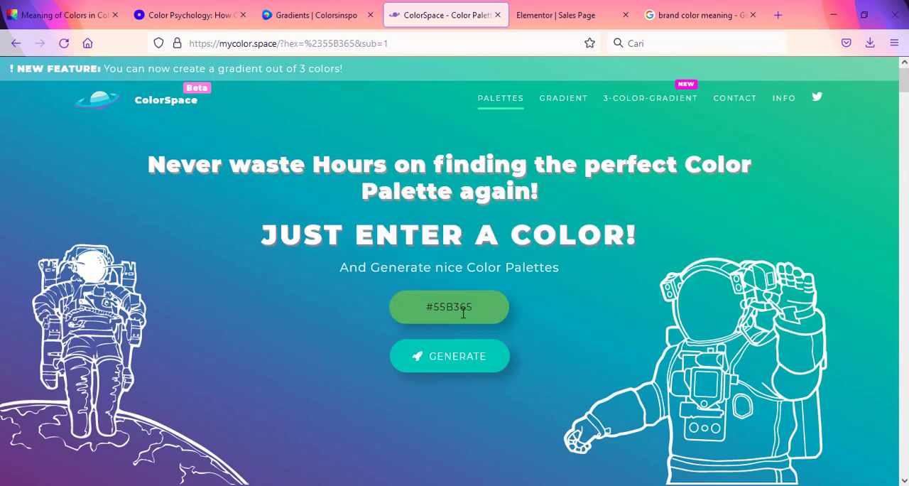
{"action": "left_click", "coordinate": [452, 306]}
{"action": "left_click_drag", "start_coordinate": [452, 306], "coordinate": [436, 306]}
{"action": "type", "text": "66407B"}
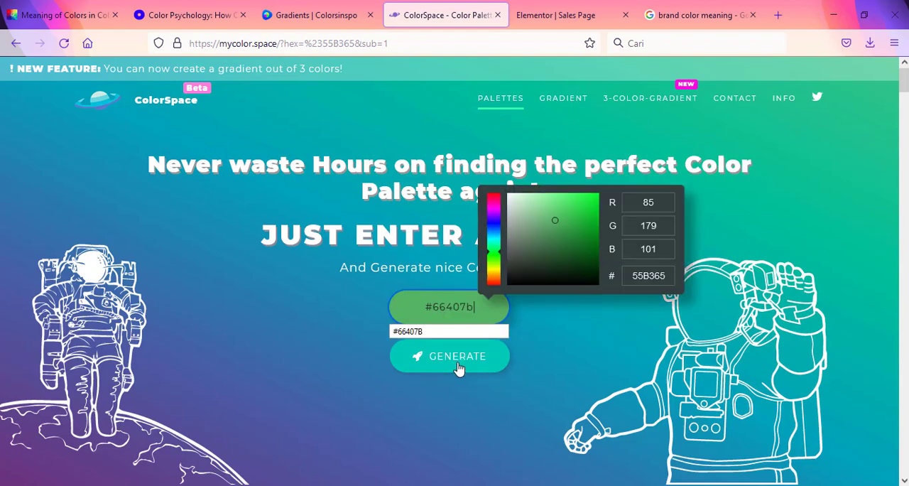
{"action": "left_click", "coordinate": [454, 358]}
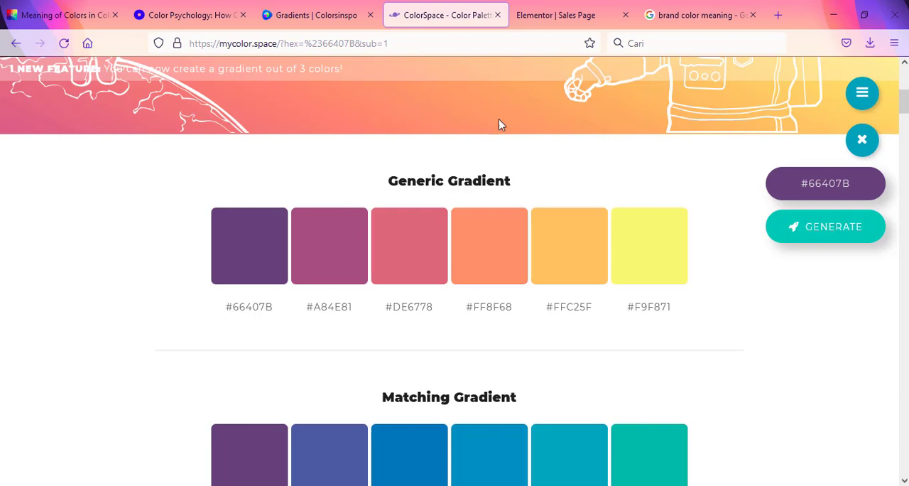
Step: Switch to the Elementor site, return to the WordPress pages list and open the Sales Page for editing with Elementor
{"action": "left_click", "coordinate": [539, 13]}
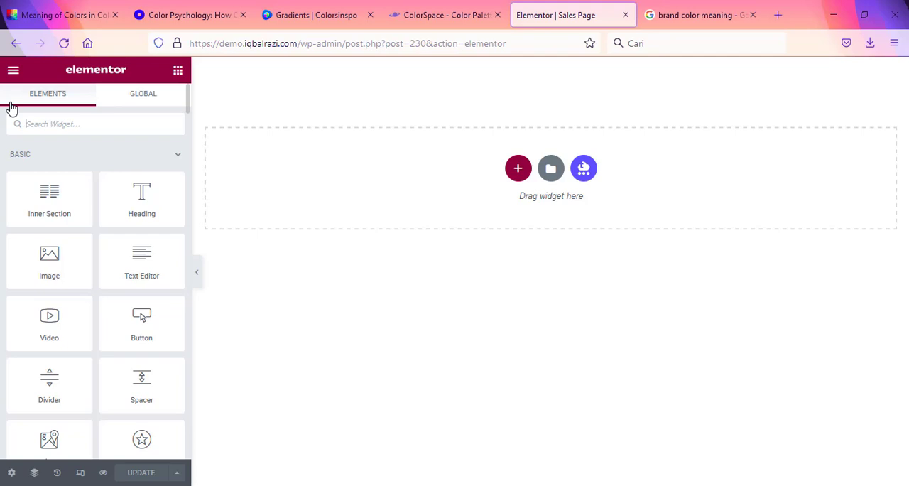
{"action": "left_click", "coordinate": [15, 44]}
{"action": "mouse_move", "coordinate": [224, 347]}
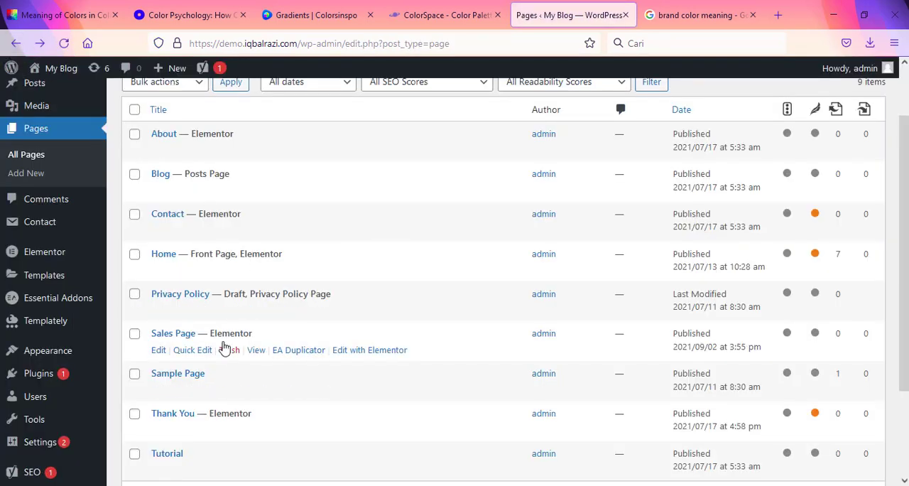
{"action": "scroll", "coordinate": [166, 166], "scroll_direction": "up", "scroll_amount": 2}
{"action": "scroll", "coordinate": [194, 362], "scroll_direction": "down", "scroll_amount": 3}
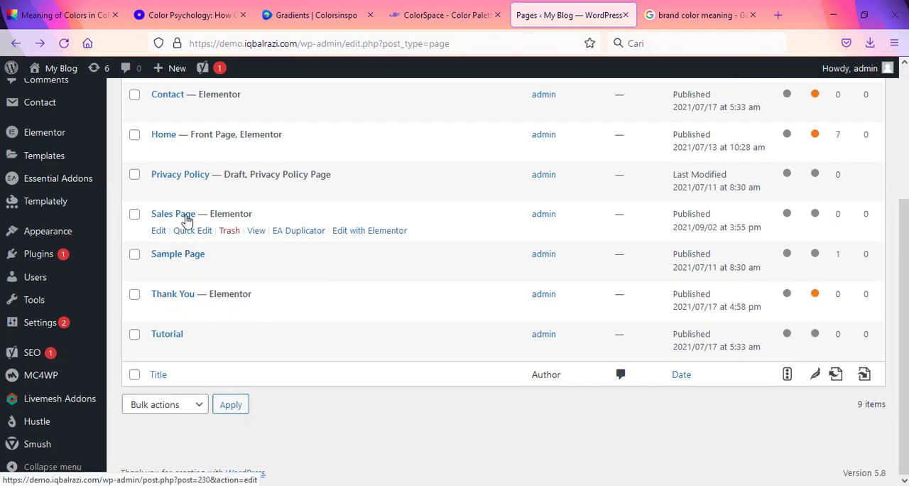
{"action": "left_click", "coordinate": [367, 238]}
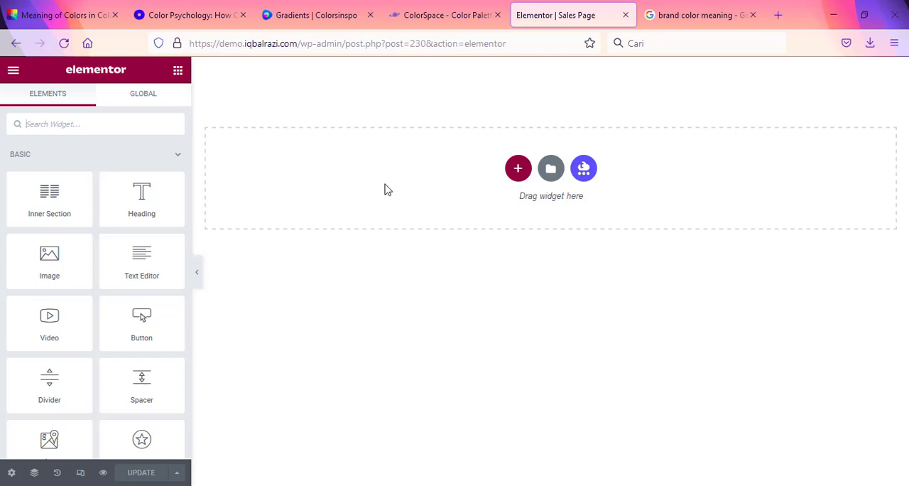
Step: Add a single-column section to the empty page and place a Heading widget in it
{"action": "left_click", "coordinate": [518, 169]}
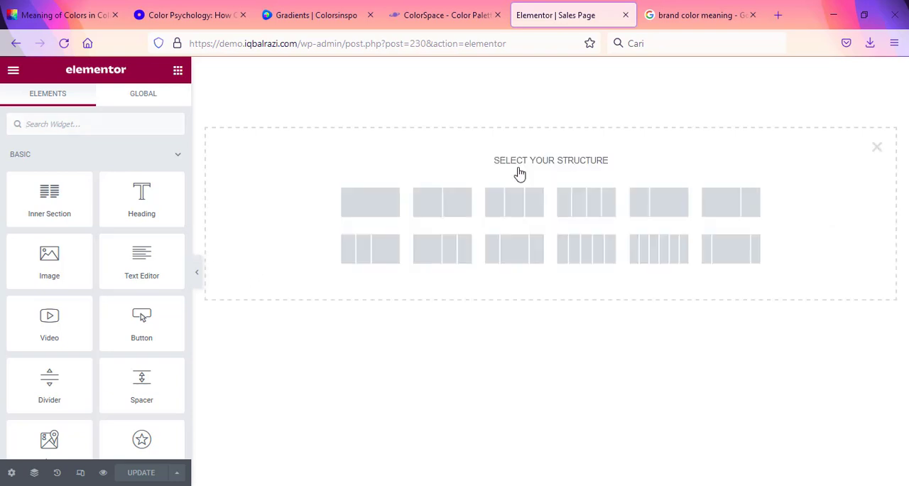
{"action": "left_click", "coordinate": [373, 215]}
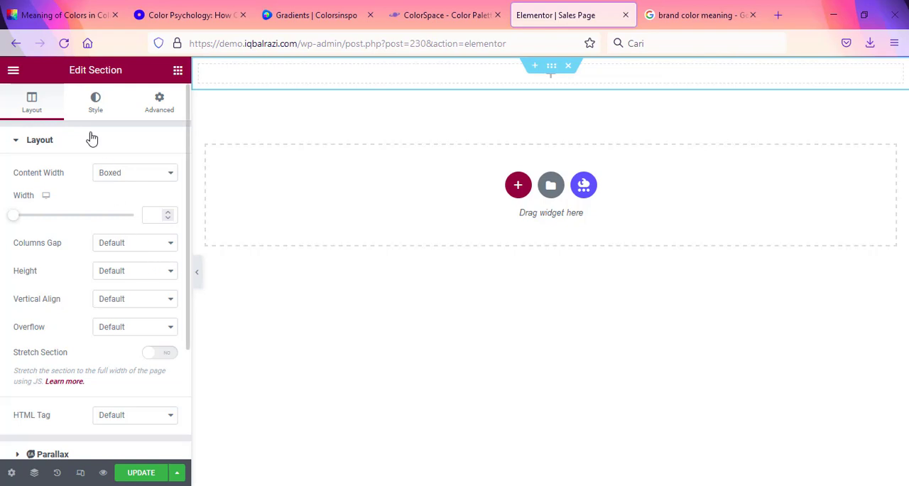
{"action": "left_click", "coordinate": [161, 103]}
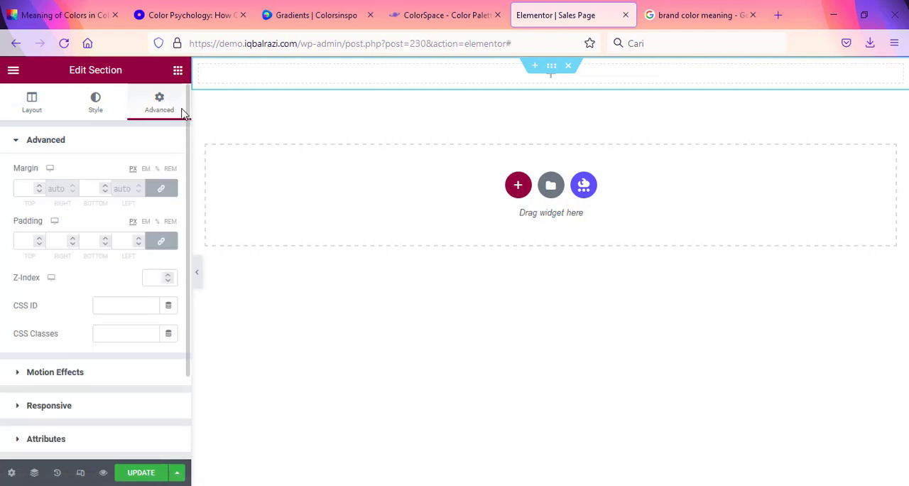
{"action": "left_click", "coordinate": [177, 69]}
{"action": "left_click_drag", "start_coordinate": [128, 198], "coordinate": [550, 80]}
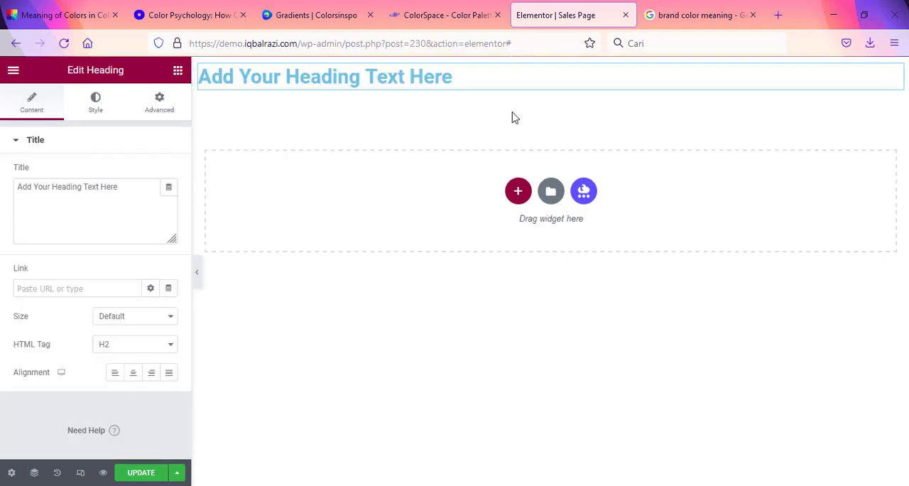
Step: Review the Advanced, Style and Layout settings of the section containing the heading
{"action": "left_click", "coordinate": [552, 66]}
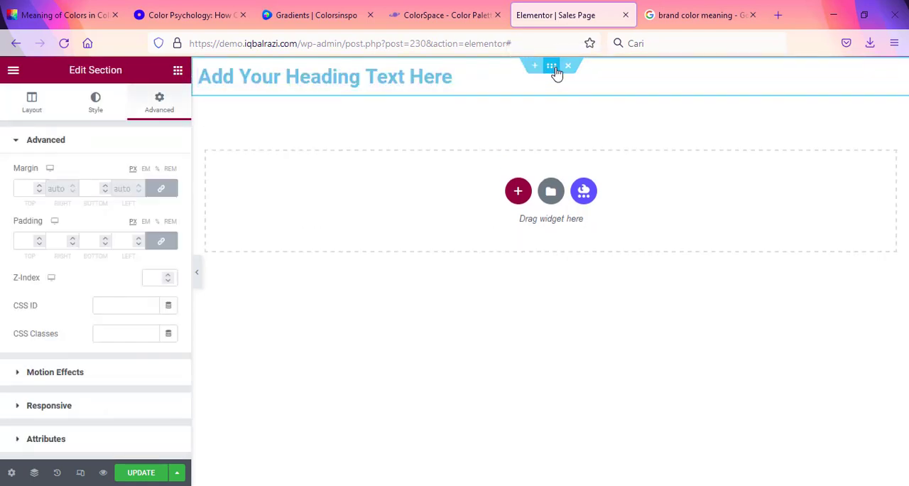
{"action": "left_click", "coordinate": [95, 105]}
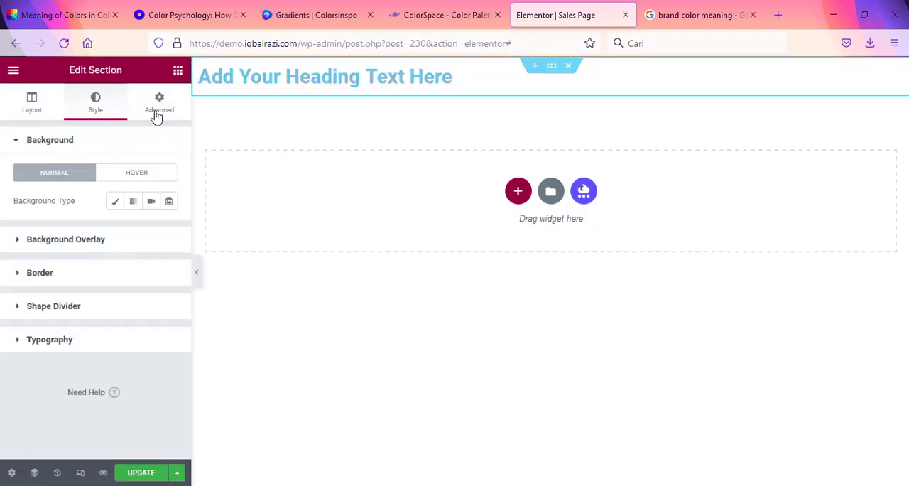
{"action": "left_click", "coordinate": [32, 107]}
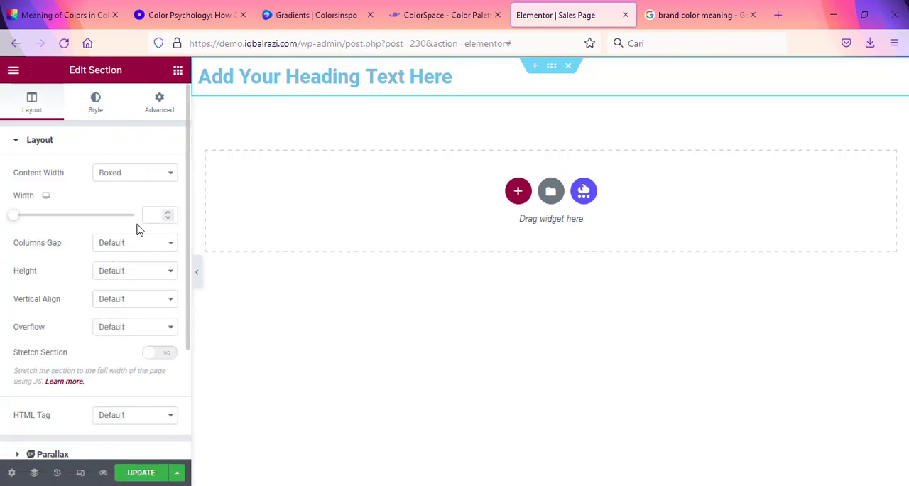
Step: Center the heading and replace its title with "The Shopee Mastery", copied from Content.txt in Notepad
{"action": "left_click", "coordinate": [896, 75]}
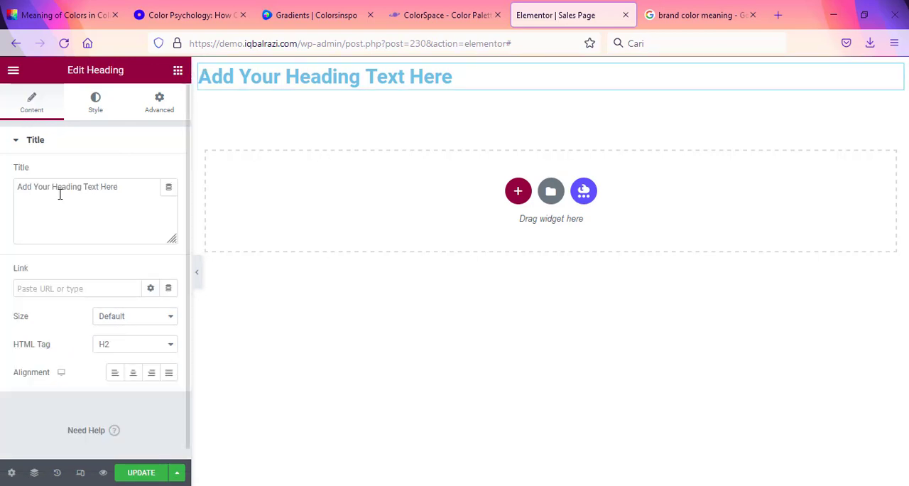
{"action": "left_click", "coordinate": [131, 371]}
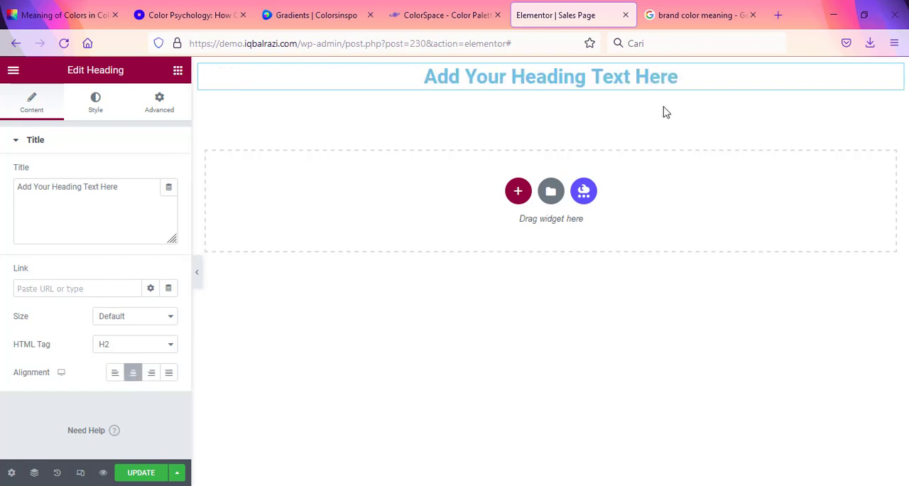
{"action": "key", "text": "alt+Tab"}
{"action": "left_click", "coordinate": [321, 254]}
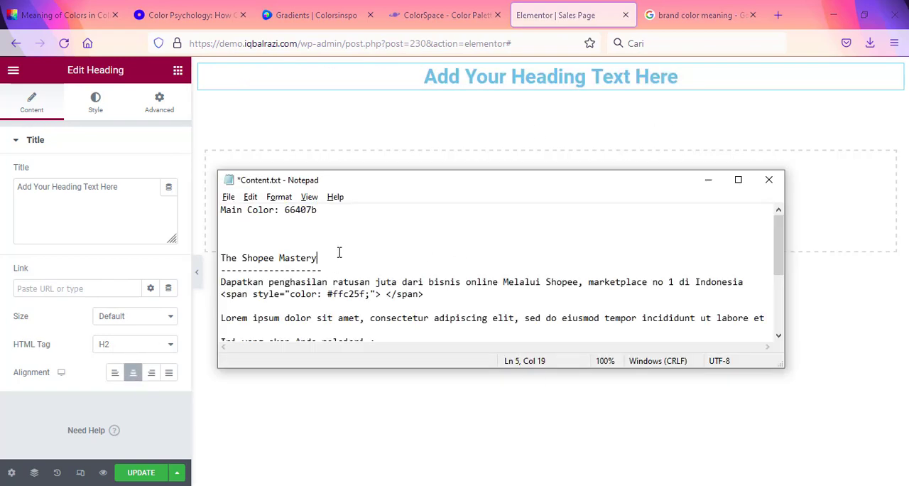
{"action": "scroll", "coordinate": [323, 231], "scroll_direction": "down", "scroll_amount": 1}
{"action": "left_click_drag", "start_coordinate": [323, 225], "coordinate": [224, 221]}
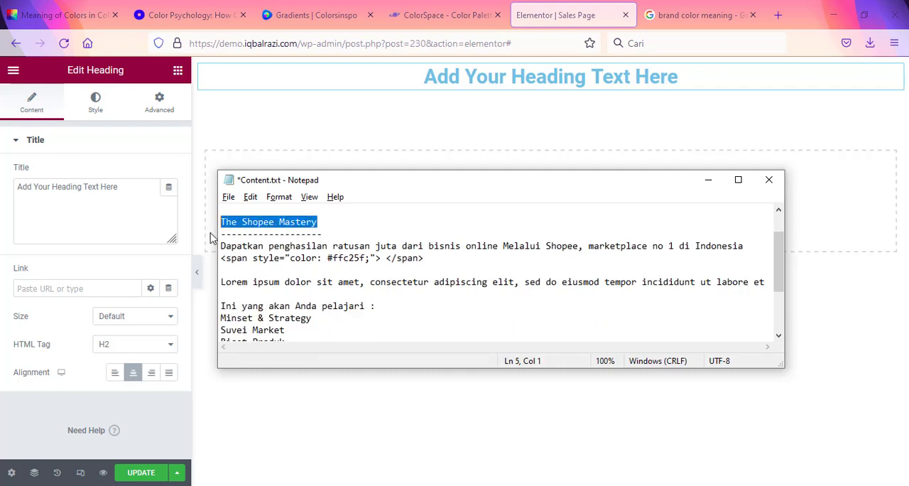
{"action": "left_click", "coordinate": [126, 191]}
{"action": "left_click_drag", "start_coordinate": [126, 191], "coordinate": [7, 189]}
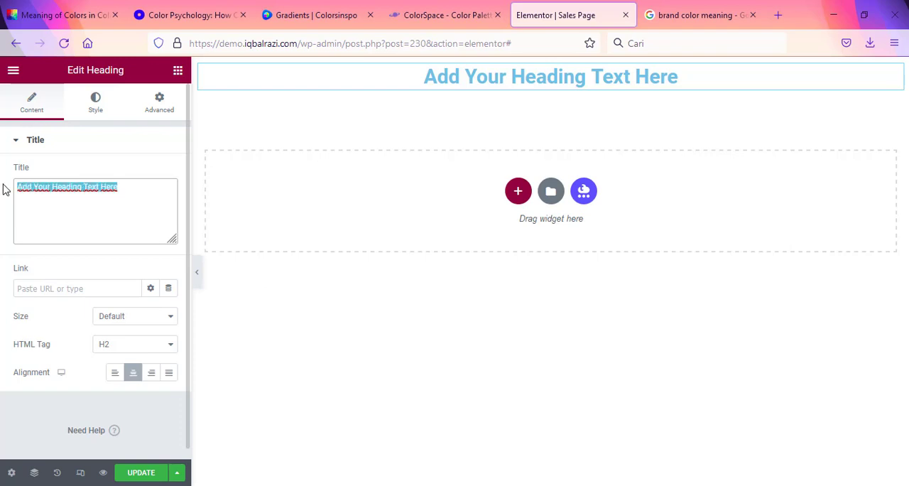
{"action": "type", "text": "The Shopee Mastery"}
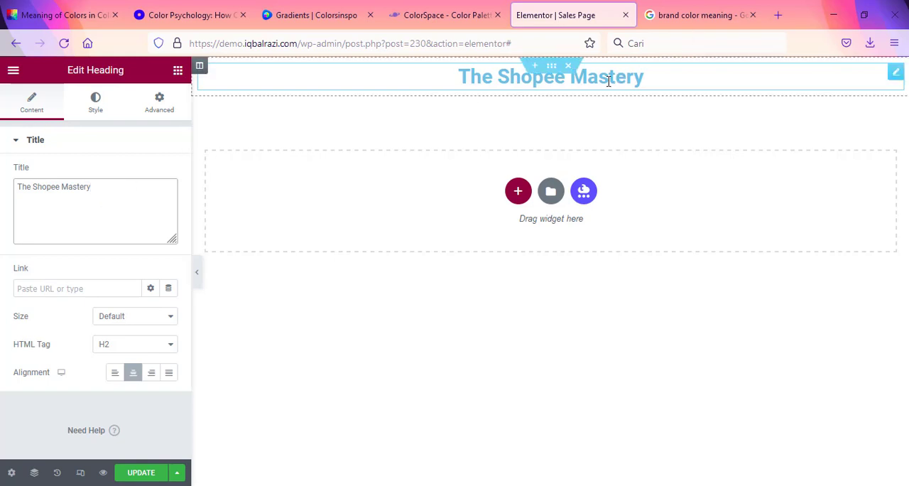
Step: Set the heading's typography family to Poppins and update the page
{"action": "left_click", "coordinate": [99, 112]}
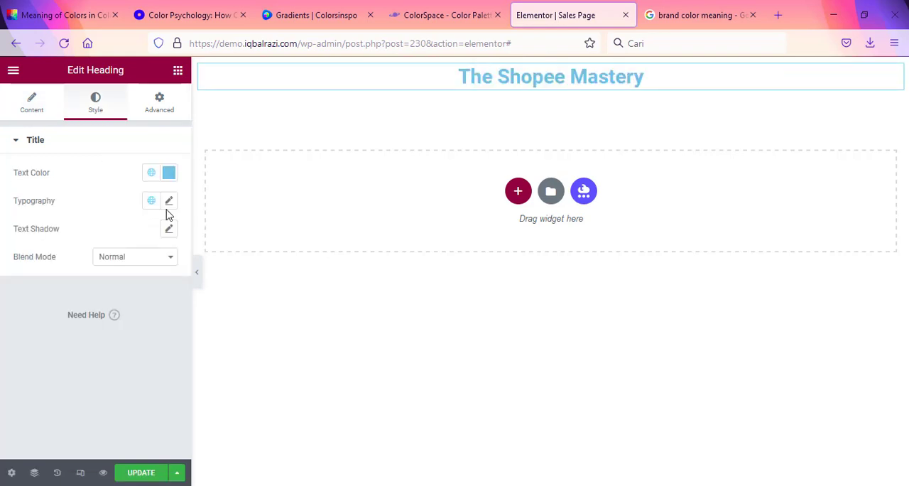
{"action": "left_click", "coordinate": [169, 201]}
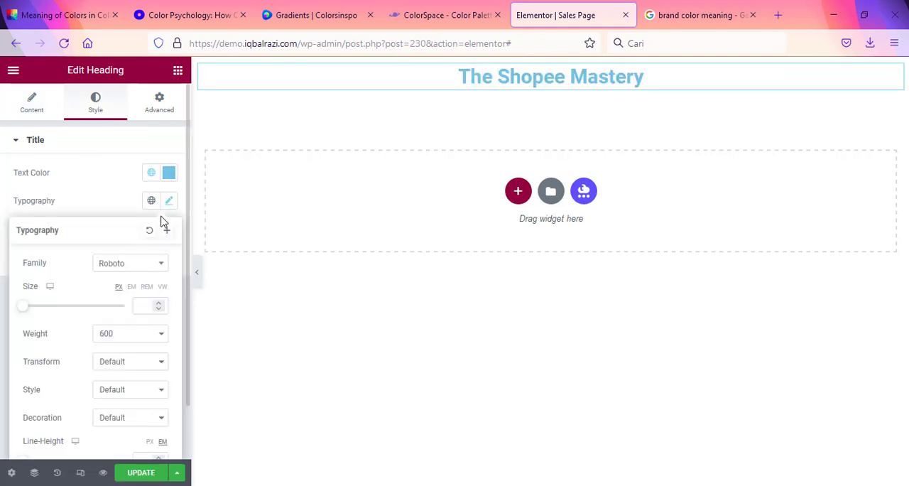
{"action": "left_click", "coordinate": [130, 264]}
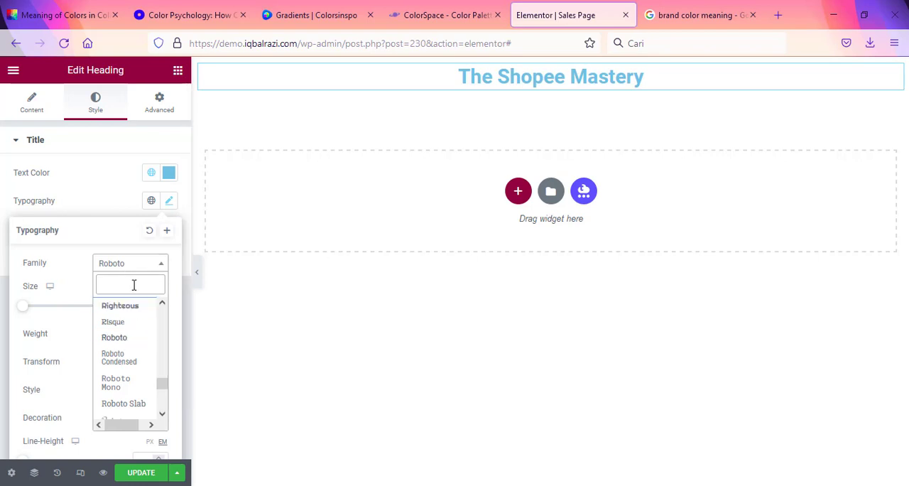
{"action": "type", "text": "pop"}
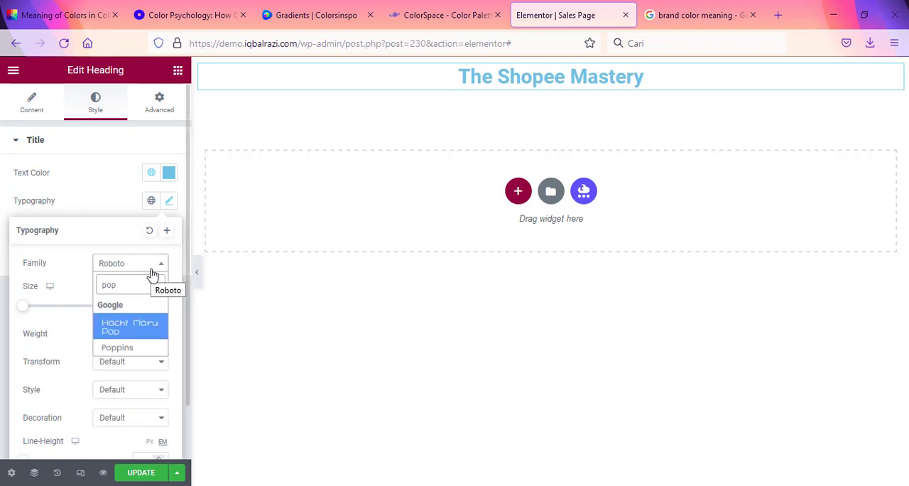
{"action": "left_click", "coordinate": [130, 347]}
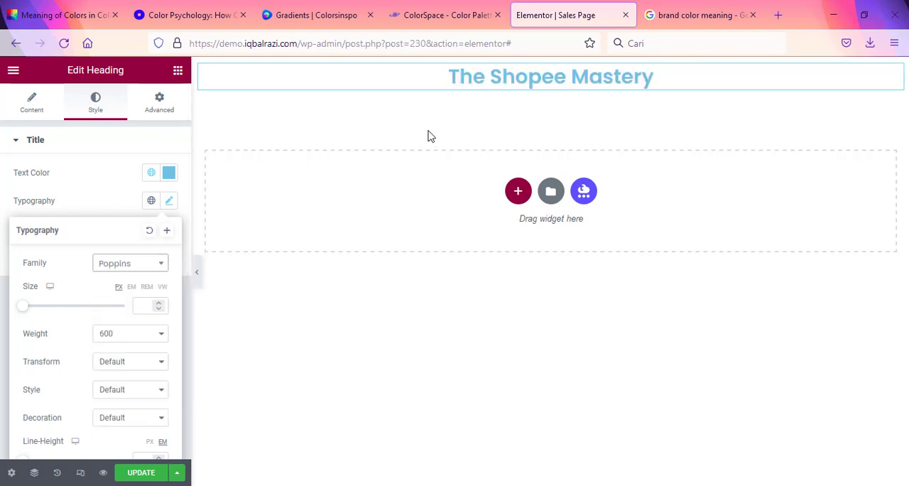
{"action": "left_click", "coordinate": [75, 190]}
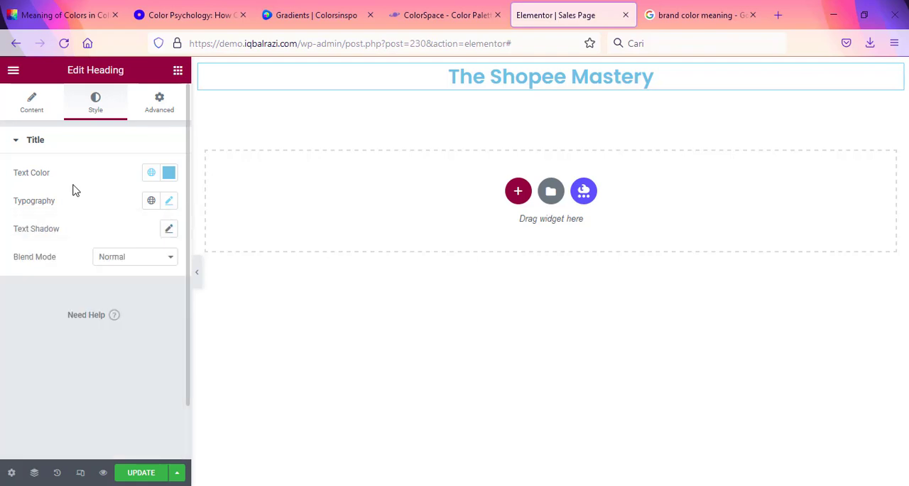
{"action": "left_click", "coordinate": [139, 474]}
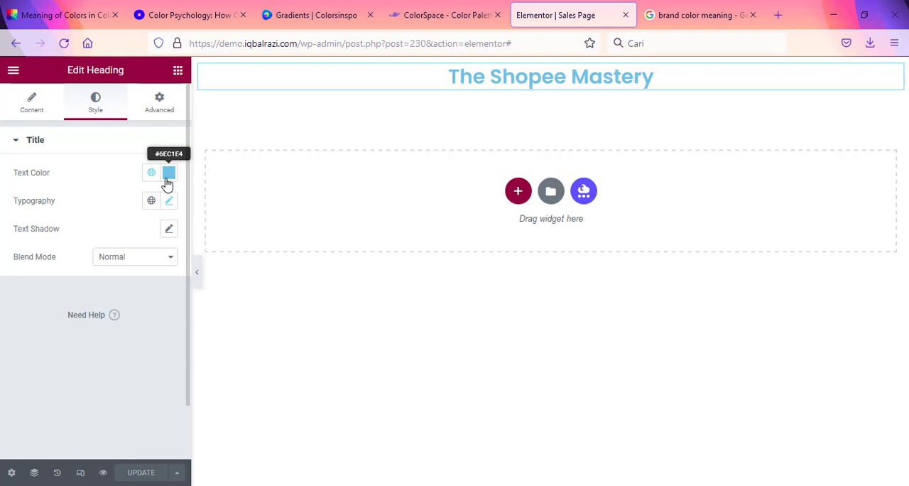
Step: Check the #66407B Generic Gradient in ColorSpace, and open Elementor's Global Colors in the site settings to look through the list
{"action": "left_click", "coordinate": [440, 12]}
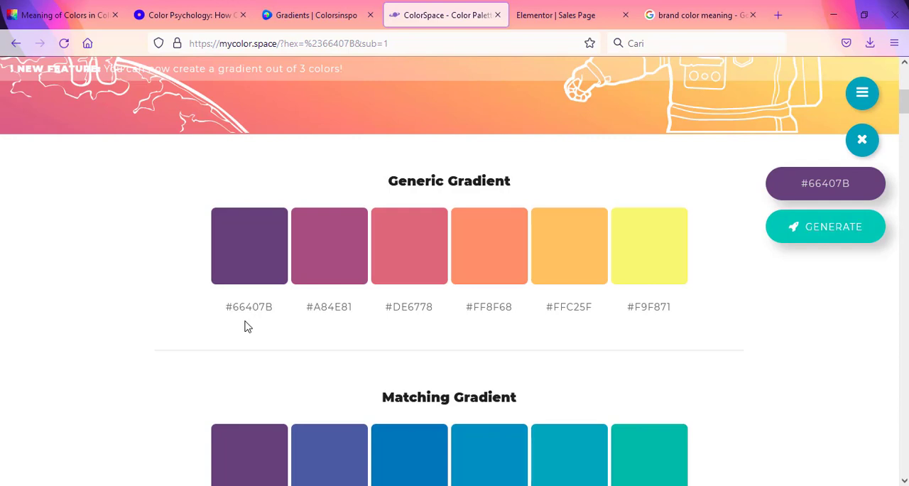
{"action": "left_click", "coordinate": [565, 9]}
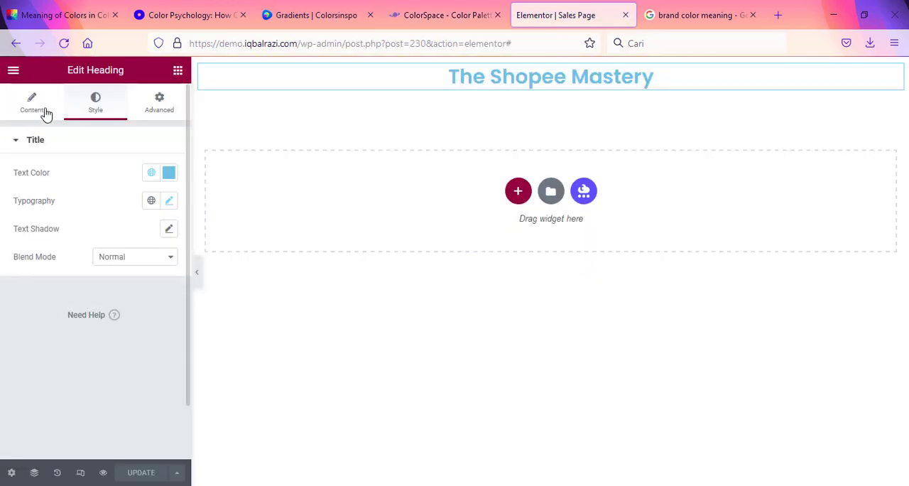
{"action": "left_click", "coordinate": [13, 69]}
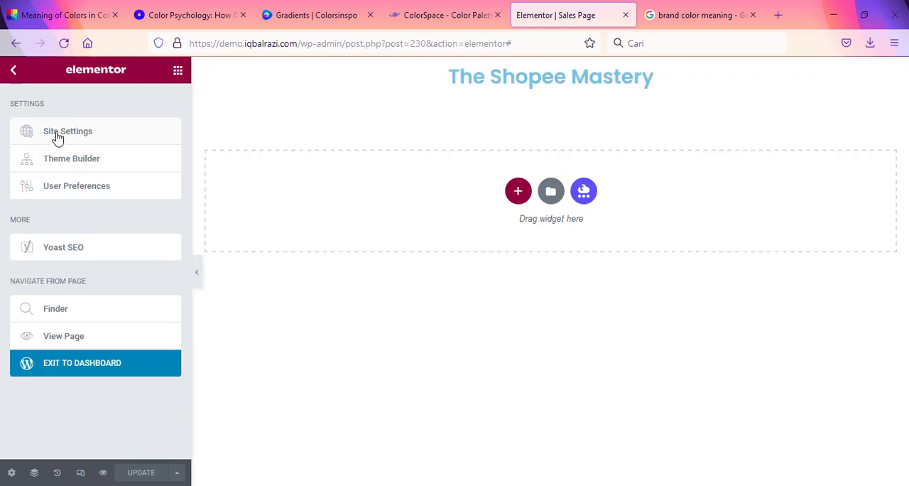
{"action": "left_click", "coordinate": [57, 139]}
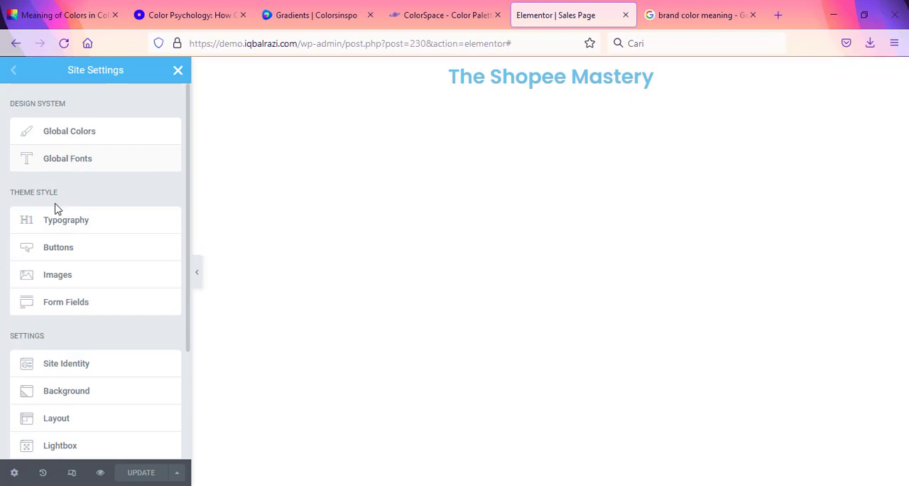
{"action": "left_click", "coordinate": [78, 137]}
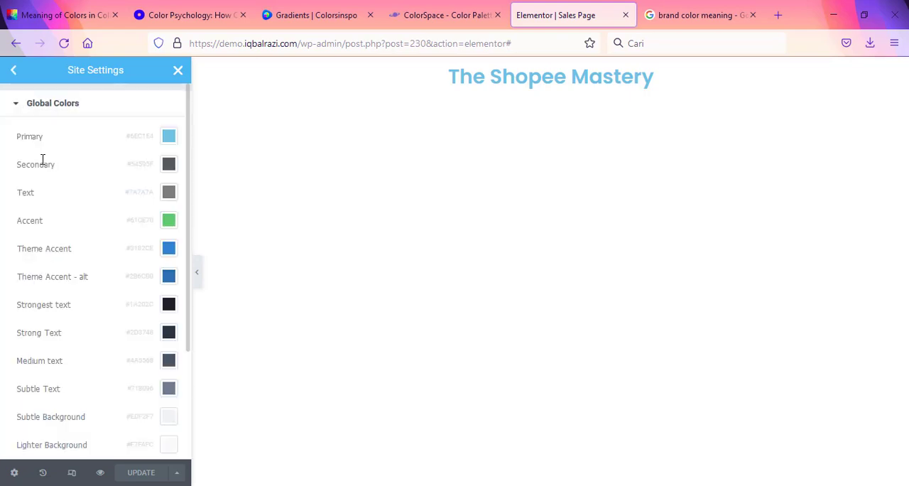
{"action": "scroll", "coordinate": [60, 354], "scroll_direction": "down", "scroll_amount": 3}
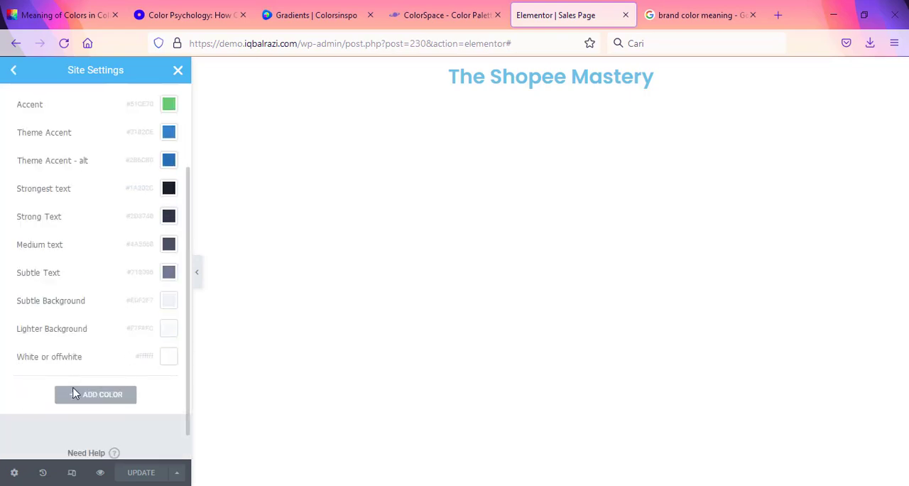
{"action": "scroll", "coordinate": [74, 392], "scroll_direction": "up", "scroll_amount": 3}
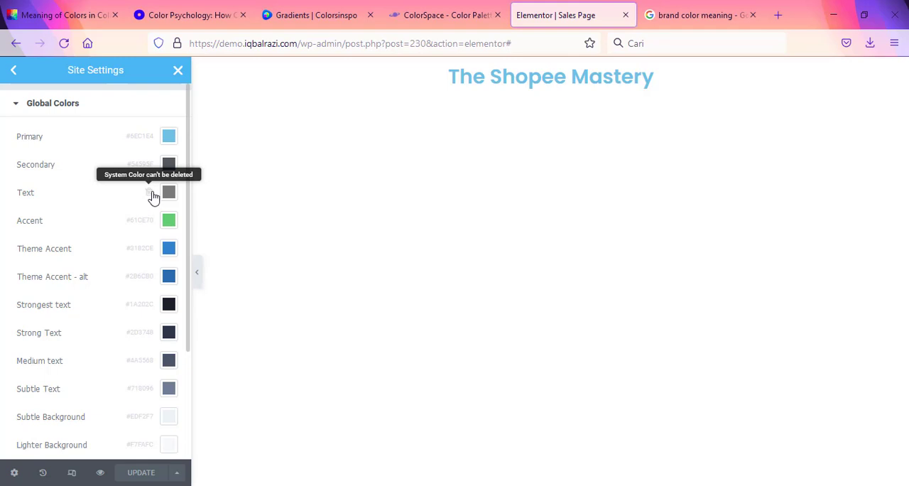
Step: Set the Primary global color to #66407B, copied from ColorSpace's Generic Gradient
{"action": "scroll", "coordinate": [150, 369], "scroll_direction": "down", "scroll_amount": 1}
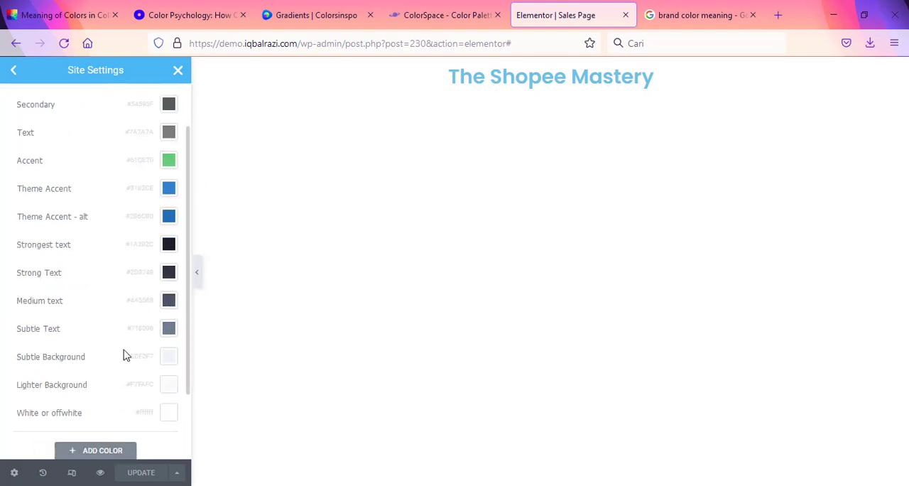
{"action": "scroll", "coordinate": [145, 248], "scroll_direction": "up", "scroll_amount": 1}
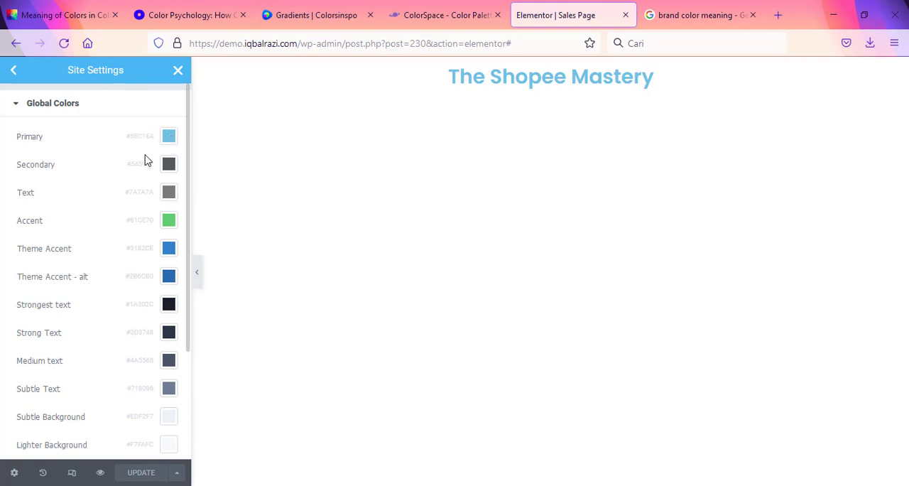
{"action": "left_click", "coordinate": [169, 137]}
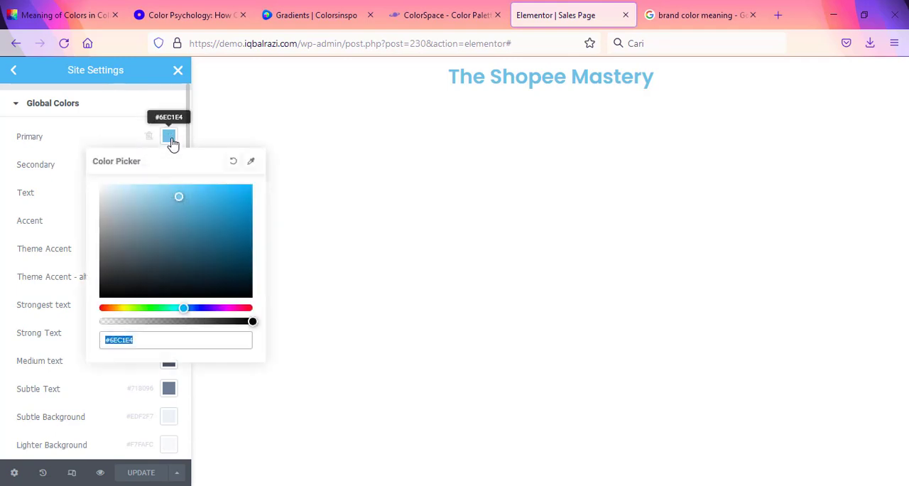
{"action": "left_click", "coordinate": [410, 15]}
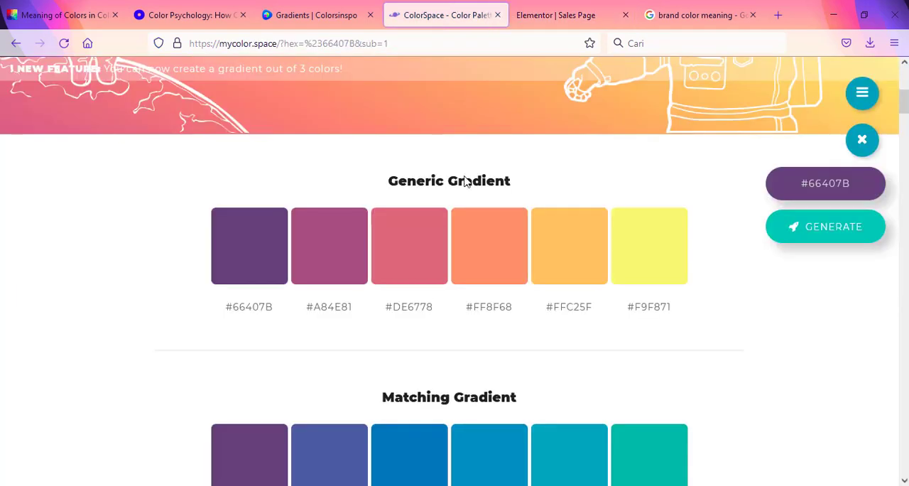
{"action": "left_click", "coordinate": [269, 306]}
{"action": "double_click", "coordinate": [244, 305]}
{"action": "key", "text": "ctrl+c"}
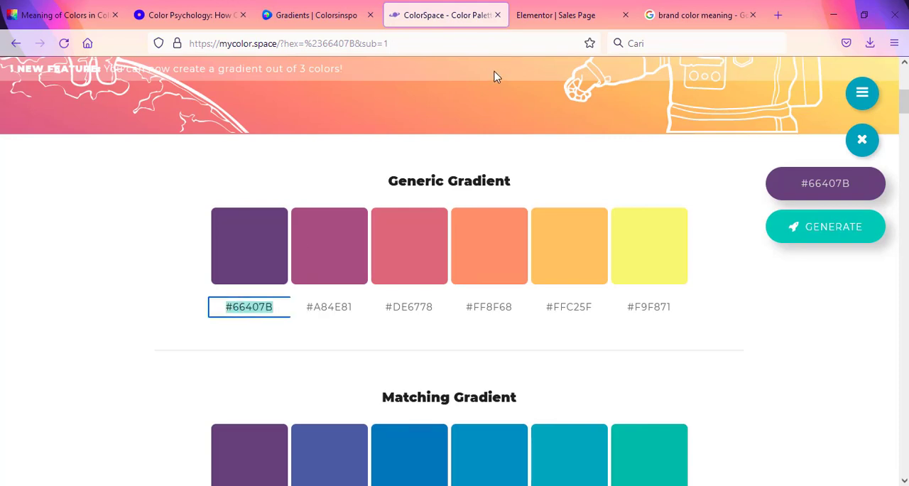
{"action": "left_click", "coordinate": [525, 15]}
{"action": "key", "text": "ctrl+v"}
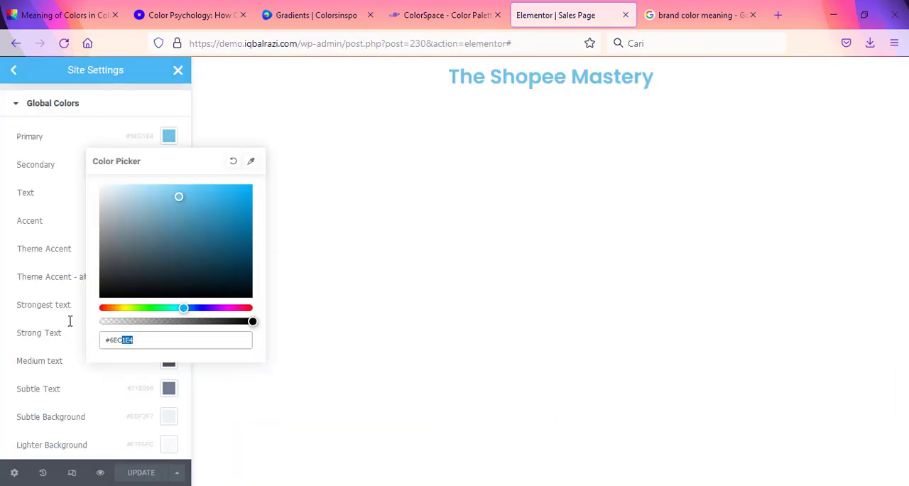
{"action": "left_click", "coordinate": [80, 133]}
Step: Set the Secondary global color to #A84E81, copied from the second Generic Gradient swatch in ColorSpace
{"action": "left_click", "coordinate": [479, 12]}
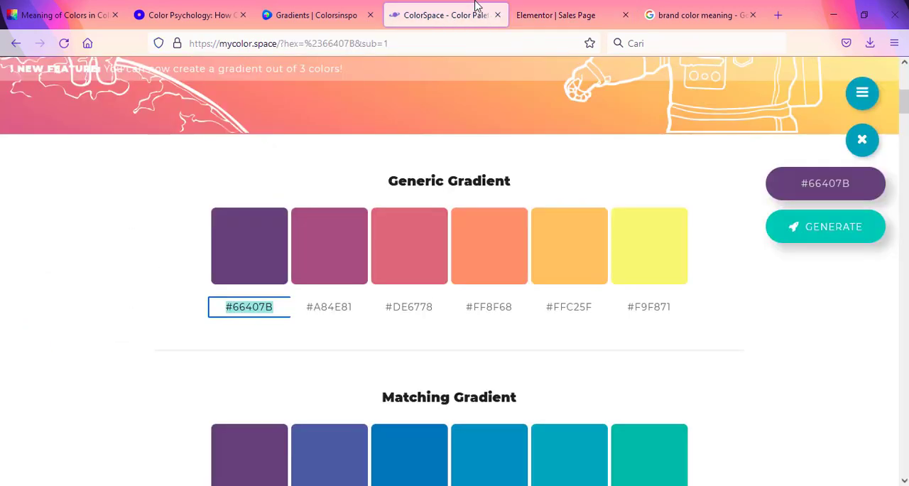
{"action": "left_click", "coordinate": [337, 305]}
{"action": "double_click", "coordinate": [338, 306]}
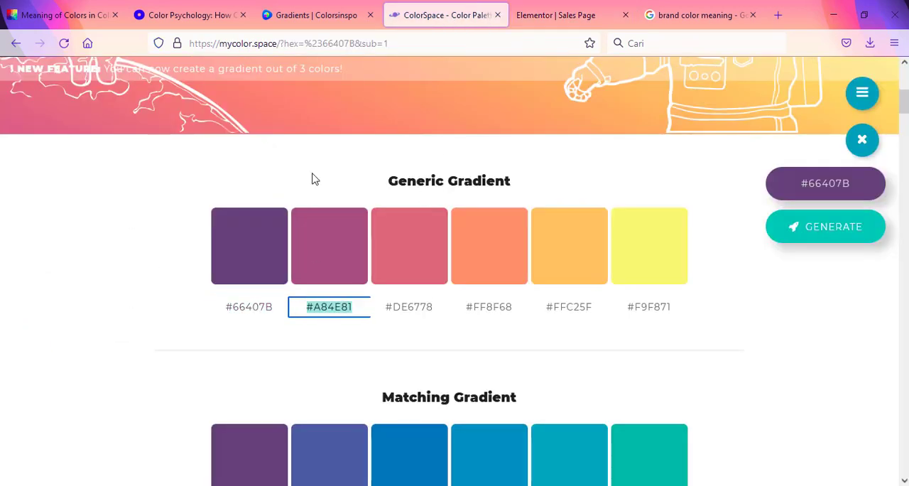
{"action": "left_click", "coordinate": [517, 11]}
{"action": "left_click", "coordinate": [169, 164]}
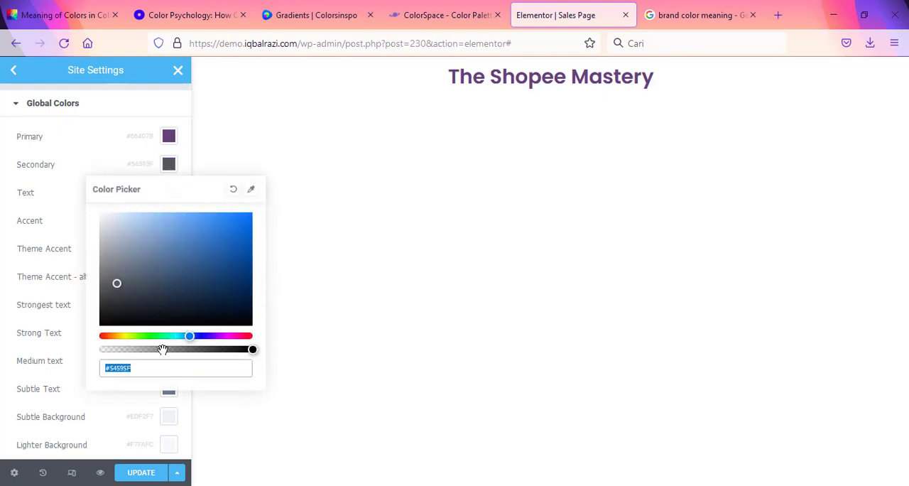
{"action": "left_click", "coordinate": [164, 367]}
{"action": "key", "text": "ctrl+a"}
{"action": "type", "text": "#a84e81"}
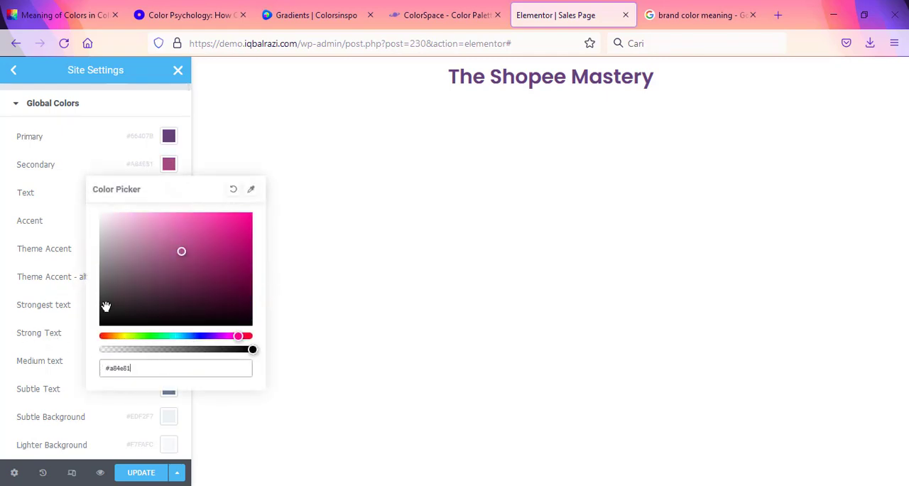
{"action": "left_click", "coordinate": [3, 186]}
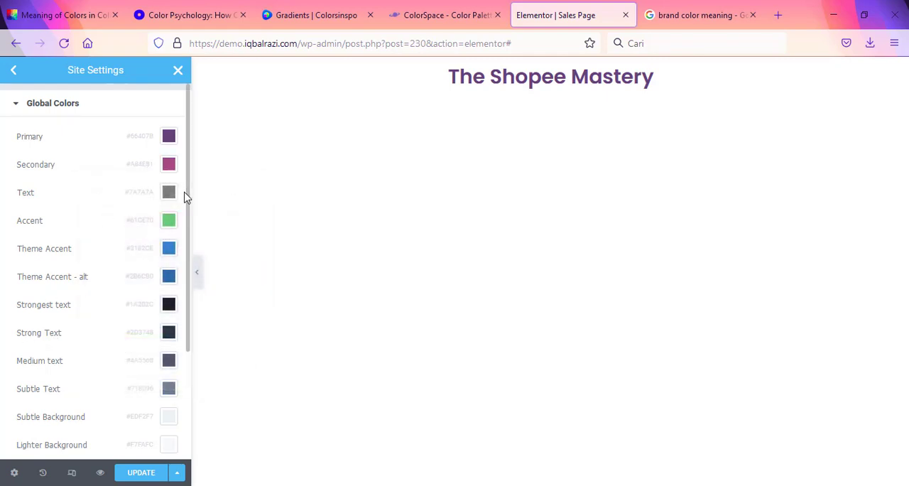
Step: Set the Accent global color to #DE6778, copied from the third Generic Gradient swatch in ColorSpace
{"action": "left_click", "coordinate": [485, 6]}
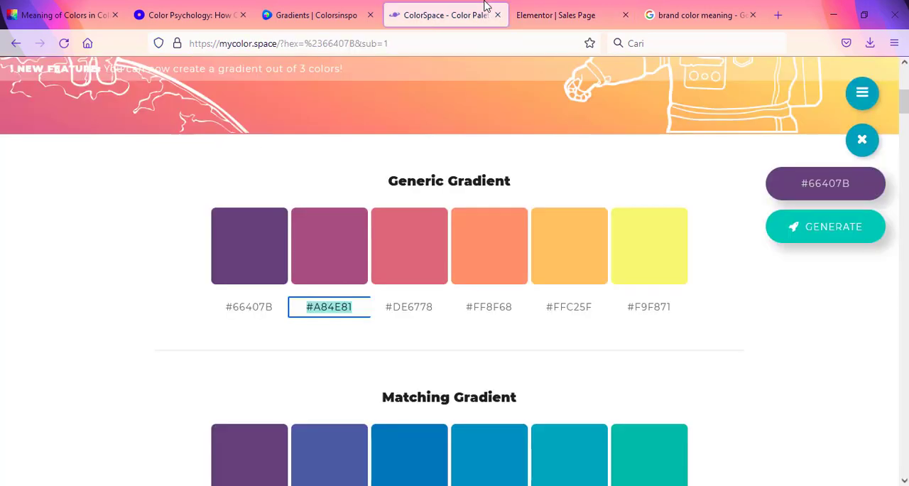
{"action": "left_click", "coordinate": [433, 307]}
{"action": "key", "text": "ctrl+c"}
{"action": "left_click", "coordinate": [540, 14]}
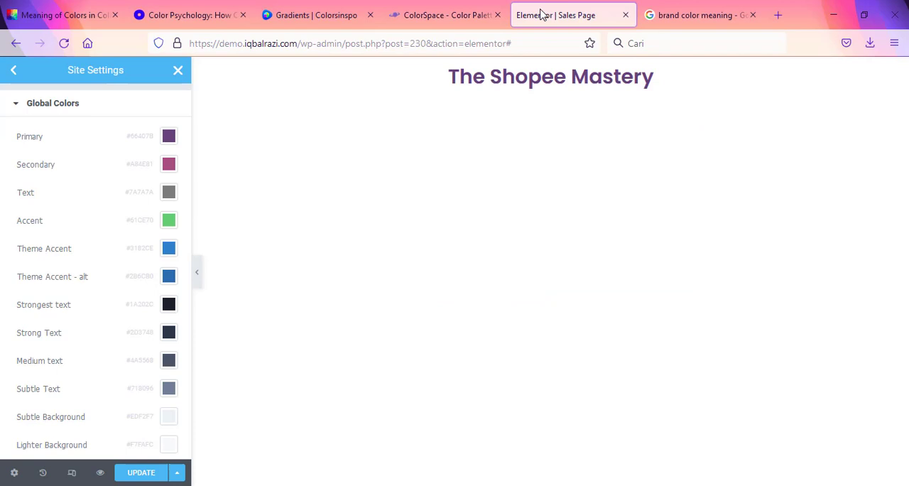
{"action": "left_click", "coordinate": [169, 220]}
{"action": "left_click", "coordinate": [162, 425]}
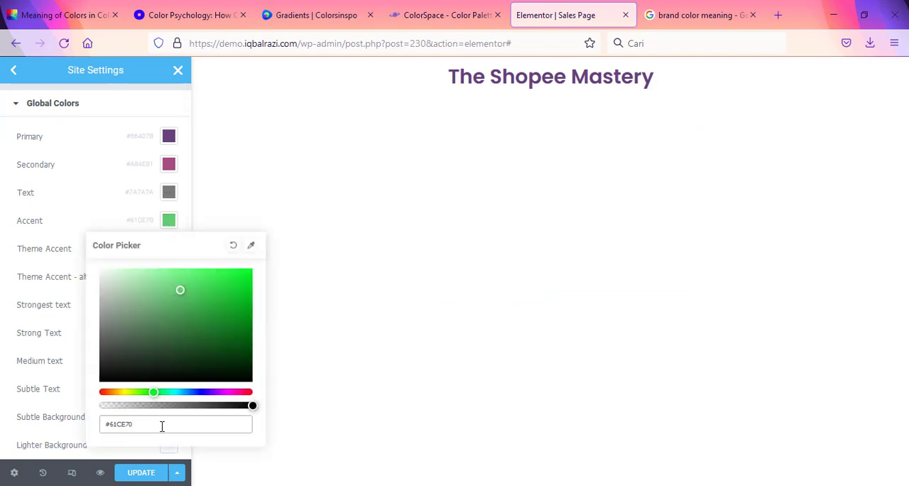
{"action": "left_click_drag", "start_coordinate": [161, 425], "coordinate": [64, 420]}
{"action": "key", "text": "ctrl+v"}
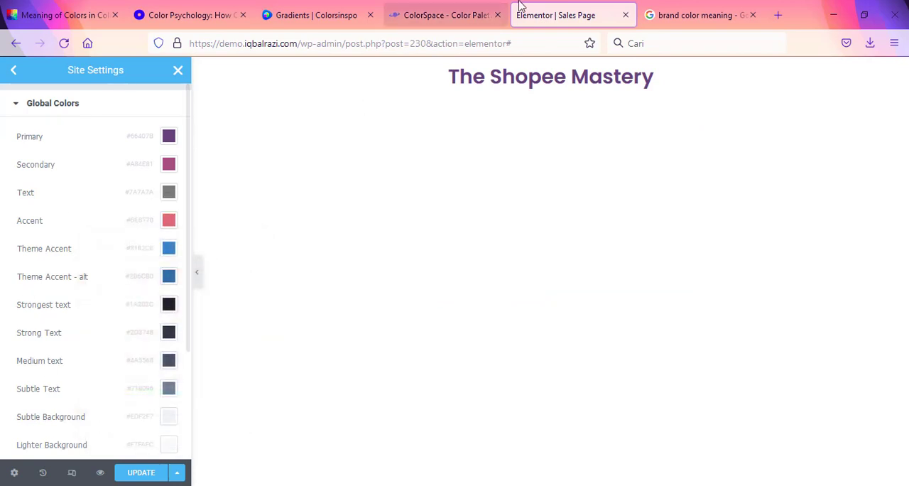
Step: Set the Theme Accent global color to #FFC25F, copied from the fifth Generic Gradient swatch in ColorSpace
{"action": "left_click", "coordinate": [475, 9]}
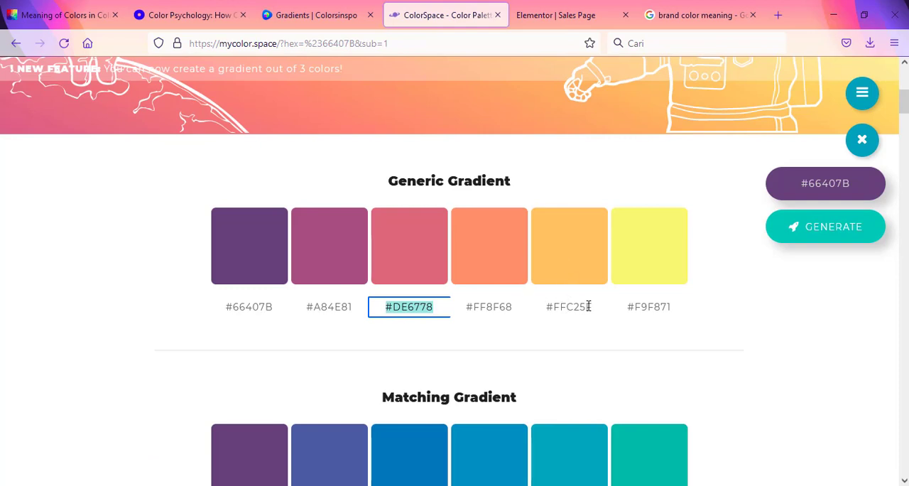
{"action": "left_click_drag", "start_coordinate": [590, 307], "coordinate": [543, 307]}
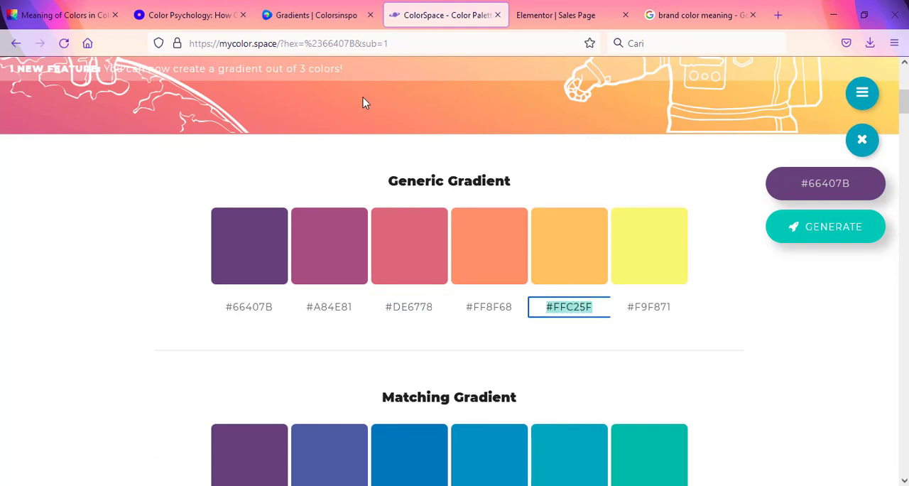
{"action": "left_click", "coordinate": [546, 11]}
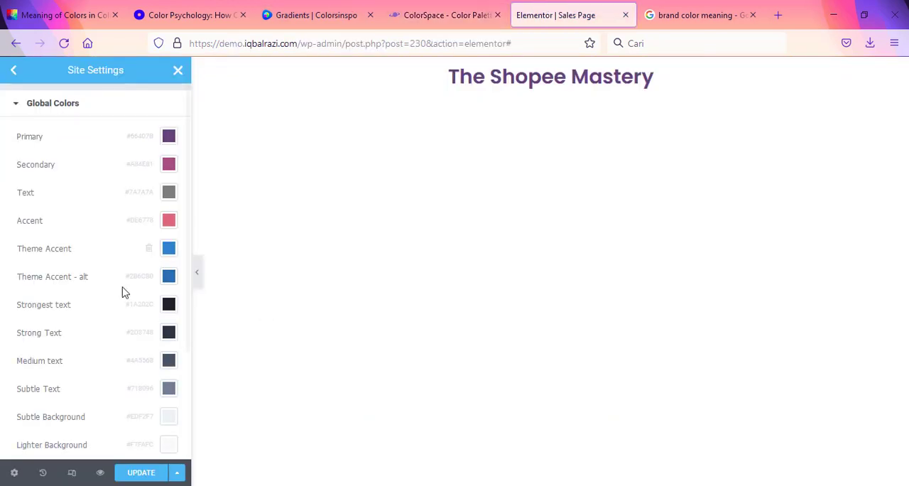
{"action": "scroll", "coordinate": [147, 417], "scroll_direction": "down", "scroll_amount": 2}
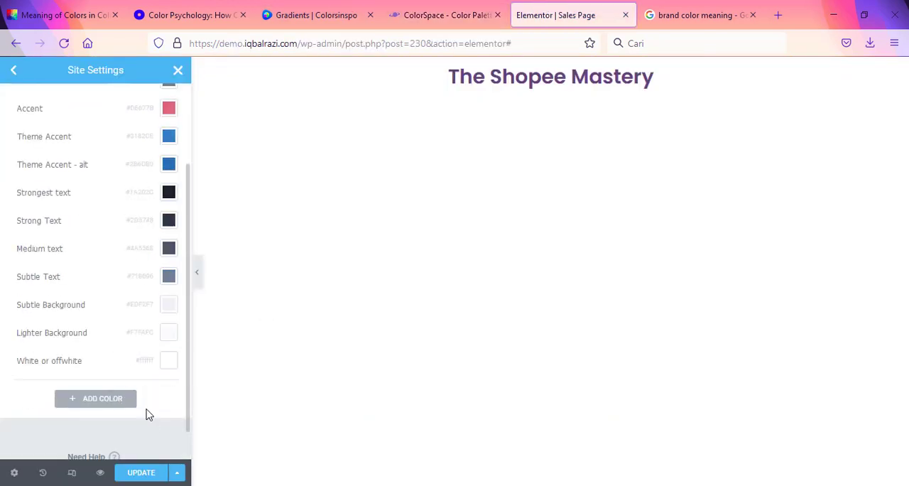
{"action": "scroll", "coordinate": [146, 335], "scroll_direction": "up", "scroll_amount": 2}
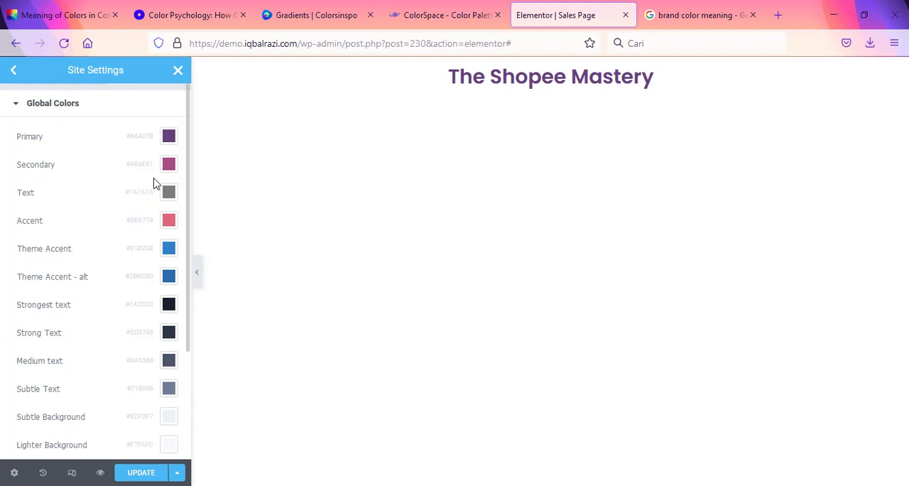
{"action": "scroll", "coordinate": [76, 379], "scroll_direction": "down", "scroll_amount": 2}
{"action": "scroll", "coordinate": [158, 280], "scroll_direction": "up", "scroll_amount": 2}
{"action": "left_click", "coordinate": [170, 248]}
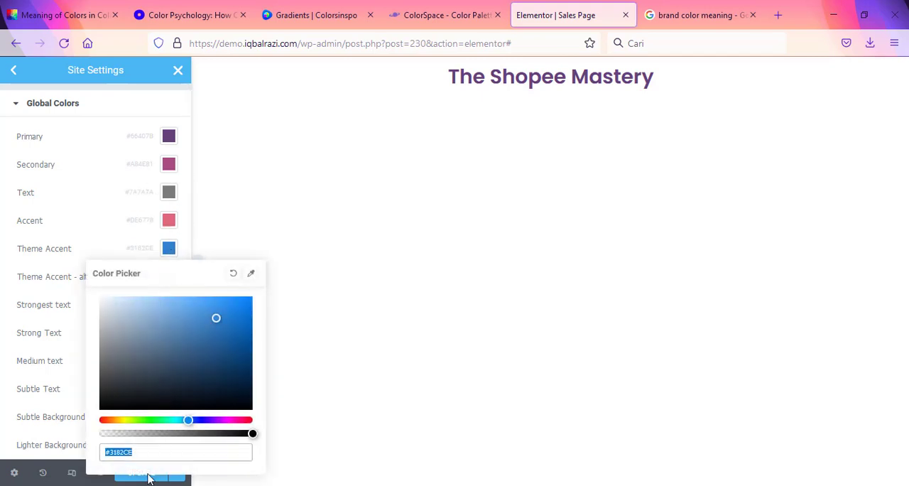
{"action": "left_click", "coordinate": [163, 455]}
{"action": "left_click_drag", "start_coordinate": [168, 453], "coordinate": [56, 431]}
{"action": "type", "text": "#ffc25f"}
{"action": "left_click", "coordinate": [3, 303]}
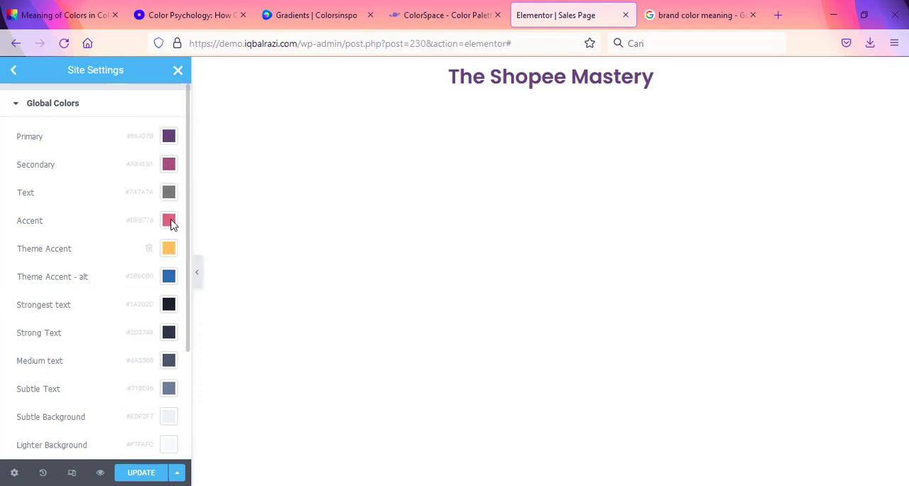
Step: Darken the Text global color to #737373, then save the site settings and return to the editor
{"action": "left_click", "coordinate": [170, 192]}
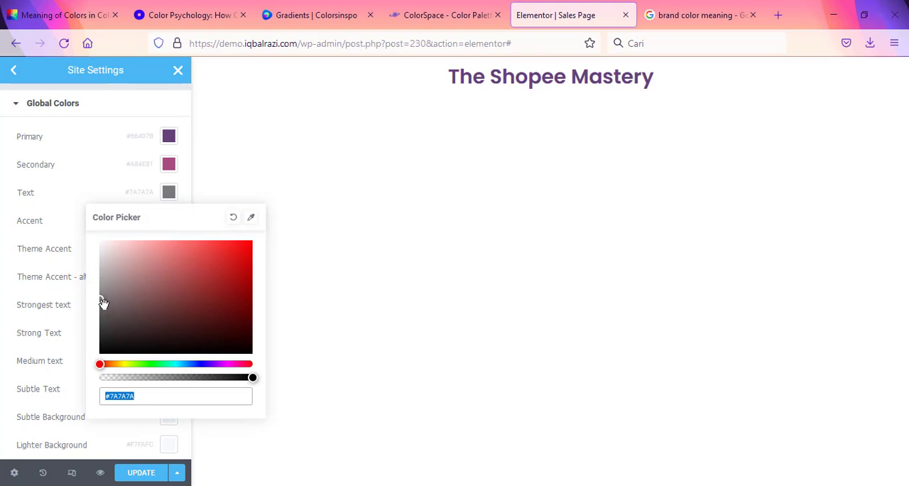
{"action": "left_click_drag", "start_coordinate": [103, 301], "coordinate": [98, 303]}
{"action": "left_click", "coordinate": [50, 403]}
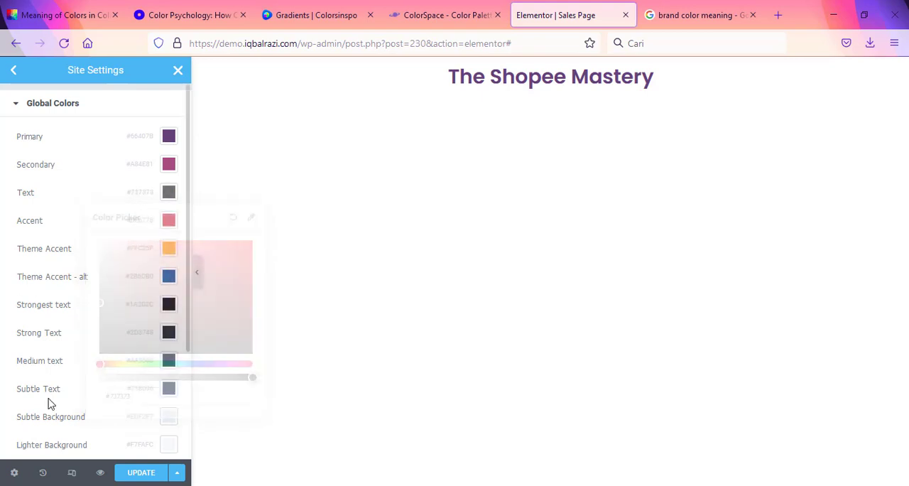
{"action": "left_click", "coordinate": [142, 472]}
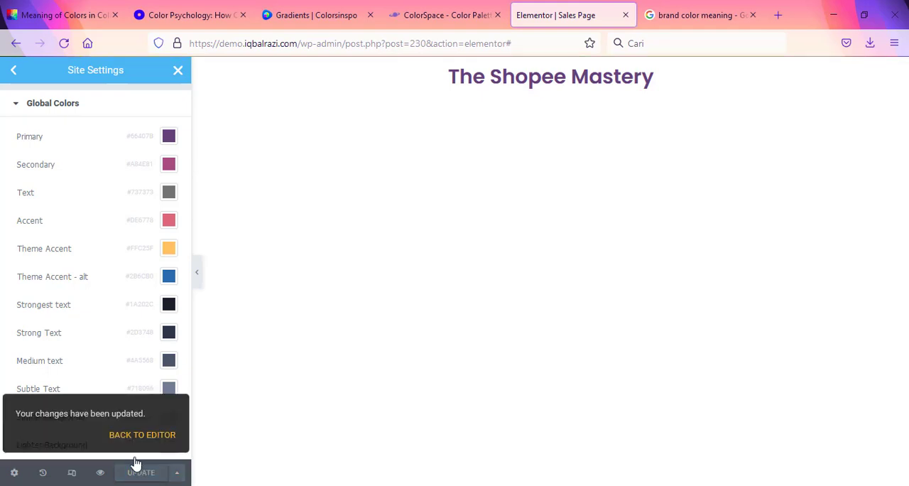
{"action": "left_click", "coordinate": [135, 435]}
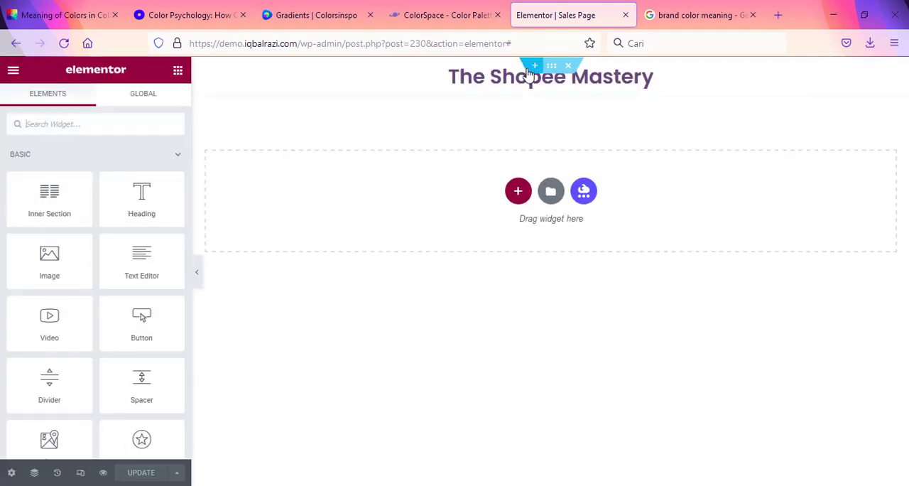
Step: Find the Divider widget by searching for "div" and place it directly below "The Shopee Mastery" heading
{"action": "left_click", "coordinate": [552, 66]}
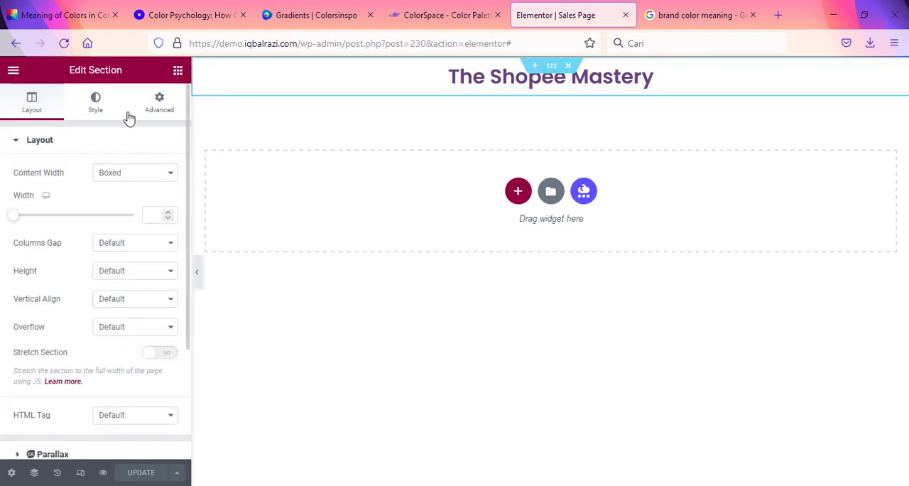
{"action": "left_click", "coordinate": [176, 70]}
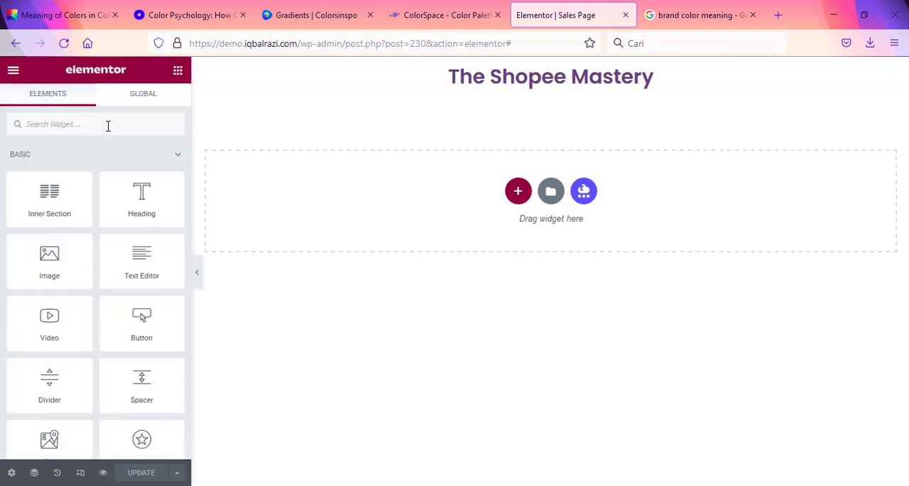
{"action": "left_click", "coordinate": [69, 124]}
{"action": "type", "text": "div"}
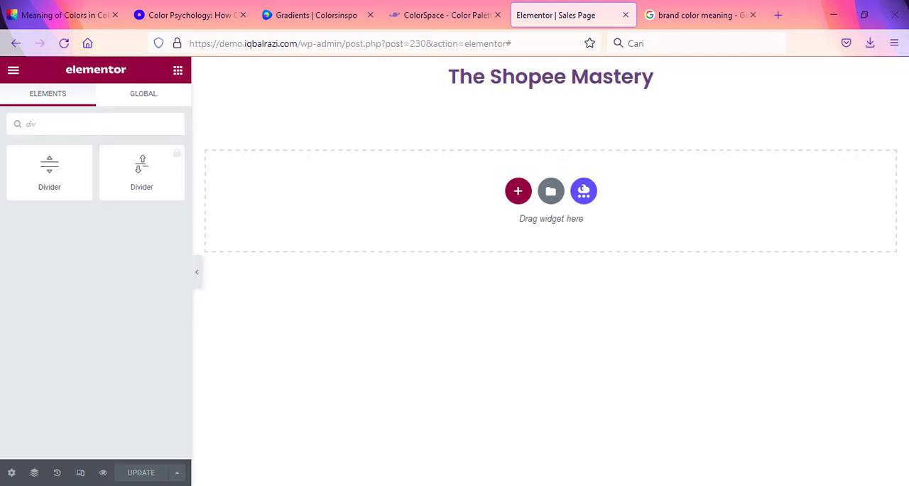
{"action": "left_click_drag", "start_coordinate": [60, 171], "coordinate": [519, 94]}
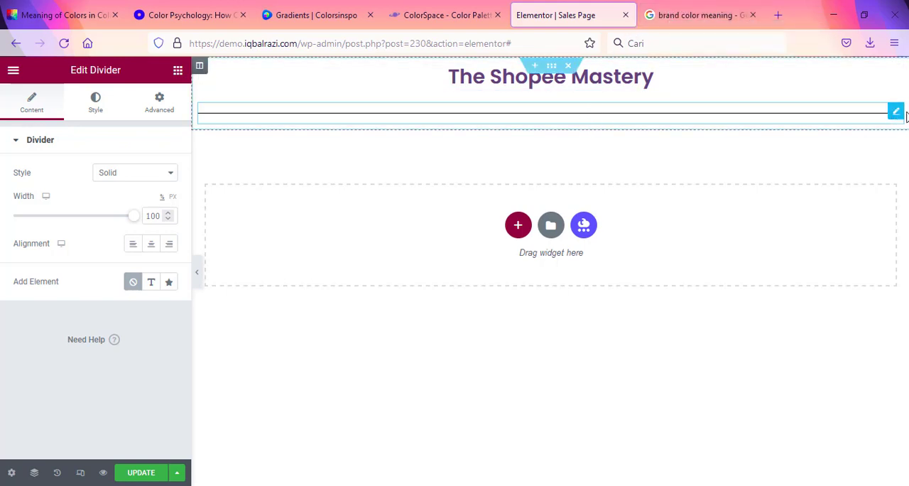
Step: Set the divider's weight to 1 and its gap to 2
{"action": "left_click", "coordinate": [96, 104]}
{"action": "mouse_move", "coordinate": [16, 216]}
{"action": "left_mouse_down"}
{"action": "mouse_move", "coordinate": [34, 216]}
{"action": "mouse_move", "coordinate": [13, 216]}
{"action": "left_mouse_up"}
{"action": "left_click_drag", "start_coordinate": [40, 266], "coordinate": [13, 264]}
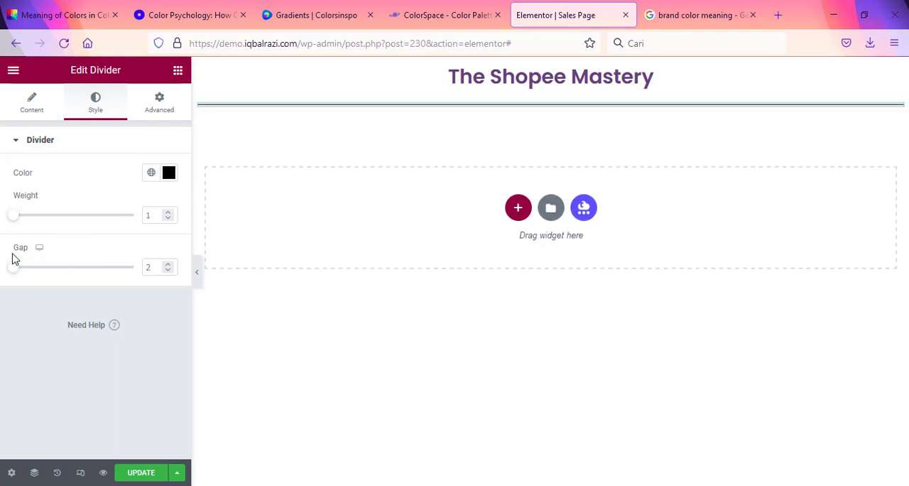
{"action": "mouse_move", "coordinate": [14, 219]}
{"action": "left_mouse_down"}
{"action": "mouse_move", "coordinate": [134, 227]}
{"action": "mouse_move", "coordinate": [11, 217]}
{"action": "left_mouse_up"}
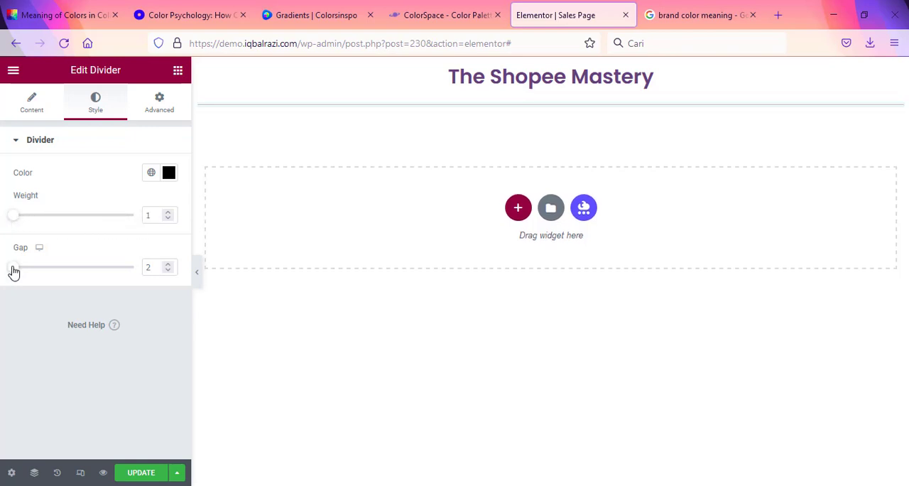
{"action": "mouse_move", "coordinate": [12, 270]}
{"action": "left_mouse_down"}
{"action": "mouse_move", "coordinate": [30, 273]}
{"action": "mouse_move", "coordinate": [8, 272]}
{"action": "left_mouse_up"}
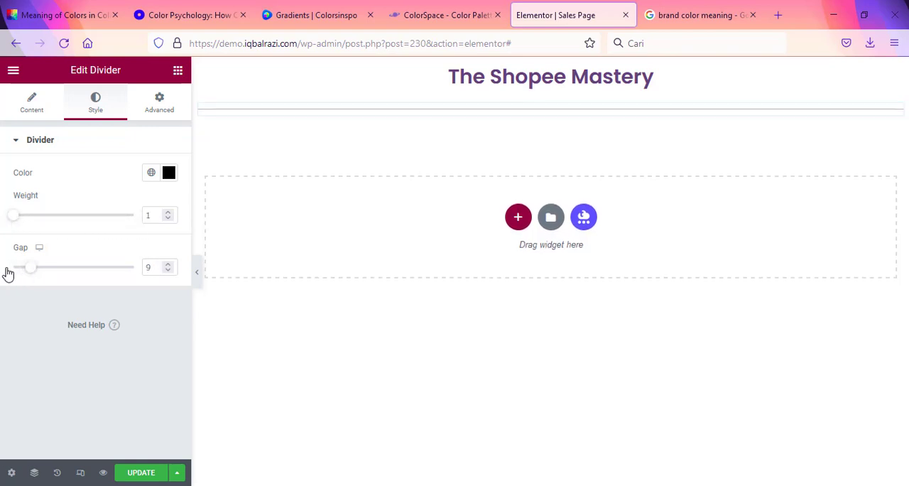
Step: Reduce the divider's width to 36% and center it under the heading
{"action": "left_click", "coordinate": [35, 113]}
{"action": "left_click_drag", "start_coordinate": [129, 221], "coordinate": [59, 229]}
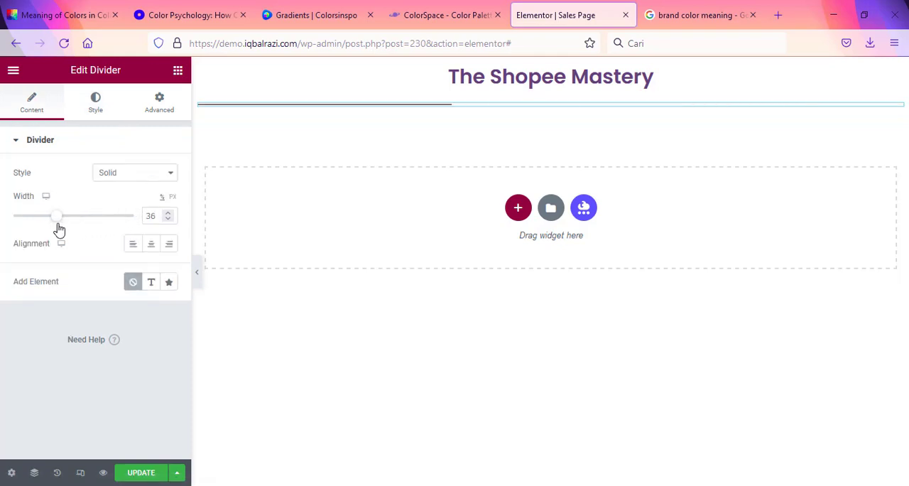
{"action": "left_click", "coordinate": [151, 245]}
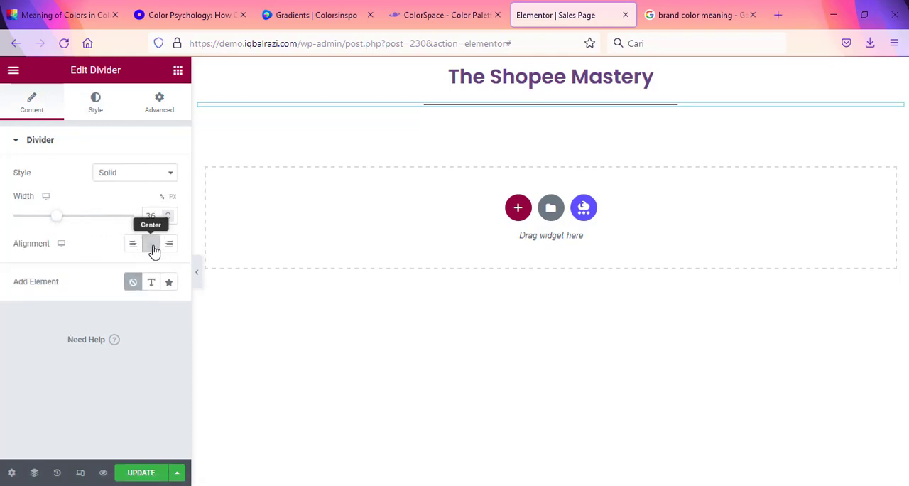
Step: Try a linked margin of -10 on the divider, reset all four sides to 0, and unlink the margin values
{"action": "left_click", "coordinate": [159, 103]}
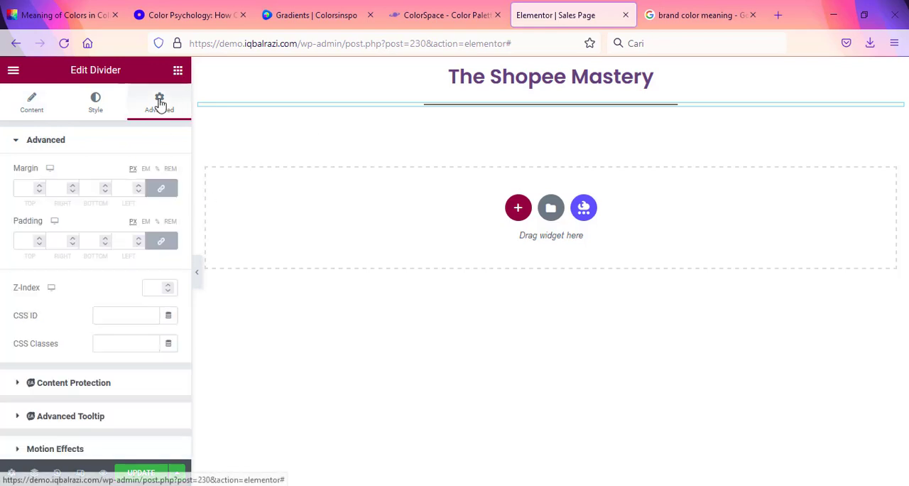
{"action": "left_click", "coordinate": [40, 193]}
{"action": "left_click", "coordinate": [40, 192]}
{"action": "left_click", "coordinate": [40, 193]}
{"action": "left_click", "coordinate": [40, 192]}
{"action": "left_click", "coordinate": [40, 192]}
{"action": "left_click", "coordinate": [40, 193]}
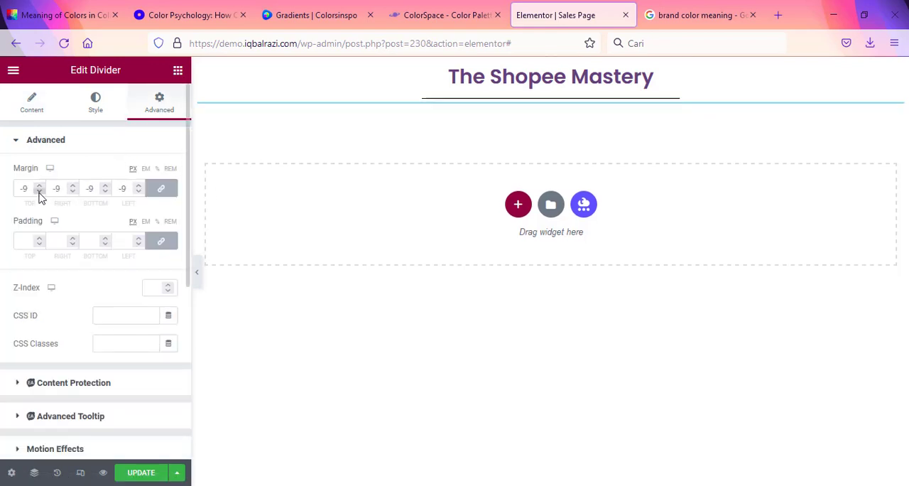
{"action": "left_click", "coordinate": [40, 193]}
{"action": "left_click", "coordinate": [40, 192]}
{"action": "left_click_drag", "start_coordinate": [30, 188], "coordinate": [15, 186]}
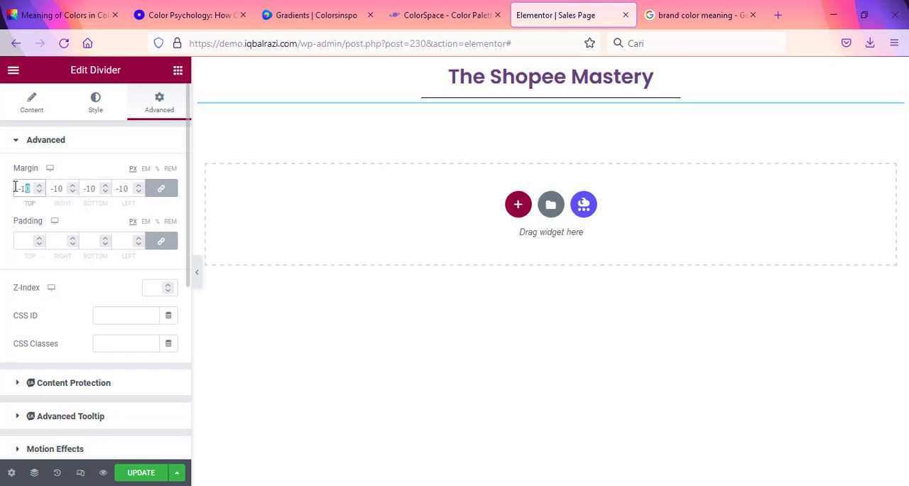
{"action": "type", "text": "0"}
{"action": "left_click", "coordinate": [161, 191]}
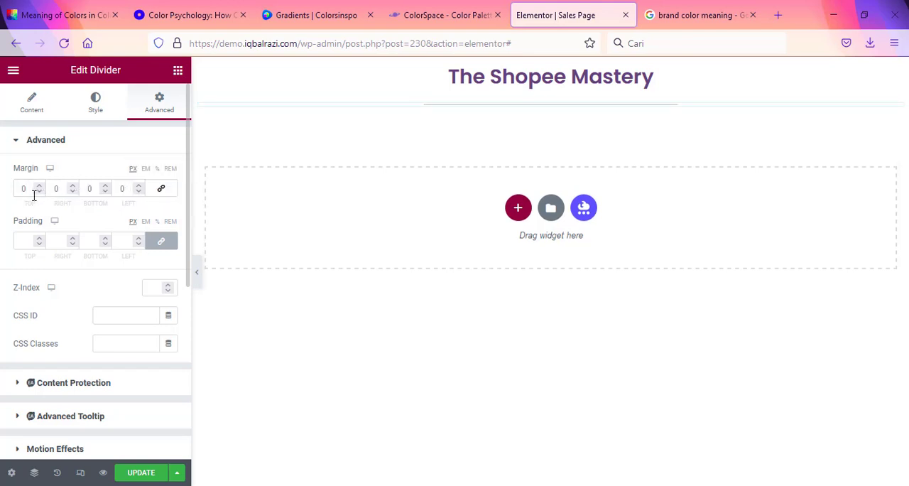
Step: Set only the divider's top margin to -12
{"action": "left_click", "coordinate": [40, 192]}
{"action": "left_click", "coordinate": [39, 193]}
{"action": "left_click", "coordinate": [40, 193]}
{"action": "left_click", "coordinate": [40, 193]}
{"action": "left_click", "coordinate": [40, 192]}
{"action": "left_click", "coordinate": [40, 192]}
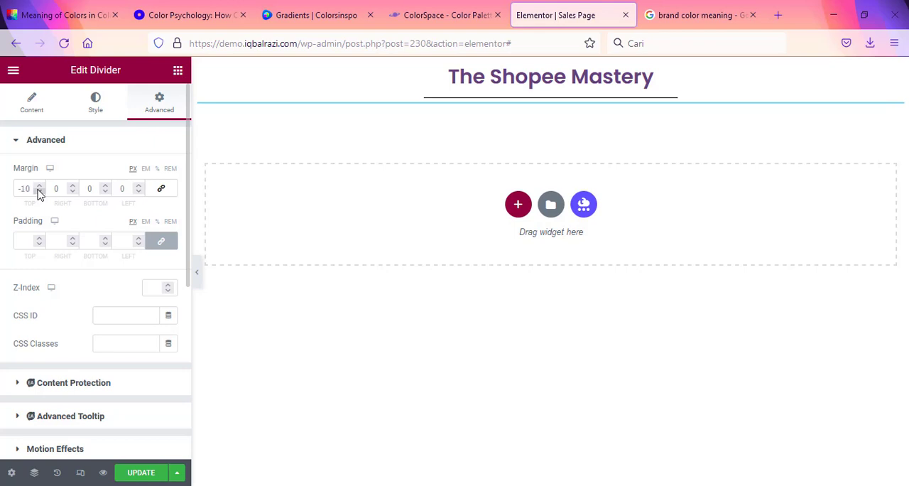
{"action": "left_click", "coordinate": [40, 192]}
{"action": "left_click", "coordinate": [39, 192]}
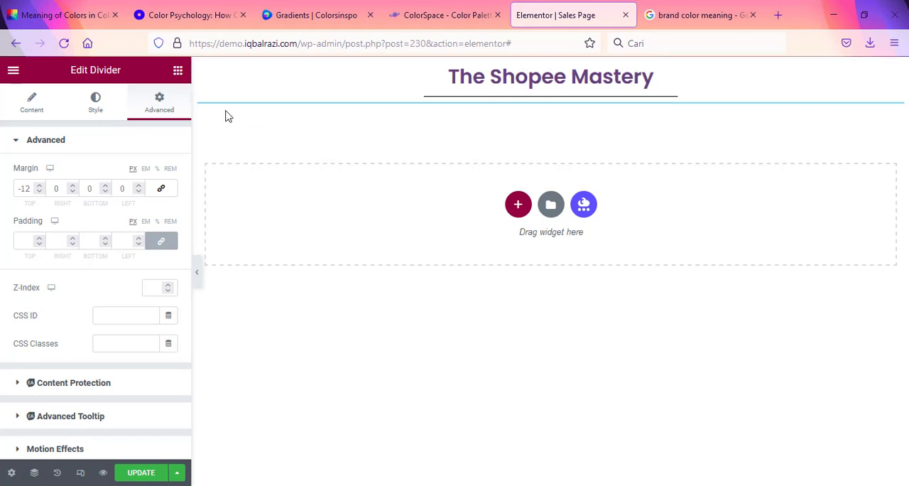
Step: Try to place a Heading widget below the divider, and reset the divider's top margin to 0
{"action": "left_click", "coordinate": [178, 71]}
{"action": "left_click_drag", "start_coordinate": [135, 191], "coordinate": [558, 102]}
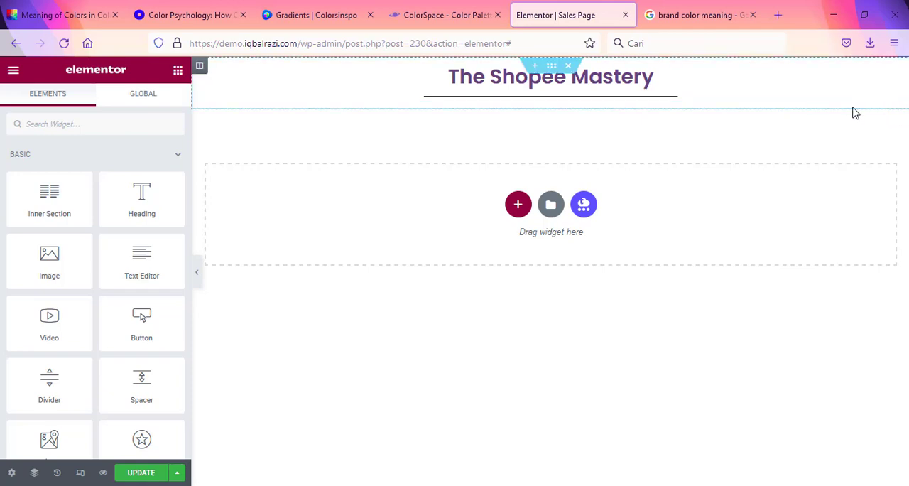
{"action": "left_click", "coordinate": [480, 104]}
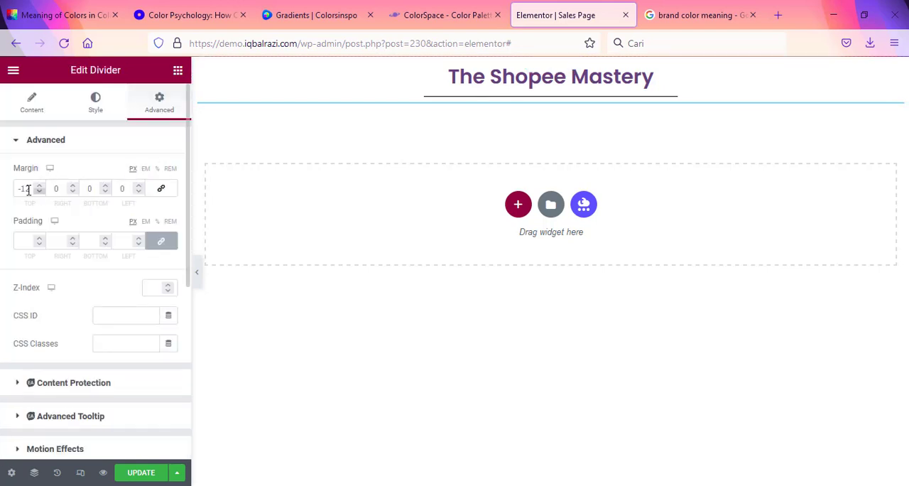
{"action": "left_click_drag", "start_coordinate": [27, 188], "coordinate": [2, 184]}
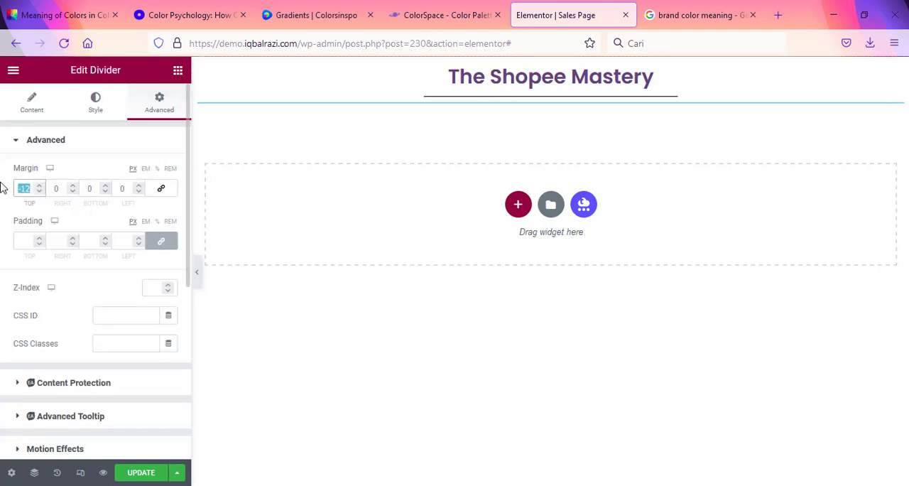
{"action": "type", "text": "0"}
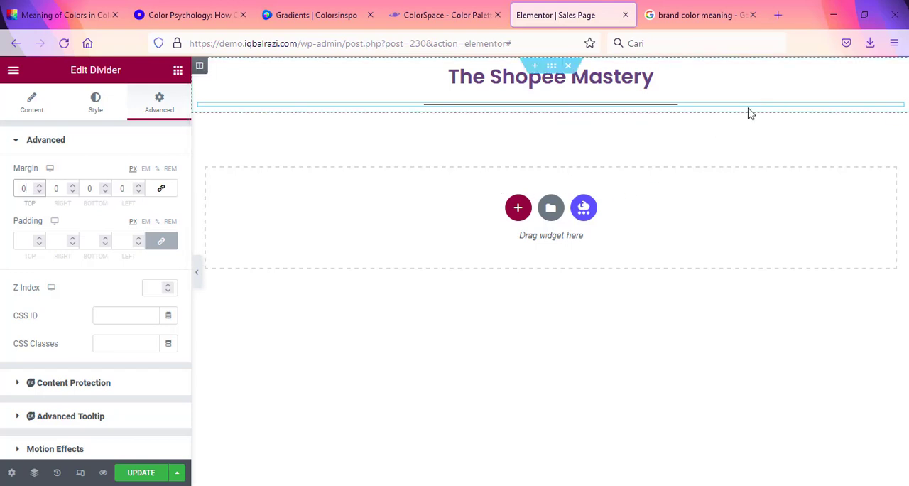
Step: Add a Heading widget directly below the divider and center its text
{"action": "left_click", "coordinate": [177, 70]}
{"action": "left_click_drag", "start_coordinate": [141, 201], "coordinate": [481, 112]}
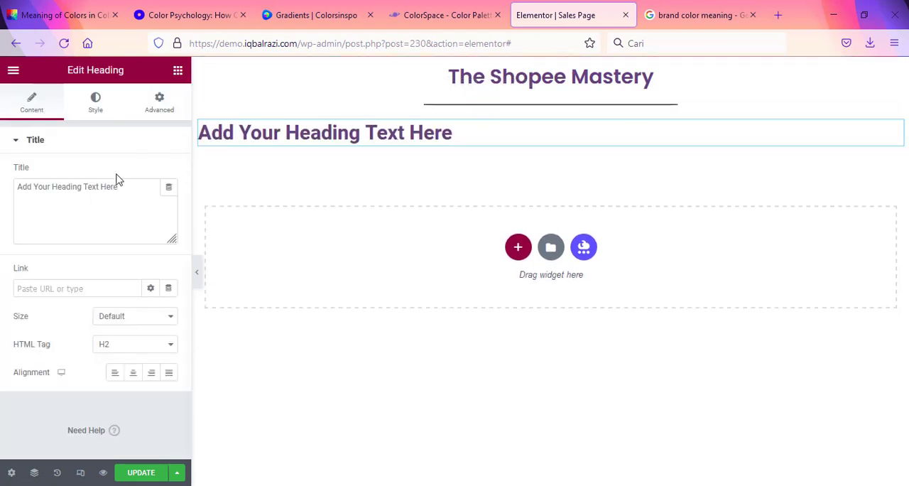
{"action": "left_click", "coordinate": [134, 370]}
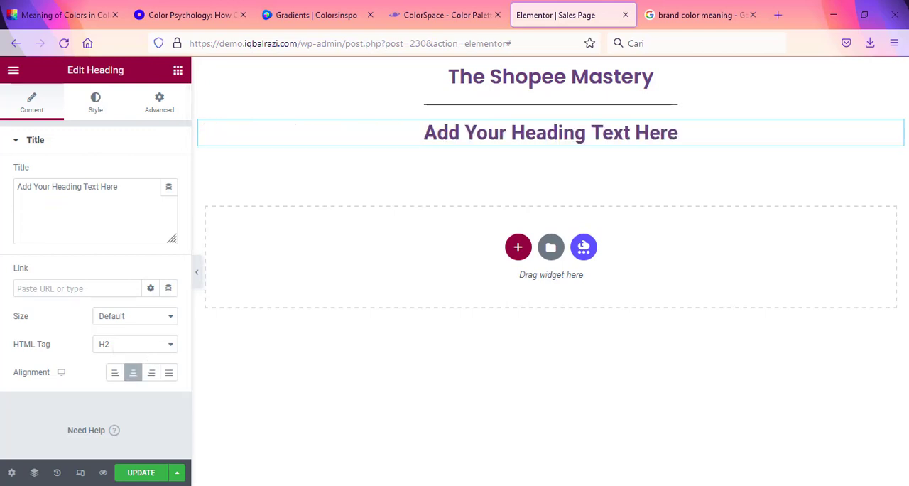
Step: Replace the heading's title with the "Dapatkan penghasilan ratusan juta" line from Content.txt in Notepad, inserting <br> before "Melalui Shopee"
{"action": "key", "text": "alt+Tab"}
{"action": "left_click", "coordinate": [321, 270]}
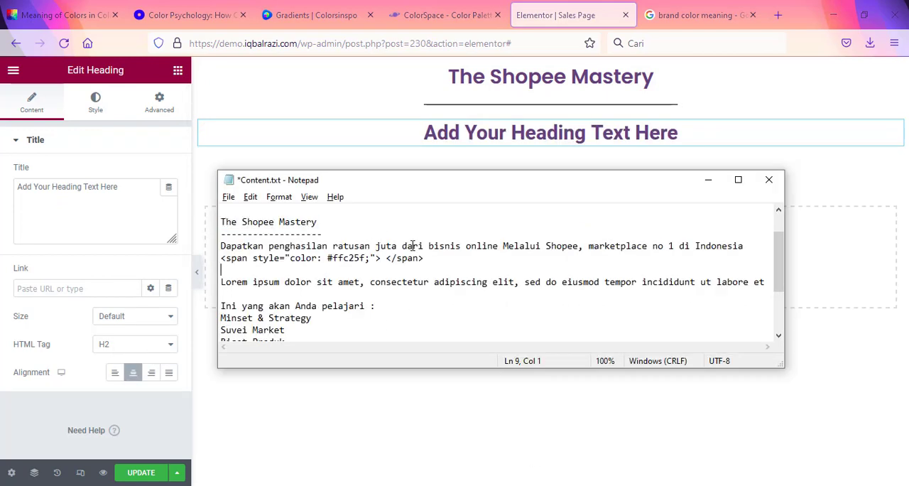
{"action": "left_click_drag", "start_coordinate": [758, 247], "coordinate": [161, 246]}
{"action": "key", "text": "ctrl+c"}
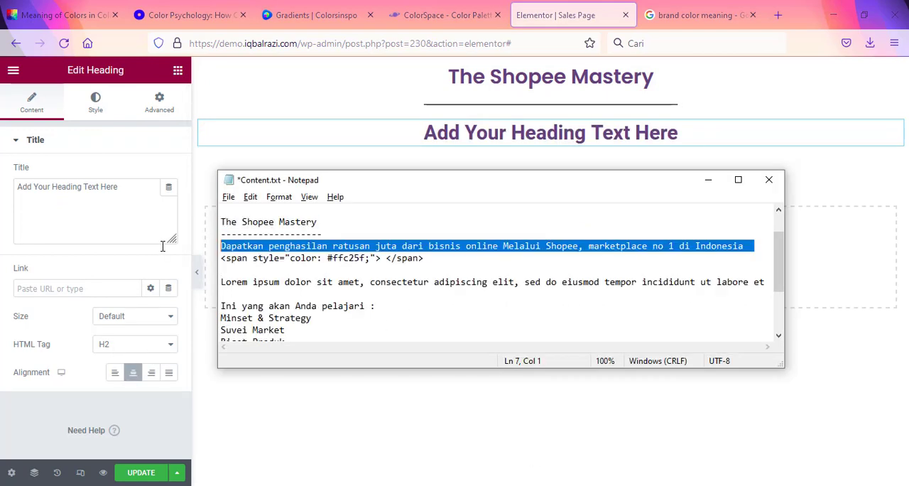
{"action": "key", "text": "alt+Tab"}
{"action": "left_click", "coordinate": [121, 196]}
{"action": "key", "text": "ctrl+a"}
{"action": "key", "text": "ctrl+v"}
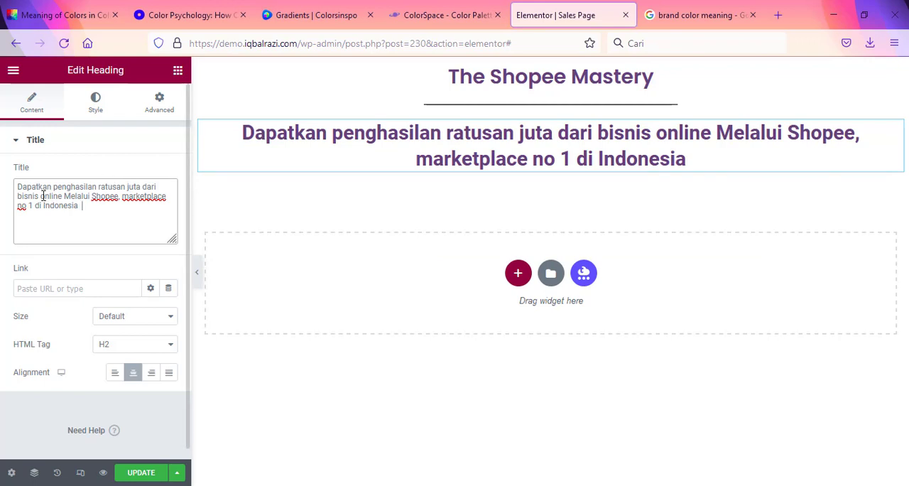
{"action": "type", "text": "<br"}
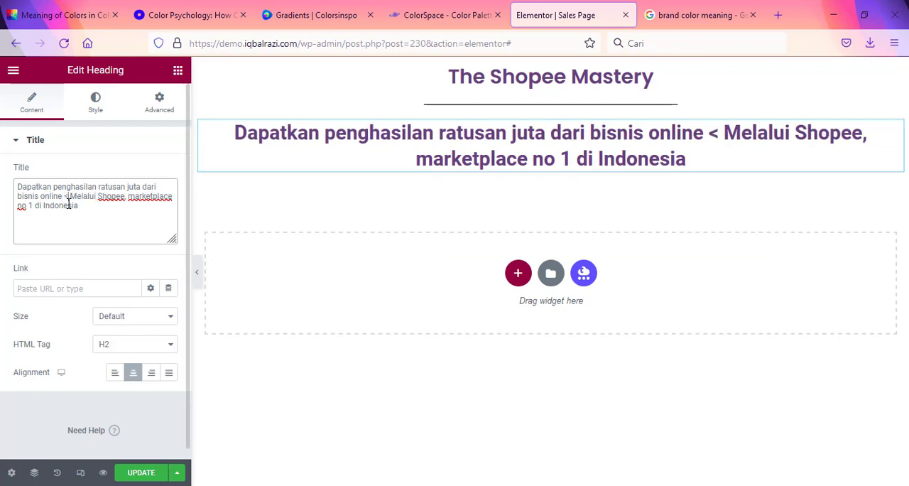
{"action": "type", "text": ">"}
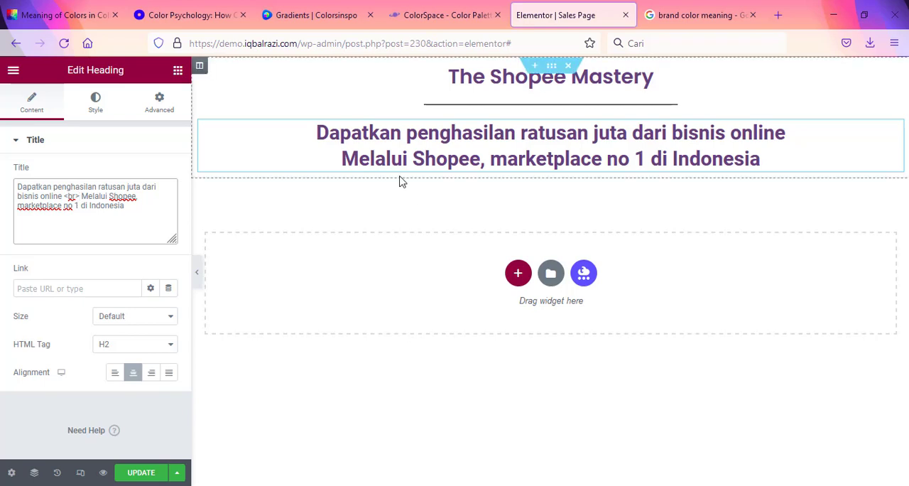
Step: Duplicate the "Dapatkan penghasilan ratusan juta" heading directly below the original
{"action": "key", "text": "alt+Tab"}
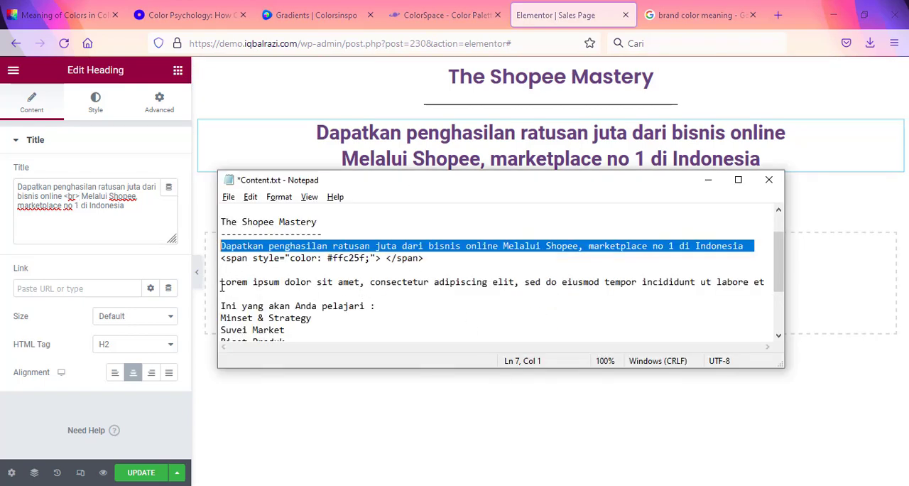
{"action": "left_click", "coordinate": [161, 106]}
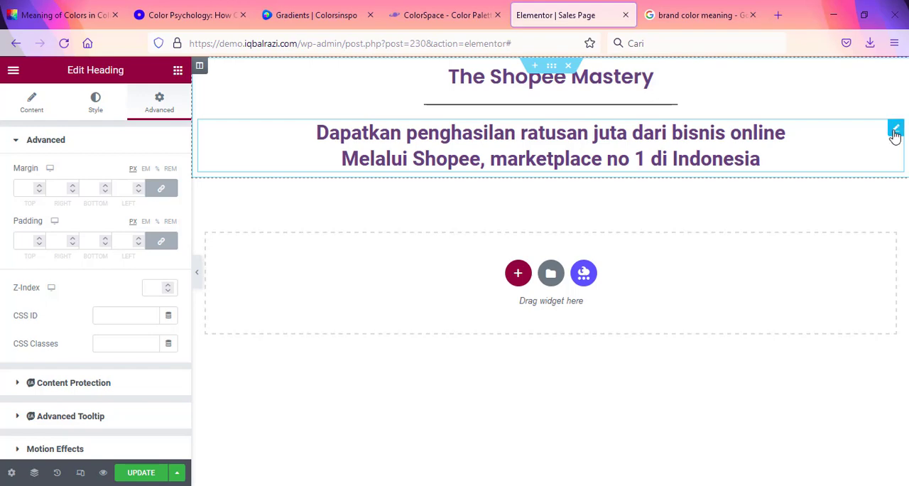
{"action": "right_click", "coordinate": [895, 132]}
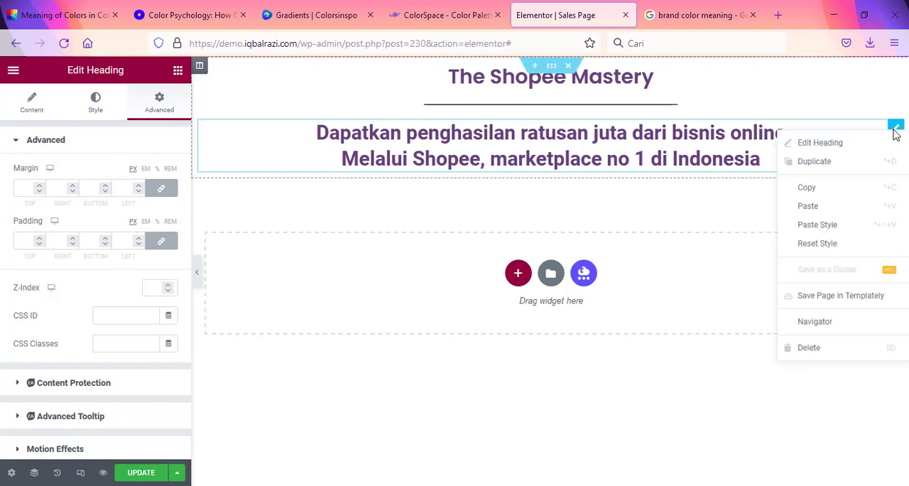
{"action": "left_click", "coordinate": [840, 162]}
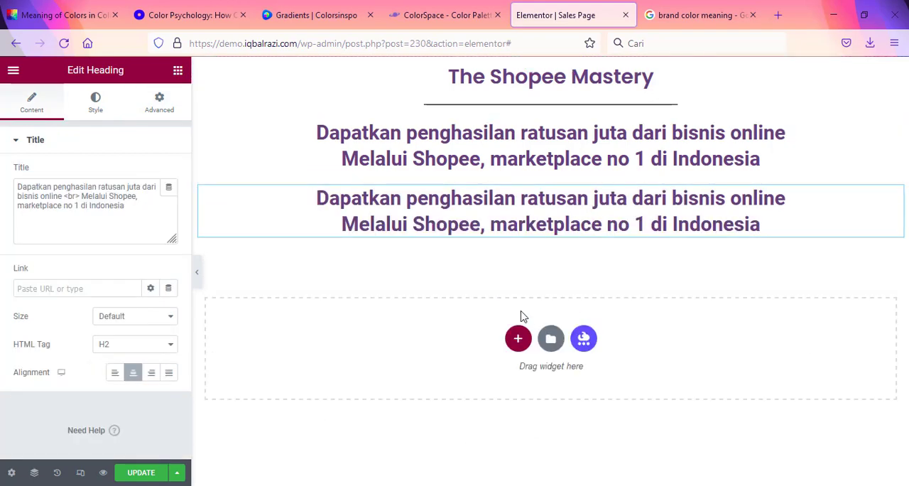
Step: Replace the duplicated heading's title with the "Lorem ipsum dolor sit amet" line from Content.txt in Notepad
{"action": "key", "text": "alt+Tab"}
{"action": "left_click", "coordinate": [355, 274]}
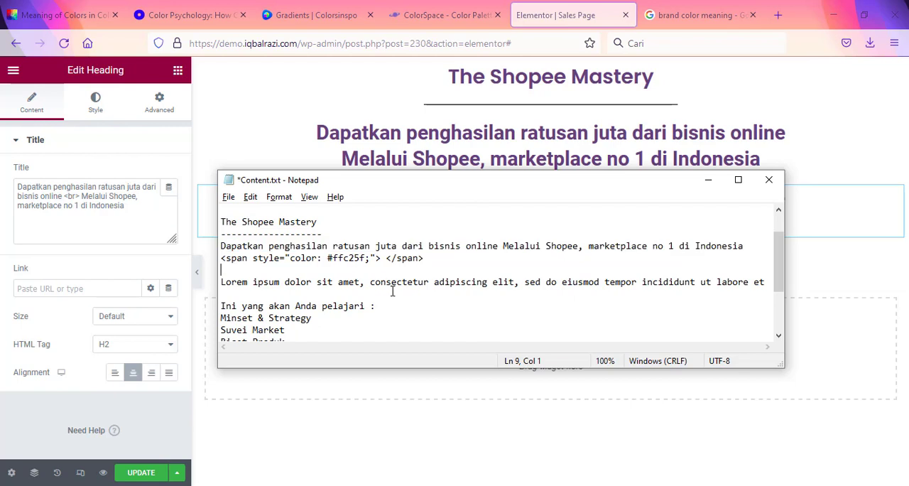
{"action": "left_click", "coordinate": [221, 283]}
{"action": "key", "text": "shift+End"}
{"action": "key", "text": "ctrl+c"}
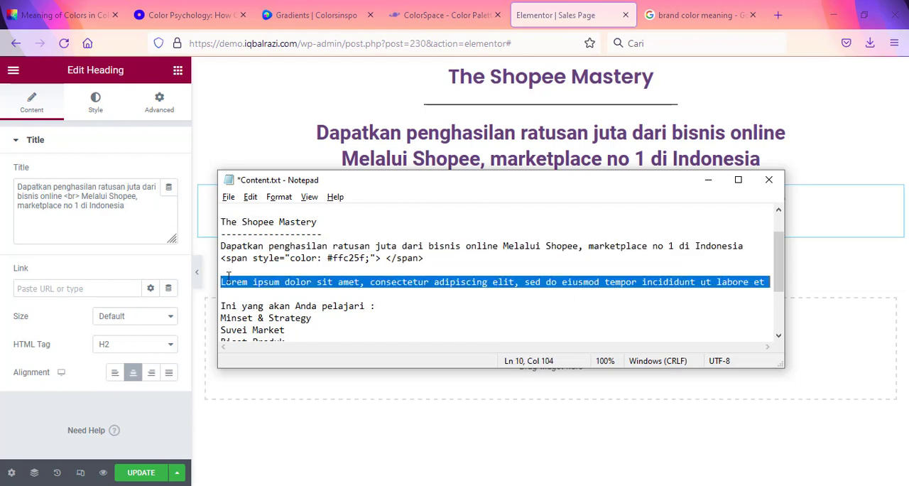
{"action": "key", "text": "alt+Tab"}
{"action": "left_click", "coordinate": [426, 204]}
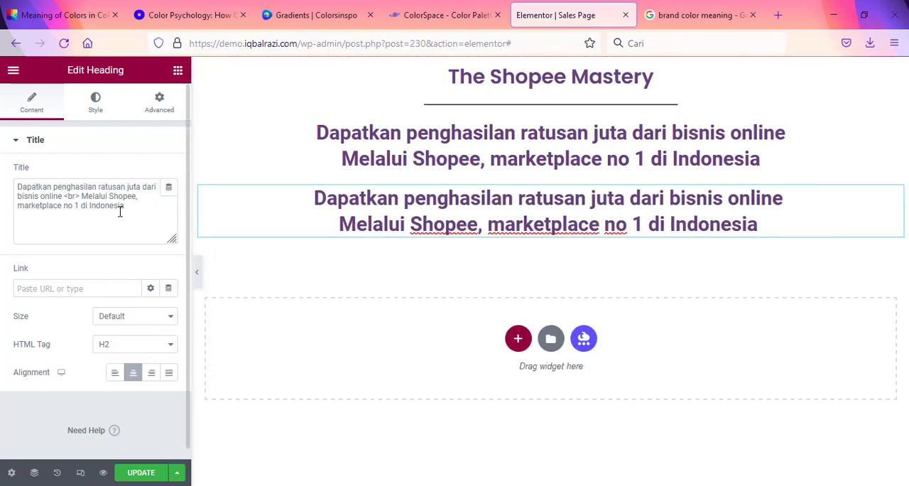
{"action": "left_click_drag", "start_coordinate": [127, 210], "coordinate": [9, 185]}
{"action": "key", "text": "ctrl+v"}
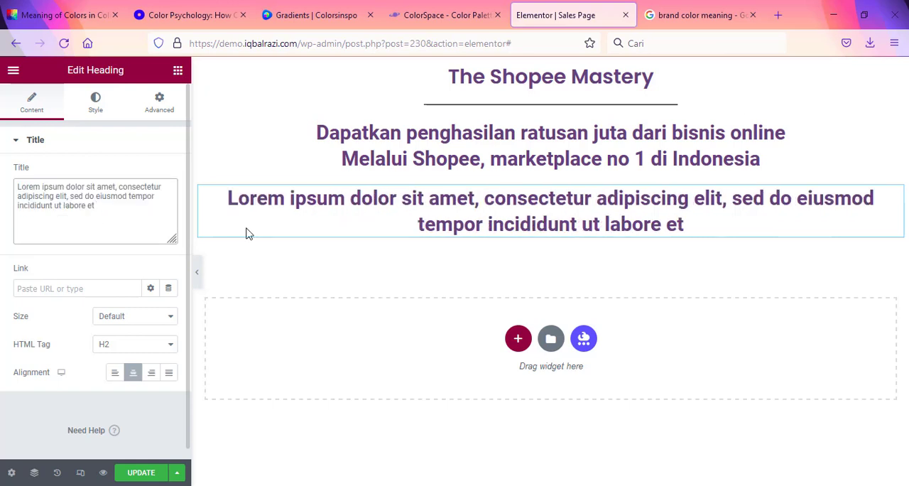
Step: Set the "Lorem ipsum" heading's font weight to 400 and reduce its font size so the text fits on one line
{"action": "left_click", "coordinate": [98, 108]}
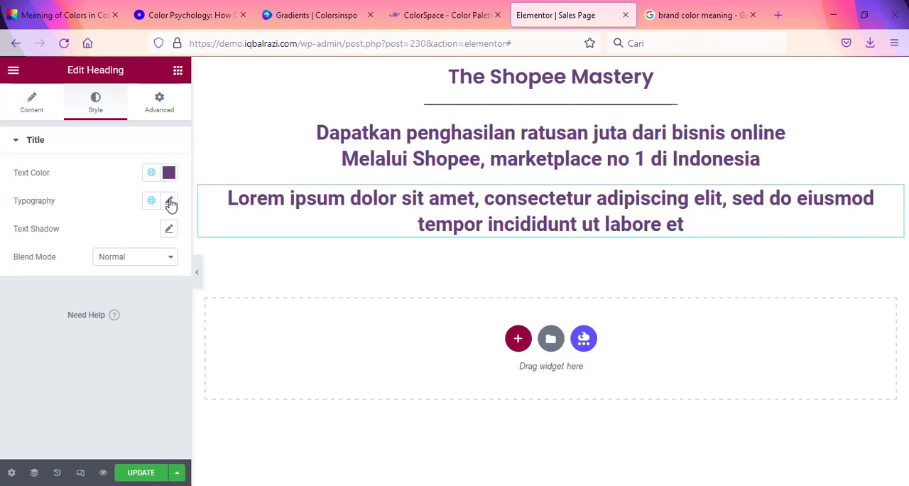
{"action": "left_click", "coordinate": [169, 202]}
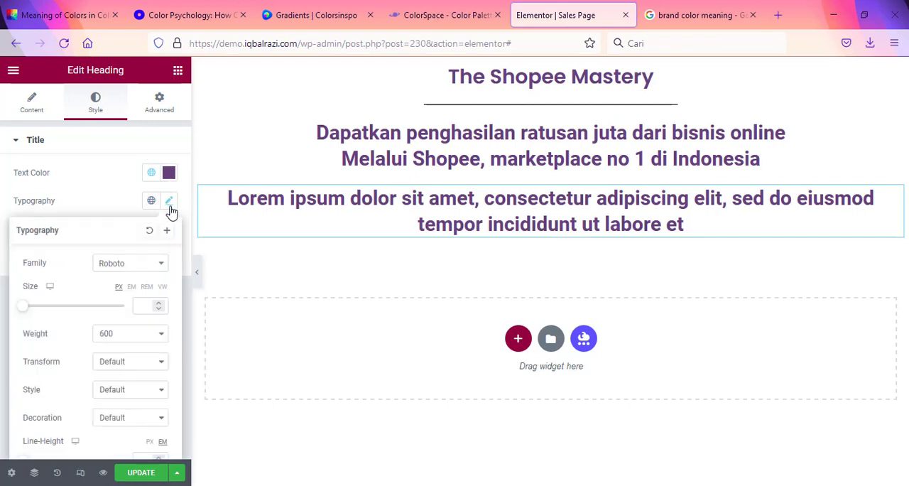
{"action": "left_click", "coordinate": [156, 344]}
{"action": "left_click", "coordinate": [132, 205]}
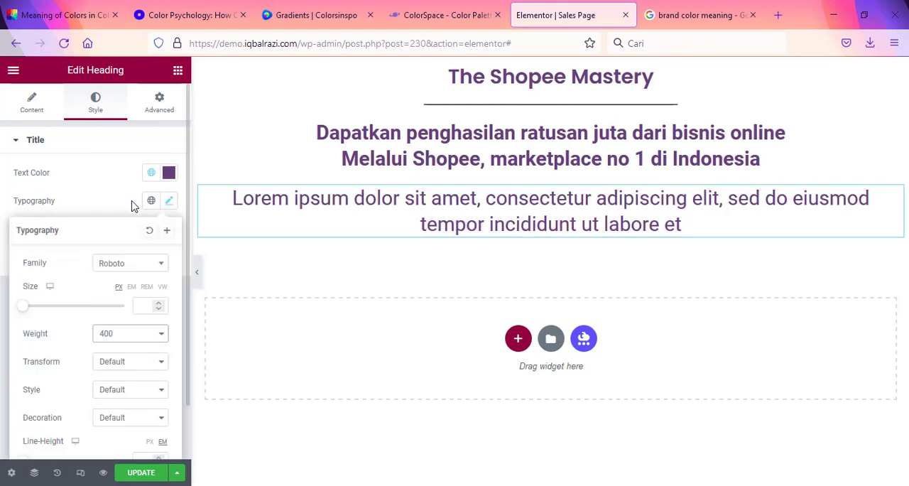
{"action": "left_click", "coordinate": [162, 310]}
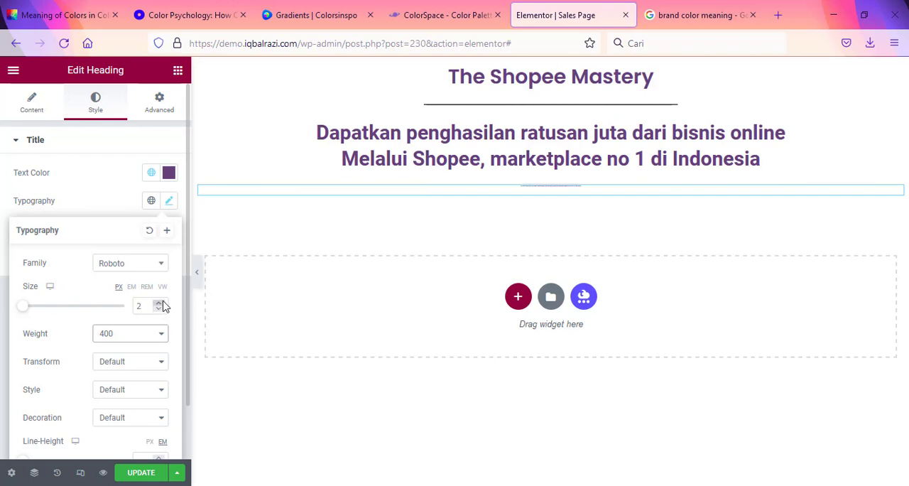
{"action": "left_click", "coordinate": [162, 301]}
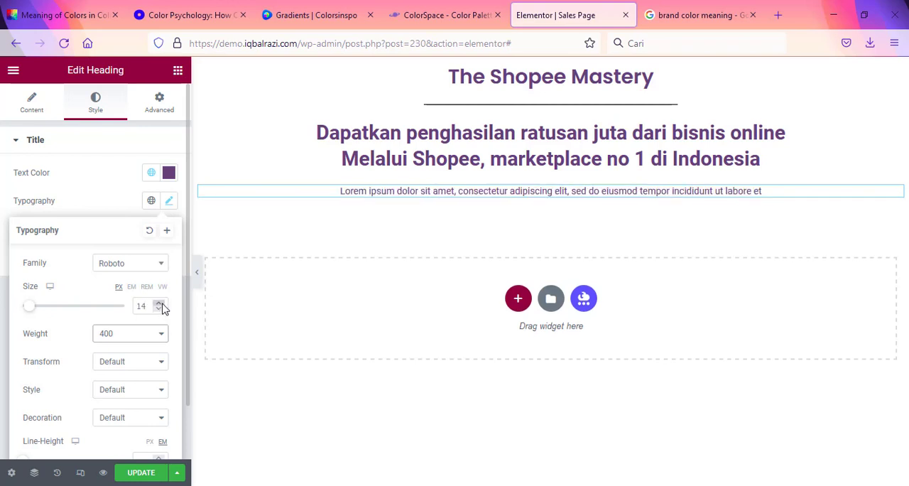
{"action": "left_click", "coordinate": [162, 304]}
{"action": "left_click", "coordinate": [628, 243]}
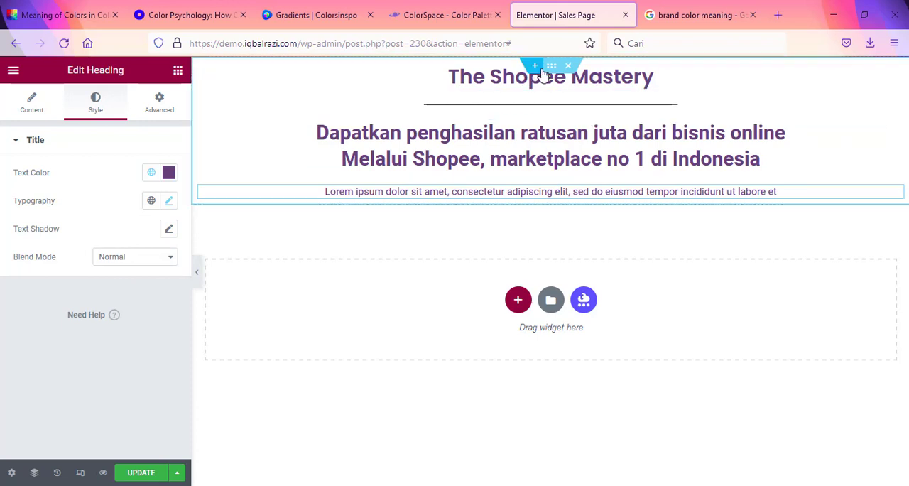
{"action": "left_click", "coordinate": [468, 9]}
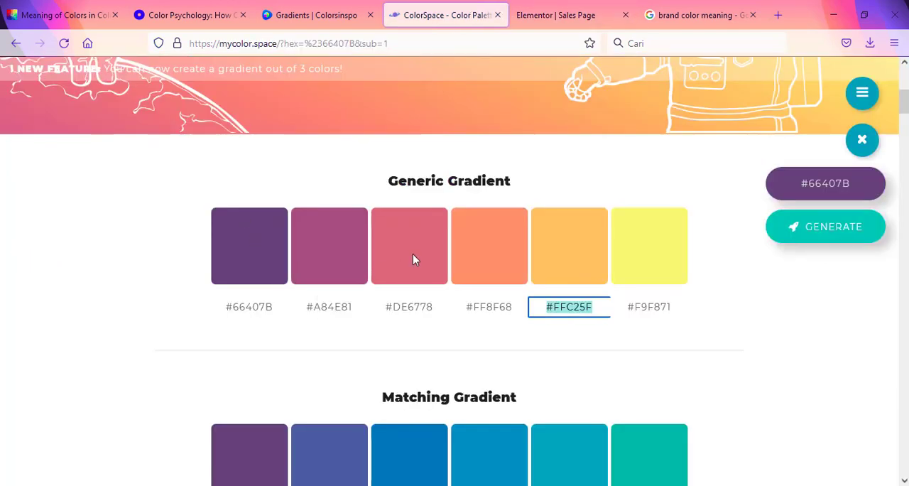
{"action": "left_click", "coordinate": [540, 13]}
{"action": "left_click", "coordinate": [409, 12]}
{"action": "left_click", "coordinate": [513, 9]}
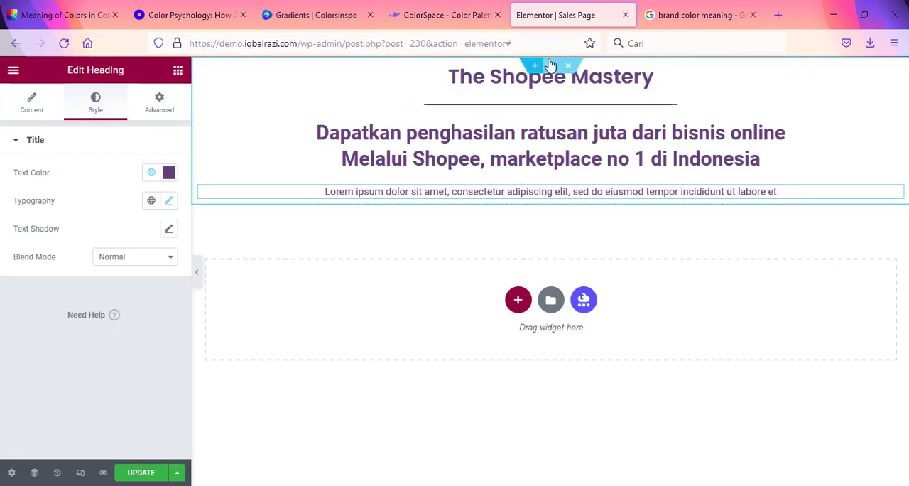
Step: Set the hero section's background type to gradient
{"action": "left_click", "coordinate": [551, 67]}
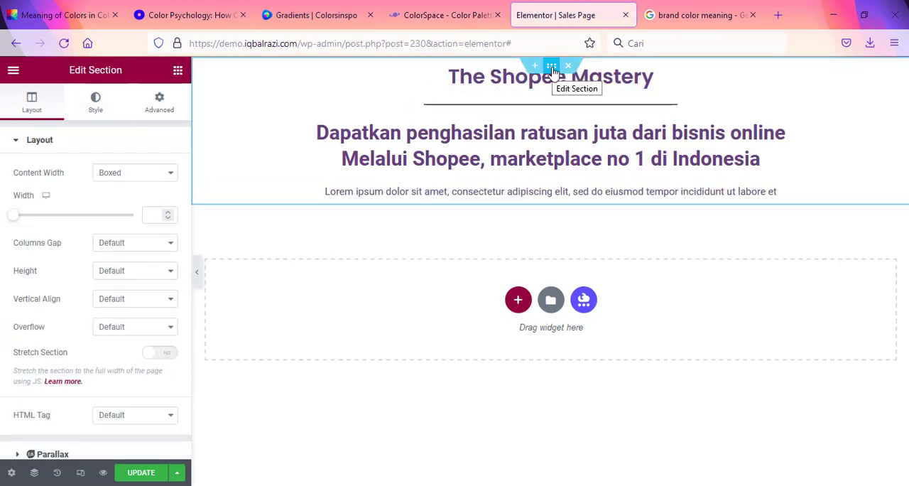
{"action": "left_click", "coordinate": [99, 104]}
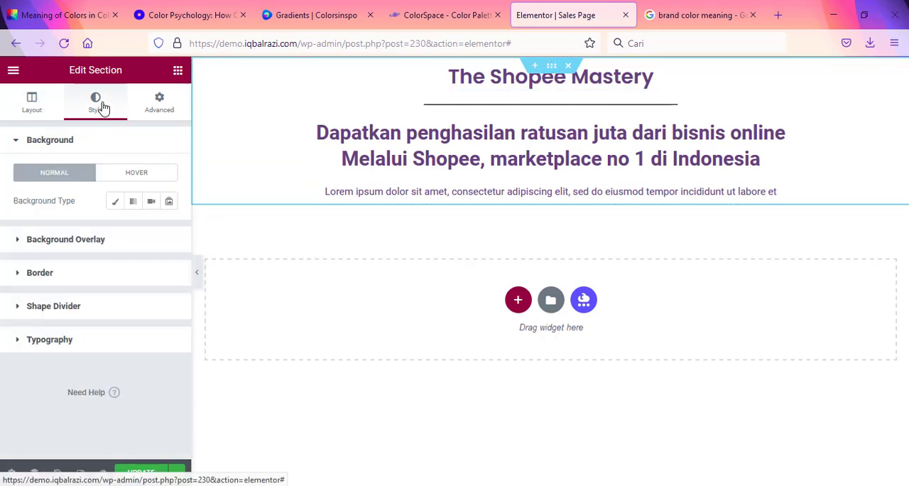
{"action": "left_click", "coordinate": [133, 206]}
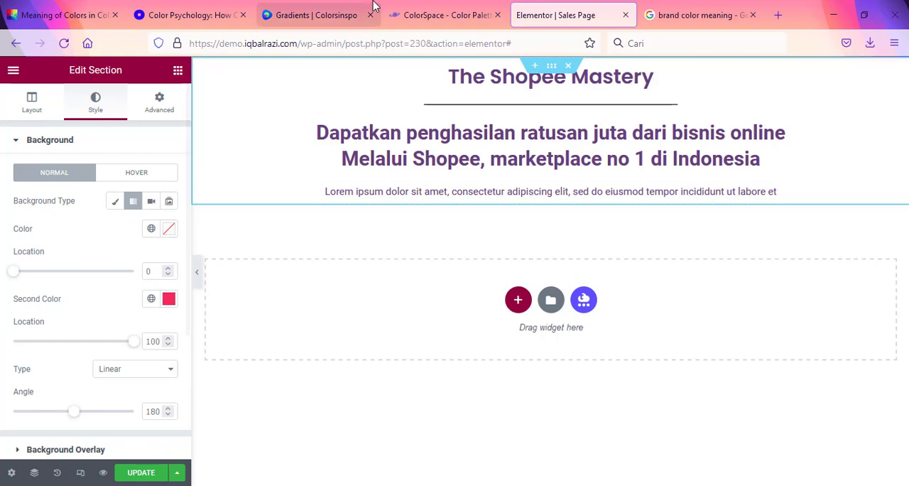
Step: Copy #66407B from ColorSpace's Generic Gradient and apply it as the first color of the hero section's background gradient in Elementor
{"action": "left_click", "coordinate": [359, 14]}
{"action": "left_click", "coordinate": [426, 14]}
{"action": "left_click_drag", "start_coordinate": [272, 306], "coordinate": [219, 305]}
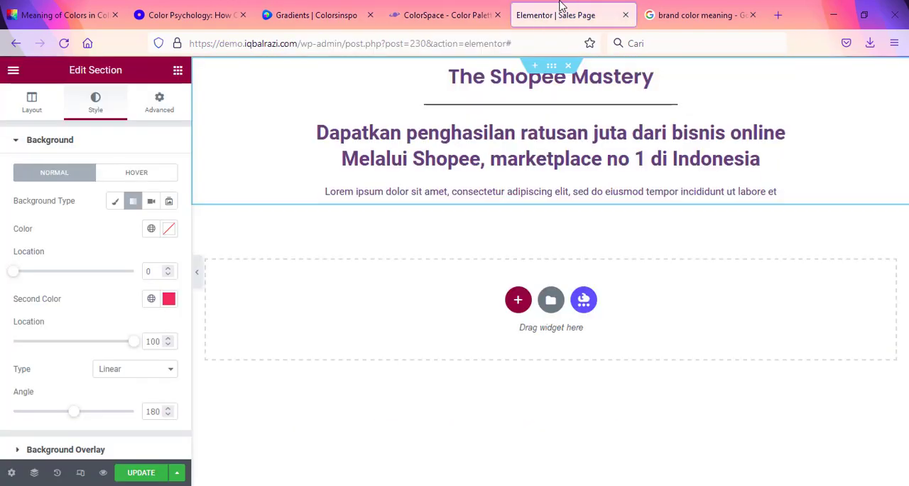
{"action": "left_click", "coordinate": [528, 10]}
{"action": "left_click", "coordinate": [169, 228]}
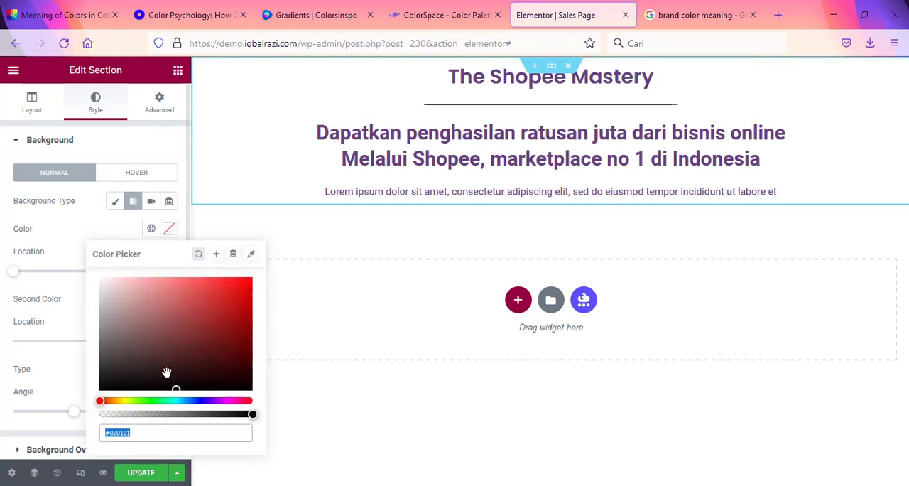
{"action": "left_click_drag", "start_coordinate": [156, 431], "coordinate": [42, 429]}
{"action": "type", "text": "#66407b"}
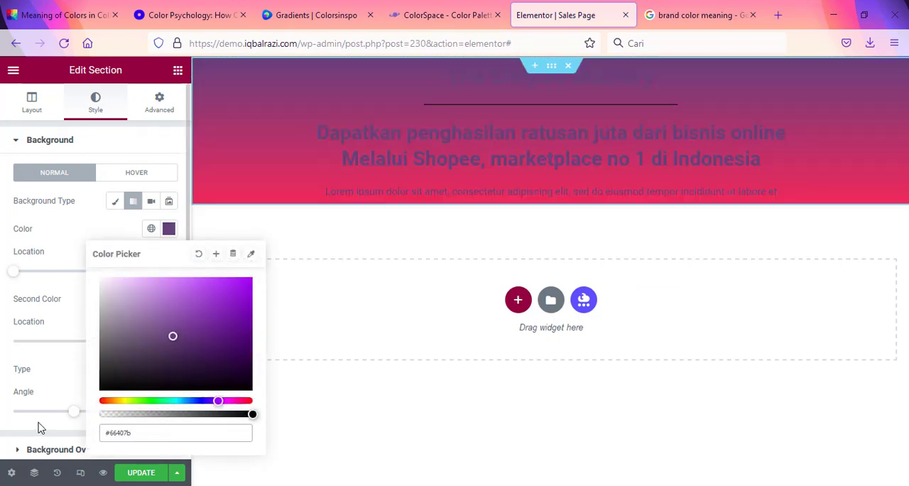
{"action": "left_click", "coordinate": [86, 232]}
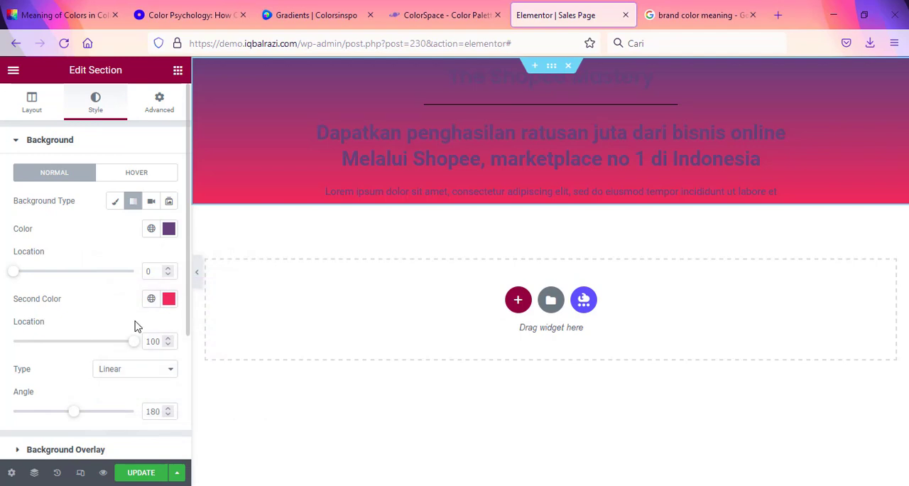
Step: Copy #A84E81 from ColorSpace's Generic Gradient and apply it as the second color of the section's background gradient in Elementor
{"action": "key", "text": "ctrl+shift+Tab"}
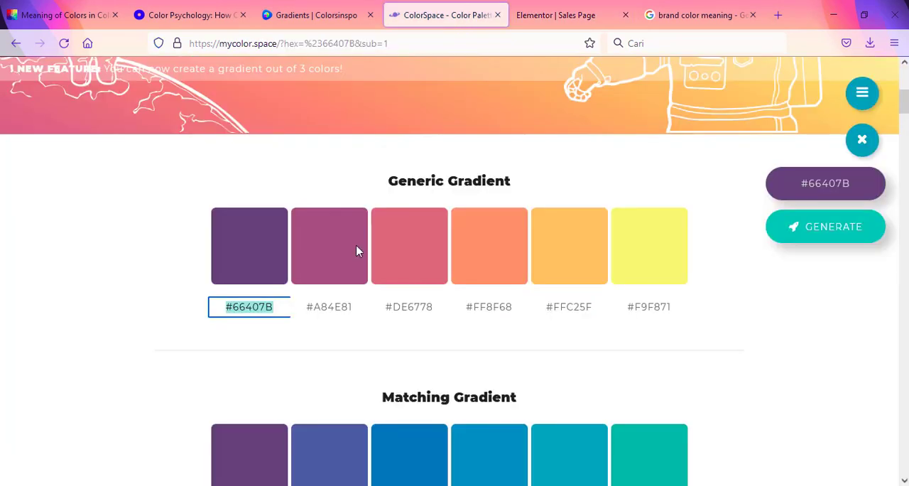
{"action": "left_click", "coordinate": [350, 306]}
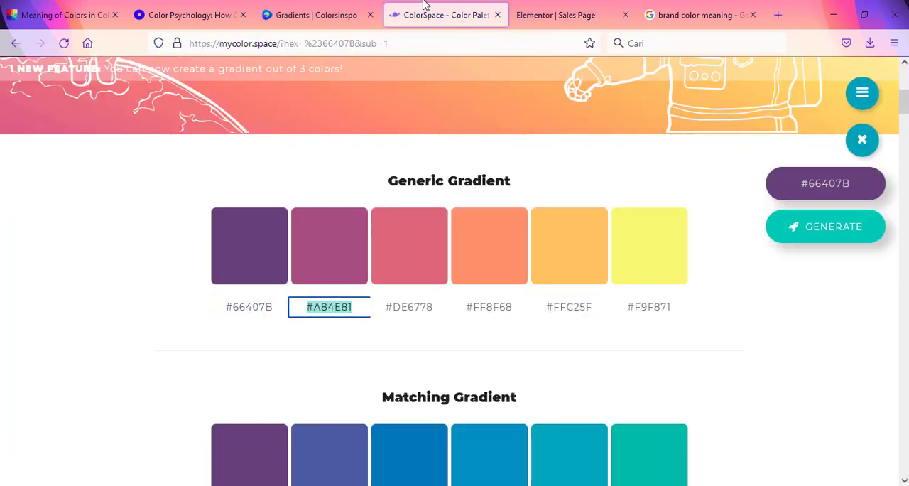
{"action": "left_click", "coordinate": [514, 13]}
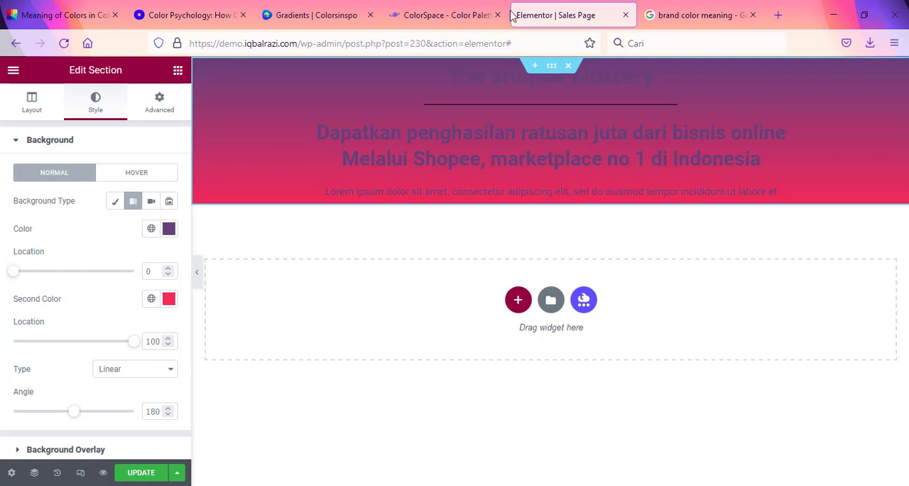
{"action": "left_click", "coordinate": [168, 298]}
{"action": "type", "text": "#a84e81"}
{"action": "left_click", "coordinate": [116, 327]}
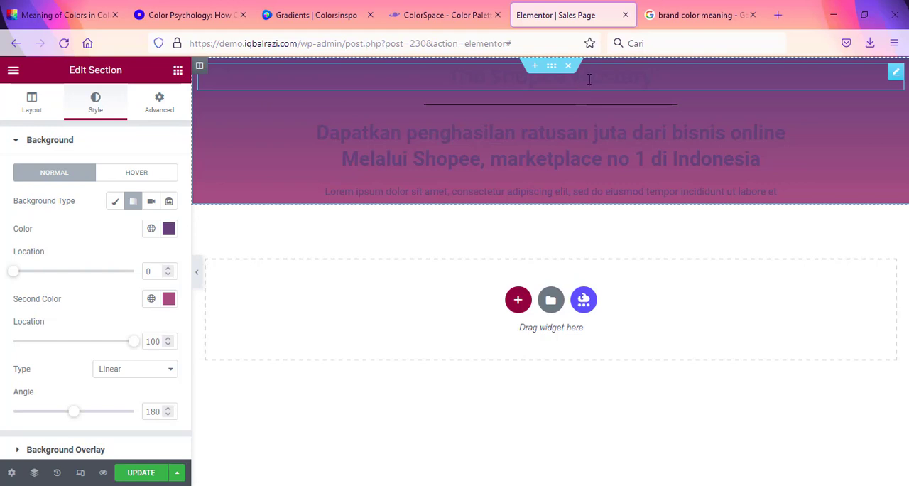
Step: Copy the #FFC25F code from ColorSpace's Generic Gradient and return to the Elementor page
{"action": "left_click", "coordinate": [472, 8]}
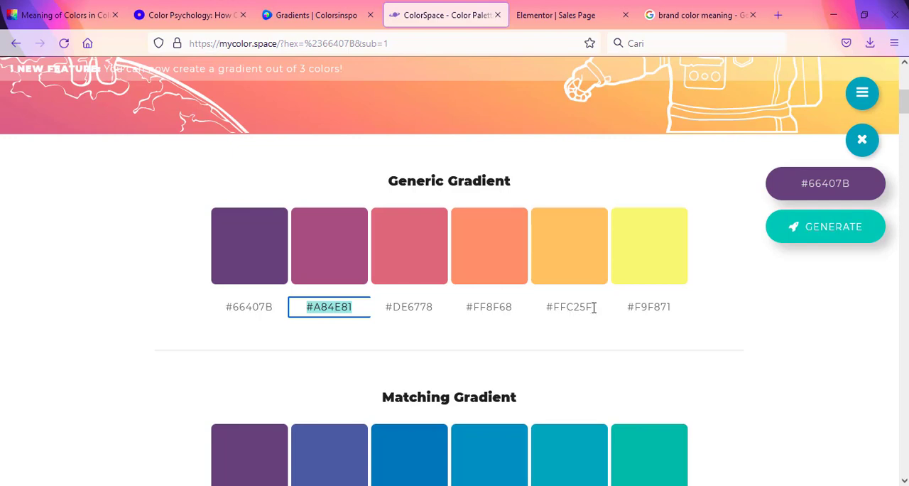
{"action": "left_click_drag", "start_coordinate": [593, 307], "coordinate": [545, 311]}
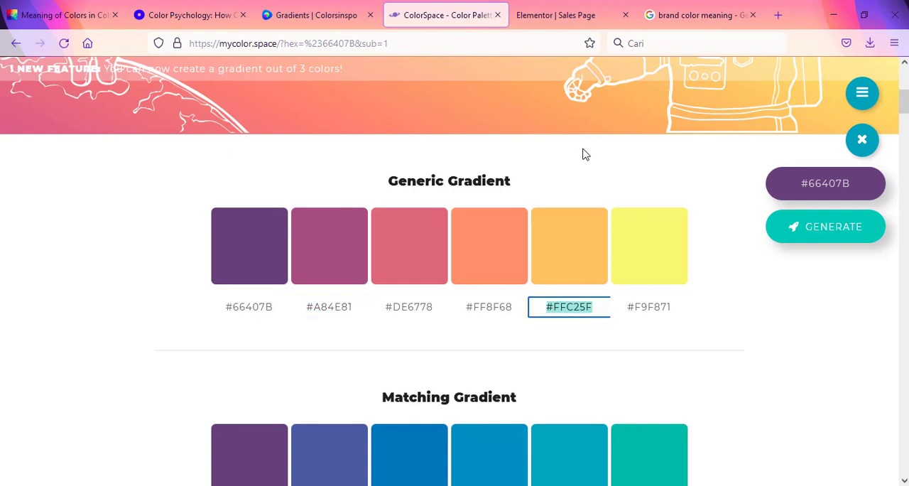
{"action": "left_click", "coordinate": [561, 9]}
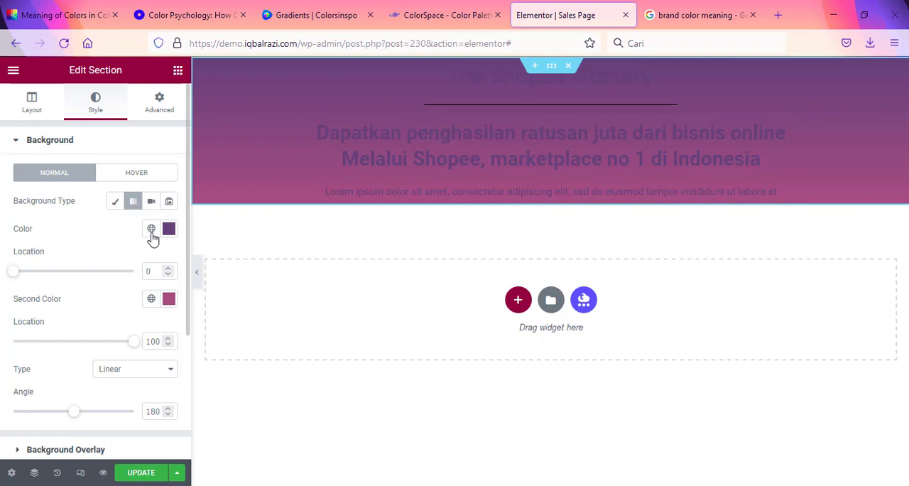
Step: Try the global Primary and Theme Accent colors as the first color of the section's background gradient
{"action": "left_click", "coordinate": [151, 228]}
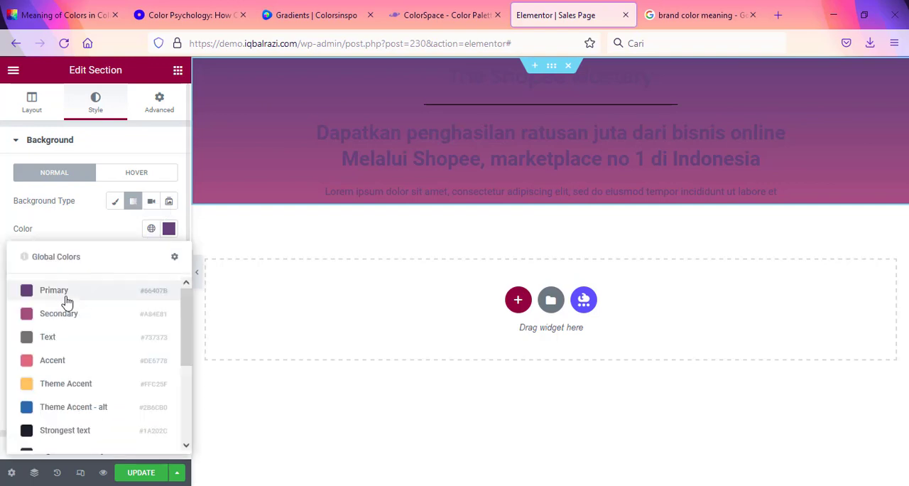
{"action": "left_click", "coordinate": [61, 292]}
{"action": "left_click", "coordinate": [151, 229]}
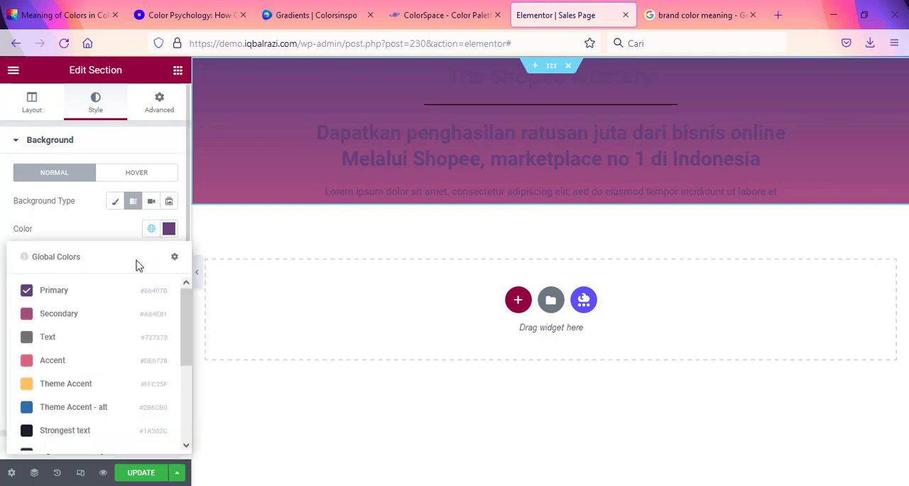
{"action": "left_click", "coordinate": [30, 387]}
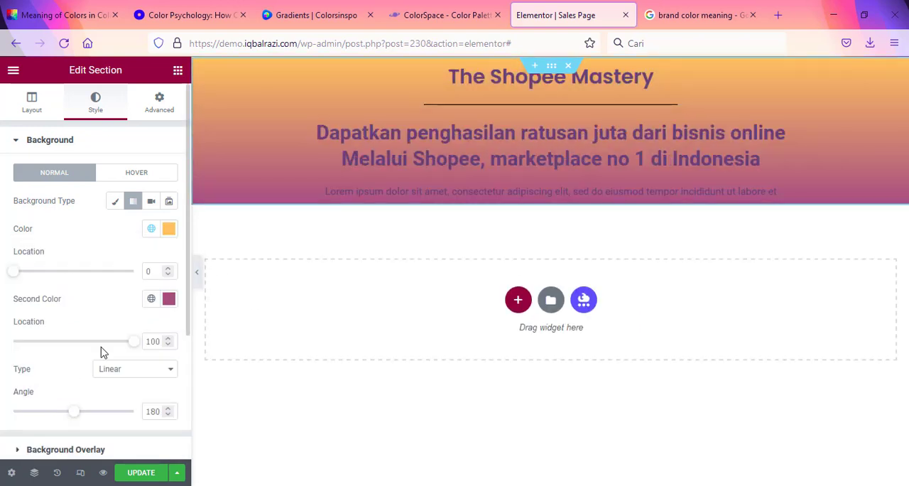
Step: Link the first color of the section's background gradient to the global Primary color
{"action": "left_click", "coordinate": [151, 229]}
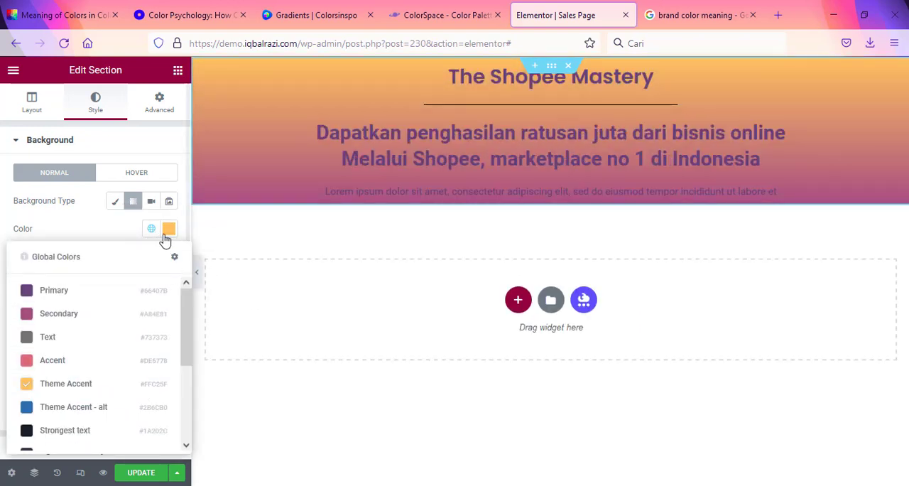
{"action": "left_click", "coordinate": [168, 231]}
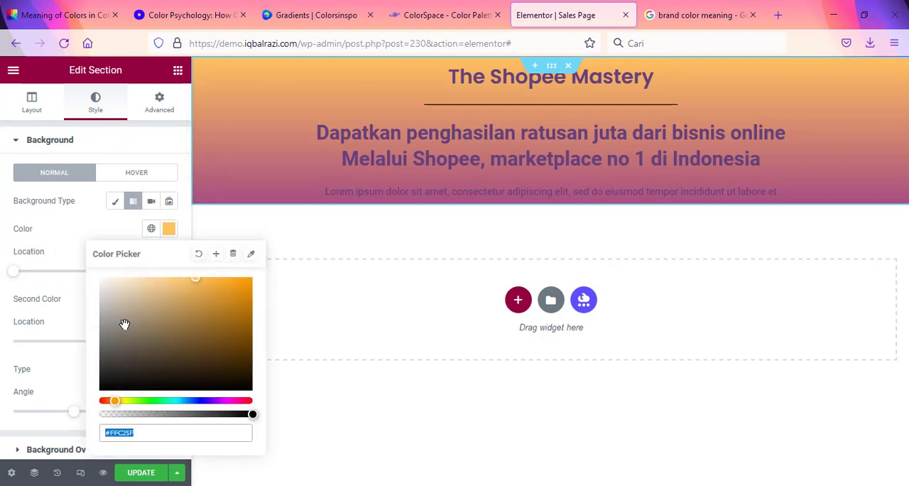
{"action": "left_click", "coordinate": [152, 228]}
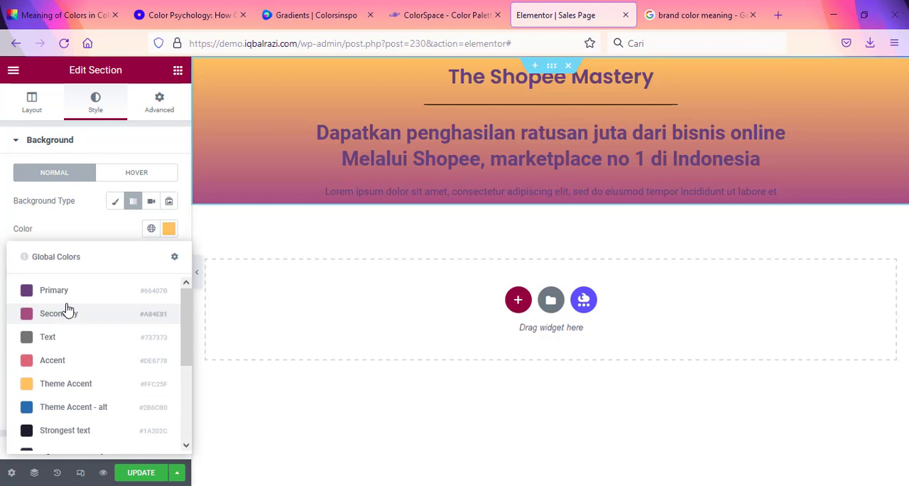
{"action": "left_click", "coordinate": [125, 292]}
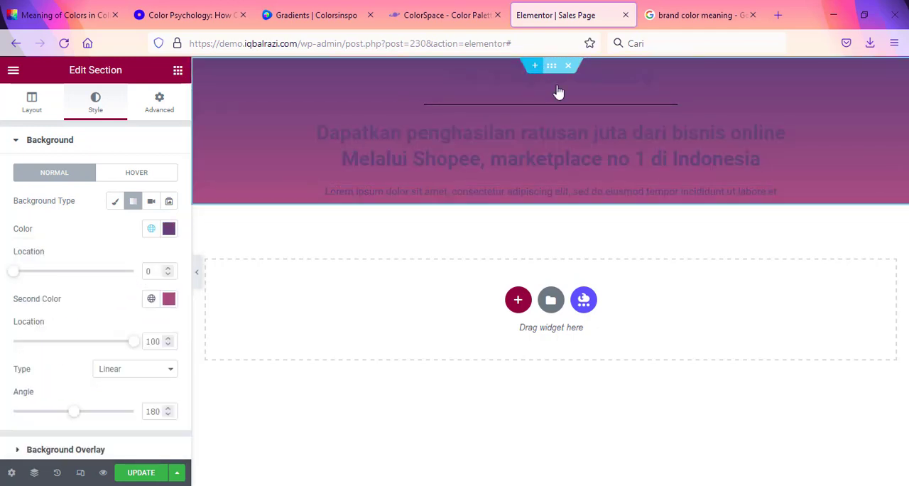
Step: Set "The Shopee Mastery" heading's text color to the global Theme Accent color
{"action": "left_click_drag", "start_coordinate": [889, 77], "coordinate": [895, 74]}
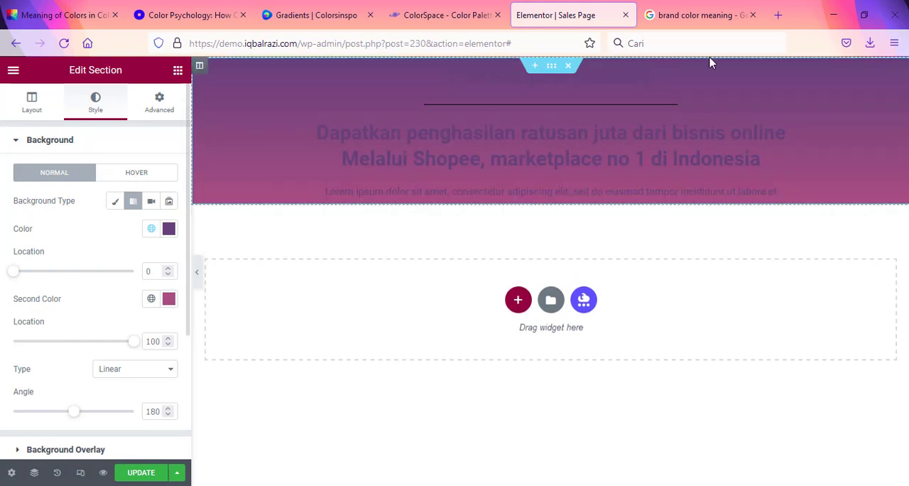
{"action": "left_click", "coordinate": [894, 74]}
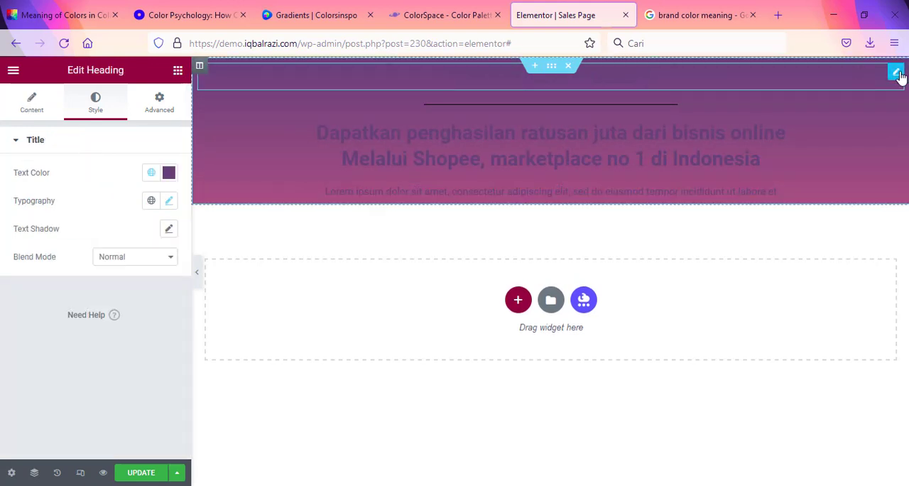
{"action": "left_click", "coordinate": [169, 174]}
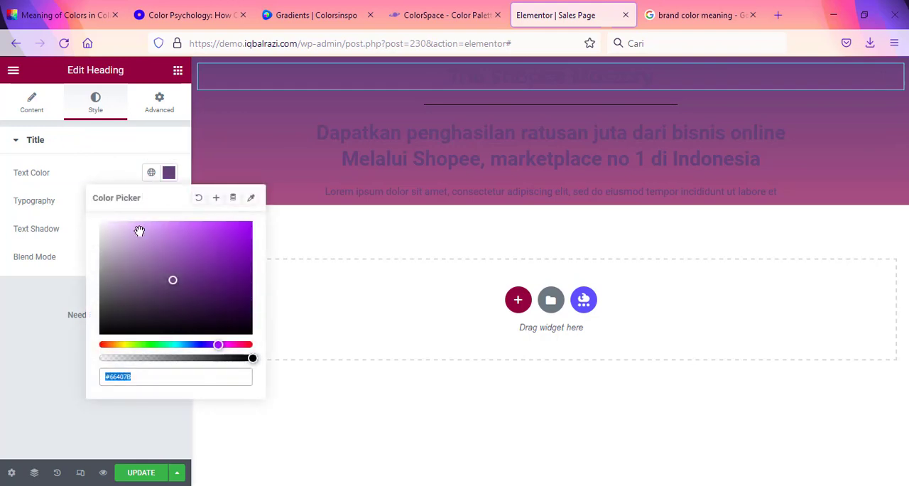
{"action": "left_click", "coordinate": [151, 174]}
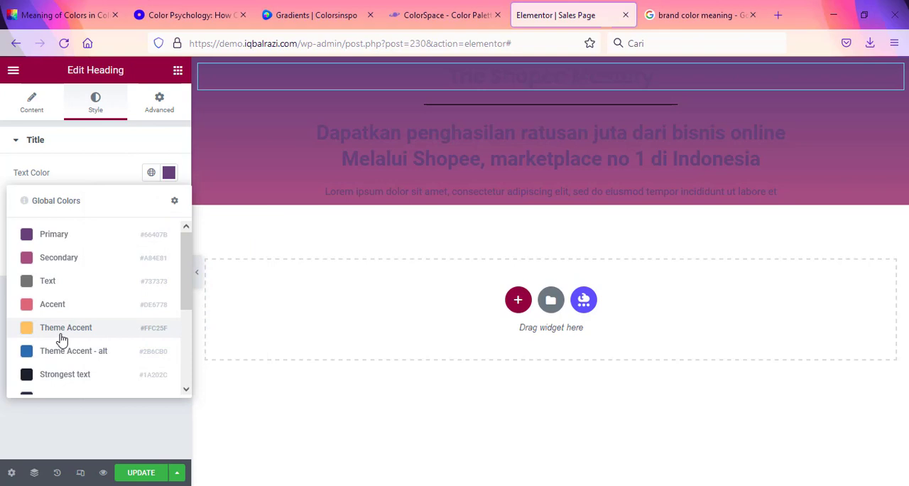
{"action": "left_click", "coordinate": [28, 332]}
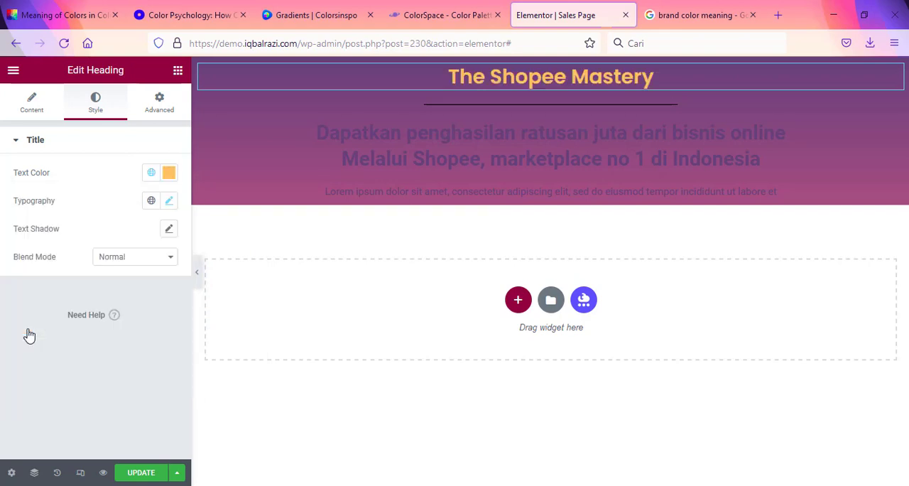
Step: Set "The Shopee Mastery" heading's typography to weight 400 and size 24 px
{"action": "left_click", "coordinate": [170, 200]}
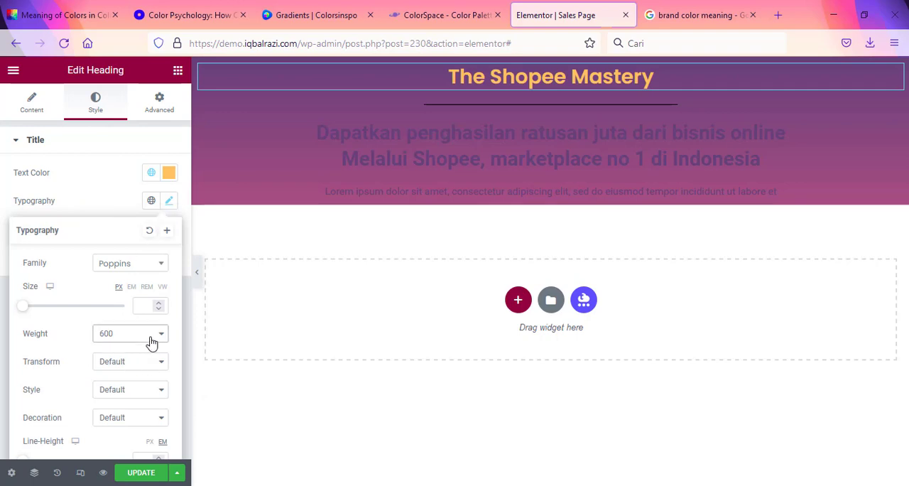
{"action": "left_click", "coordinate": [152, 342]}
{"action": "left_click", "coordinate": [138, 210]}
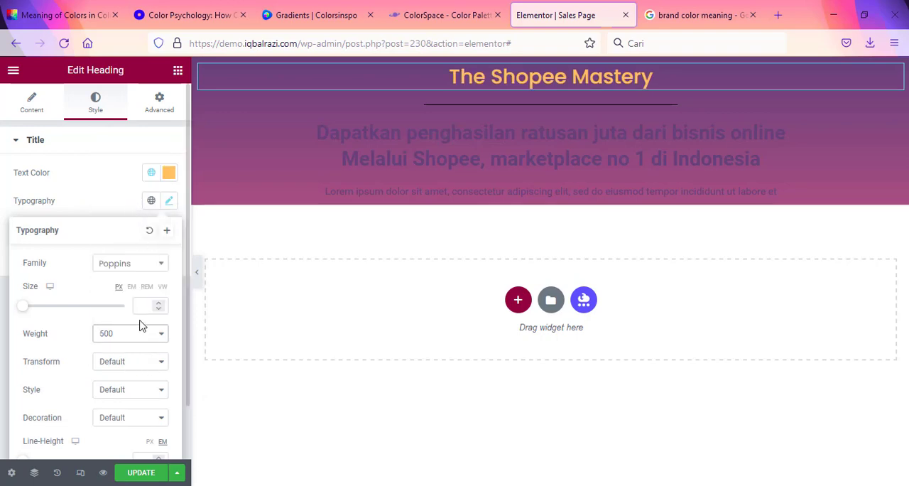
{"action": "left_click", "coordinate": [141, 328]}
{"action": "left_click", "coordinate": [134, 196]}
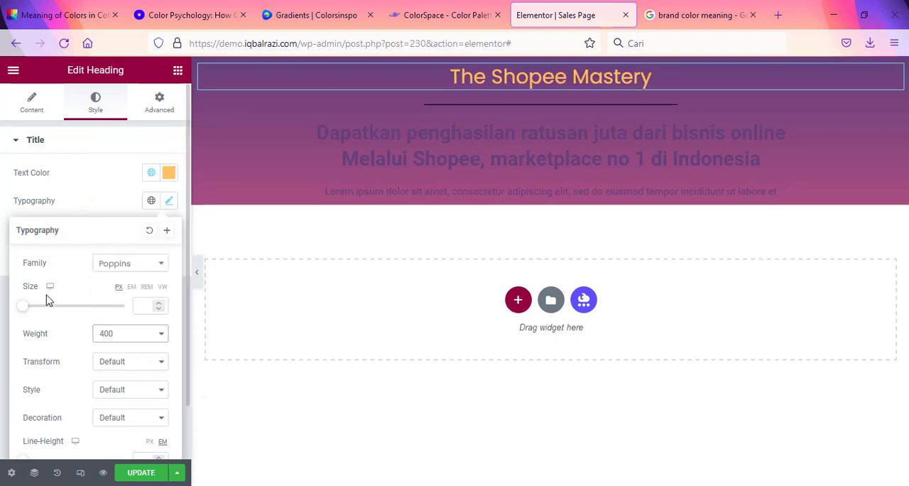
{"action": "left_click_drag", "start_coordinate": [27, 308], "coordinate": [37, 310]}
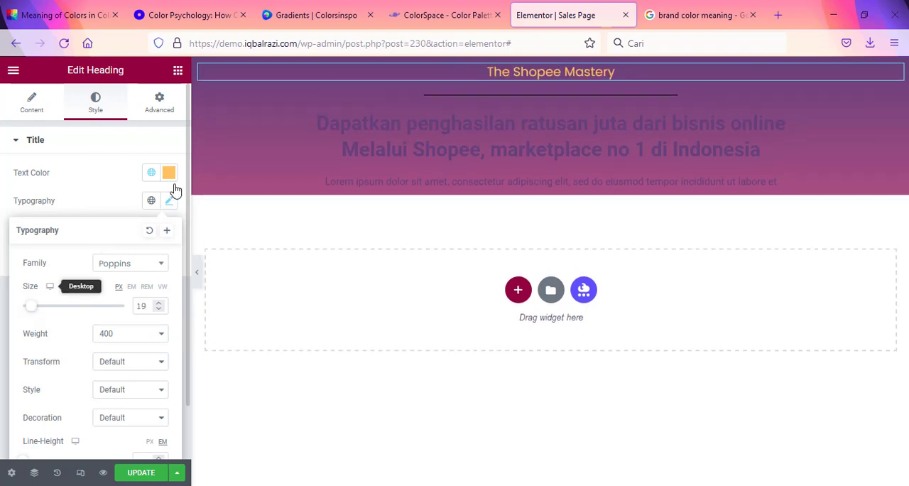
{"action": "left_click_drag", "start_coordinate": [32, 314], "coordinate": [35, 314]}
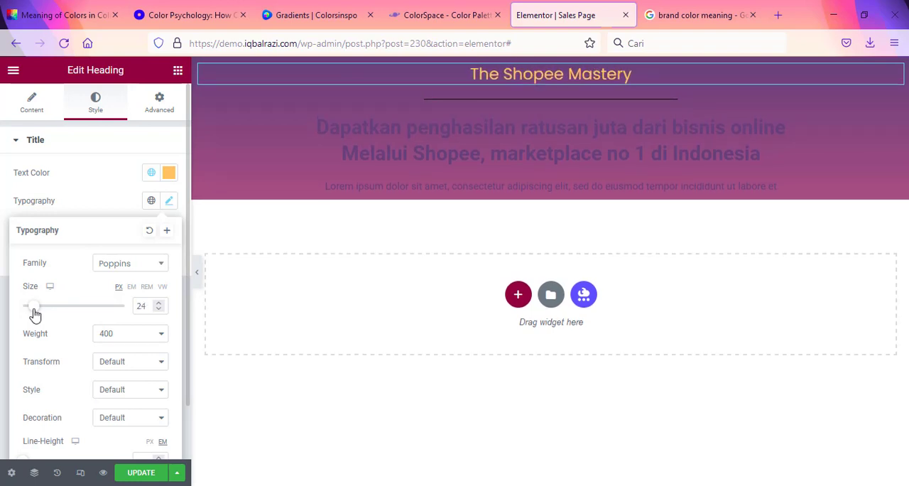
{"action": "left_click", "coordinate": [454, 98]}
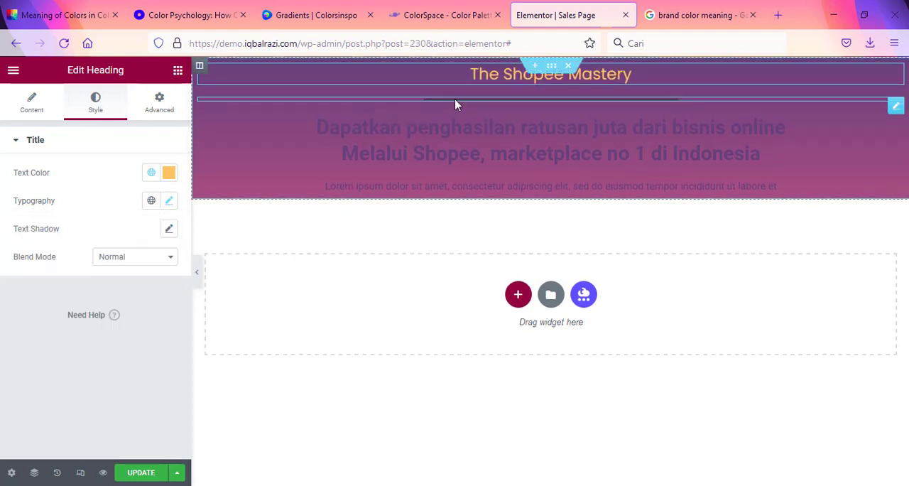
Step: Set the color of the divider below "The Shopee Mastery" heading to white, #FFFFFF
{"action": "left_click", "coordinate": [454, 101]}
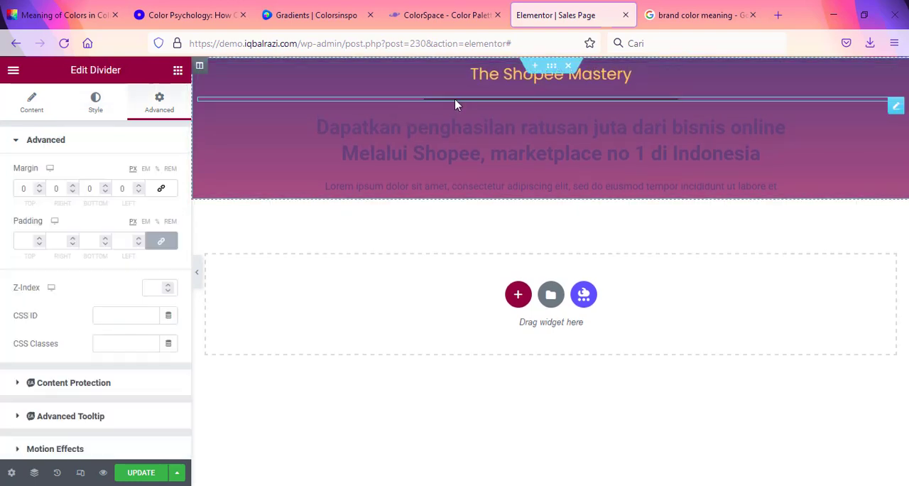
{"action": "left_click", "coordinate": [85, 96]}
{"action": "left_click", "coordinate": [169, 173]}
{"action": "type", "text": "#FFF4F4"}
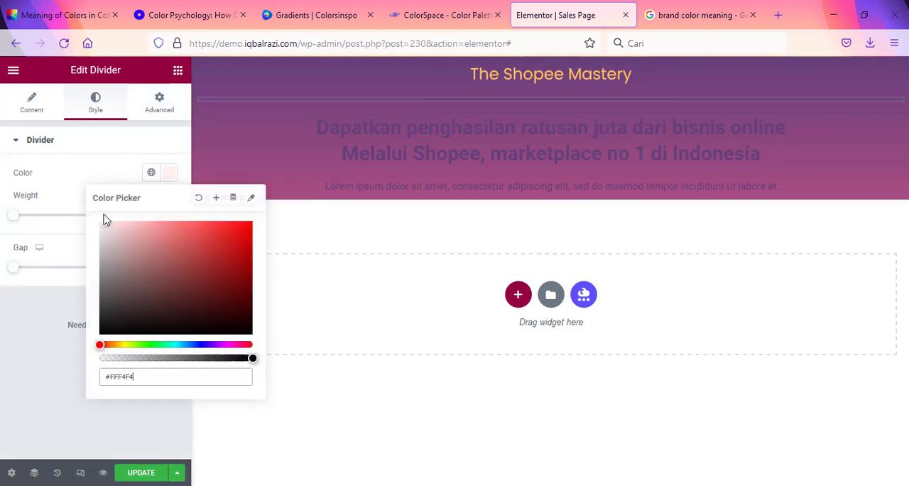
{"action": "left_click", "coordinate": [103, 220]}
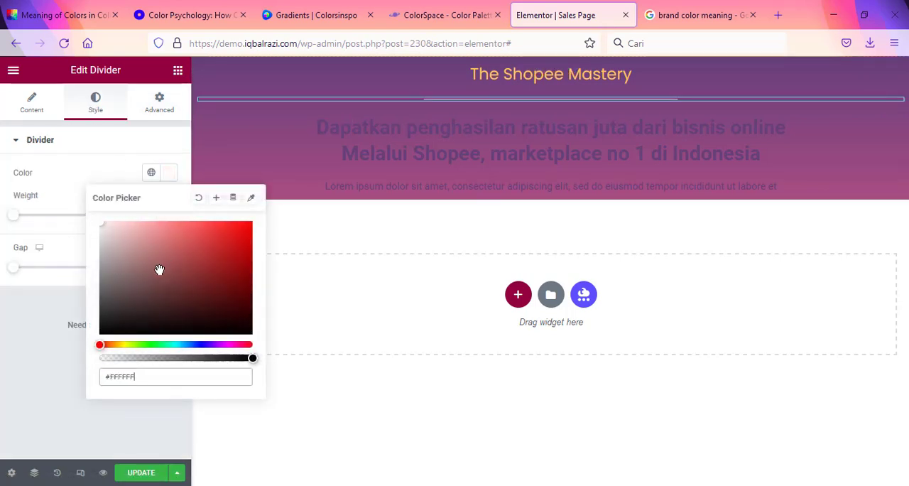
{"action": "left_click", "coordinate": [31, 375]}
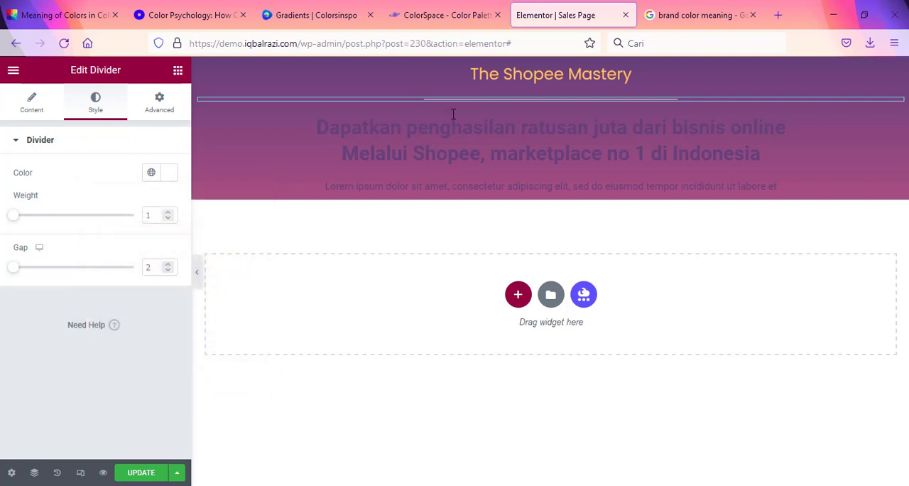
Step: Set the text color of the "Dapatkan penghasilan ratusan juta" heading to white, #FFFFFF
{"action": "left_click", "coordinate": [894, 125]}
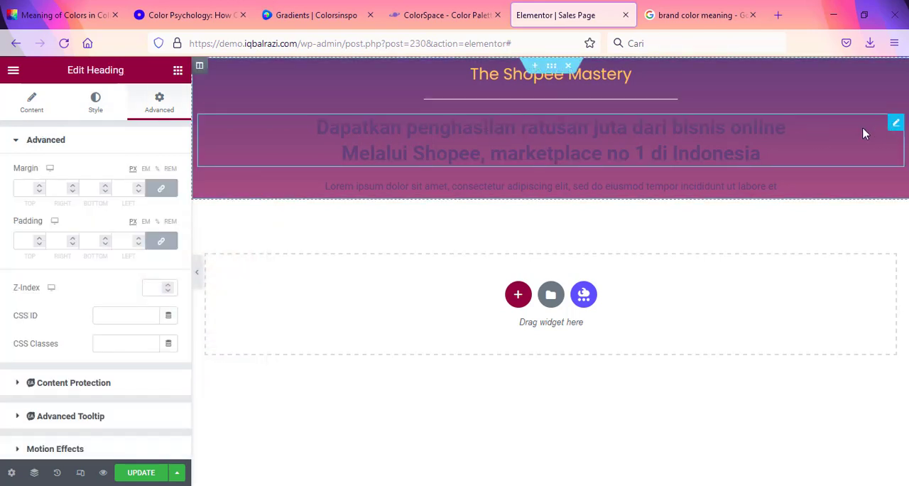
{"action": "left_click", "coordinate": [96, 101]}
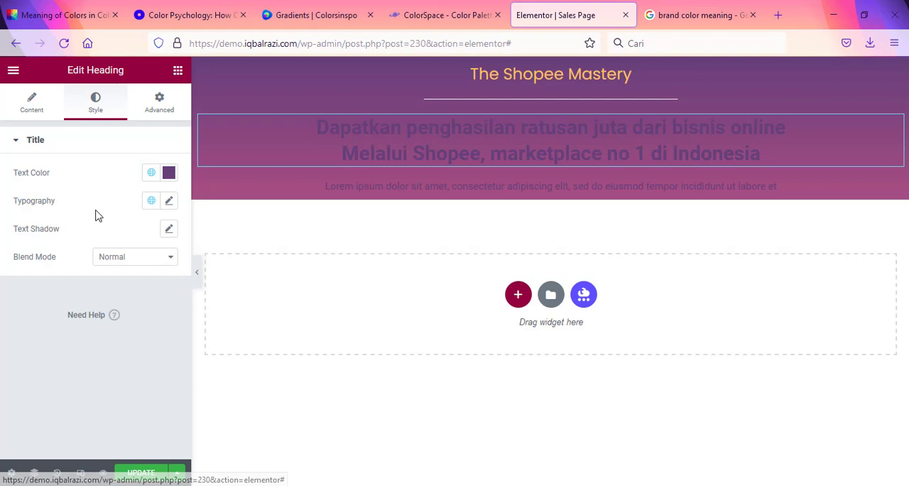
{"action": "left_click", "coordinate": [169, 173]}
{"action": "left_click_drag", "start_coordinate": [151, 227], "coordinate": [77, 206]}
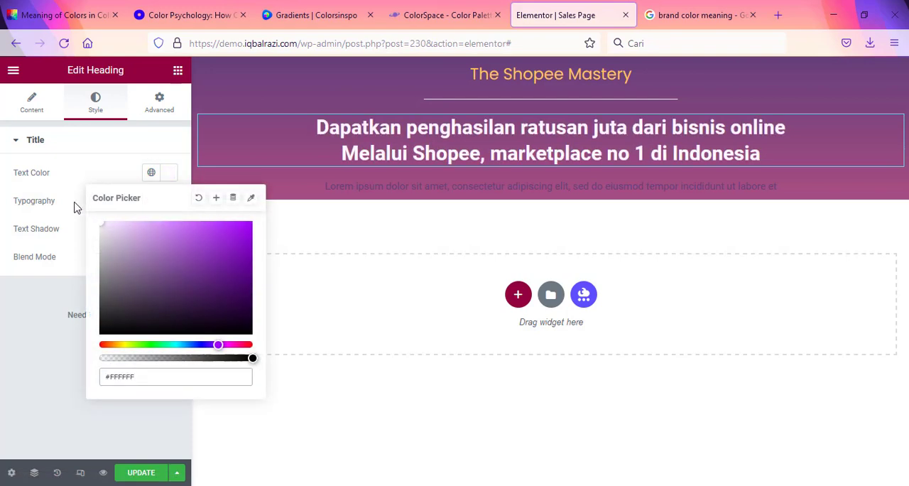
{"action": "left_click", "coordinate": [3, 334]}
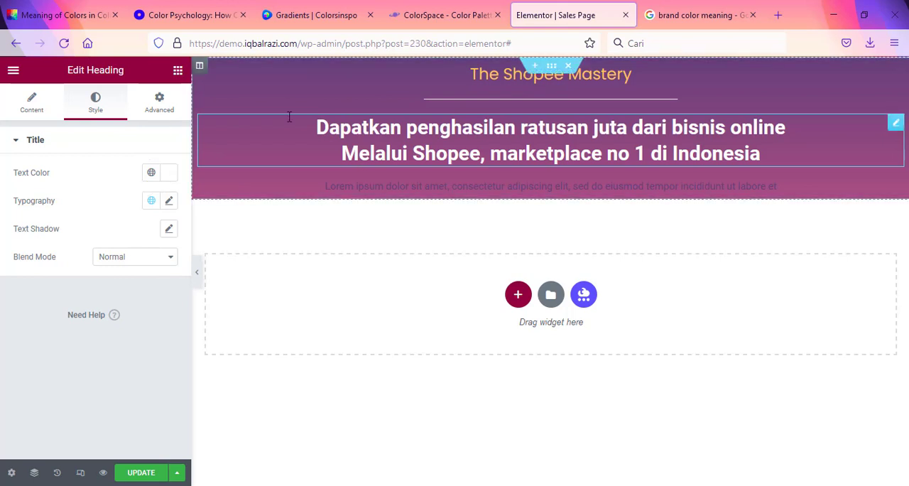
Step: Wrap "Melalui Shopee, marketplace no 1 di Indonesia" in the heading's title with the <span style="color: #ffc25f;"> tag copied from Content.txt in Notepad
{"action": "left_click", "coordinate": [37, 100]}
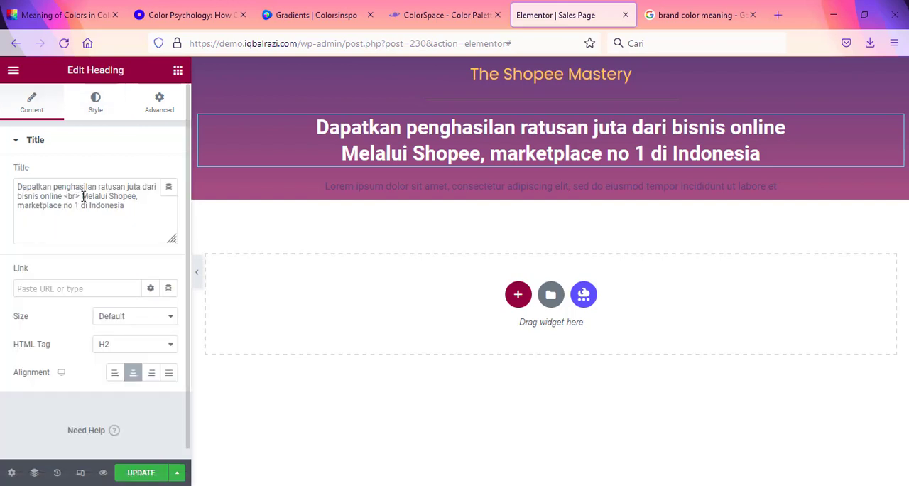
{"action": "key", "text": "alt+Tab"}
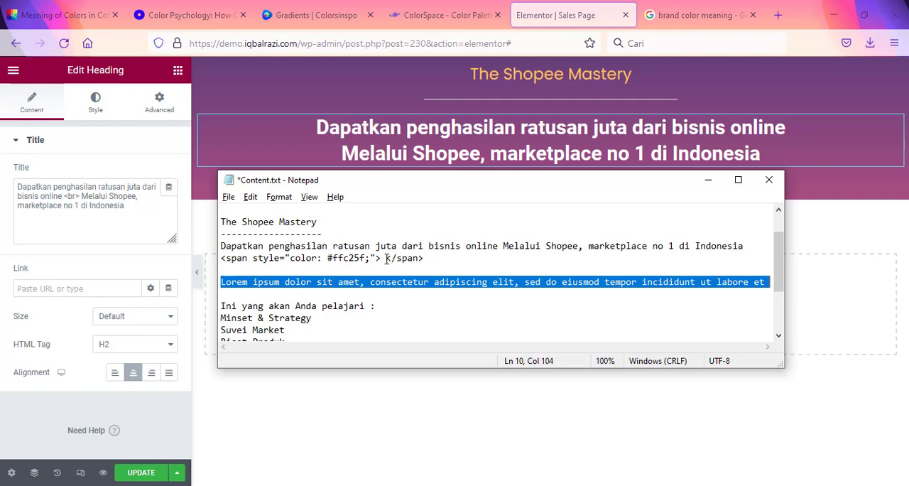
{"action": "left_click_drag", "start_coordinate": [383, 258], "coordinate": [216, 258]}
{"action": "key", "text": "ctrl+c"}
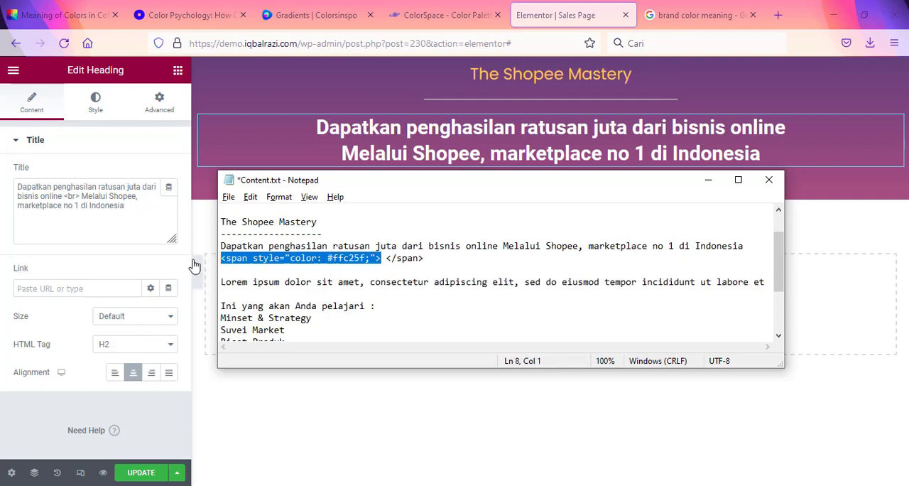
{"action": "left_click", "coordinate": [83, 196]}
{"action": "key", "text": "ctrl+v"}
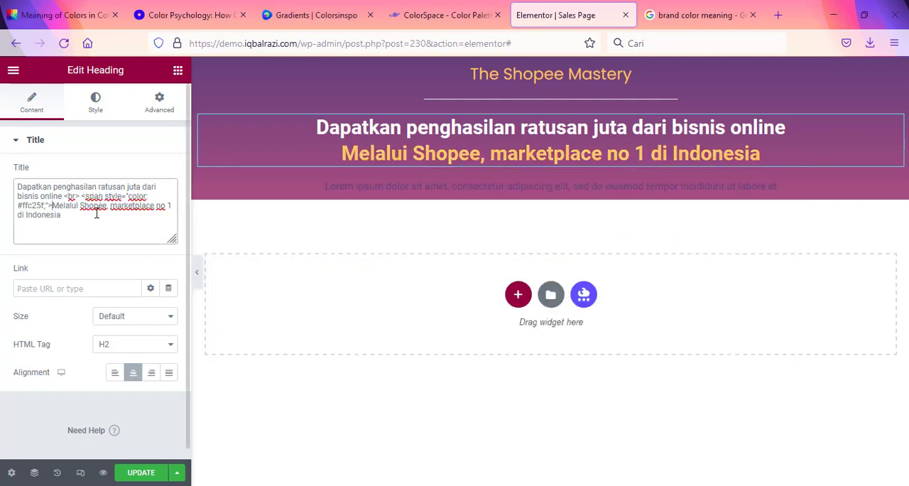
{"action": "type", "text": "<"}
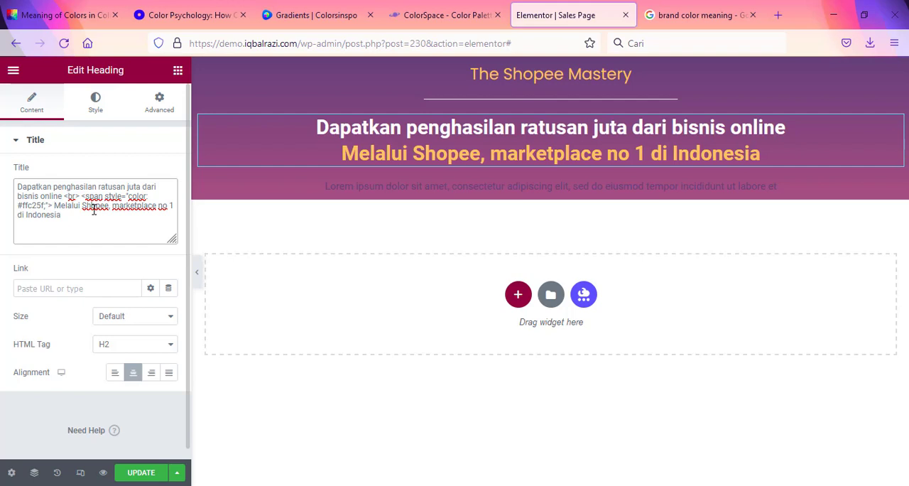
{"action": "type", "text": "/sa"}
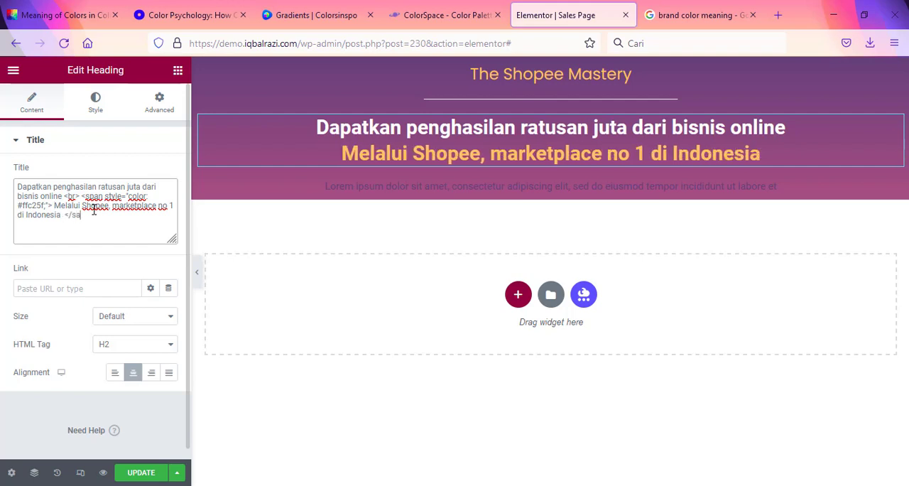
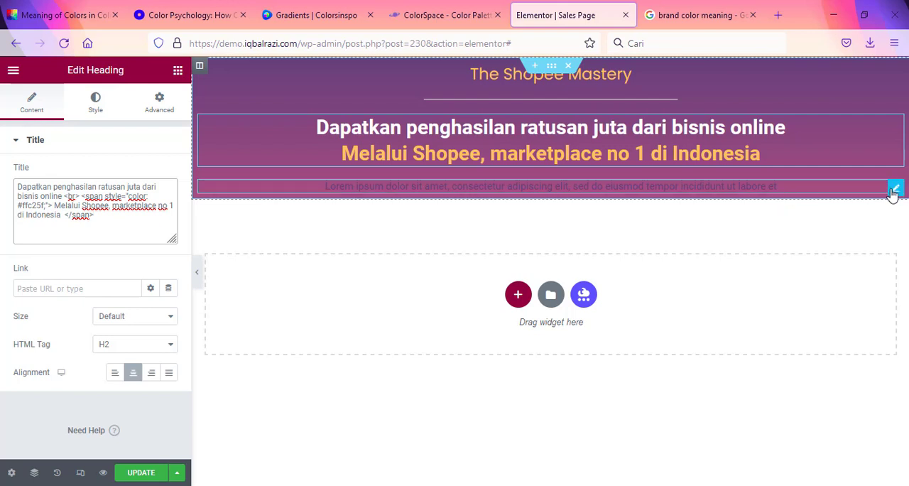
Step: Set the text color of the "Lorem ipsum dolor sit amet" heading to white, #FFFFFF
{"action": "left_click", "coordinate": [894, 190]}
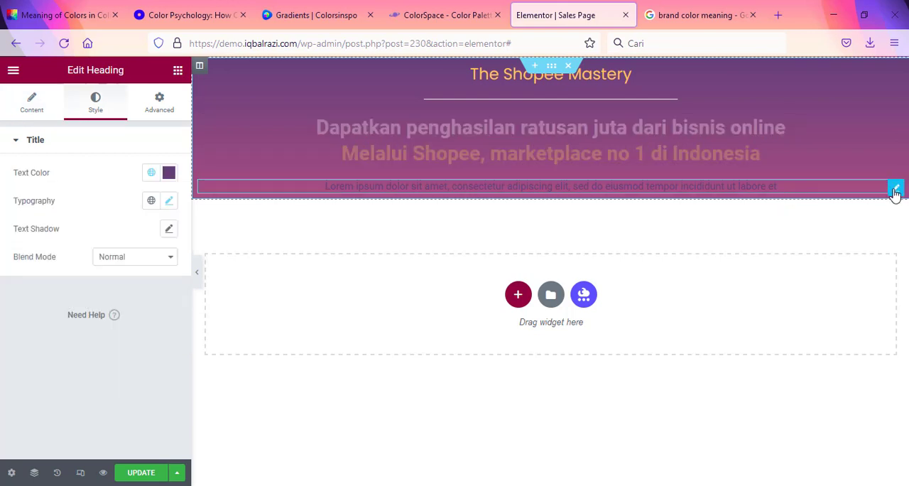
{"action": "left_click", "coordinate": [168, 172]}
{"action": "type", "text": "#FFFFFF"}
{"action": "left_click", "coordinate": [2, 373]}
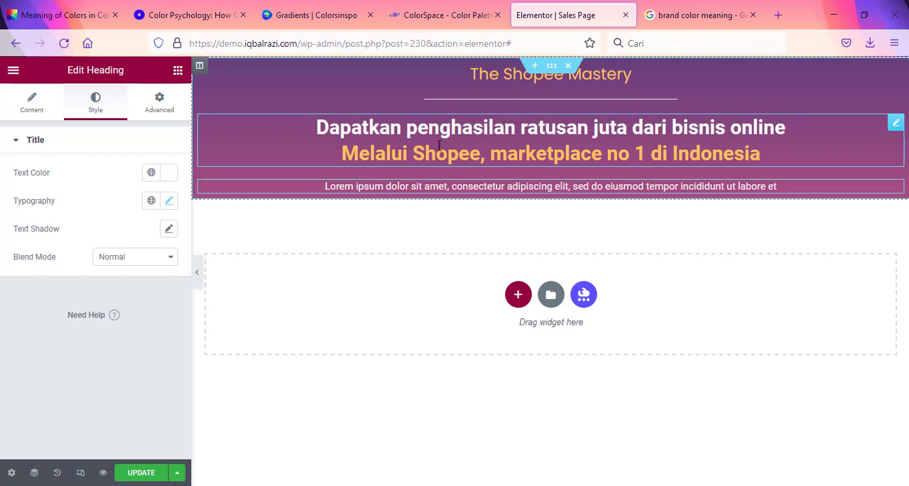
Step: Add a two-column inner section below the Lorem ipsum subtext and narrow its right column to about 35.6% width
{"action": "left_click", "coordinate": [177, 70]}
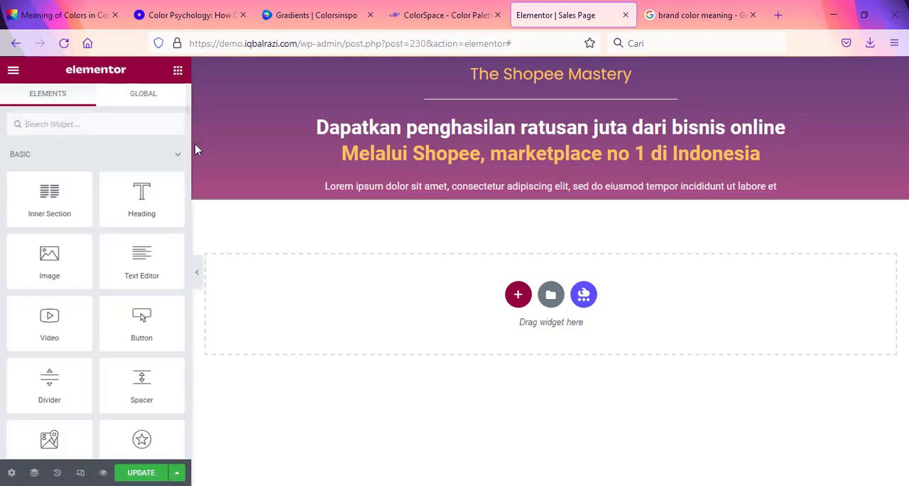
{"action": "left_click_drag", "start_coordinate": [49, 198], "coordinate": [557, 198]}
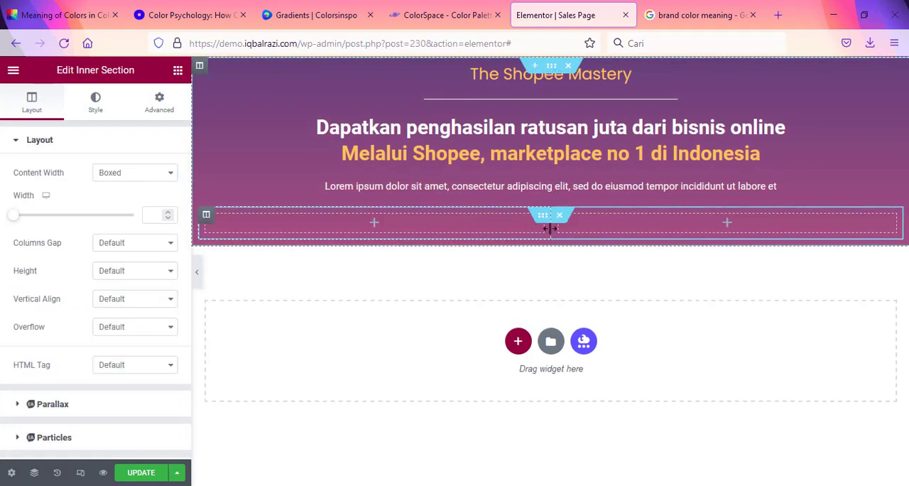
{"action": "left_click_drag", "start_coordinate": [550, 228], "coordinate": [655, 227]}
Step: Give the inner section's right column a classic background in #DE6778, copied from the Generic Gradient palette on ColorSpace
{"action": "left_click", "coordinate": [660, 216]}
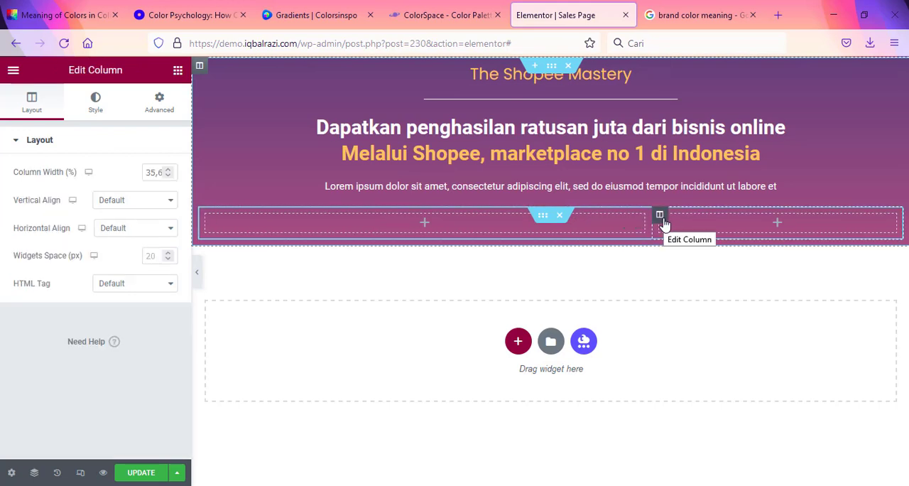
{"action": "left_click", "coordinate": [98, 103]}
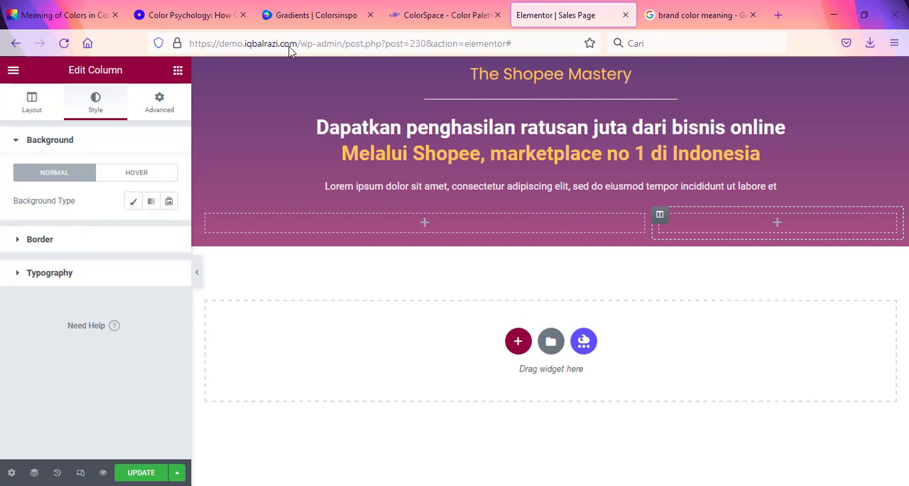
{"action": "left_click", "coordinate": [419, 11]}
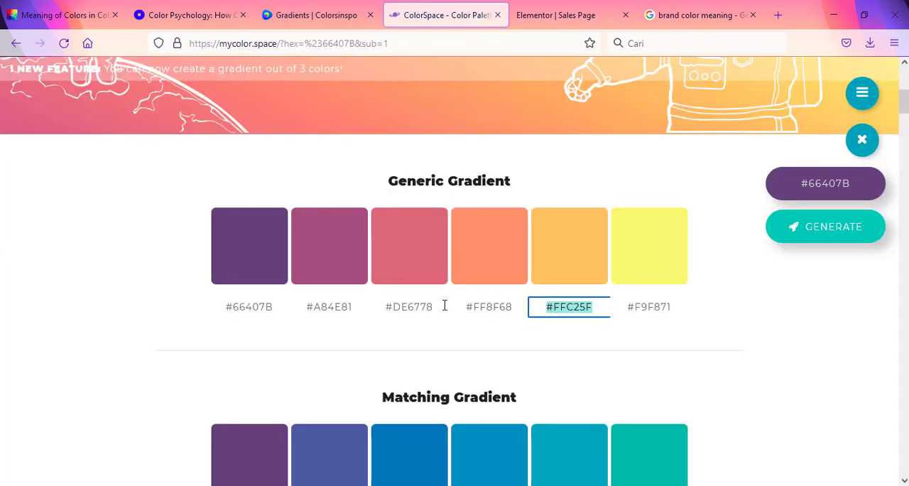
{"action": "left_click", "coordinate": [408, 307]}
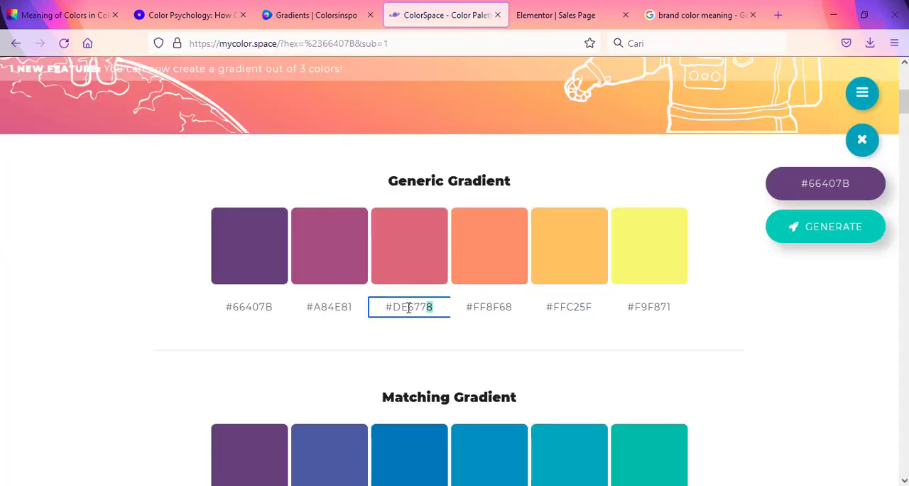
{"action": "left_click", "coordinate": [553, 15]}
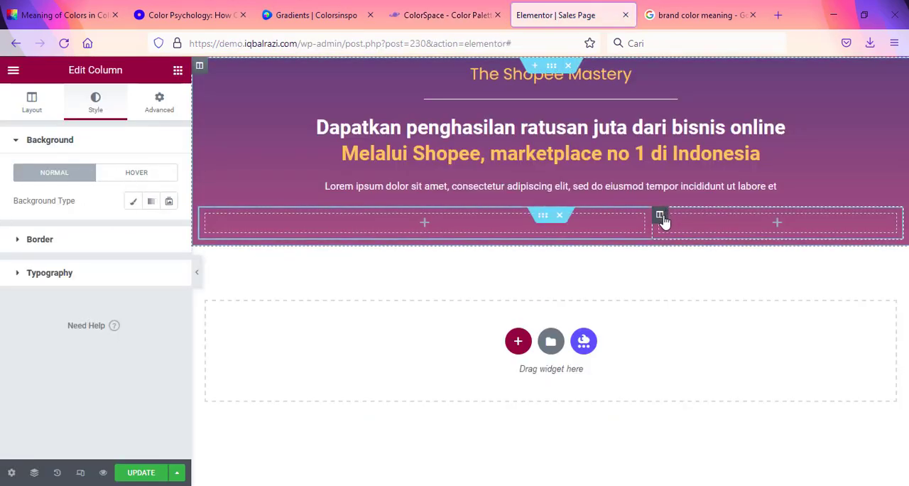
{"action": "left_click", "coordinate": [133, 203]}
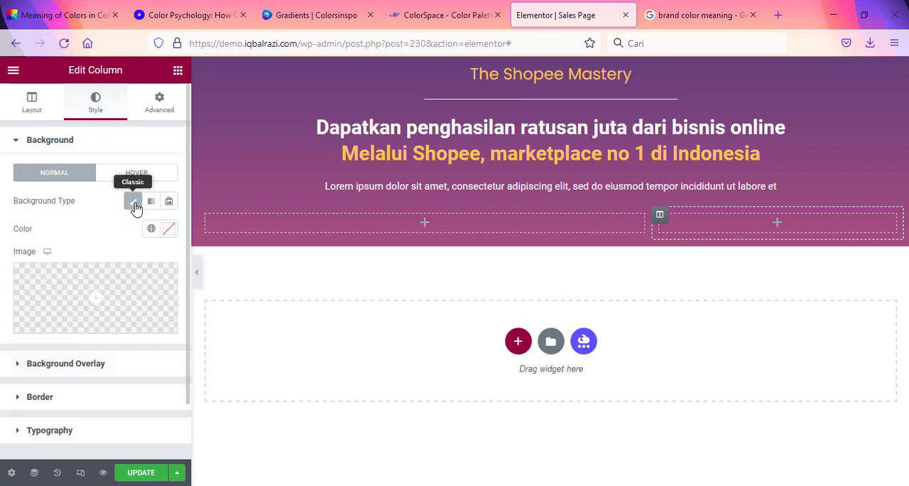
{"action": "left_click", "coordinate": [174, 229]}
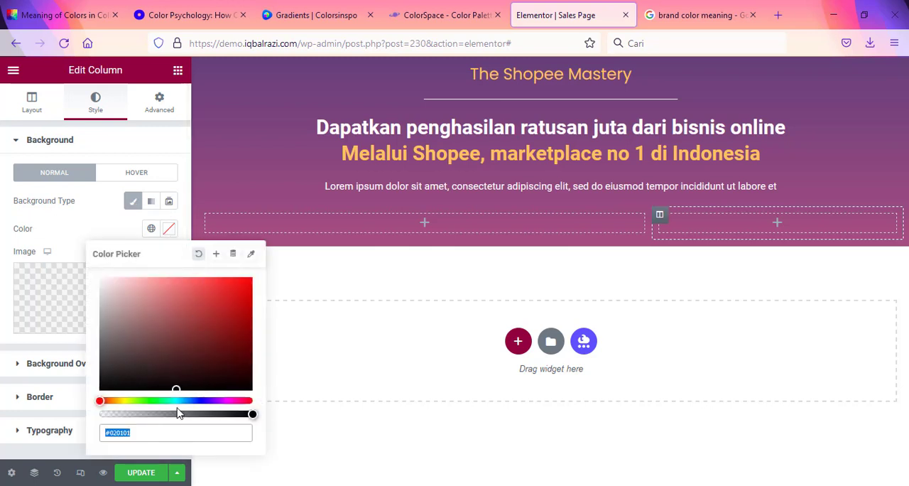
{"action": "left_click_drag", "start_coordinate": [167, 430], "coordinate": [32, 408]}
{"action": "type", "text": "#de6778"}
{"action": "left_click", "coordinate": [19, 403]}
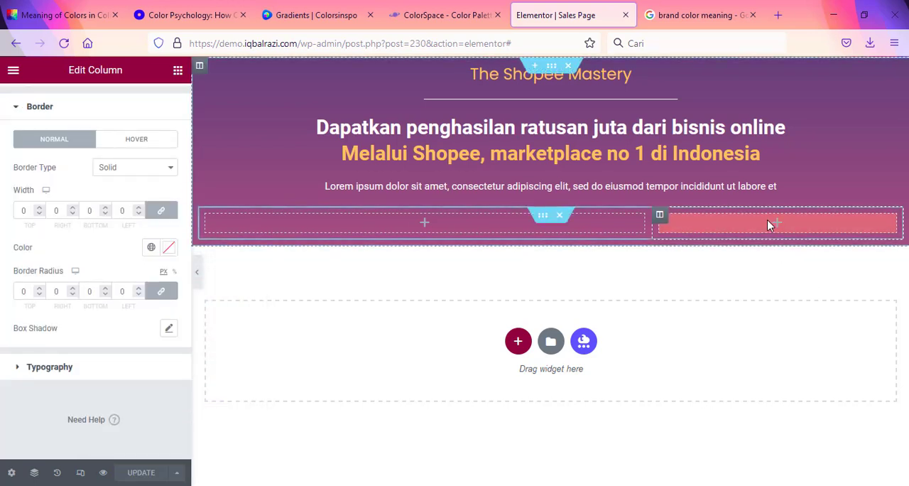
Step: Add a Heading widget to the inner section's right column and set its text color to white, #FFFFFF
{"action": "left_click", "coordinate": [177, 71]}
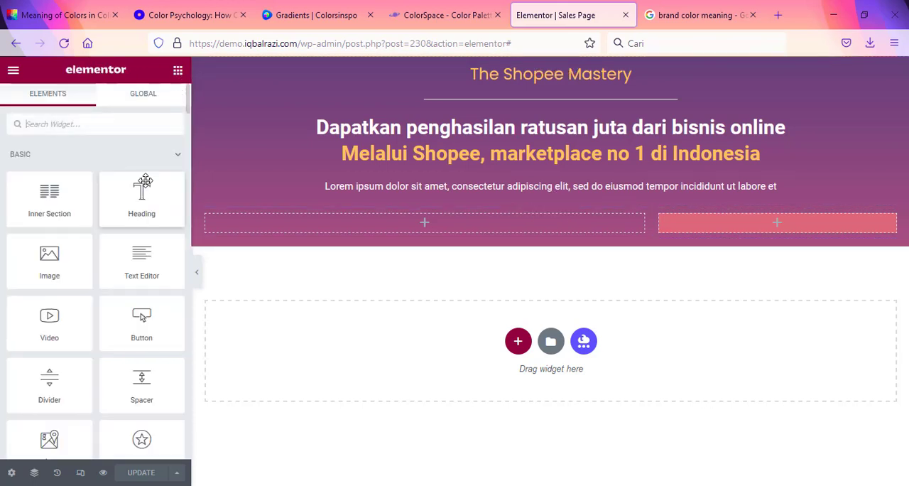
{"action": "left_click_drag", "start_coordinate": [142, 191], "coordinate": [737, 231]}
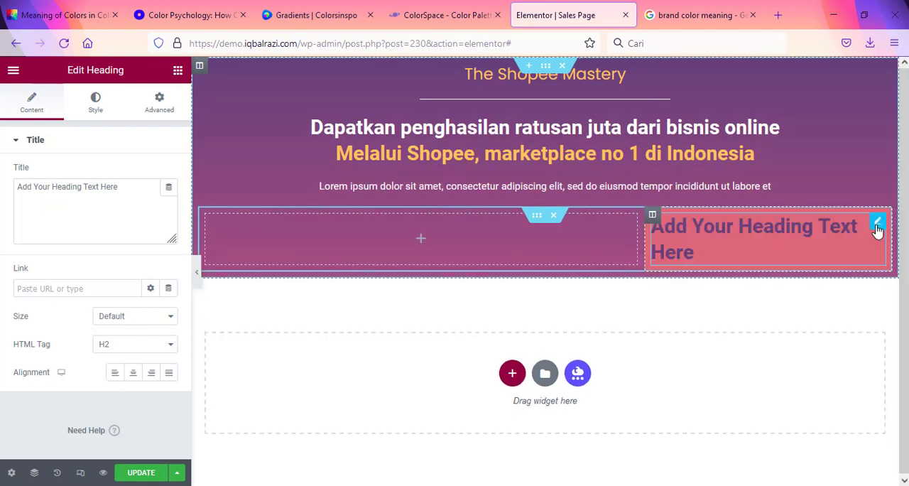
{"action": "left_click", "coordinate": [95, 101]}
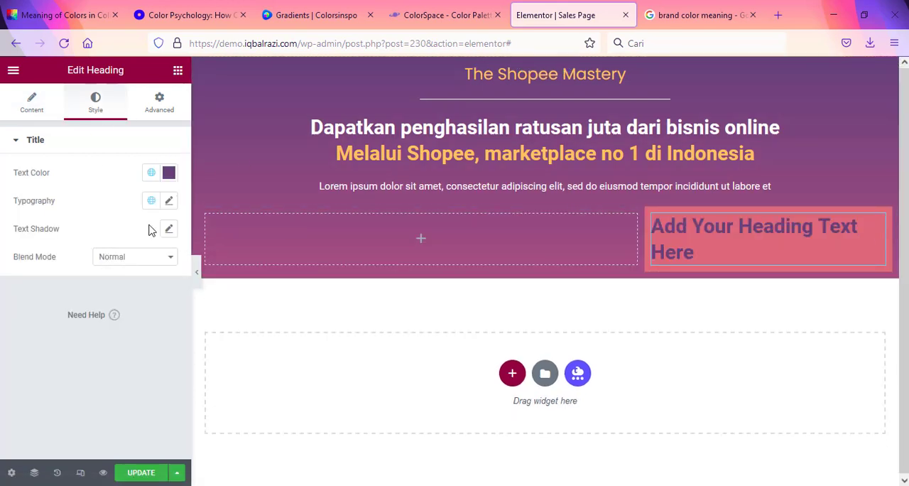
{"action": "left_click", "coordinate": [168, 172]}
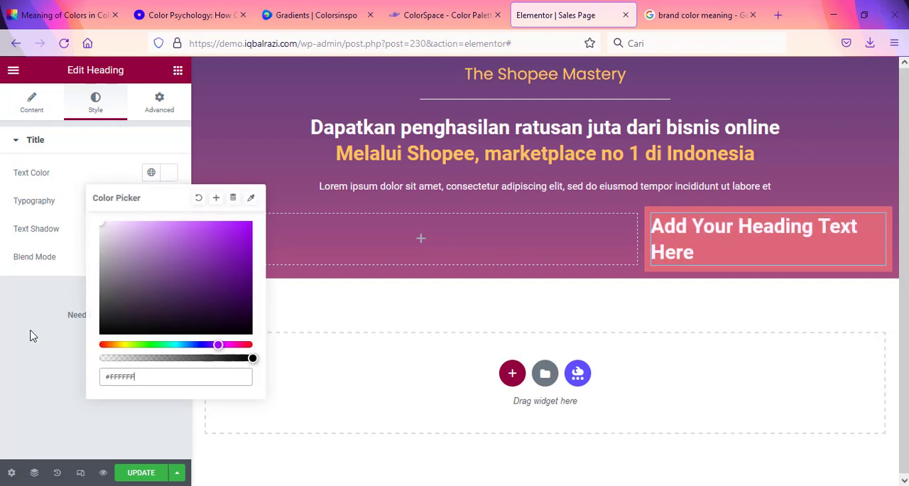
{"action": "left_click", "coordinate": [16, 348]}
Step: Set the new column heading's typography to the Poppins family at 19 px
{"action": "left_click", "coordinate": [168, 200]}
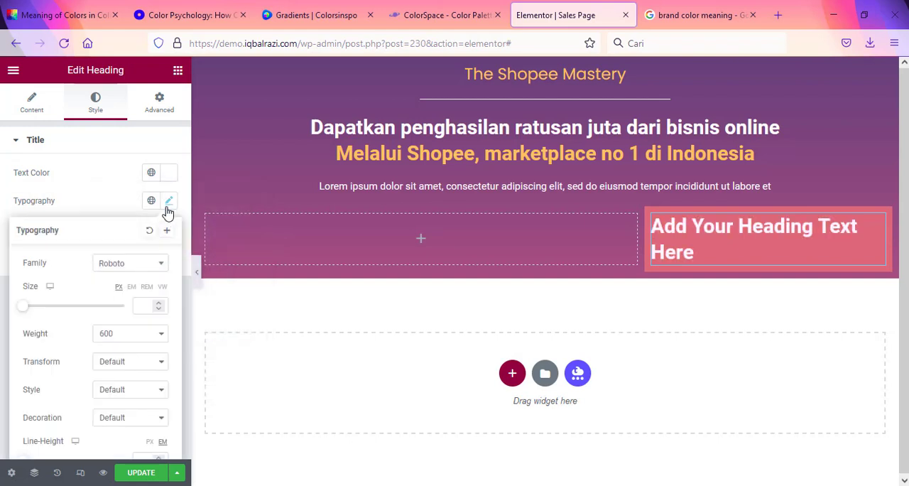
{"action": "left_click", "coordinate": [134, 274]}
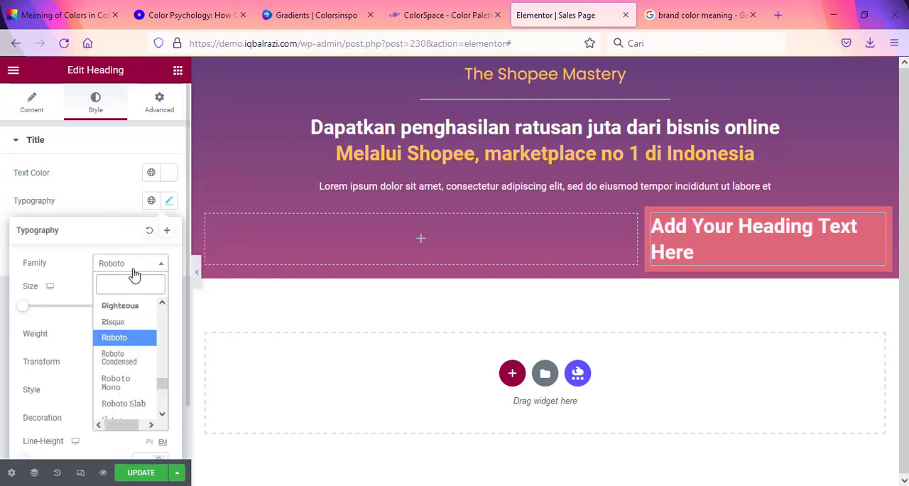
{"action": "type", "text": "pop"}
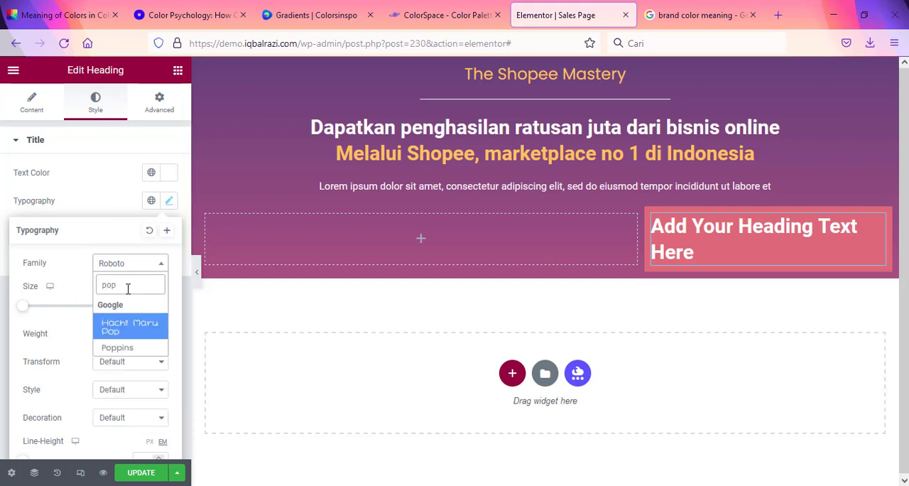
{"action": "left_click", "coordinate": [142, 347]}
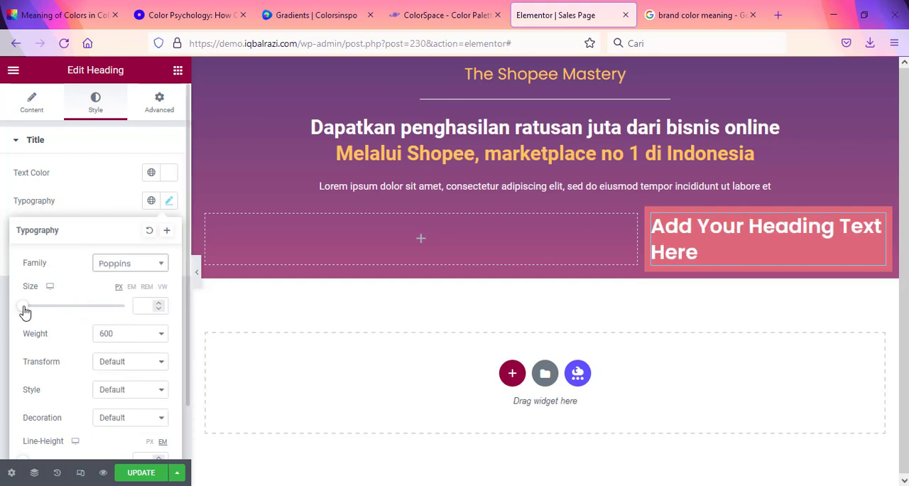
{"action": "left_click_drag", "start_coordinate": [24, 308], "coordinate": [34, 310]}
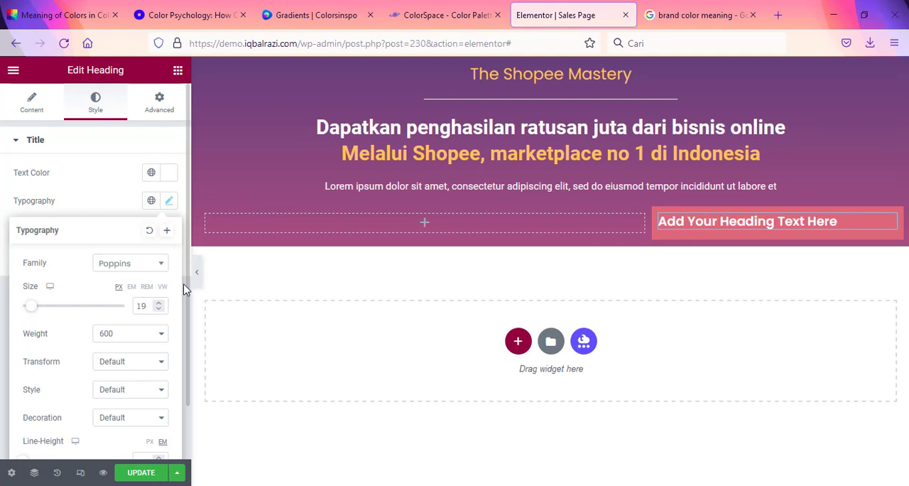
Step: Replace the column heading's title with "Ini yang akan Anda pelajari :" copied from Content.txt in Notepad
{"action": "key", "text": "alt+Tab"}
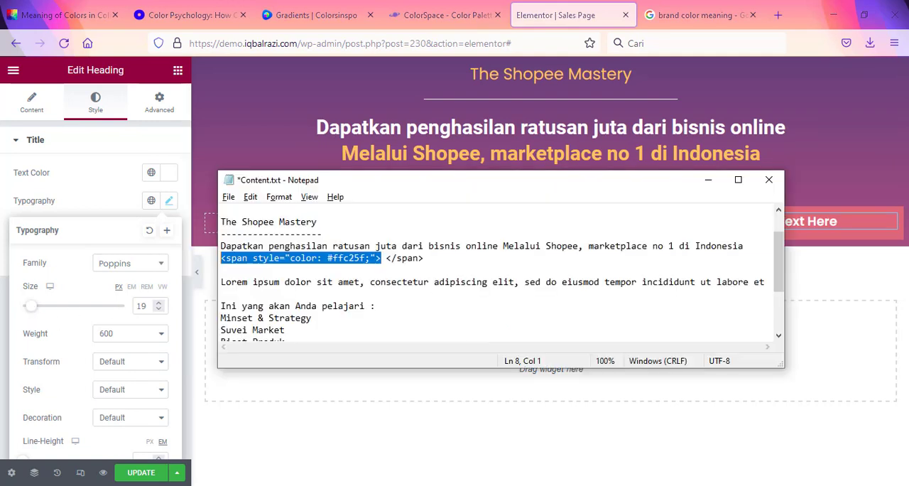
{"action": "left_click", "coordinate": [284, 283]}
{"action": "left_click_drag", "start_coordinate": [378, 305], "coordinate": [214, 305]}
{"action": "key", "text": "ctrl+c"}
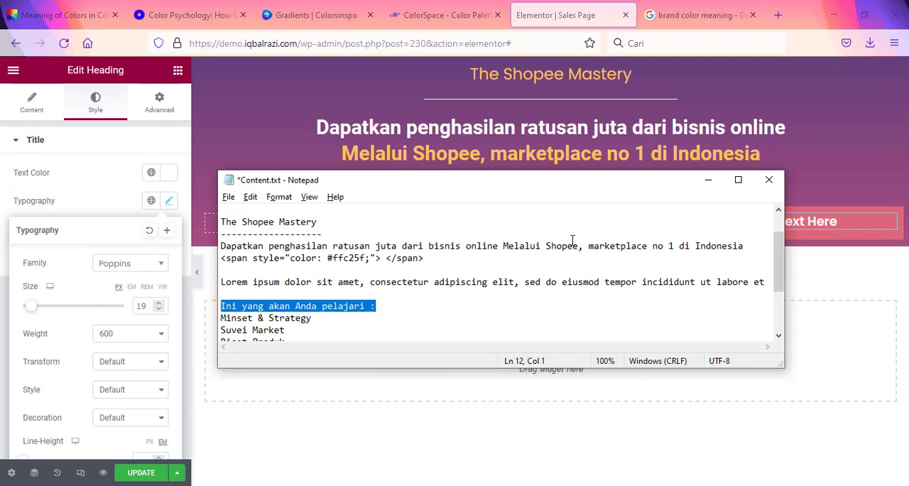
{"action": "left_click", "coordinate": [844, 221]}
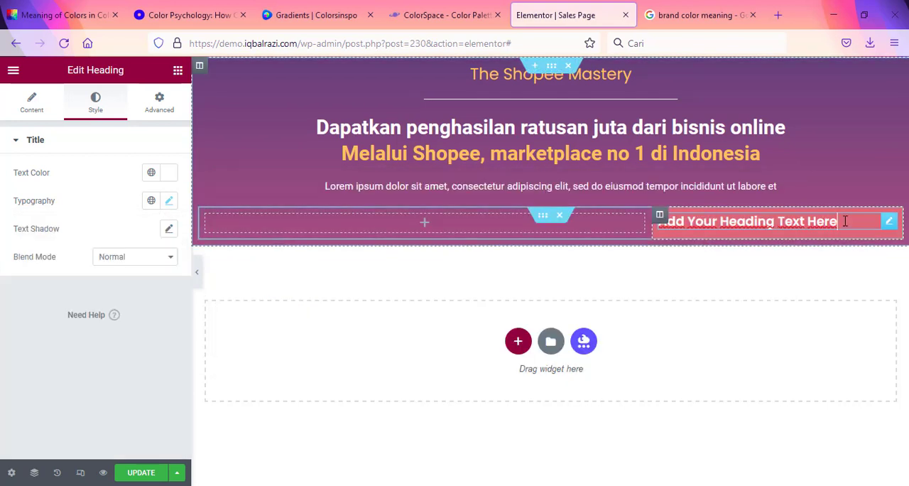
{"action": "left_click", "coordinate": [31, 103]}
{"action": "left_click_drag", "start_coordinate": [106, 186], "coordinate": [17, 166]}
{"action": "key", "text": "ctrl+v"}
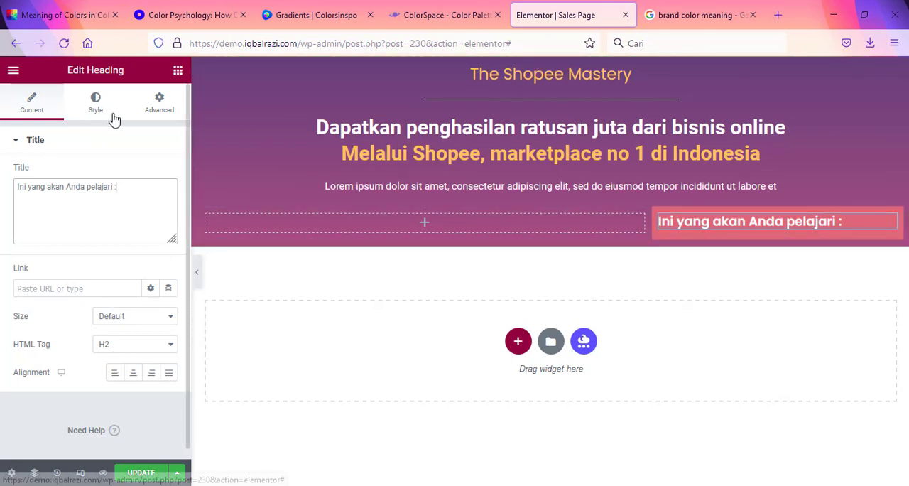
Step: Find the Icon List widget and add it below the "Ini yang akan Anda pelajari :" heading
{"action": "left_click", "coordinate": [177, 69]}
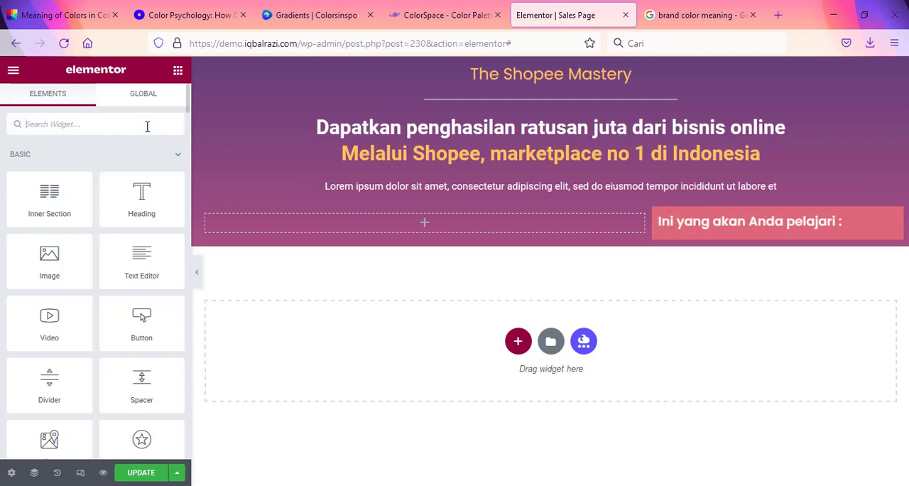
{"action": "type", "text": "icon"}
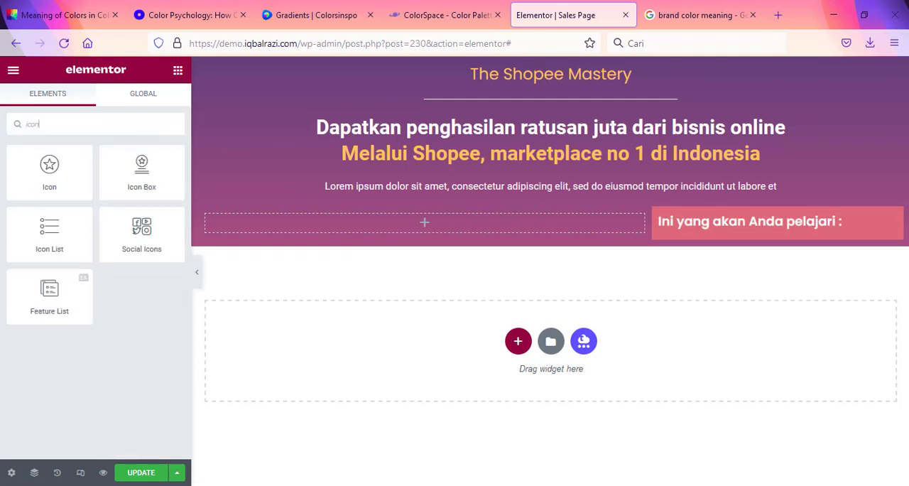
{"action": "left_click_drag", "start_coordinate": [49, 231], "coordinate": [735, 228]}
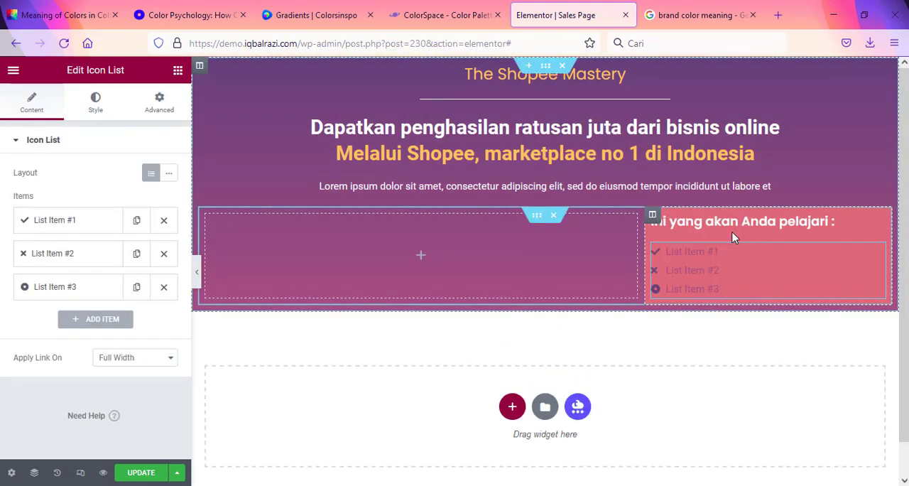
Step: Replace the first icon list item's text with "Minset & Strategy" copied from Content.txt in Notepad
{"action": "left_click", "coordinate": [78, 227]}
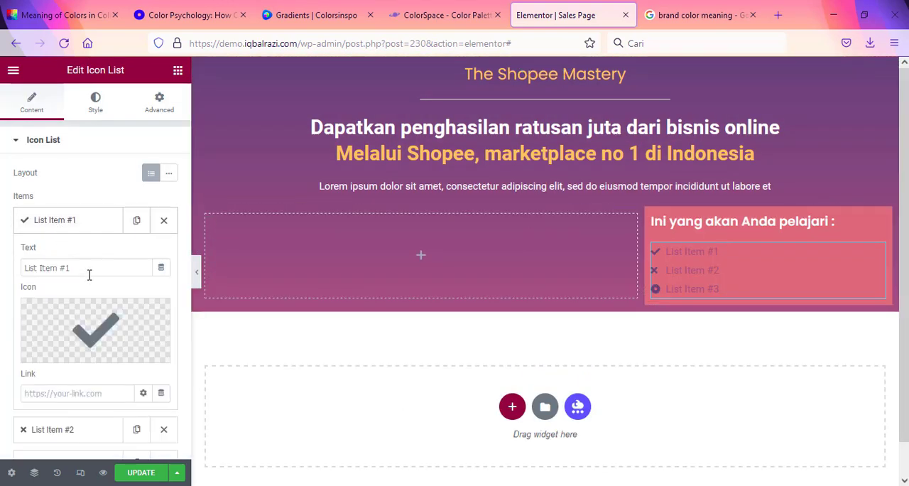
{"action": "key", "text": "alt+Tab"}
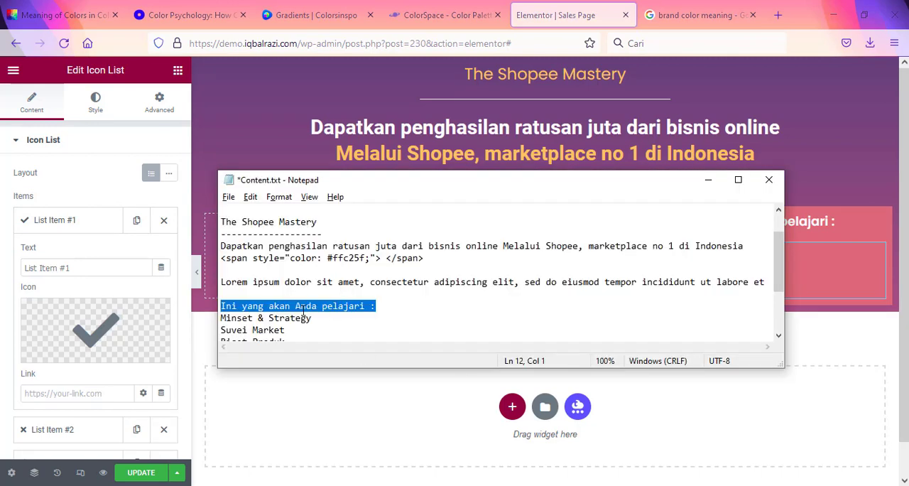
{"action": "left_click_drag", "start_coordinate": [322, 319], "coordinate": [180, 323]}
{"action": "key", "text": "ctrl+c"}
{"action": "key", "text": "alt+Tab"}
{"action": "left_click_drag", "start_coordinate": [95, 265], "coordinate": [2, 257]}
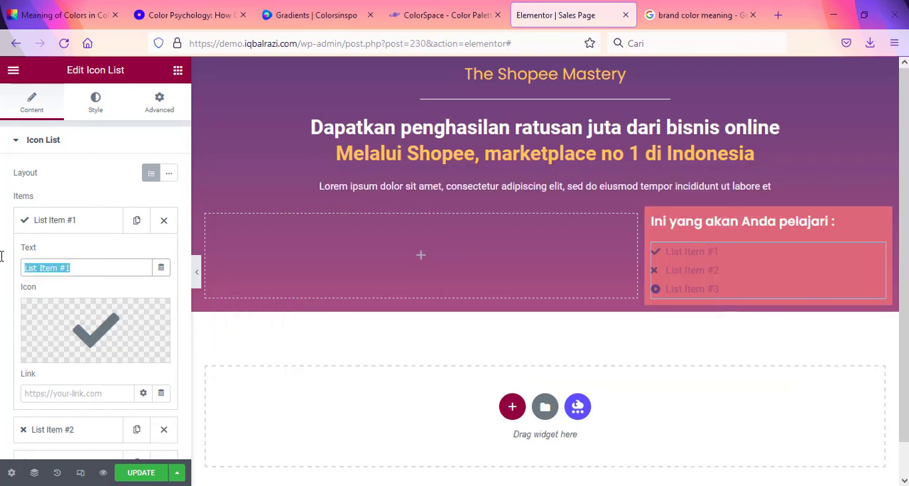
{"action": "key", "text": "ctrl+v"}
{"action": "scroll", "coordinate": [42, 277], "scroll_direction": "down", "scroll_amount": 2}
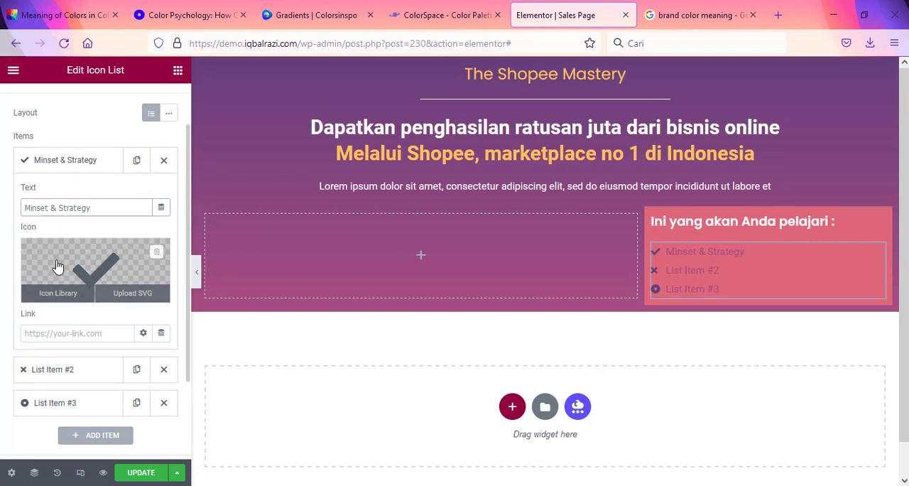
{"action": "left_click", "coordinate": [84, 162]}
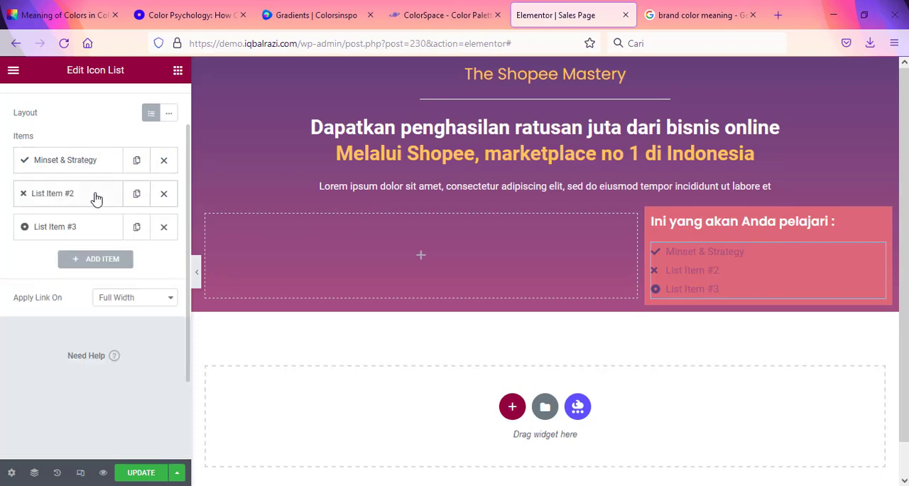
Step: Replace the second icon list item's text with "Suvei Market" copied from Content.txt in Notepad
{"action": "left_click", "coordinate": [97, 199]}
{"action": "left_click", "coordinate": [542, 482]}
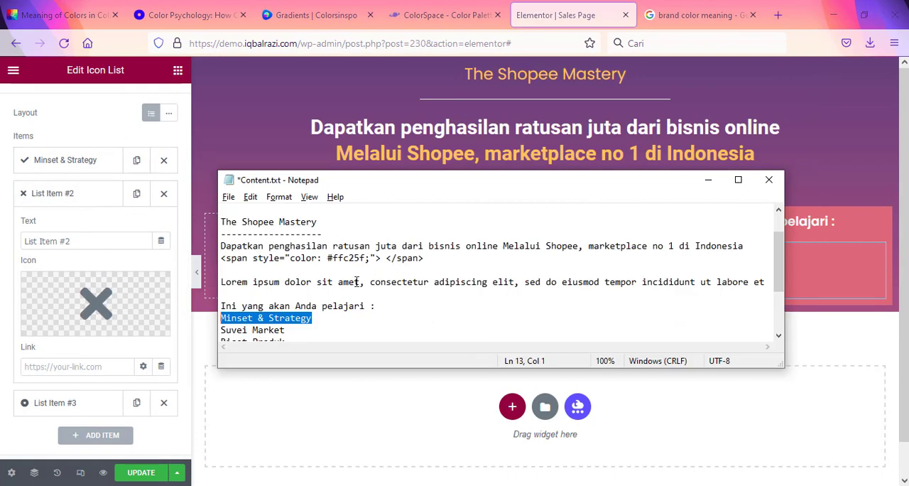
{"action": "scroll", "coordinate": [338, 320], "scroll_direction": "down", "scroll_amount": 2}
{"action": "left_click_drag", "start_coordinate": [300, 260], "coordinate": [180, 260]}
{"action": "key", "text": "ctrl+c"}
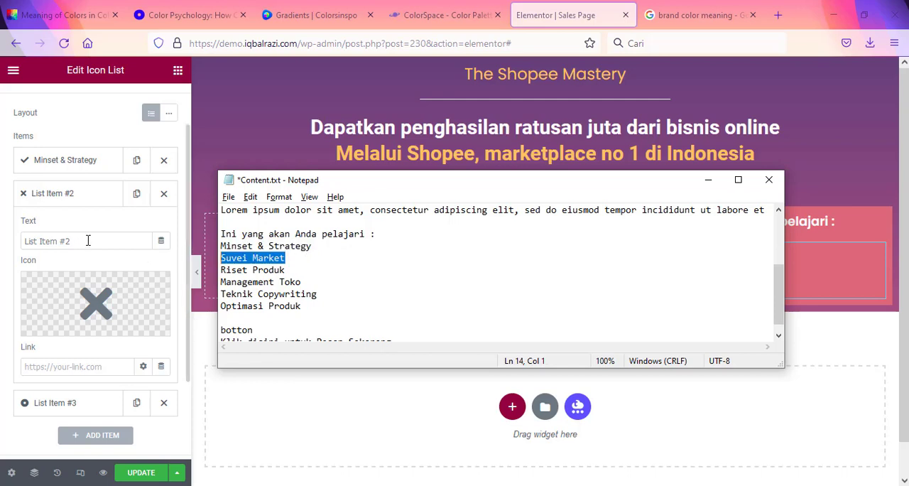
{"action": "left_click", "coordinate": [85, 239]}
{"action": "key", "text": "ctrl+a"}
{"action": "key", "text": "ctrl+v"}
{"action": "left_click", "coordinate": [93, 199]}
Step: Replace the third icon list item's text with "Riset Produk" copied from Content.txt in Notepad
{"action": "left_click", "coordinate": [99, 227]}
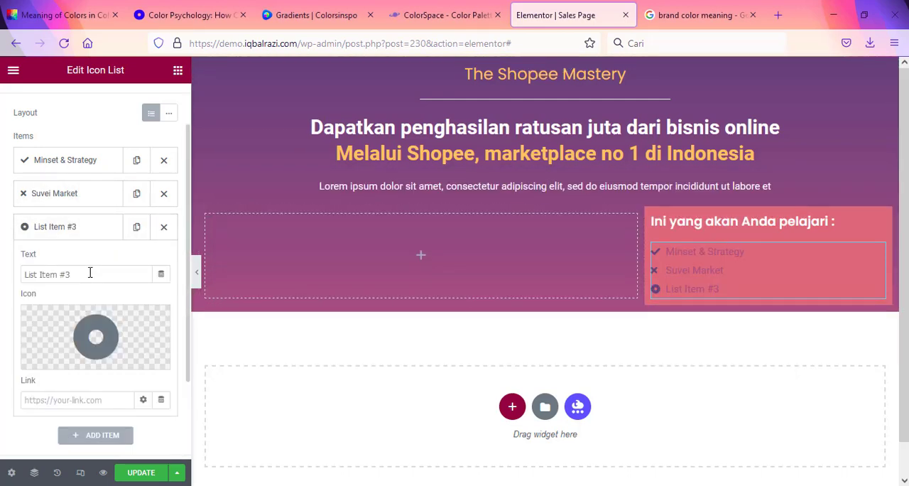
{"action": "key", "text": "alt+Tab"}
{"action": "left_click_drag", "start_coordinate": [310, 272], "coordinate": [148, 274]}
{"action": "key", "text": "ctrl+c"}
{"action": "left_click", "coordinate": [147, 274]}
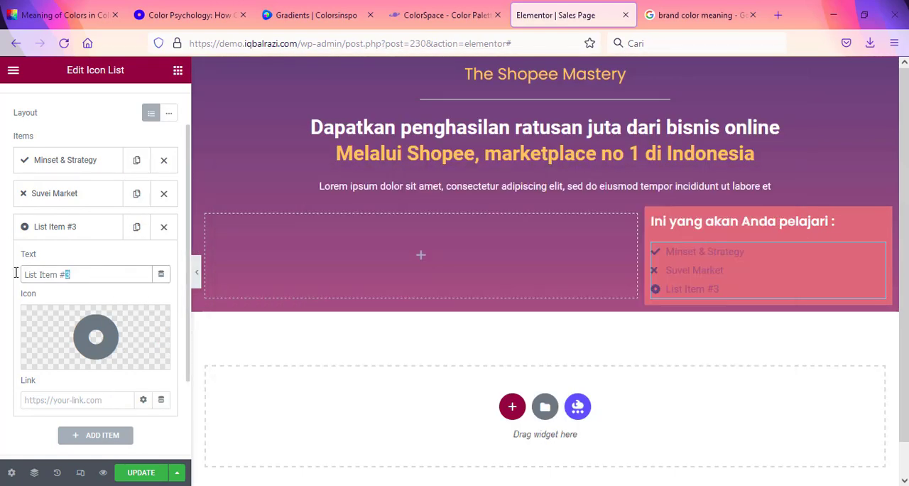
{"action": "key", "text": "ctrl+a"}
{"action": "key", "text": "ctrl+v"}
{"action": "left_click", "coordinate": [92, 237]}
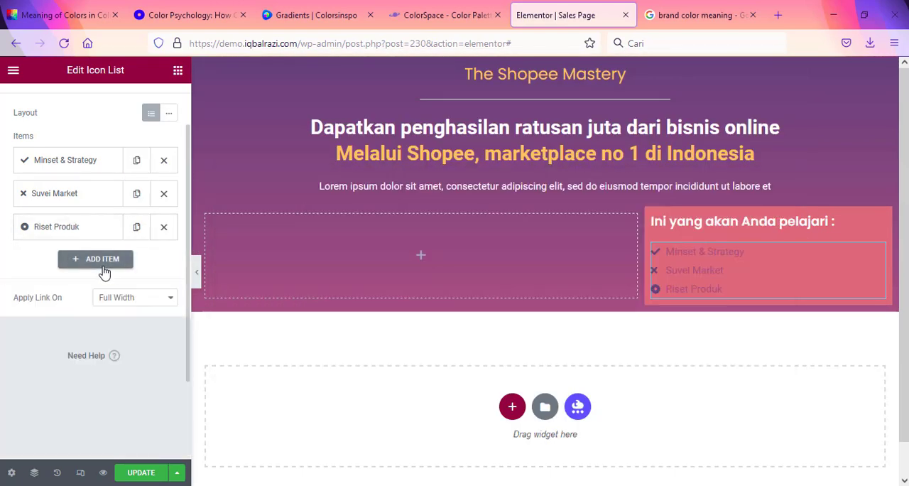
Step: Duplicate the "Riset Produk" list item and replace the copy's text with "Management Toko" from Content.txt in Notepad
{"action": "left_click", "coordinate": [136, 226]}
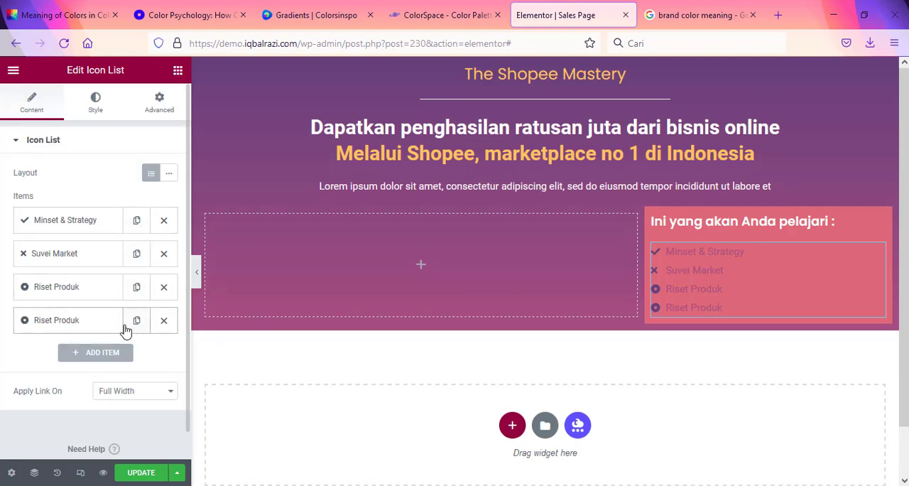
{"action": "key", "text": "alt+Tab"}
{"action": "left_click_drag", "start_coordinate": [311, 284], "coordinate": [191, 281]}
{"action": "key", "text": "ctrl+c"}
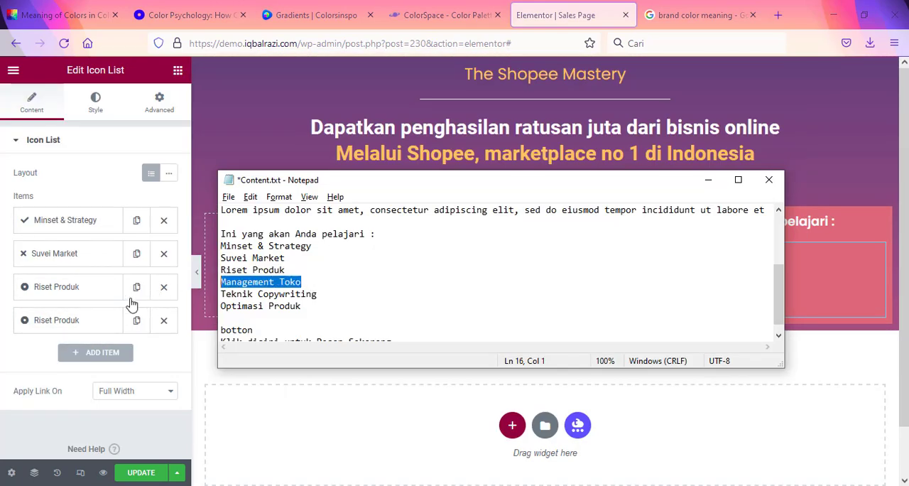
{"action": "left_click", "coordinate": [95, 323]}
{"action": "left_click_drag", "start_coordinate": [81, 367], "coordinate": [21, 366]}
{"action": "key", "text": "ctrl+v"}
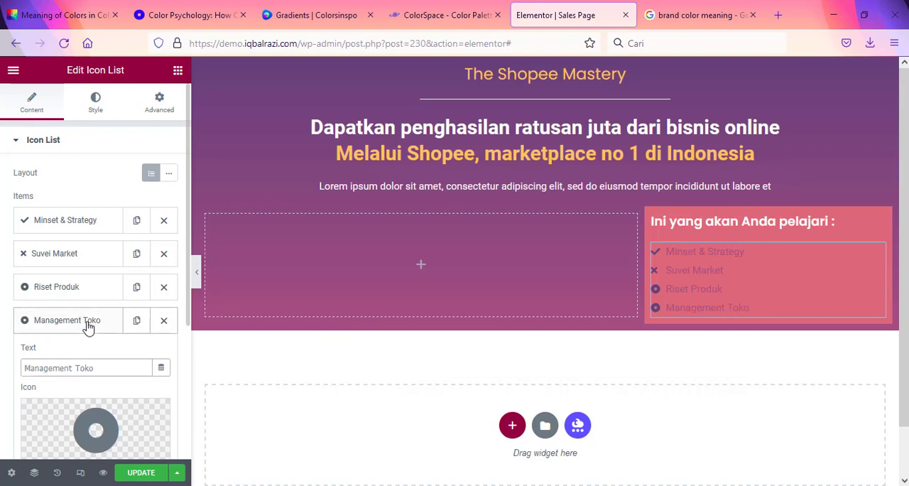
{"action": "left_click", "coordinate": [91, 323]}
Step: Duplicate the "Management Toko" list item and replace the copy's text with "Teknik Copywriting" from Content.txt in Notepad
{"action": "left_click", "coordinate": [138, 321]}
{"action": "key", "text": "alt+Tab"}
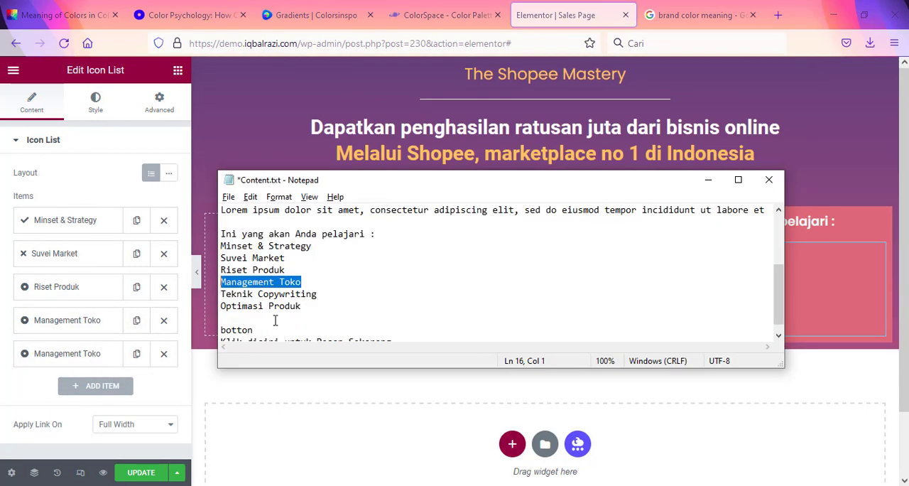
{"action": "left_click_drag", "start_coordinate": [343, 297], "coordinate": [217, 293]}
{"action": "left_click", "coordinate": [85, 362]}
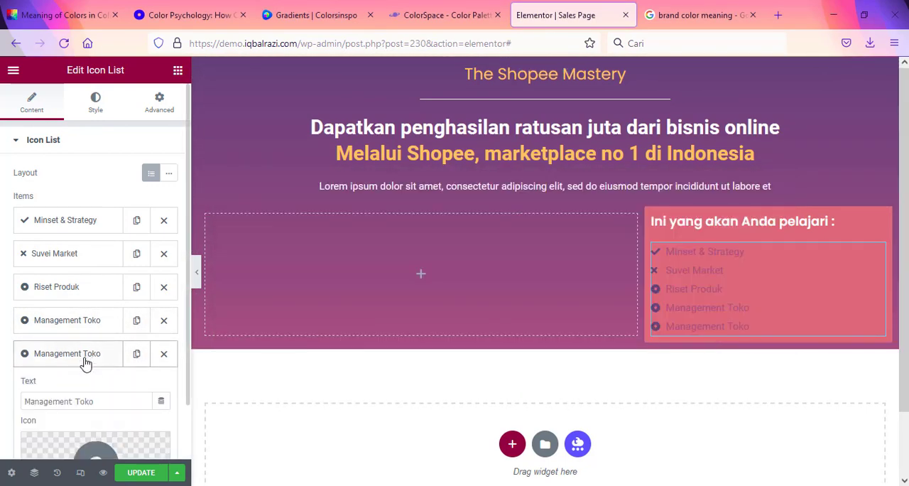
{"action": "triple_click", "coordinate": [100, 406]}
{"action": "key", "text": "ctrl+v"}
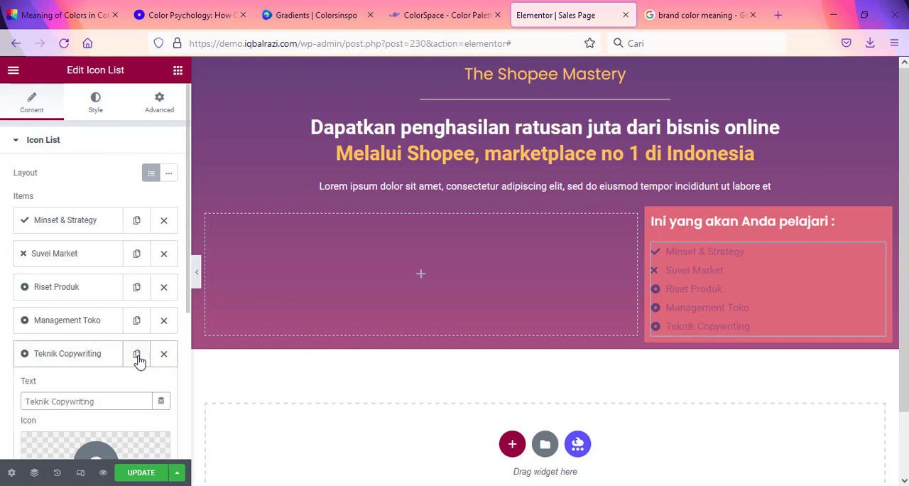
Step: Duplicate the "Teknik Copywriting" list item and replace the copy's text with "Optimasi Produk" from Content.txt in Notepad
{"action": "left_click", "coordinate": [137, 355]}
{"action": "scroll", "coordinate": [118, 364], "scroll_direction": "down", "scroll_amount": 3}
{"action": "left_click", "coordinate": [90, 235]}
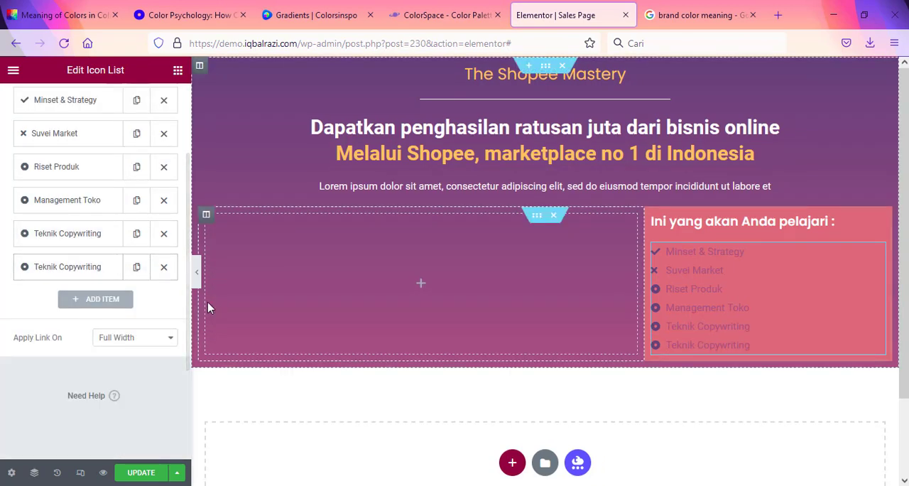
{"action": "left_click", "coordinate": [85, 268]}
{"action": "key", "text": "alt+Tab"}
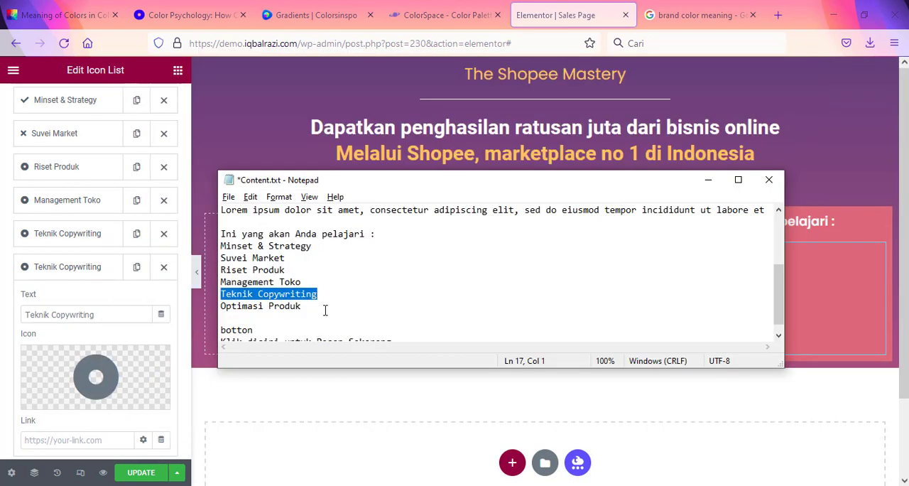
{"action": "key", "text": "Down"}
{"action": "key", "text": "End"}
{"action": "key", "text": "shift+Home"}
{"action": "key", "text": "ctrl+c"}
{"action": "left_click_drag", "start_coordinate": [108, 312], "coordinate": [3, 301]}
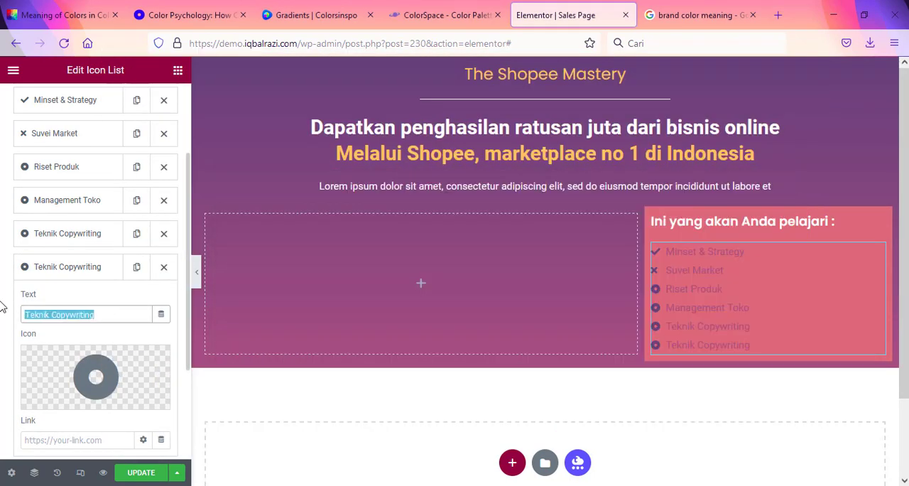
{"action": "key", "text": "ctrl+v"}
{"action": "left_click", "coordinate": [72, 267]}
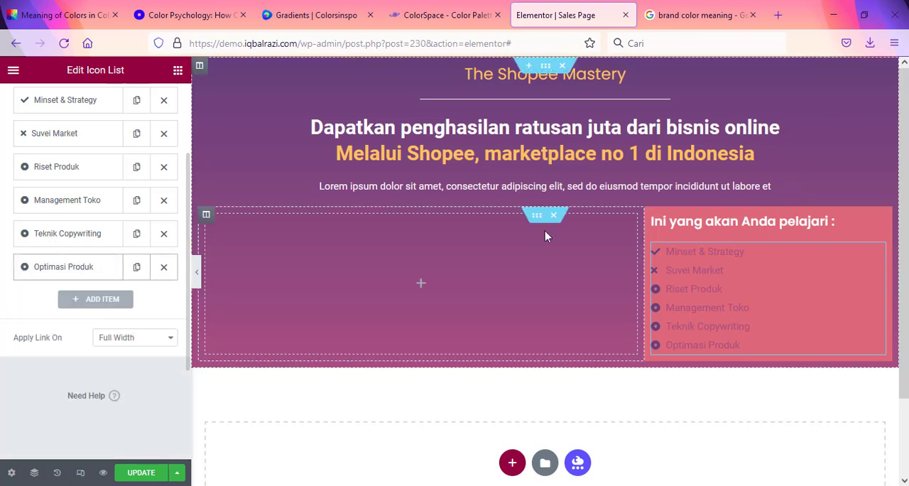
Step: Change the "Minset & Strategy" list item's icon to the solid check circle from the icon library
{"action": "scroll", "coordinate": [61, 243], "scroll_direction": "up", "scroll_amount": 2}
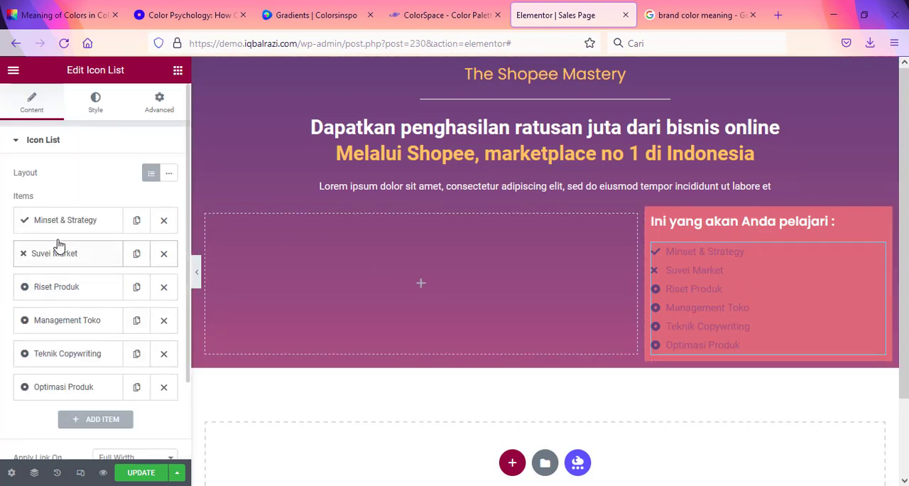
{"action": "left_click", "coordinate": [61, 227]}
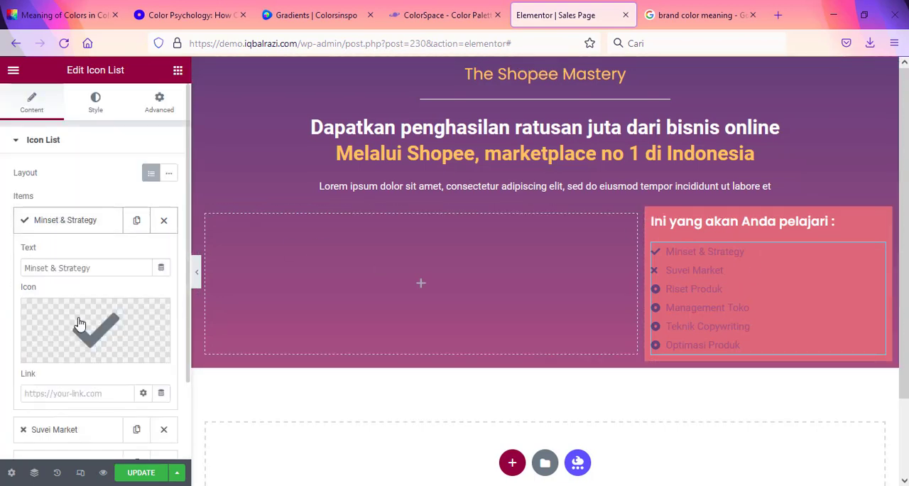
{"action": "left_click", "coordinate": [81, 352]}
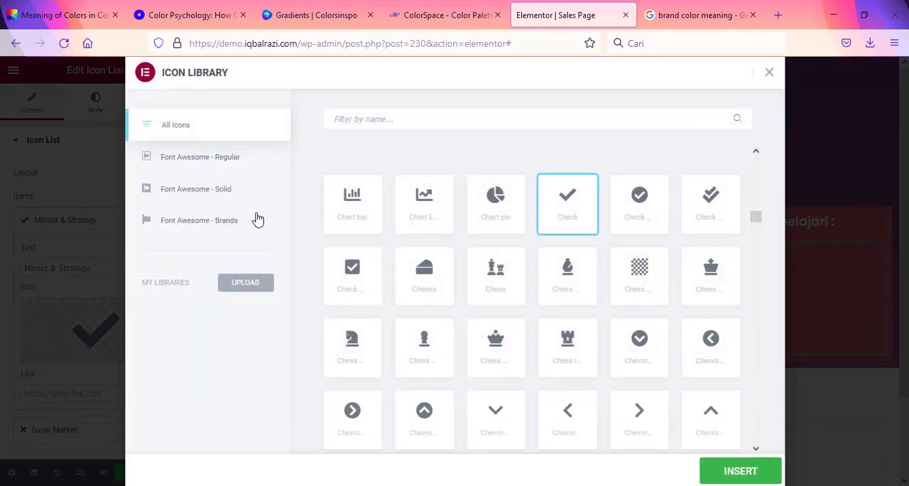
{"action": "left_click", "coordinate": [650, 199]}
{"action": "left_click", "coordinate": [743, 471]}
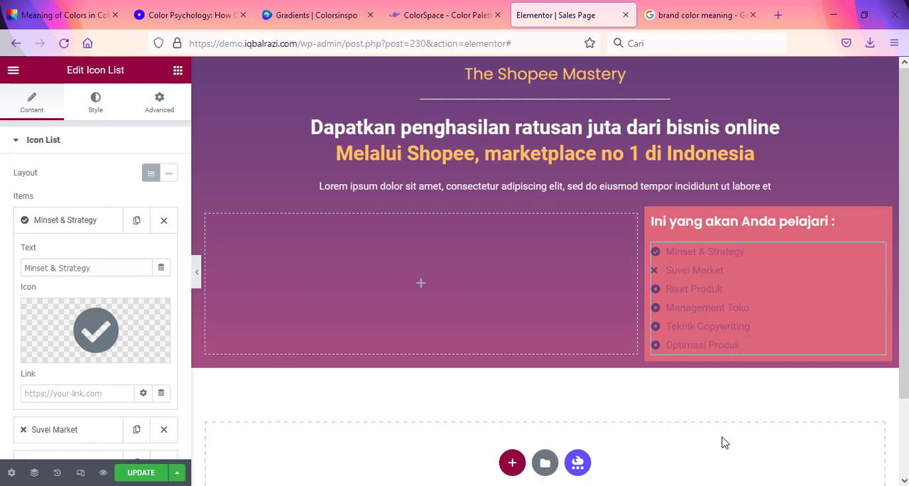
{"action": "left_click", "coordinate": [81, 220]}
Step: Filter the icon library by "che" and set the "Suvei Market" list item's icon to the solid check circle
{"action": "left_click", "coordinate": [83, 250]}
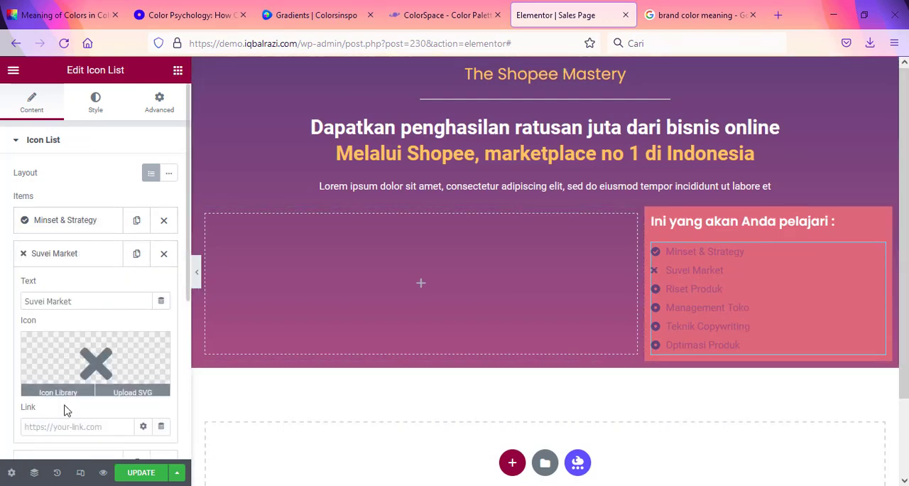
{"action": "left_click", "coordinate": [71, 394]}
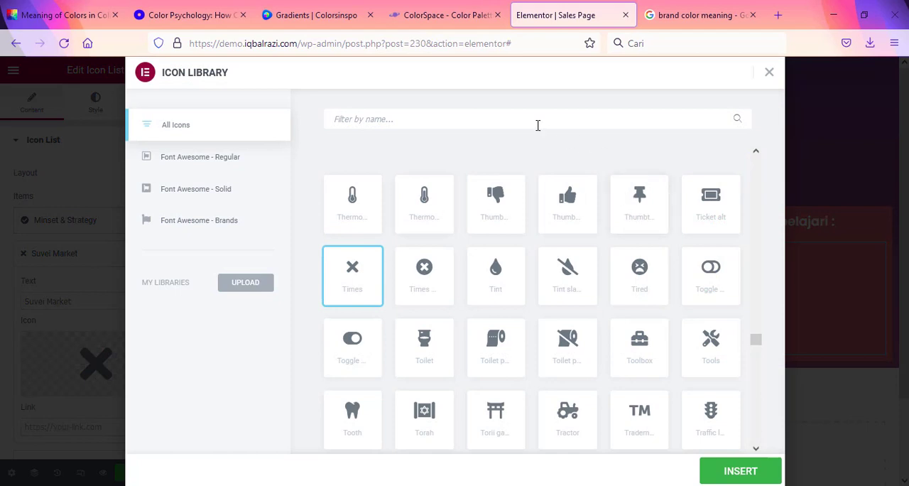
{"action": "scroll", "coordinate": [537, 298], "scroll_direction": "up", "scroll_amount": 5}
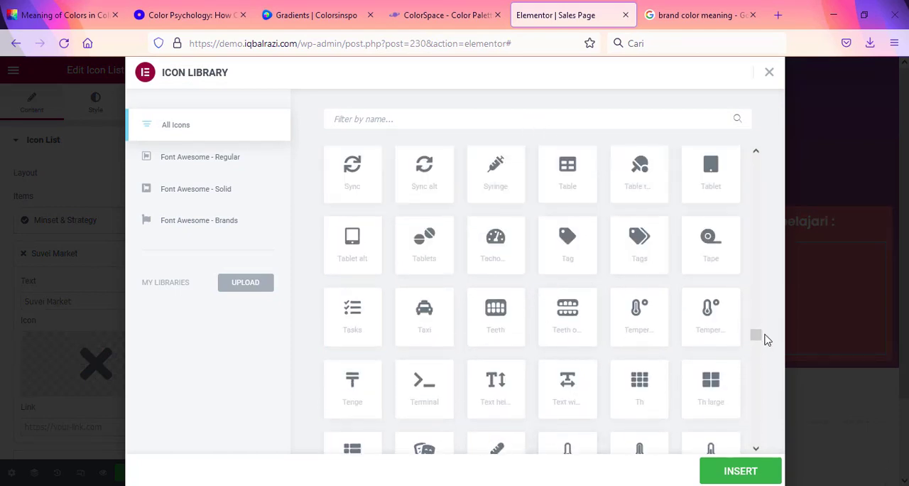
{"action": "left_click_drag", "start_coordinate": [755, 334], "coordinate": [786, 132]}
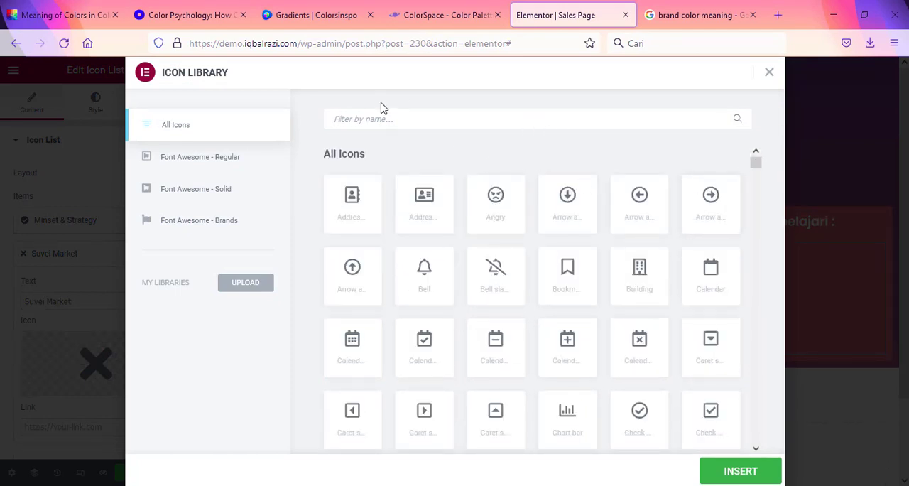
{"action": "type", "text": "che"}
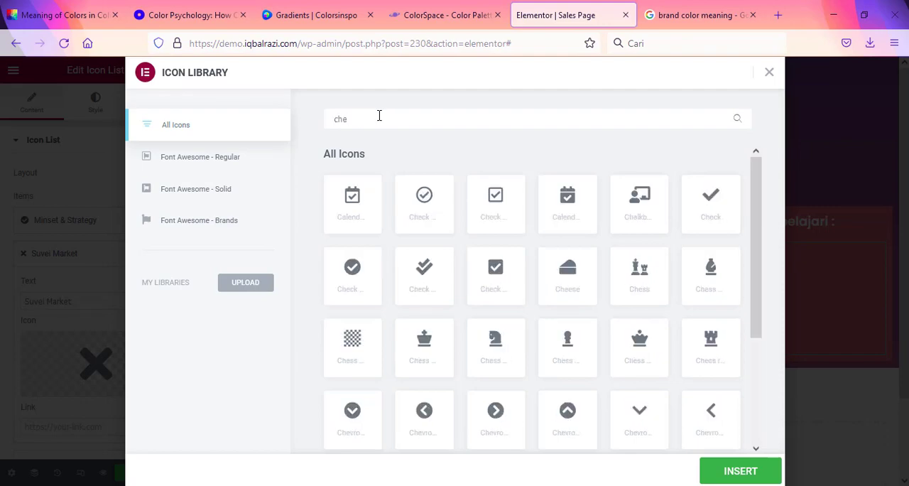
{"action": "left_click", "coordinate": [346, 278]}
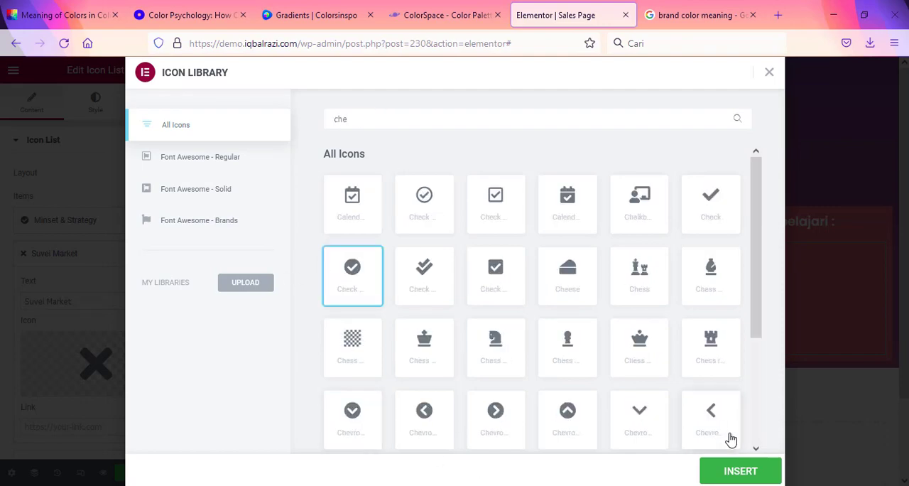
{"action": "left_click", "coordinate": [736, 471]}
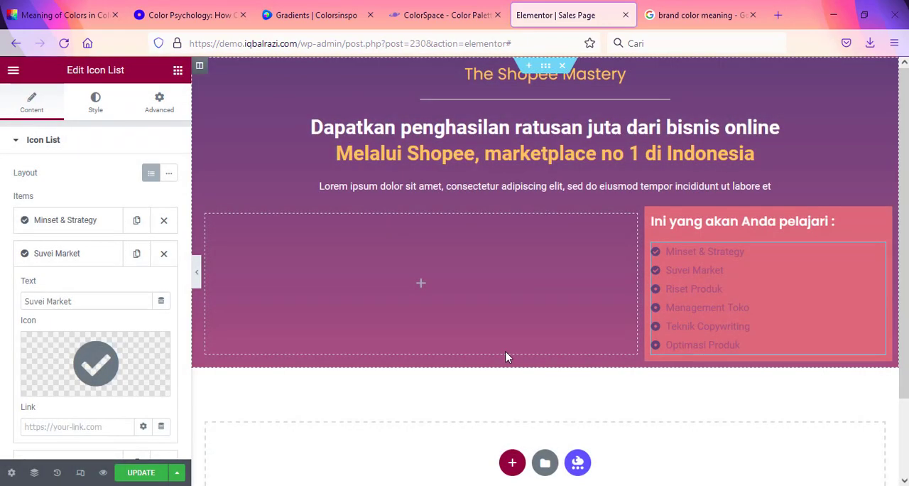
{"action": "left_click", "coordinate": [71, 252]}
Step: Filter the icon library by "chec" and set the "Riset Produk" list item's icon to the solid check circle
{"action": "left_click", "coordinate": [70, 287]}
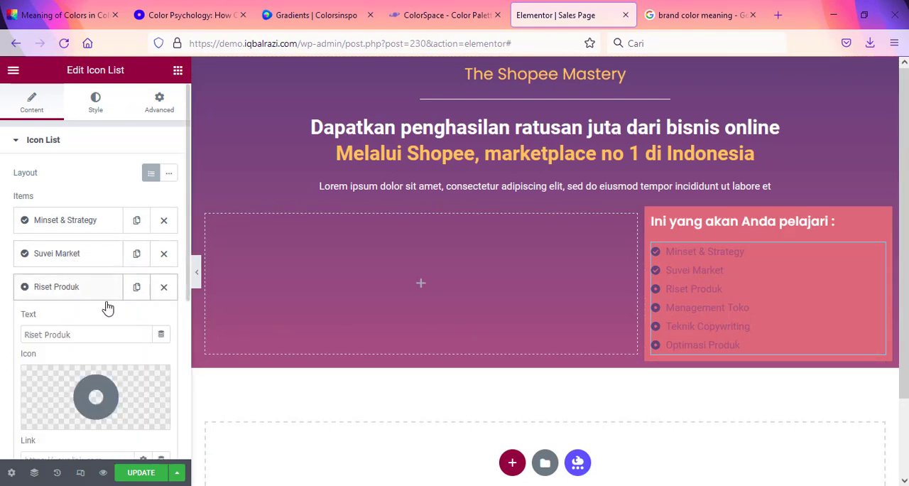
{"action": "left_click", "coordinate": [73, 421]}
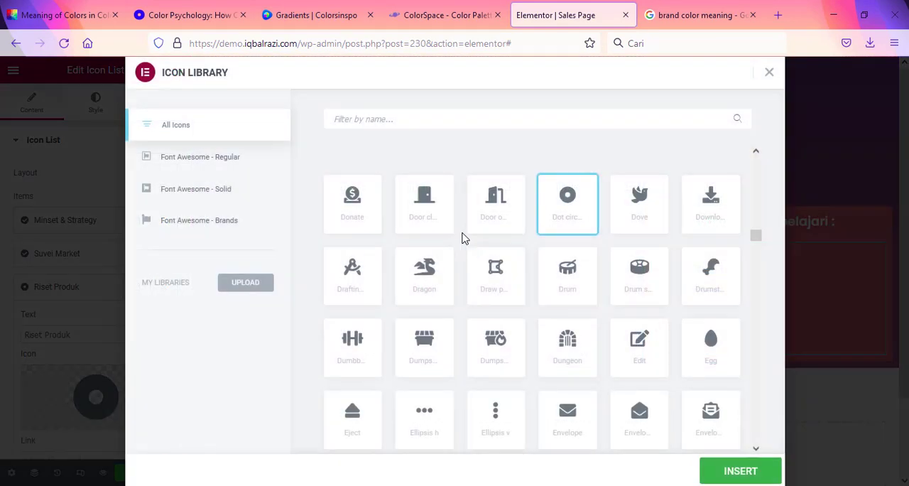
{"action": "left_click", "coordinate": [408, 122]}
{"action": "type", "text": "che"}
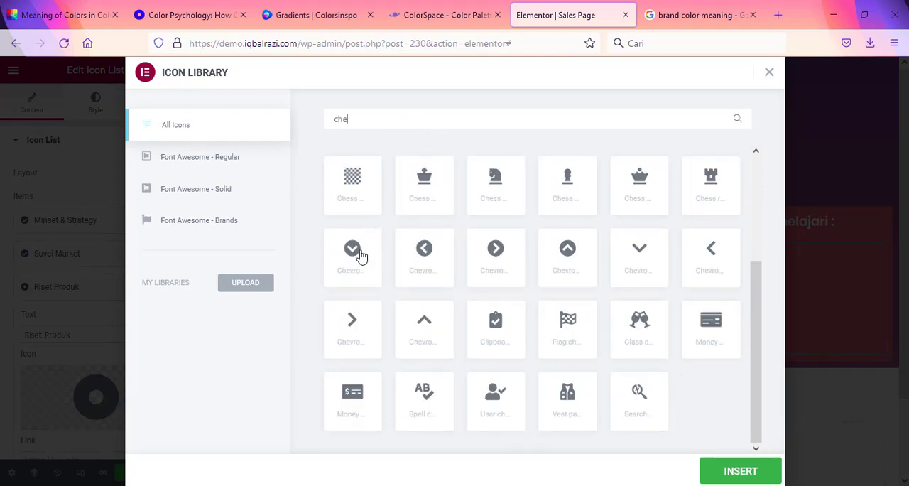
{"action": "type", "text": "c"}
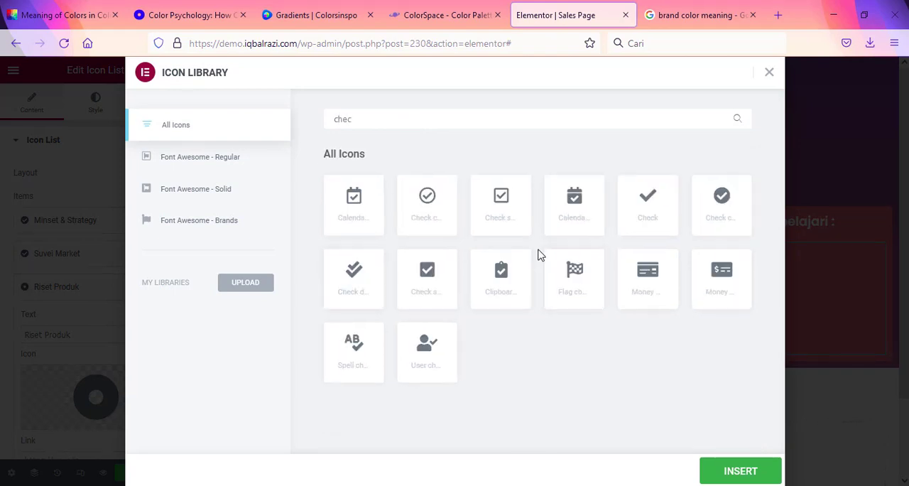
{"action": "left_click", "coordinate": [724, 201]}
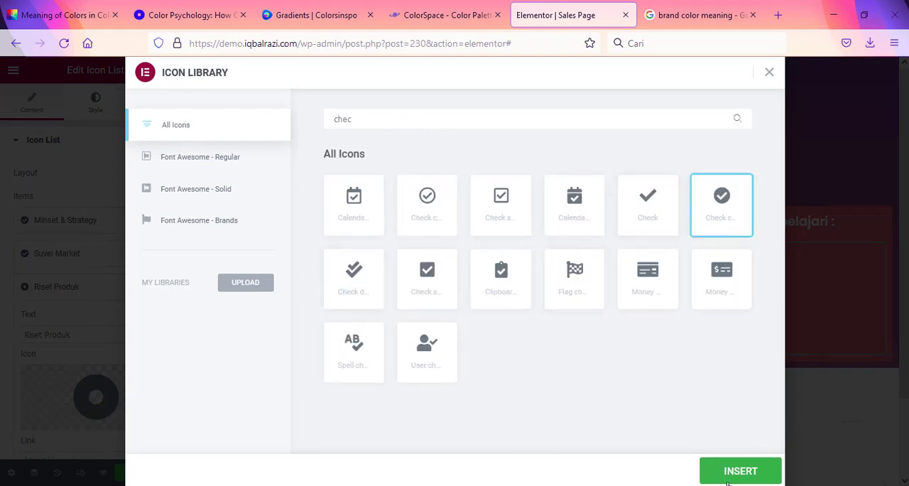
{"action": "left_click", "coordinate": [741, 470]}
{"action": "scroll", "coordinate": [69, 262], "scroll_direction": "down", "scroll_amount": 1}
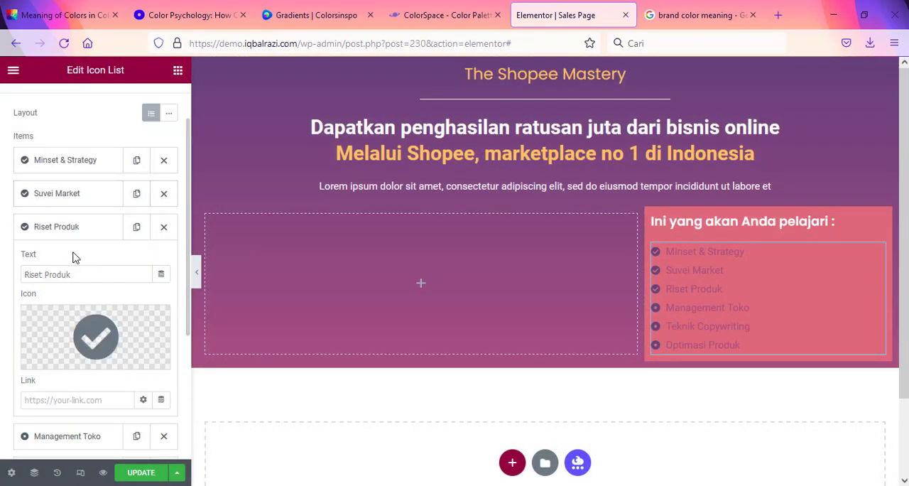
{"action": "left_click", "coordinate": [75, 228]}
Step: Filter the icon library by "check" and set the "Management Toko" list item's icon to the solid check circle
{"action": "left_click", "coordinate": [84, 260]}
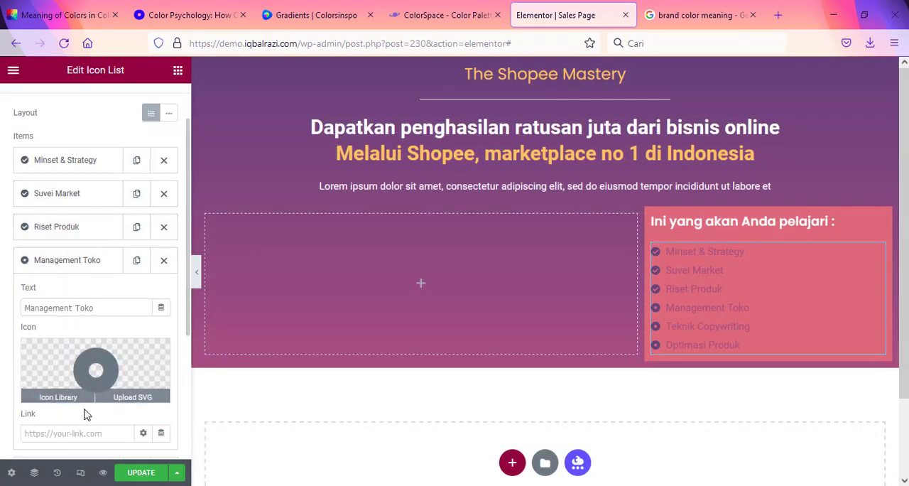
{"action": "left_click", "coordinate": [61, 396]}
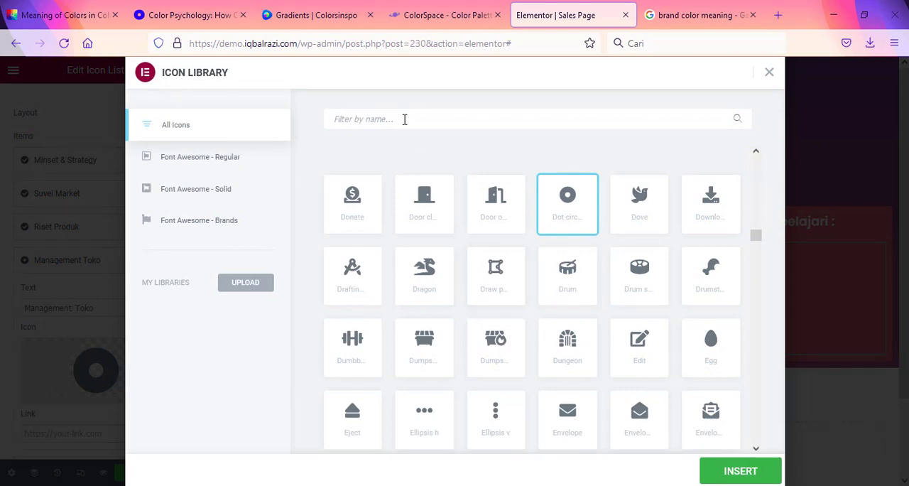
{"action": "type", "text": "c"}
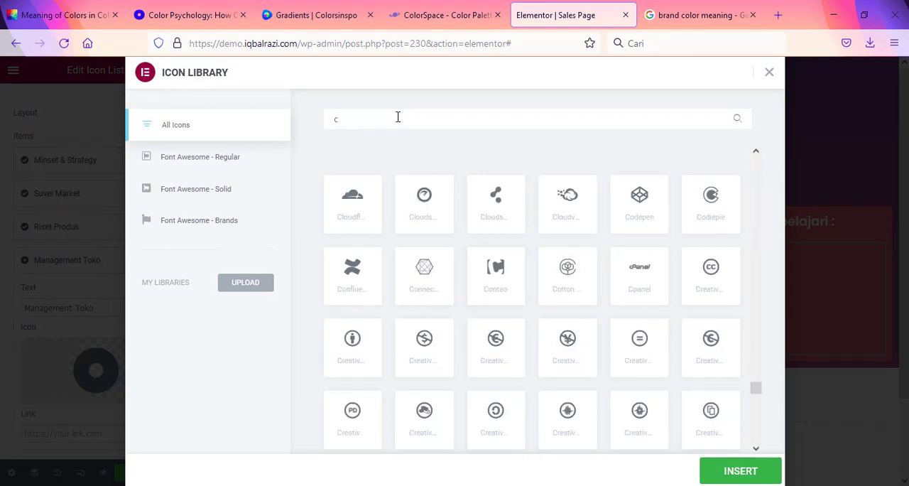
{"action": "type", "text": "heck"}
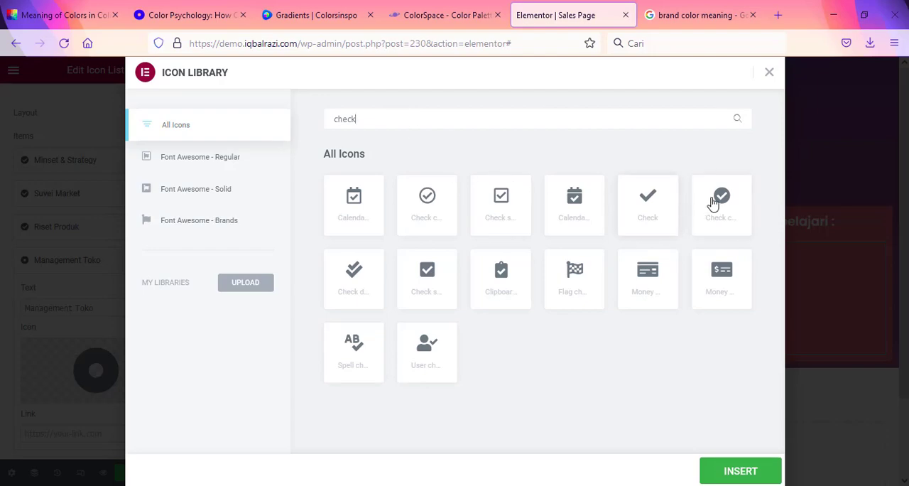
{"action": "left_click", "coordinate": [713, 204]}
{"action": "left_click", "coordinate": [731, 472]}
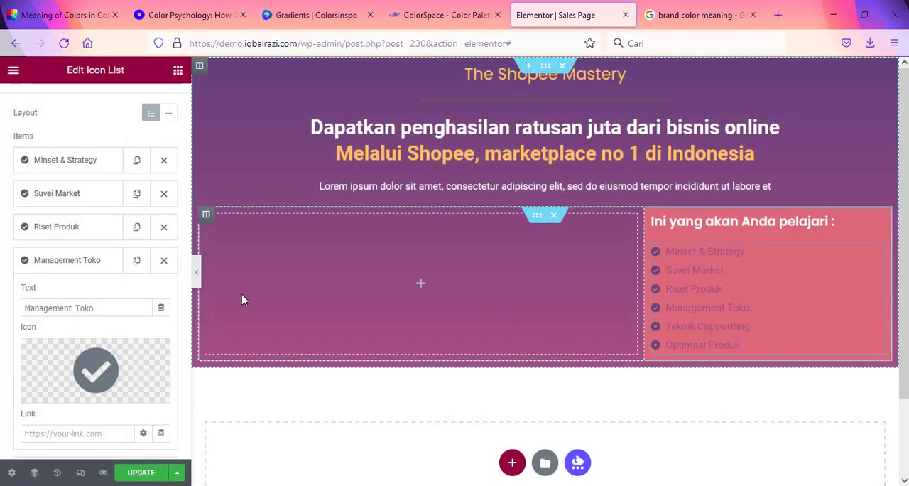
{"action": "left_click", "coordinate": [80, 262]}
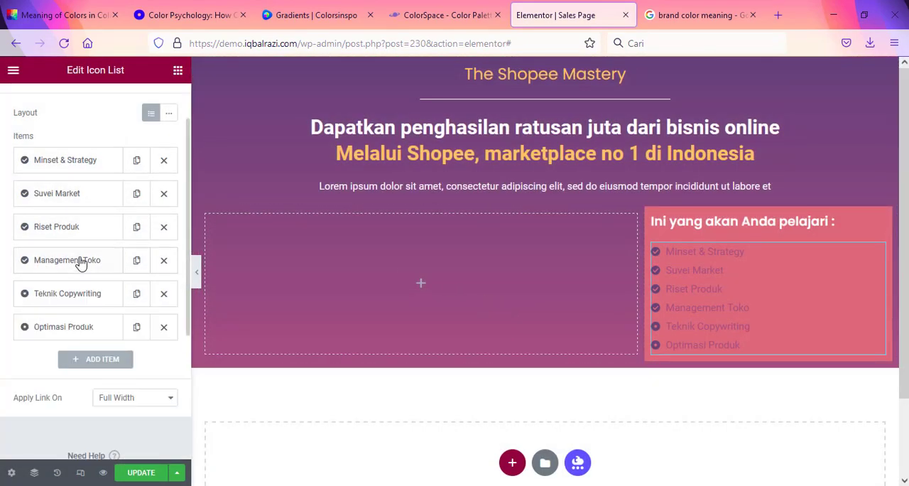
Step: Filter the icon library by "chec" and set the "Teknik Copywriting" list item's icon to the solid check circle
{"action": "left_click", "coordinate": [84, 295]}
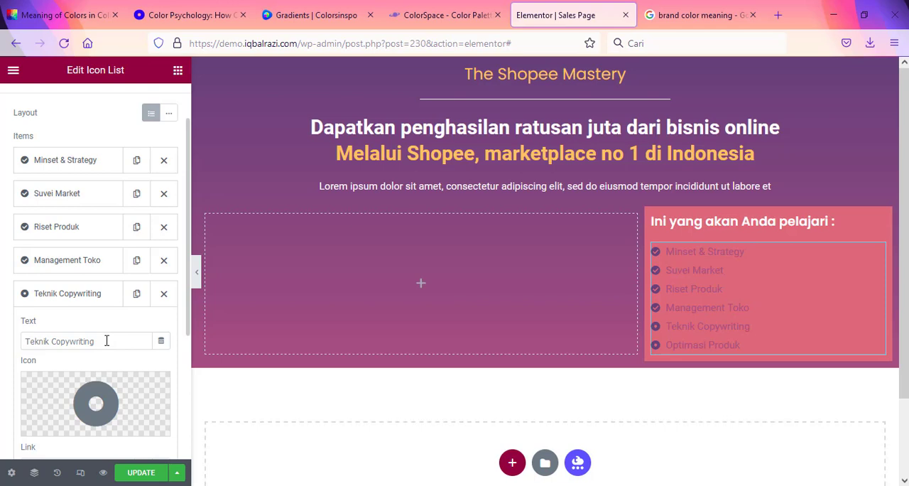
{"action": "left_click", "coordinate": [490, 485]}
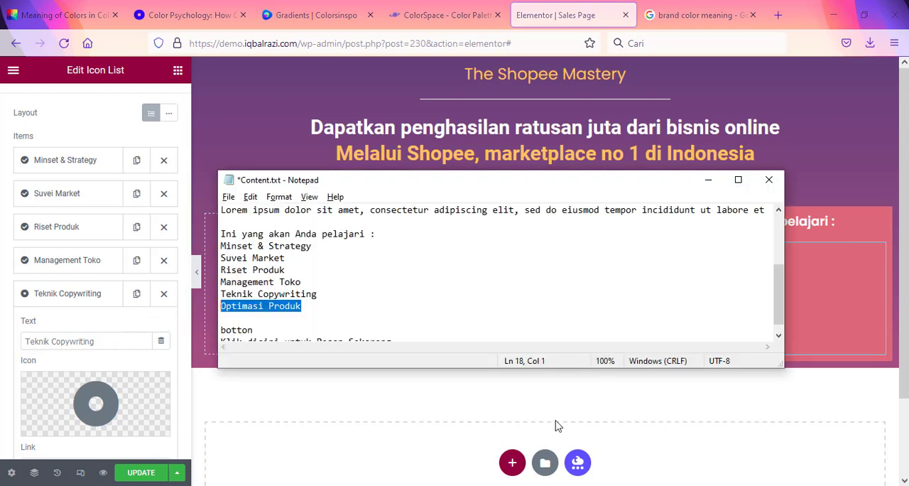
{"action": "left_click", "coordinate": [323, 306]}
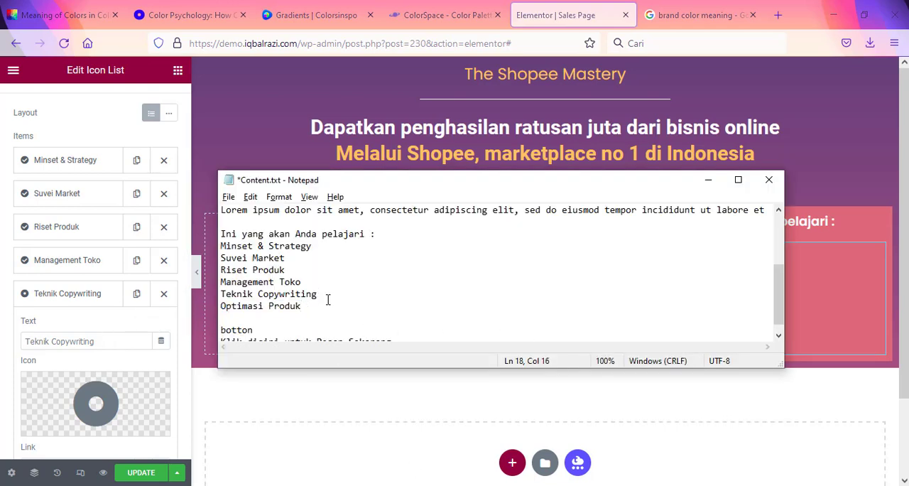
{"action": "left_click", "coordinate": [51, 340]}
{"action": "scroll", "coordinate": [71, 344], "scroll_direction": "down", "scroll_amount": 3}
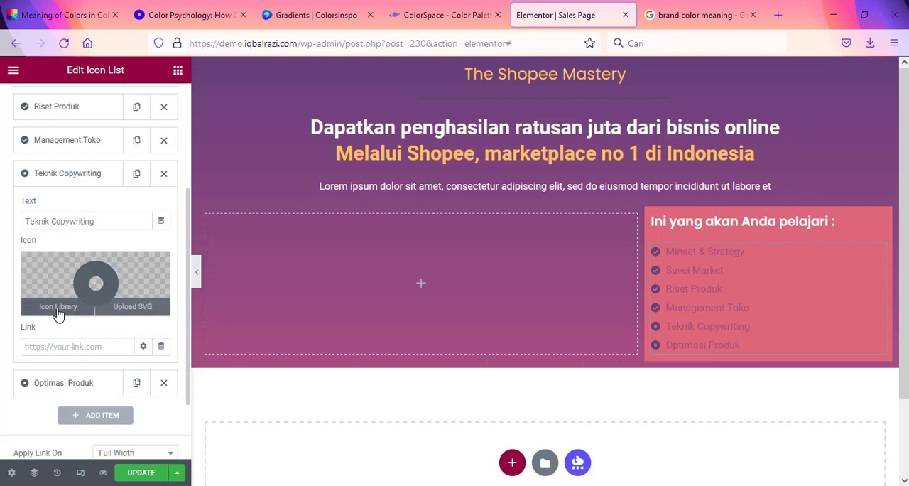
{"action": "left_click", "coordinate": [64, 306]}
{"action": "type", "text": "c"}
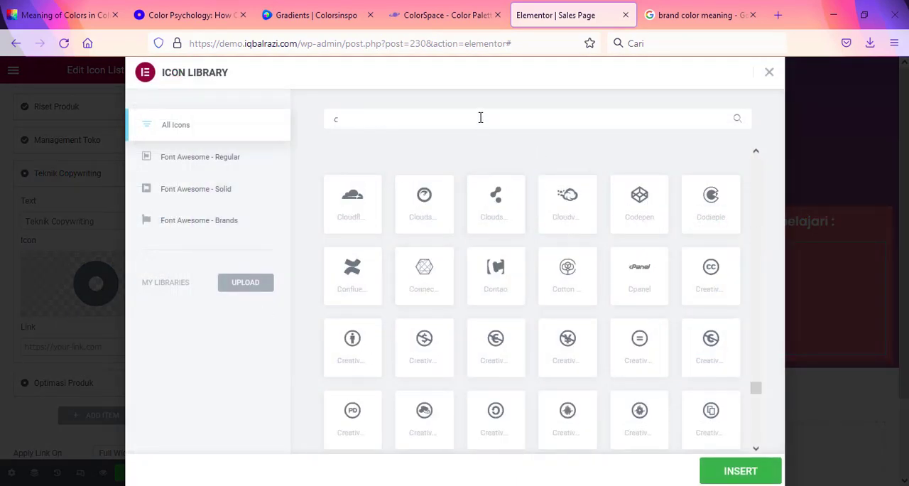
{"action": "type", "text": "orr"}
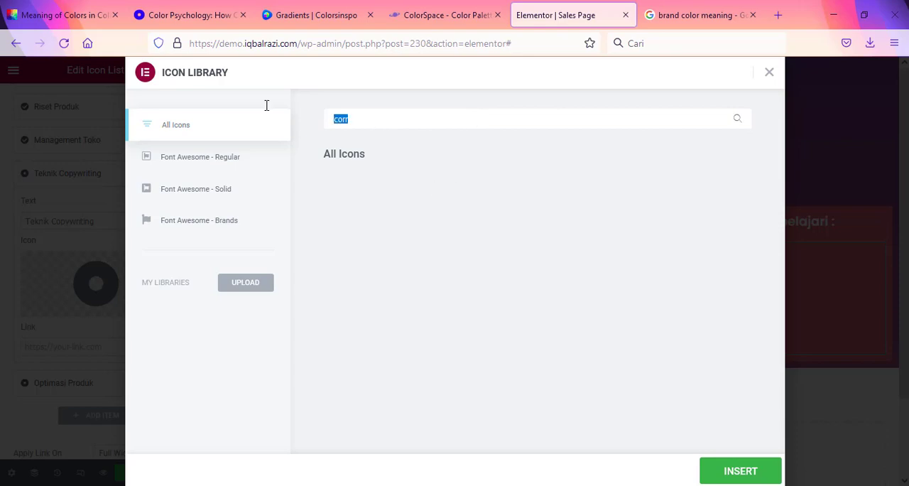
{"action": "type", "text": "cor"}
{"action": "key", "text": "BackSpace"}
{"action": "key", "text": "BackSpace"}
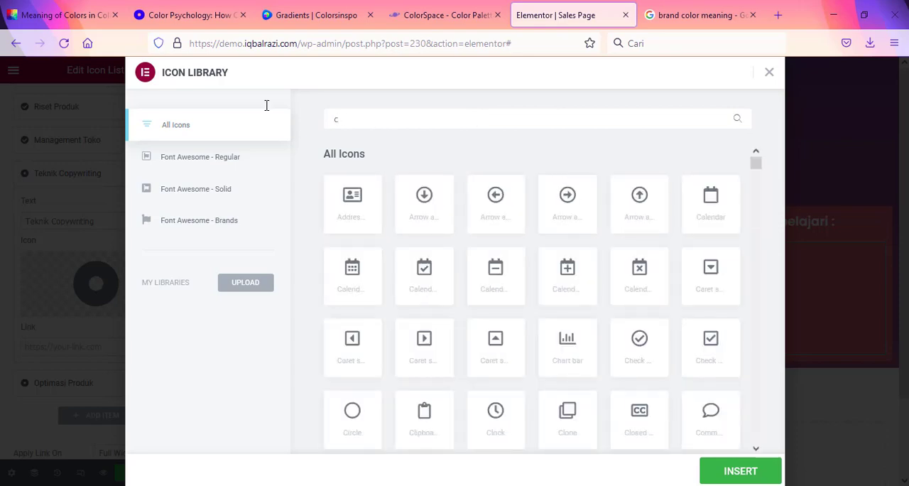
{"action": "type", "text": "hec"}
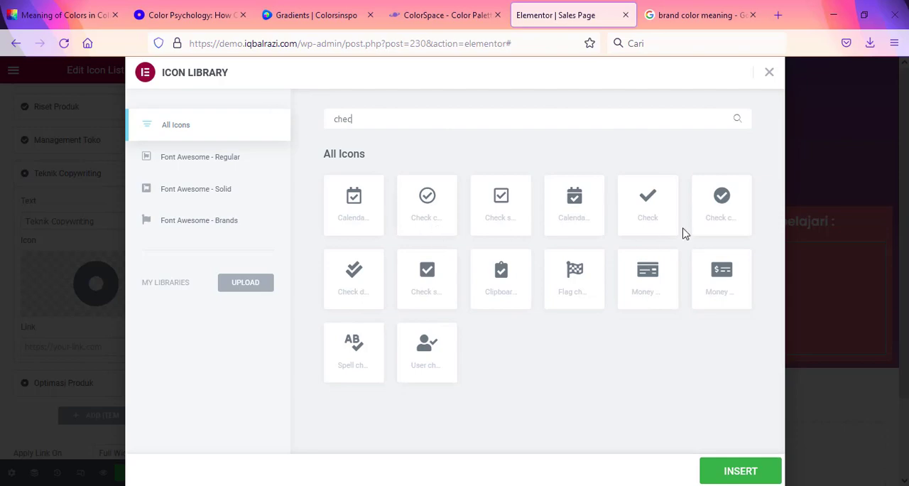
{"action": "left_click", "coordinate": [718, 209]}
{"action": "left_click", "coordinate": [741, 470]}
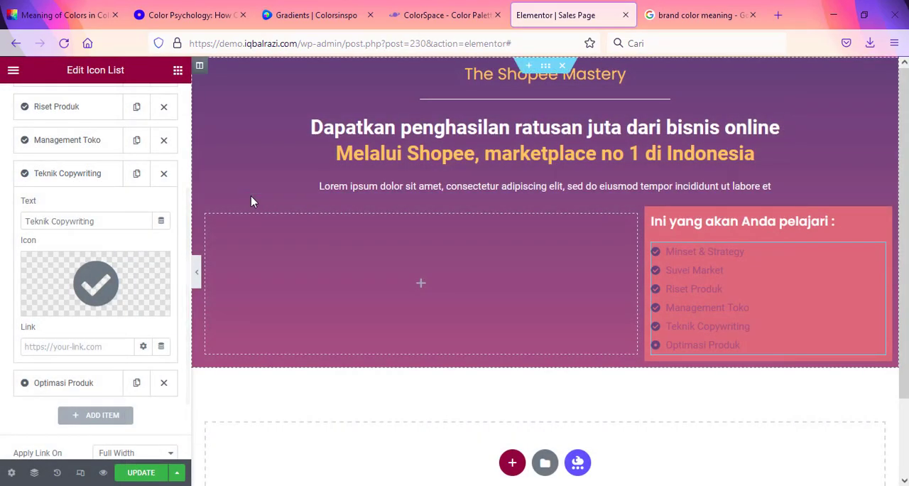
{"action": "left_click", "coordinate": [82, 177]}
Step: Filter the icon library by "chec" and set the "Optimasi Produk" list item's icon to the solid check circle
{"action": "left_click", "coordinate": [77, 207]}
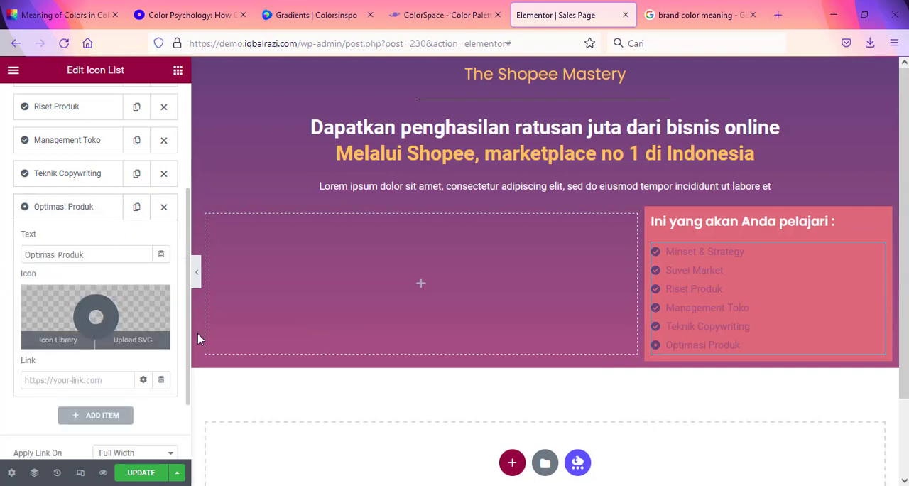
{"action": "key", "text": "alt+Tab"}
{"action": "left_click_drag", "start_coordinate": [302, 305], "coordinate": [219, 306]}
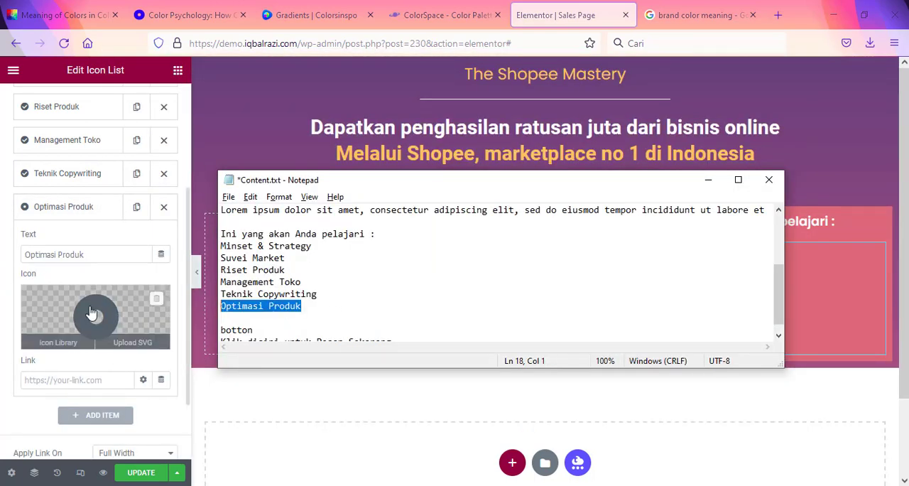
{"action": "key", "text": "alt+Tab"}
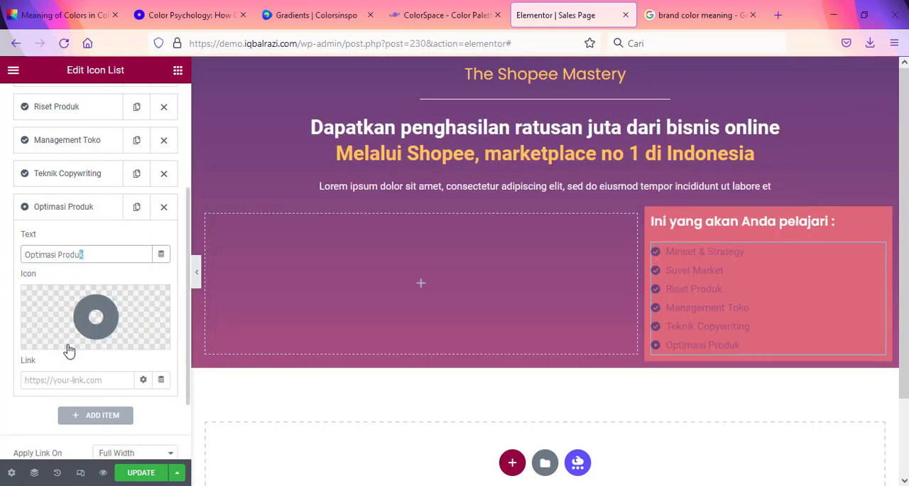
{"action": "left_click", "coordinate": [66, 340]}
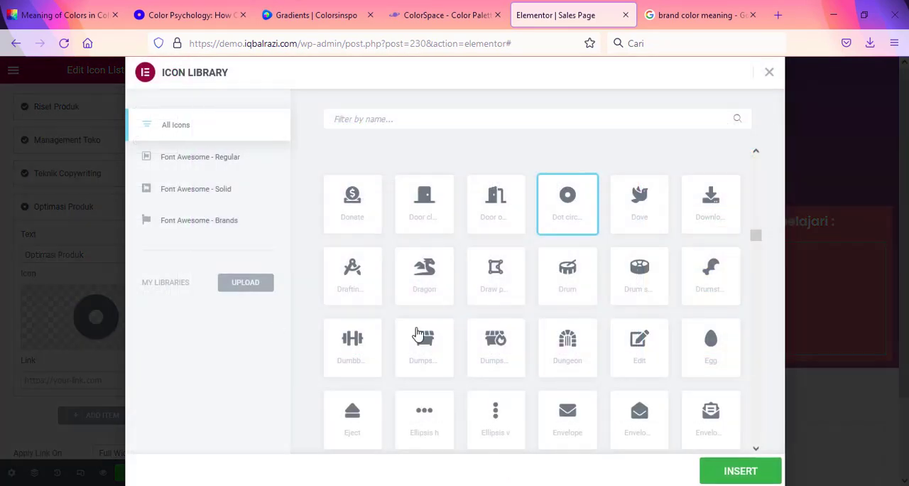
{"action": "left_click", "coordinate": [491, 126]}
{"action": "type", "text": "chec"}
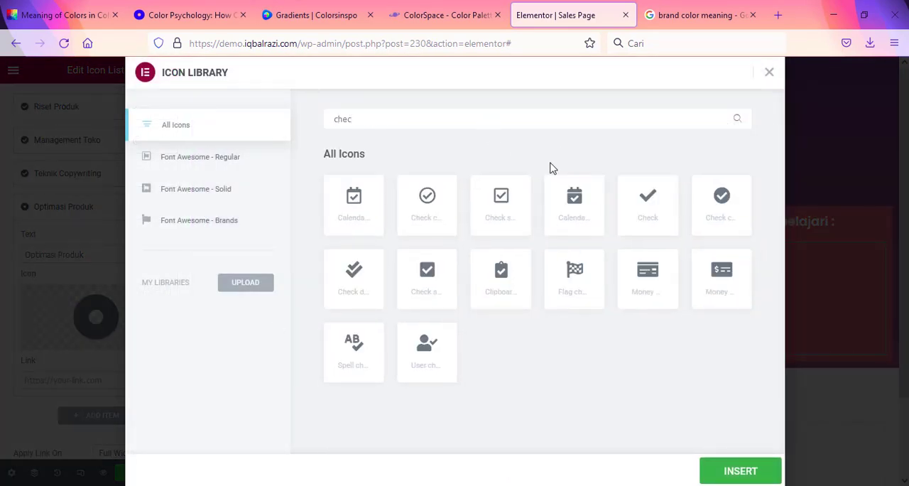
{"action": "left_click", "coordinate": [736, 211]}
{"action": "left_click", "coordinate": [740, 472]}
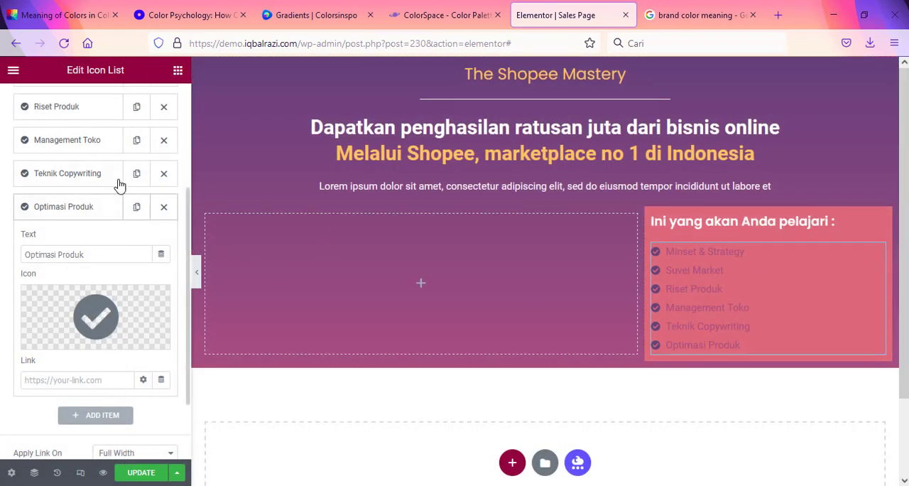
Step: Copy #FFC25F from the Generic Gradient palette on ColorSpace and apply it as the icon list's icon color in Elementor
{"action": "scroll", "coordinate": [106, 163], "scroll_direction": "up", "scroll_amount": 3}
{"action": "left_click", "coordinate": [95, 103]}
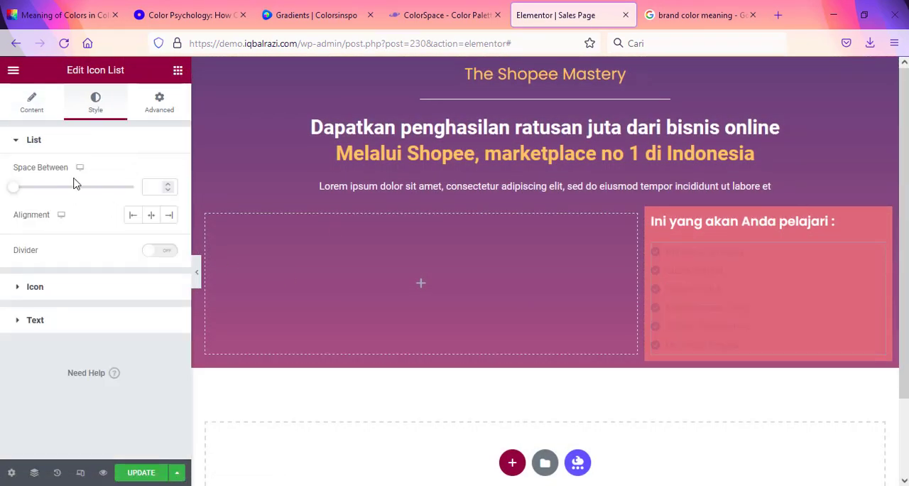
{"action": "left_click", "coordinate": [58, 291]}
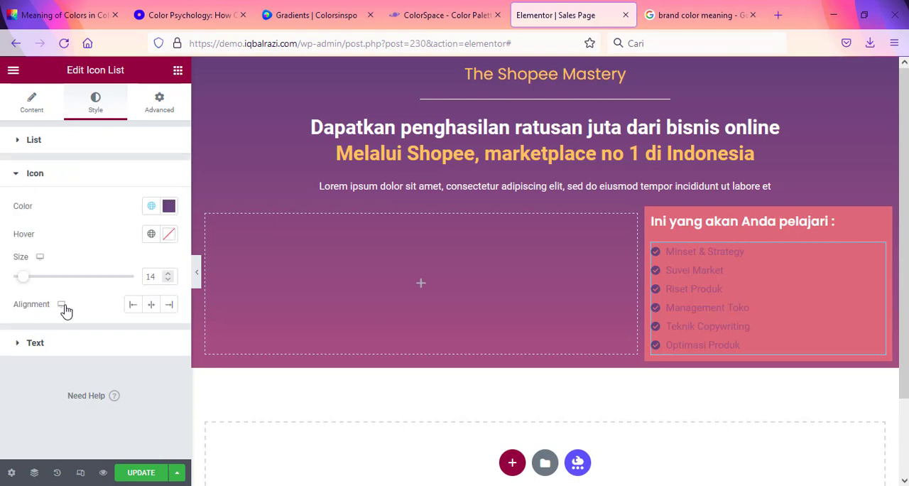
{"action": "left_click", "coordinate": [168, 205]}
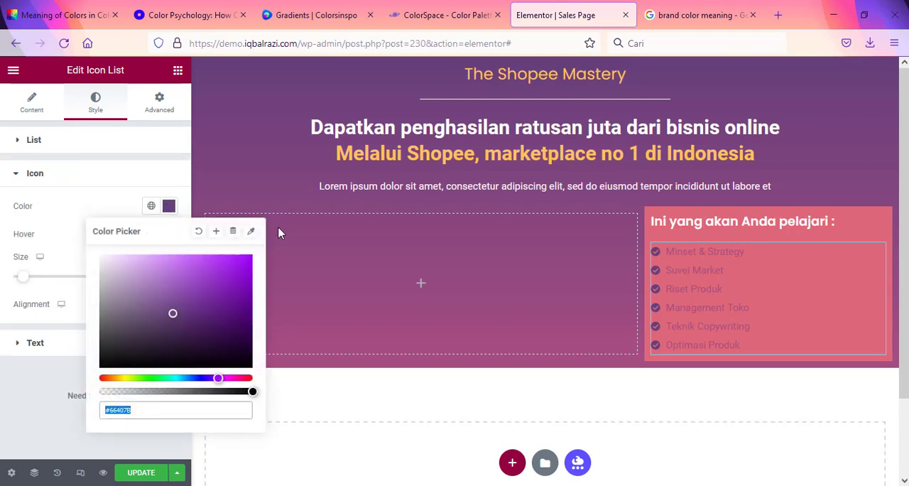
{"action": "left_click", "coordinate": [446, 15]}
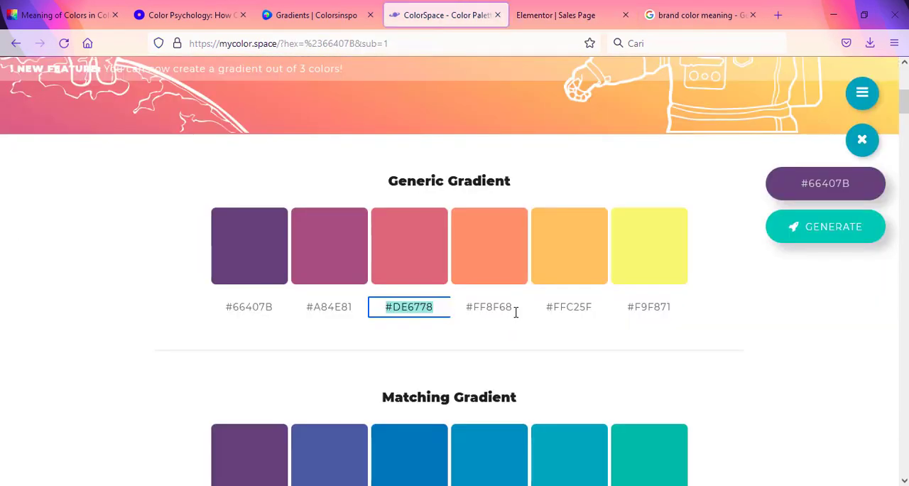
{"action": "left_click", "coordinate": [593, 307]}
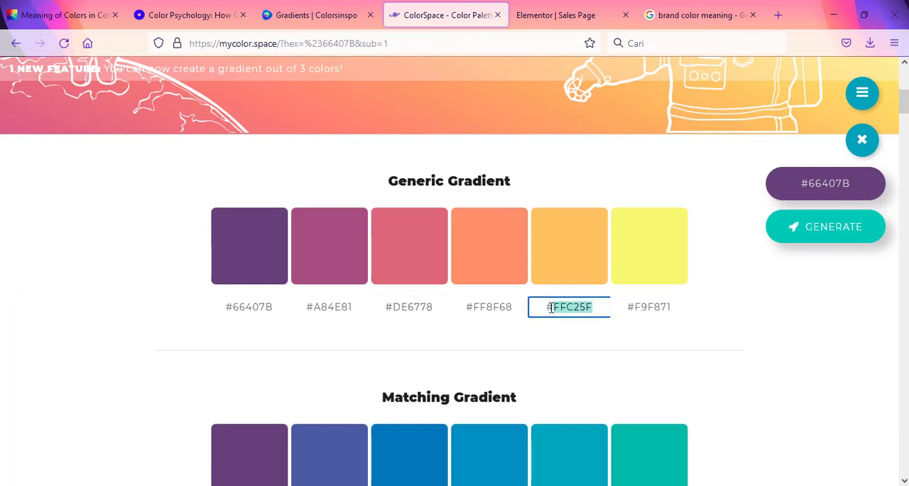
{"action": "left_click", "coordinate": [555, 15]}
{"action": "left_click_drag", "start_coordinate": [146, 407], "coordinate": [29, 409]}
{"action": "type", "text": "#ffc25f"}
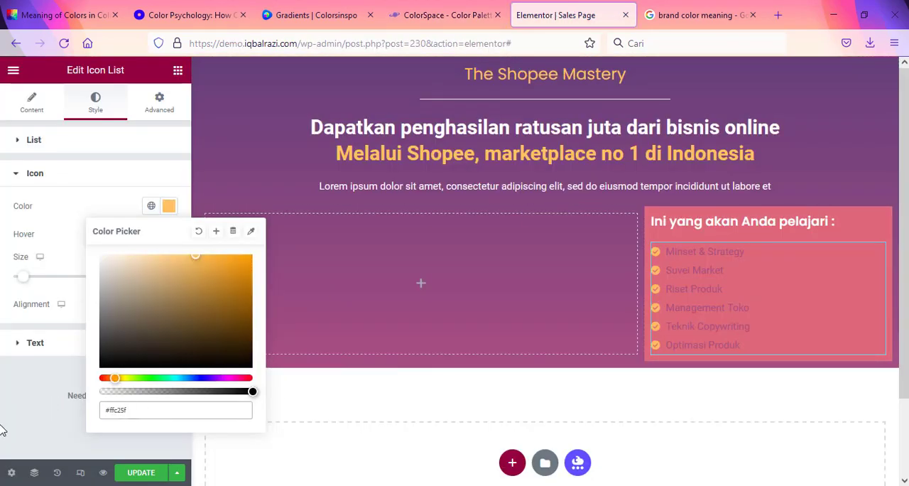
{"action": "left_click", "coordinate": [2, 431]}
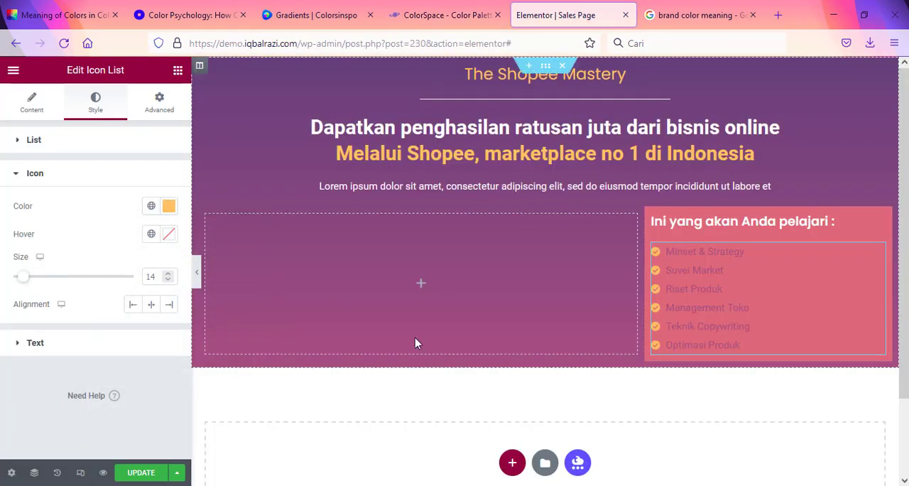
Step: Set the icon list text's font family to Poppins in its typography settings
{"action": "left_click", "coordinate": [83, 348]}
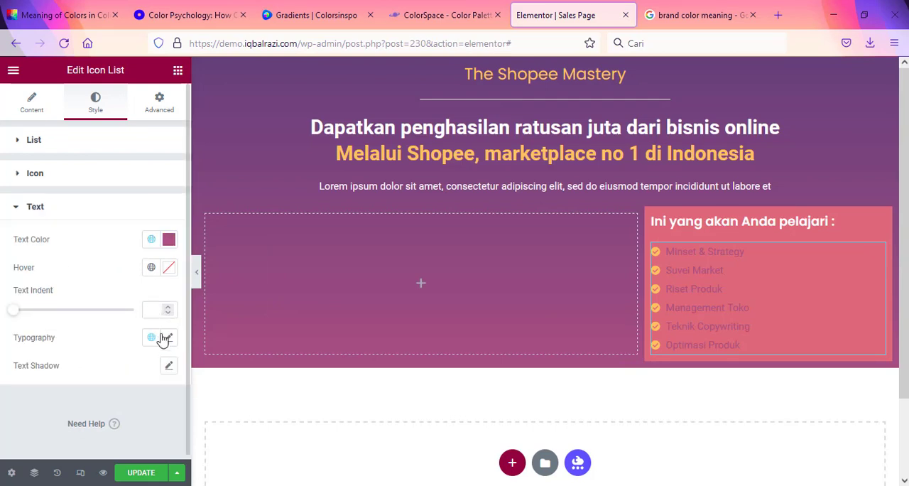
{"action": "left_click", "coordinate": [169, 338]}
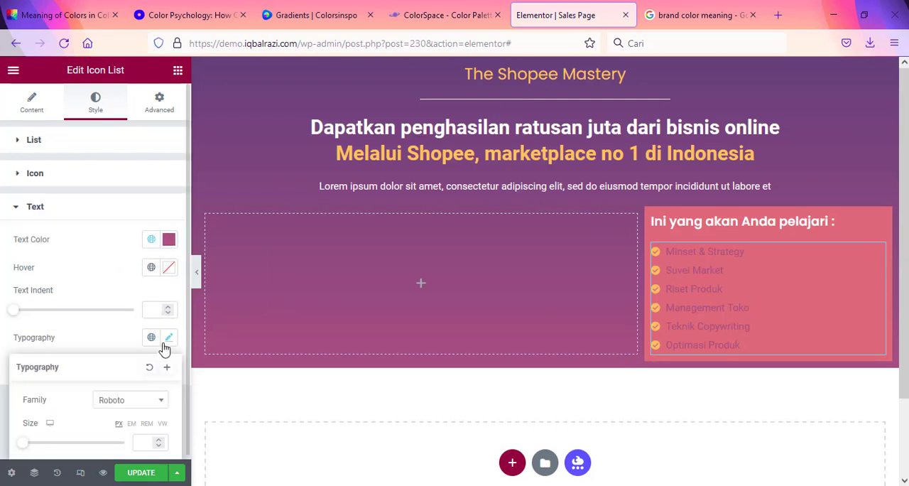
{"action": "left_click", "coordinate": [148, 403]}
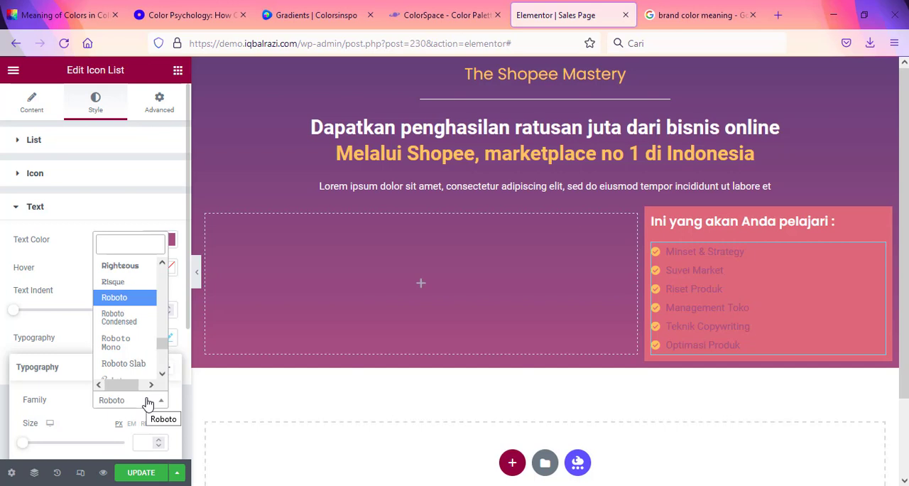
{"action": "type", "text": "pop"}
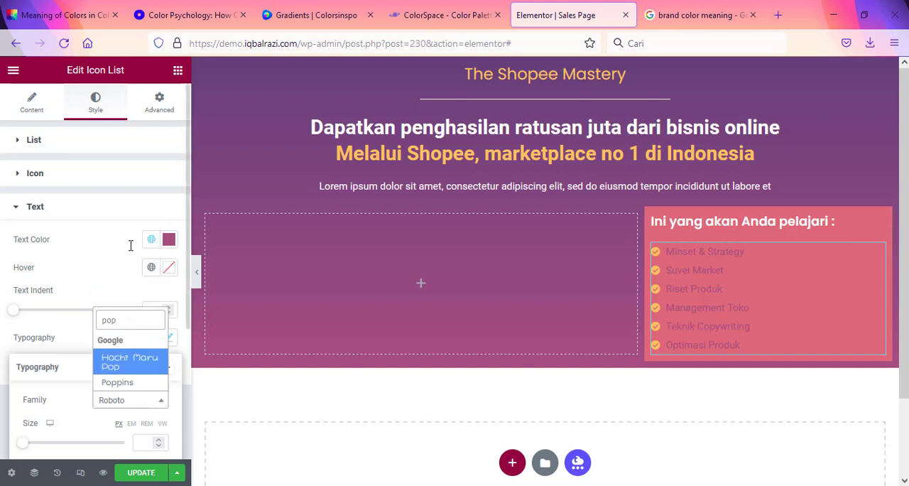
{"action": "left_click", "coordinate": [146, 381]}
{"action": "scroll", "coordinate": [131, 370], "scroll_direction": "down", "scroll_amount": 2}
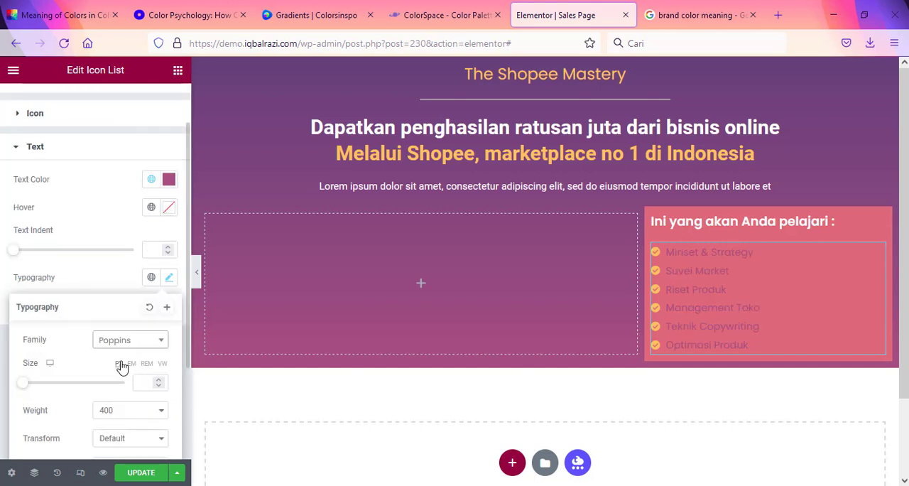
{"action": "scroll", "coordinate": [122, 366], "scroll_direction": "down", "scroll_amount": 4}
{"action": "left_click", "coordinate": [84, 157]}
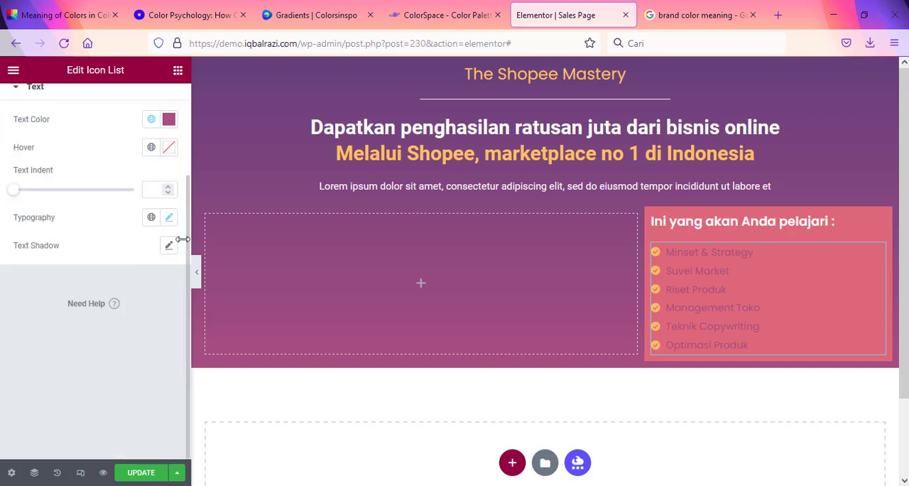
Step: Set the icon list's text color to white, #FFFFFF
{"action": "left_click", "coordinate": [172, 149]}
{"action": "left_click", "coordinate": [173, 123]}
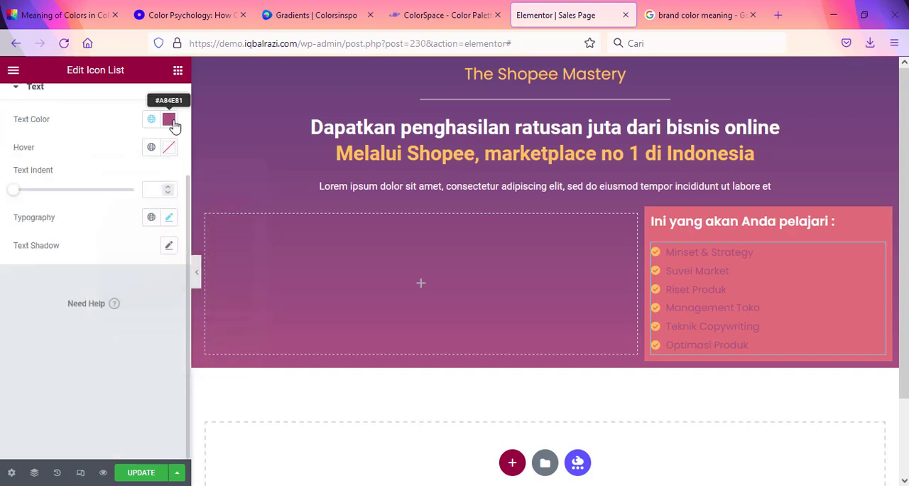
{"action": "left_click_drag", "start_coordinate": [178, 317], "coordinate": [90, 284]}
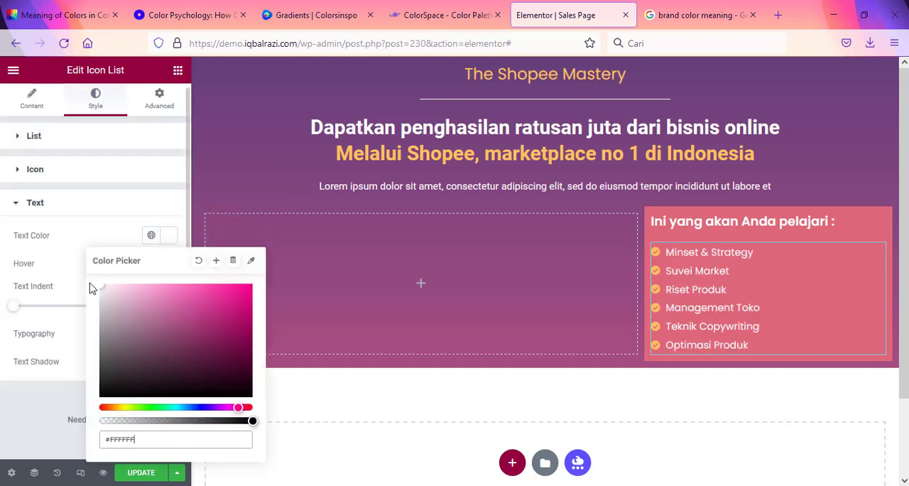
{"action": "left_click", "coordinate": [16, 409]}
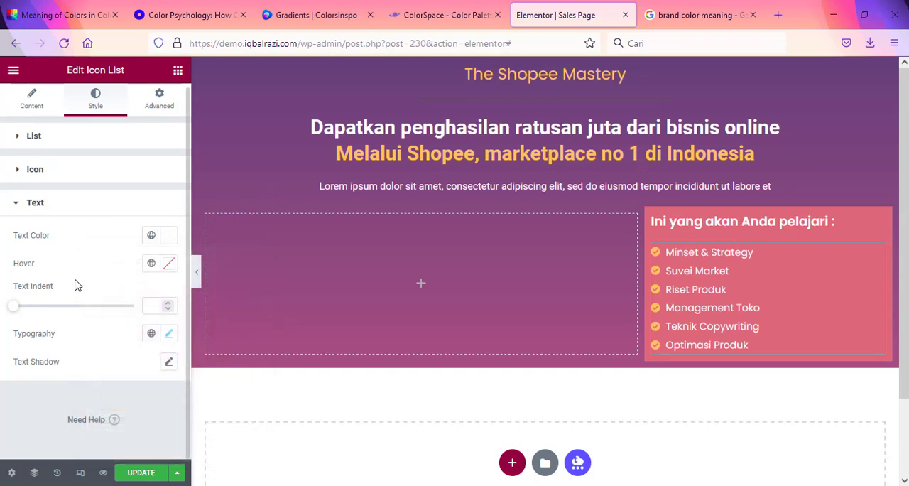
{"action": "left_click", "coordinate": [168, 263]}
{"action": "left_click", "coordinate": [168, 266]}
Step: Set the icon list's text size to 21 px in its typography settings
{"action": "left_click", "coordinate": [168, 334]}
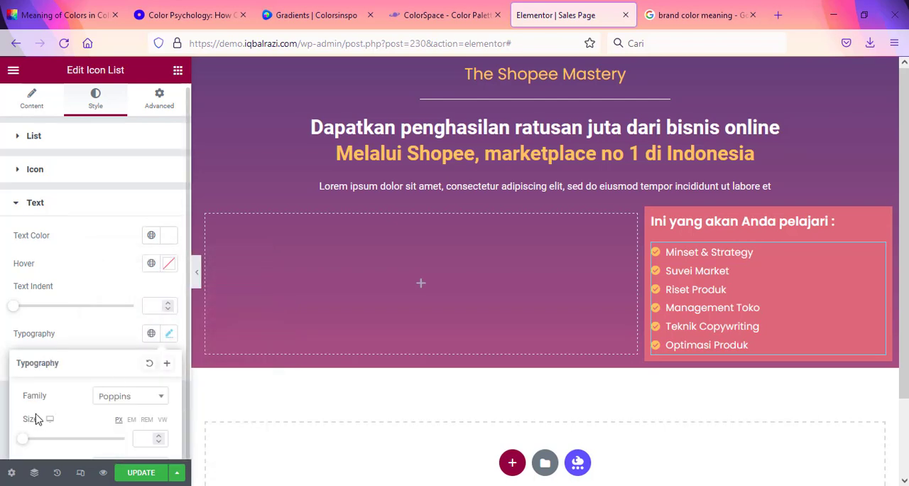
{"action": "left_click_drag", "start_coordinate": [27, 442], "coordinate": [37, 442]}
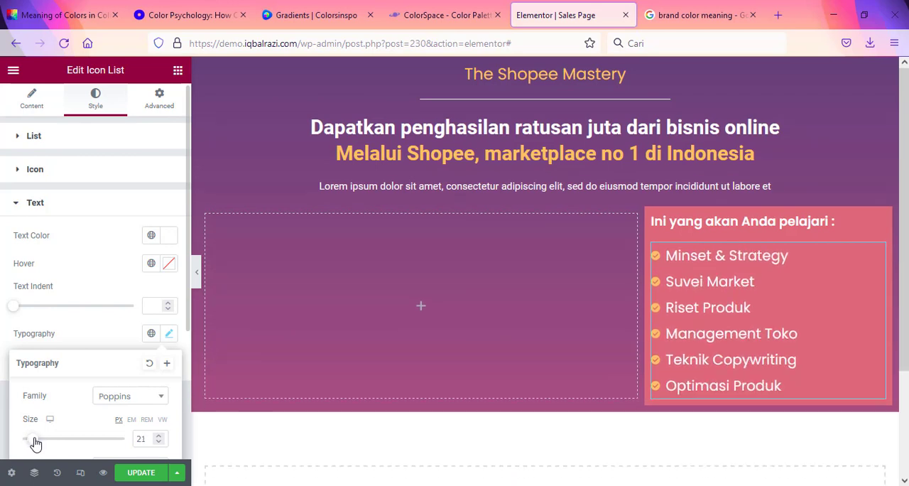
{"action": "left_click", "coordinate": [880, 218]}
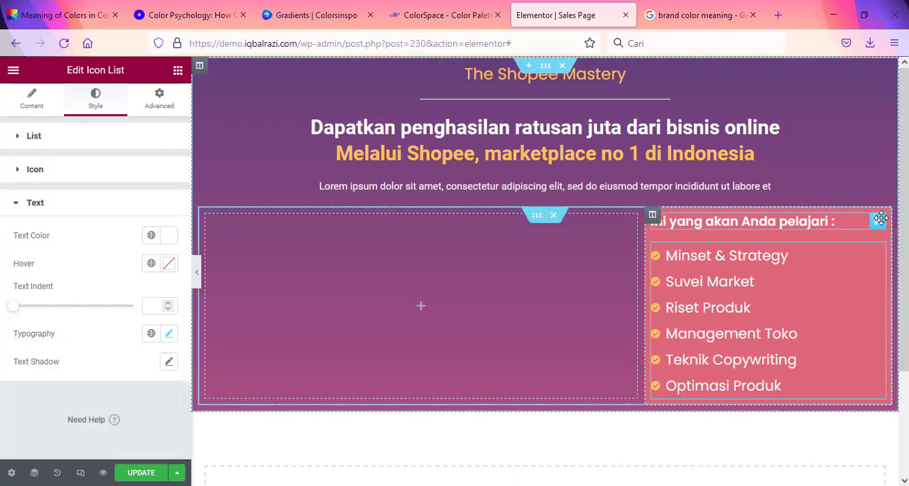
Step: Set the font size of the "Ini yang akan Anda pelajari :" heading to 24 px
{"action": "left_click", "coordinate": [879, 223]}
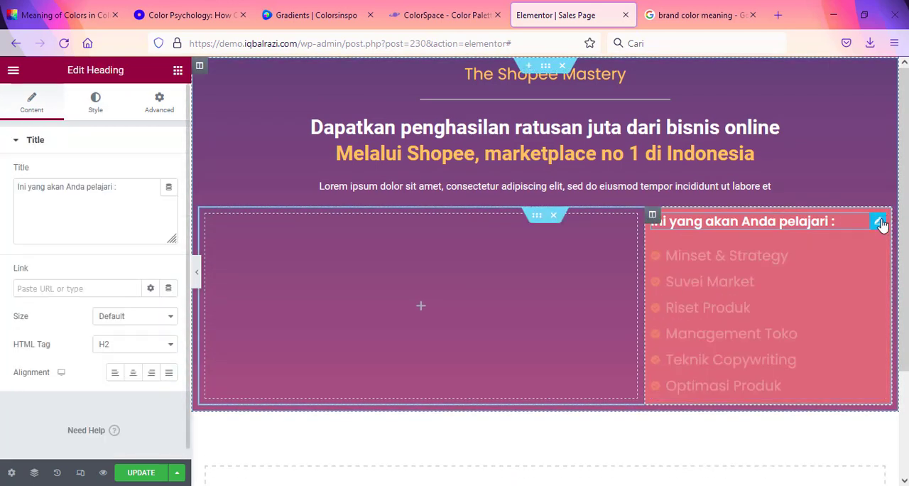
{"action": "left_click", "coordinate": [97, 107]}
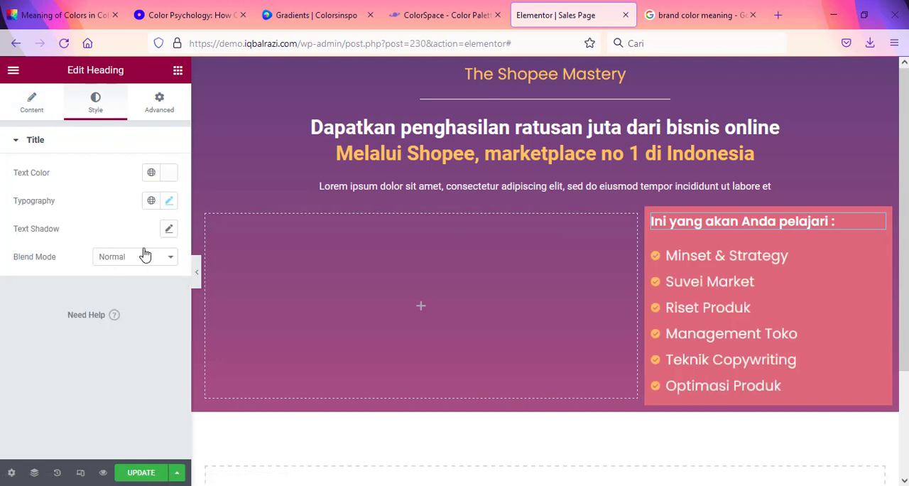
{"action": "left_click", "coordinate": [169, 201]}
{"action": "left_click_drag", "start_coordinate": [31, 310], "coordinate": [33, 311]}
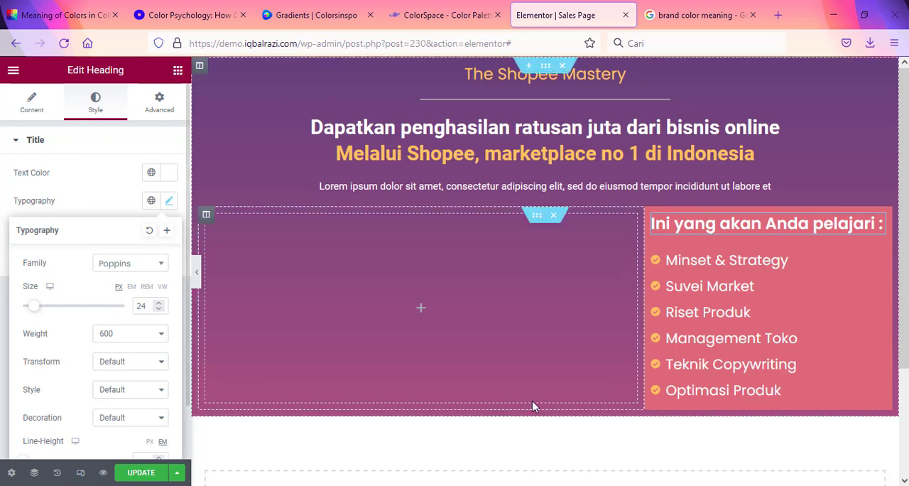
{"action": "left_click", "coordinate": [562, 426]}
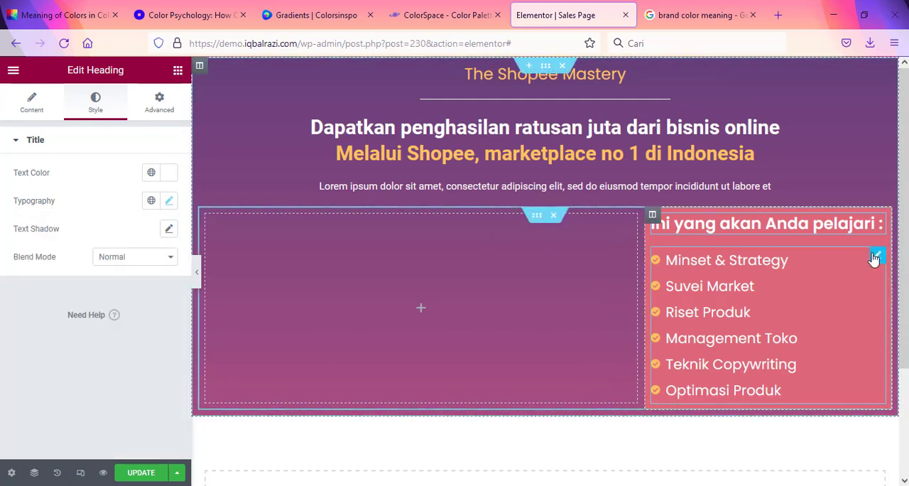
Step: Reduce the icon list's text size in its typography settings so the topics read smaller than the heading
{"action": "left_click", "coordinate": [877, 258]}
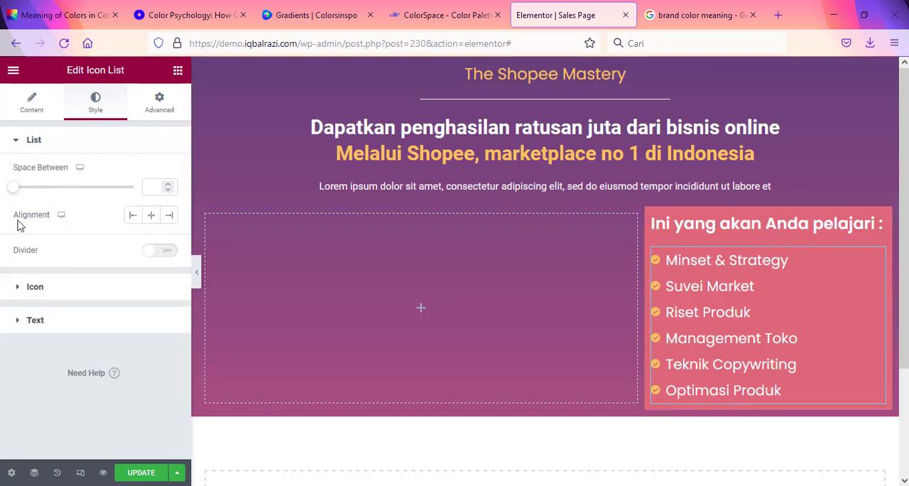
{"action": "left_click", "coordinate": [34, 319]}
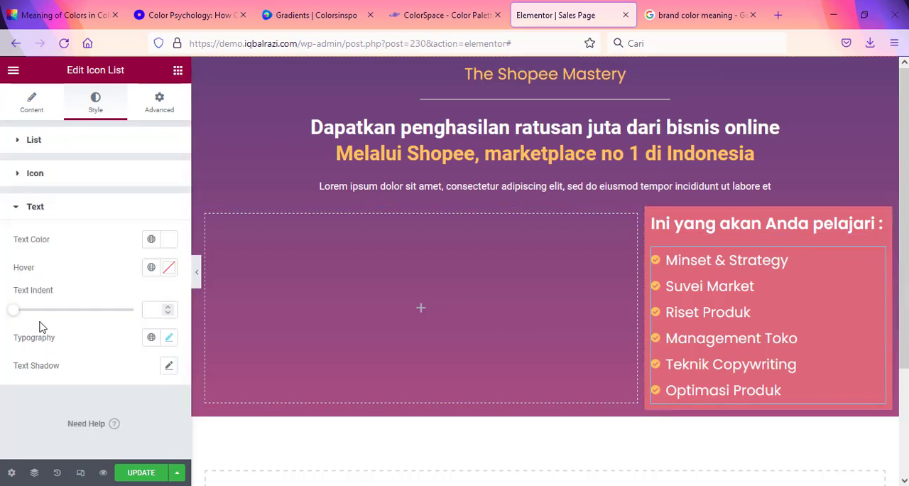
{"action": "left_click", "coordinate": [169, 338]}
{"action": "left_click_drag", "start_coordinate": [39, 443], "coordinate": [35, 443]}
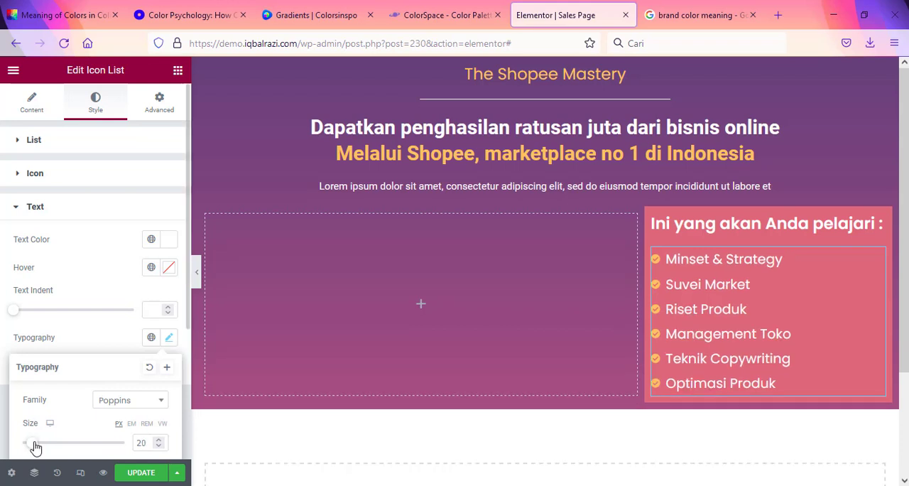
{"action": "left_click", "coordinate": [529, 417]}
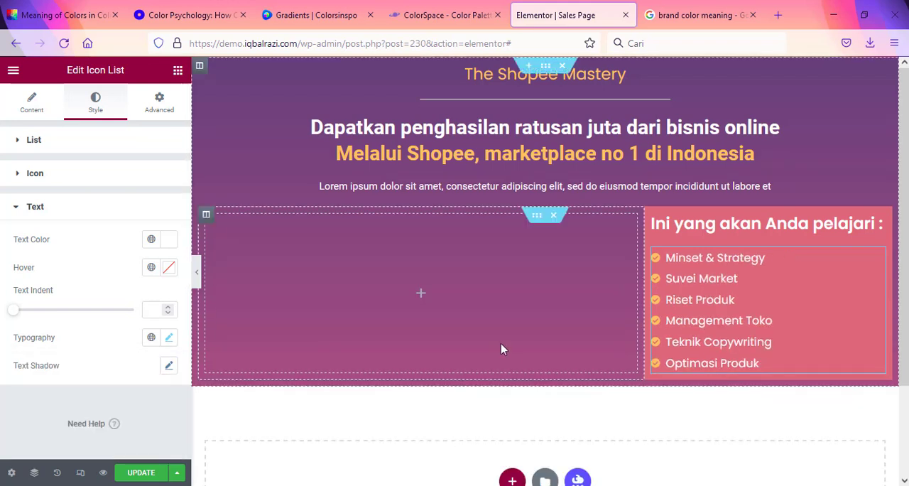
Step: Update the page and preview the hero section with the editing panel hidden, restoring the panel after the check
{"action": "left_click", "coordinate": [141, 472]}
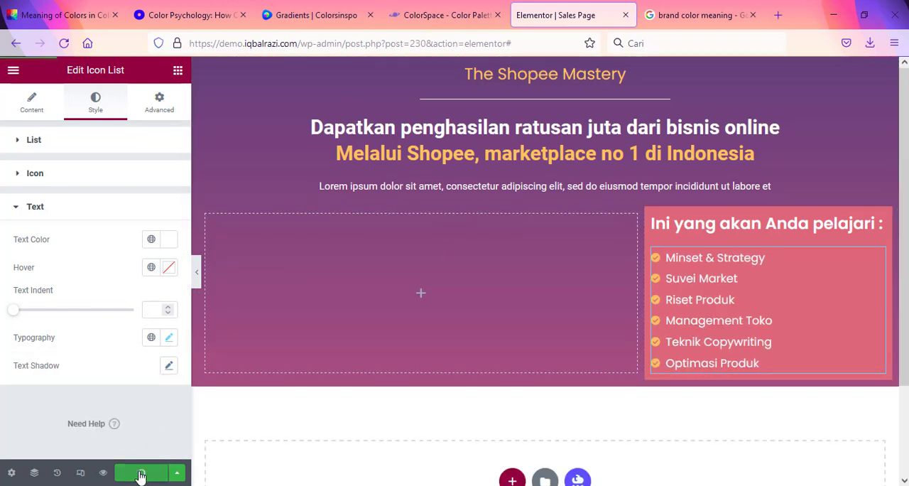
{"action": "left_click", "coordinate": [199, 282]}
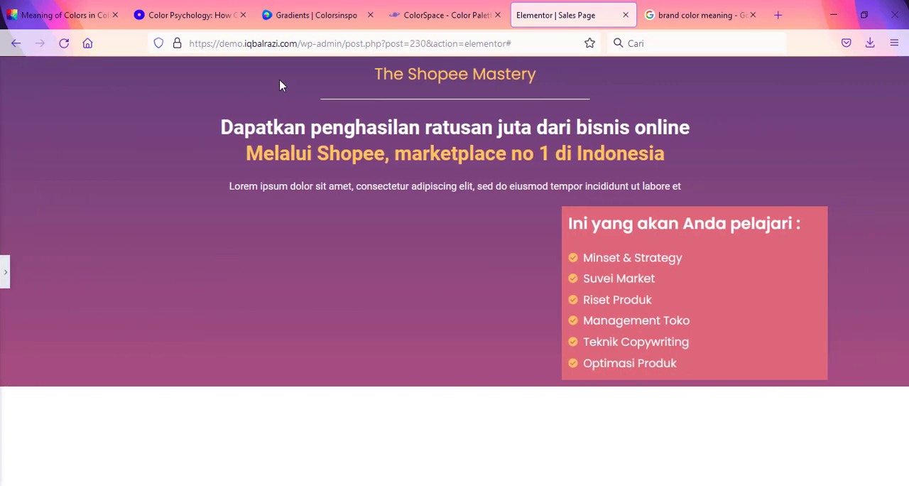
{"action": "left_click", "coordinate": [4, 279]}
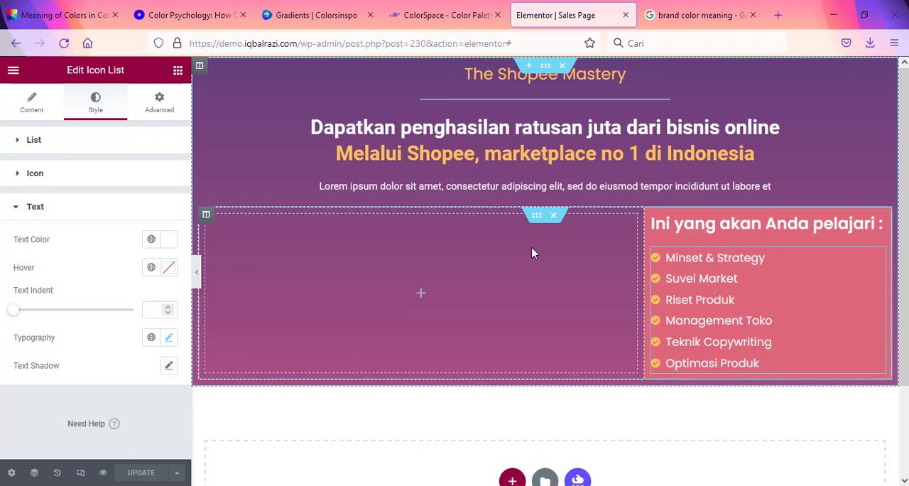
Step: Filter the widgets by "v" and add a Video widget to the empty column beside the course-topics list
{"action": "left_click", "coordinate": [168, 101]}
{"action": "left_click", "coordinate": [177, 70]}
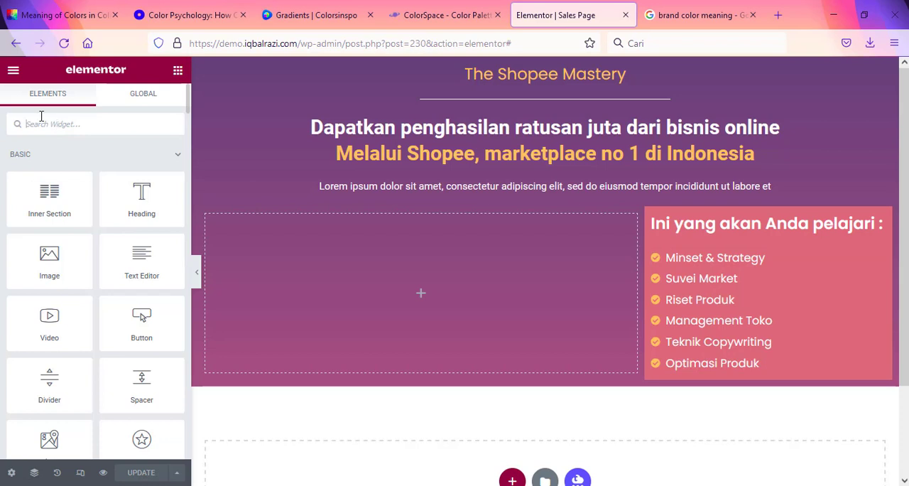
{"action": "type", "text": "v"}
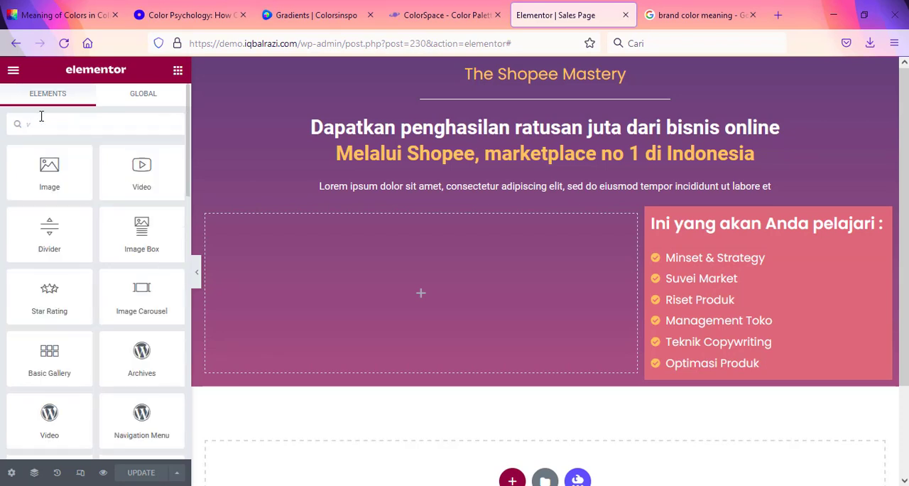
{"action": "left_click_drag", "start_coordinate": [138, 170], "coordinate": [428, 279]}
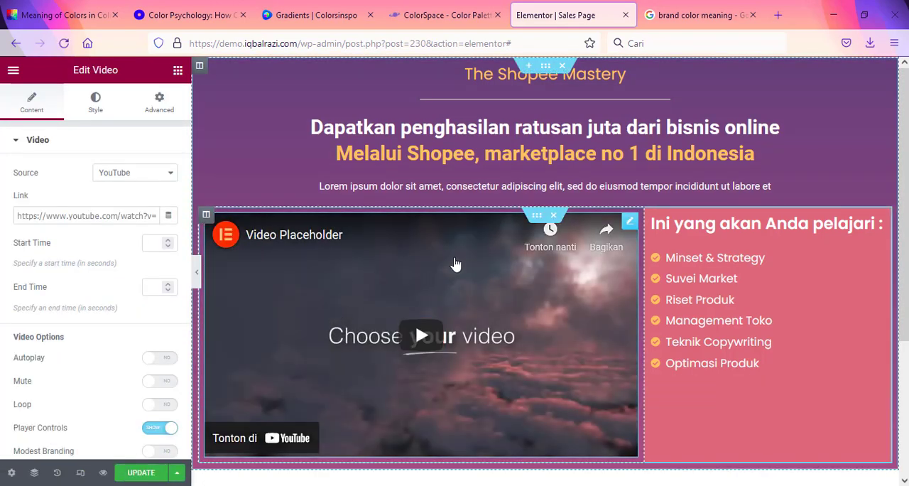
Step: Review the video options and enable the Image Overlay for the video
{"action": "scroll", "coordinate": [113, 349], "scroll_direction": "down", "scroll_amount": 3}
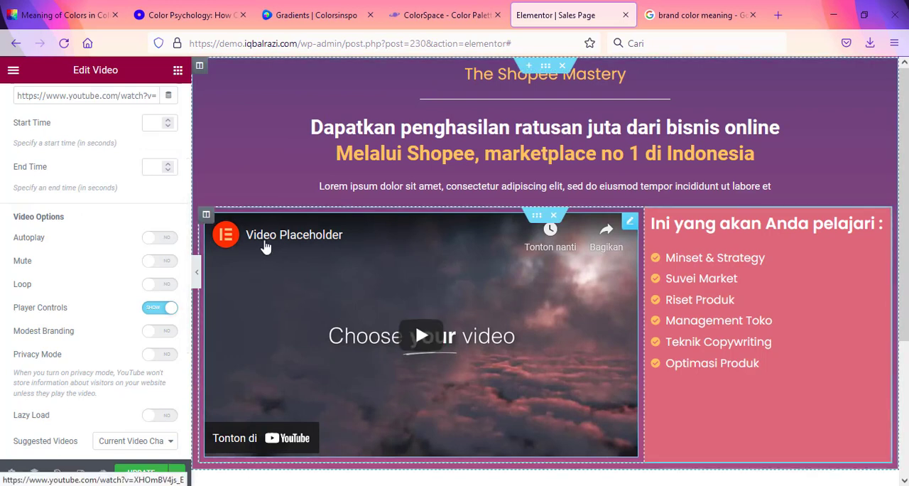
{"action": "scroll", "coordinate": [78, 323], "scroll_direction": "down", "scroll_amount": 3}
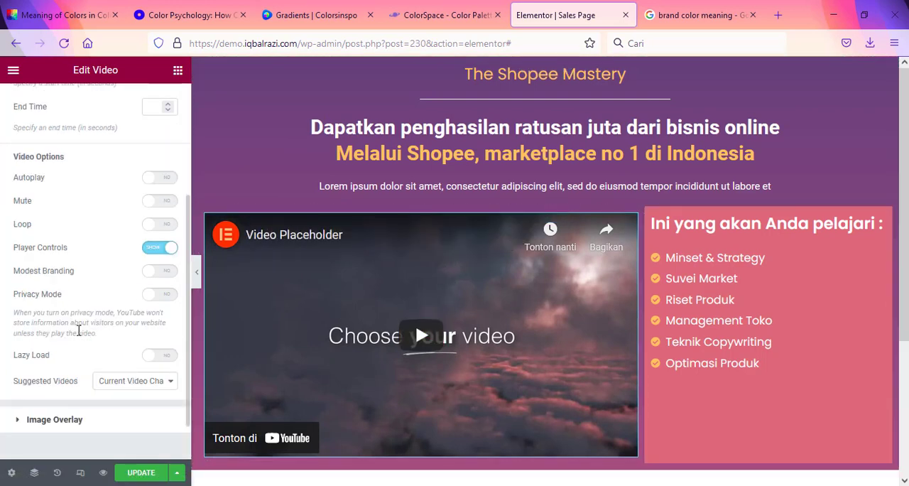
{"action": "scroll", "coordinate": [44, 250], "scroll_direction": "up", "scroll_amount": 3}
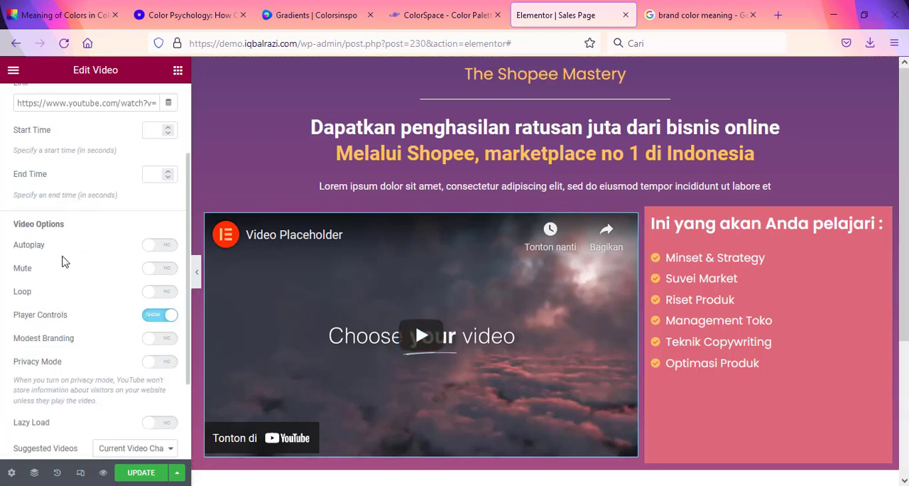
{"action": "scroll", "coordinate": [67, 273], "scroll_direction": "down", "scroll_amount": 3}
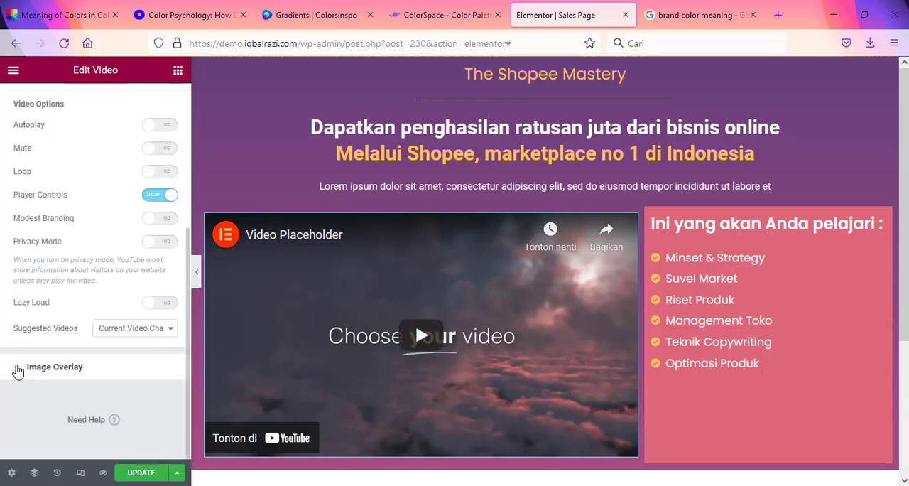
{"action": "left_click", "coordinate": [19, 367]}
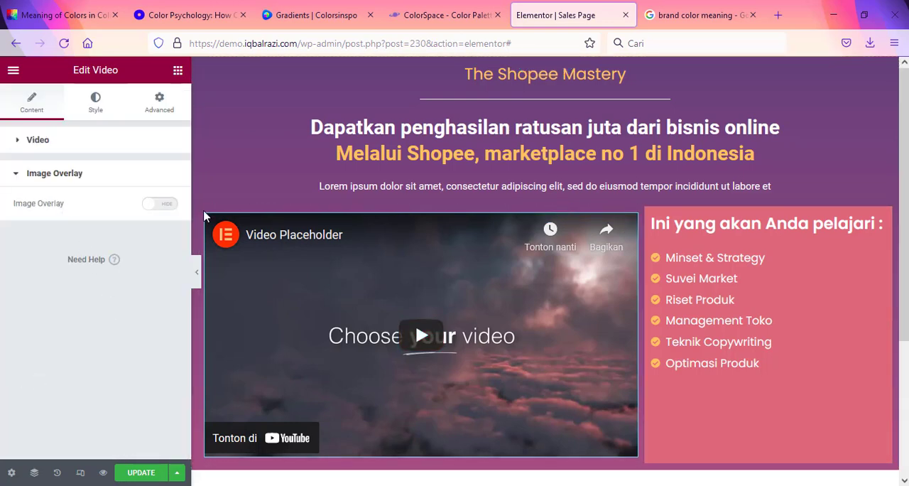
{"action": "left_click", "coordinate": [155, 204]}
Step: Insert the Media Library photo of five people standing with arms crossed as the video's overlay image and update the page
{"action": "left_click", "coordinate": [80, 298]}
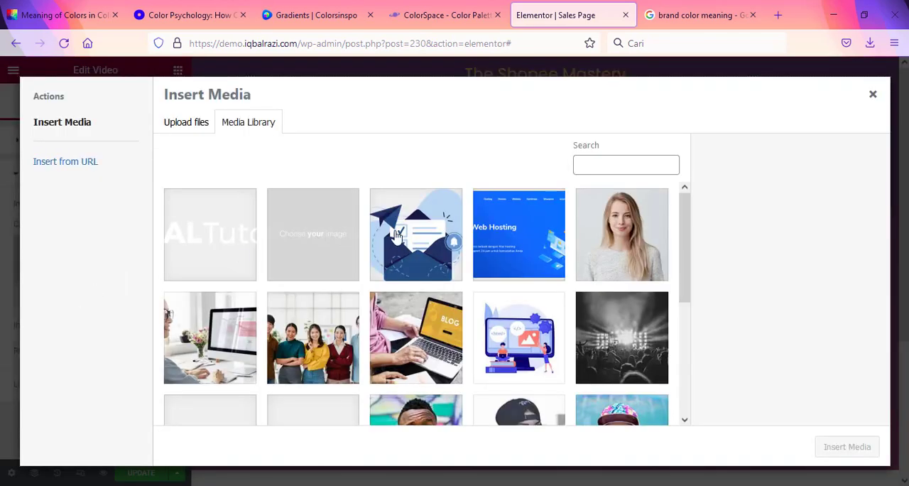
{"action": "scroll", "coordinate": [442, 306], "scroll_direction": "down", "scroll_amount": 3}
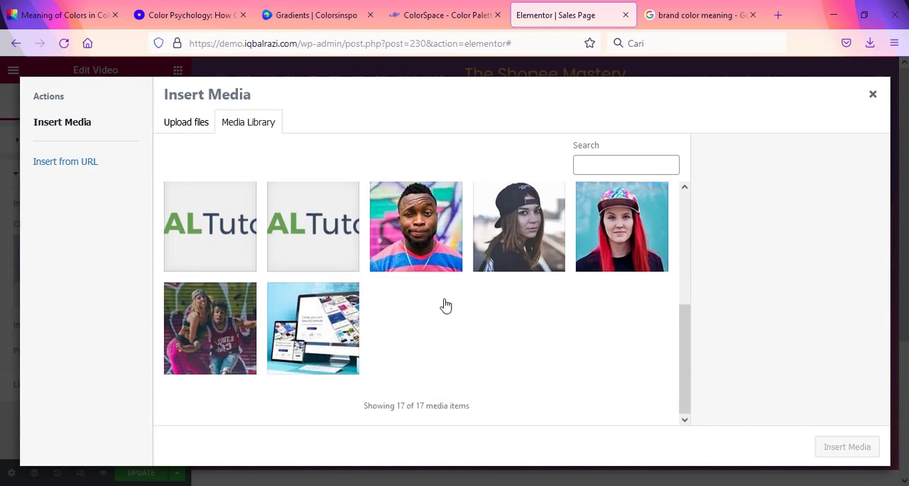
{"action": "scroll", "coordinate": [446, 303], "scroll_direction": "up", "scroll_amount": 5}
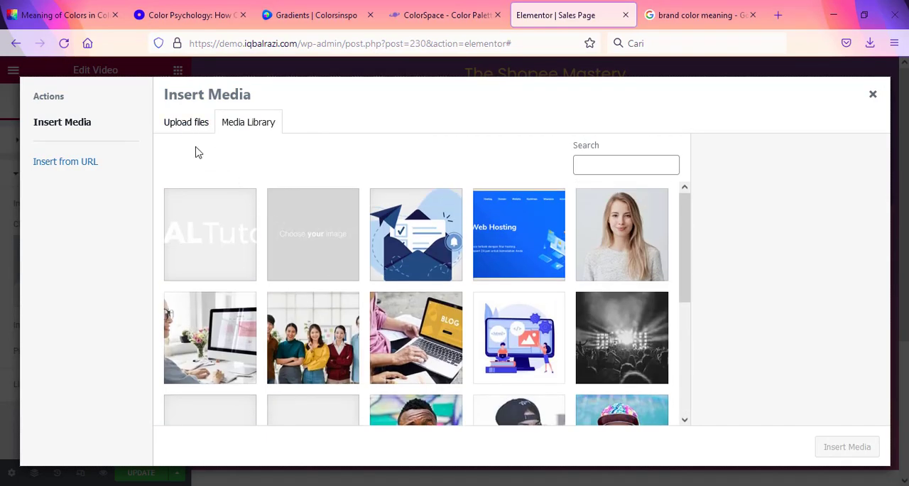
{"action": "left_click", "coordinate": [323, 332]}
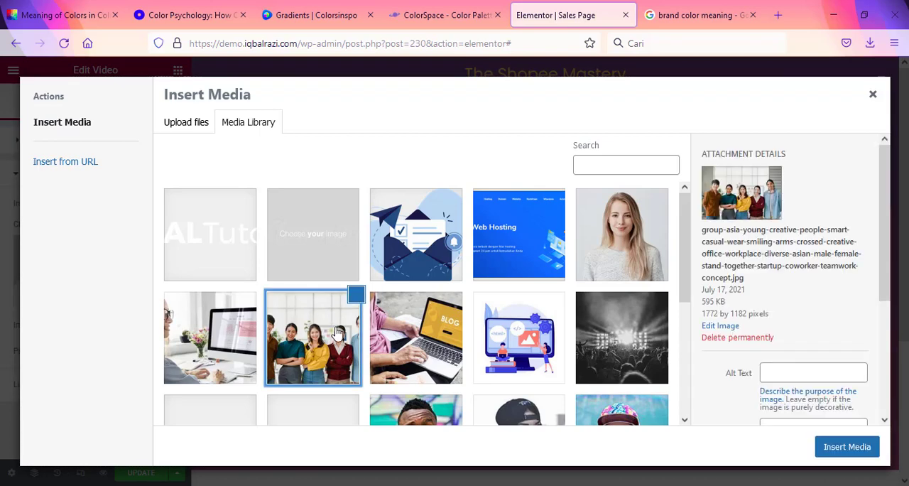
{"action": "left_click", "coordinate": [847, 446]}
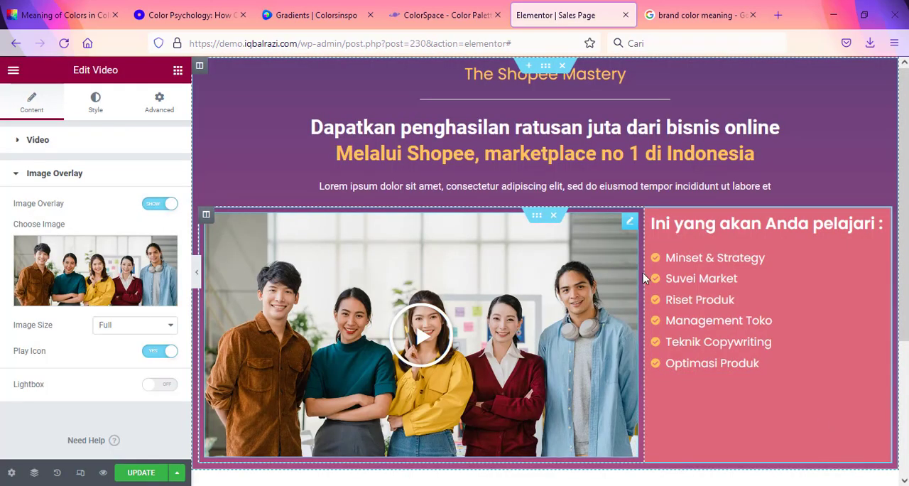
{"action": "scroll", "coordinate": [644, 277], "scroll_direction": "down", "scroll_amount": 2}
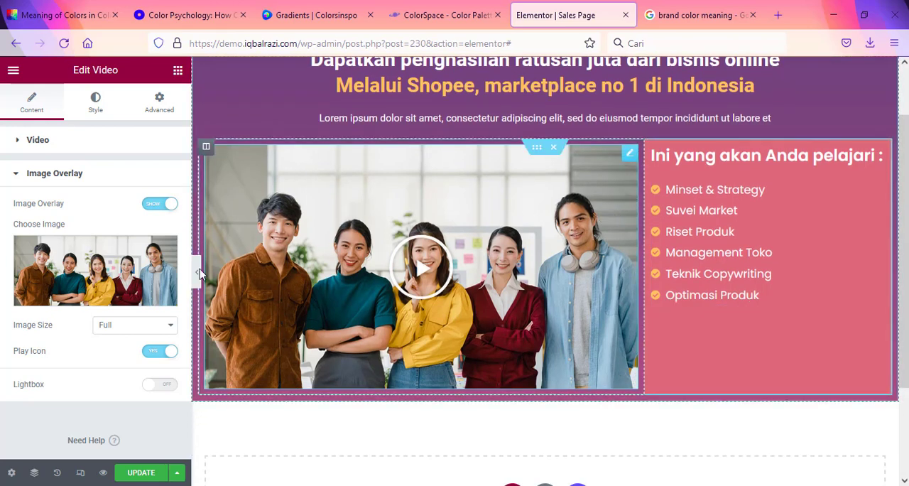
{"action": "left_click", "coordinate": [142, 472]}
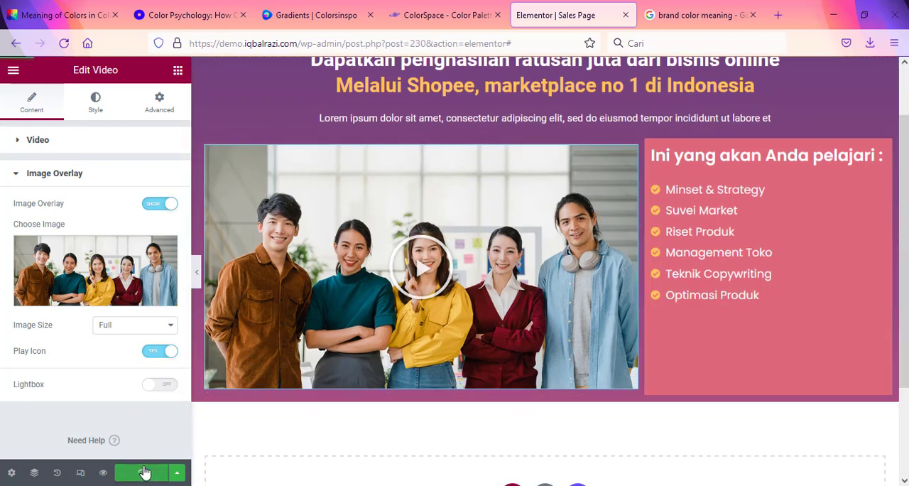
Step: Add a Button widget below the video and course-topics columns and center its alignment
{"action": "left_click", "coordinate": [177, 71]}
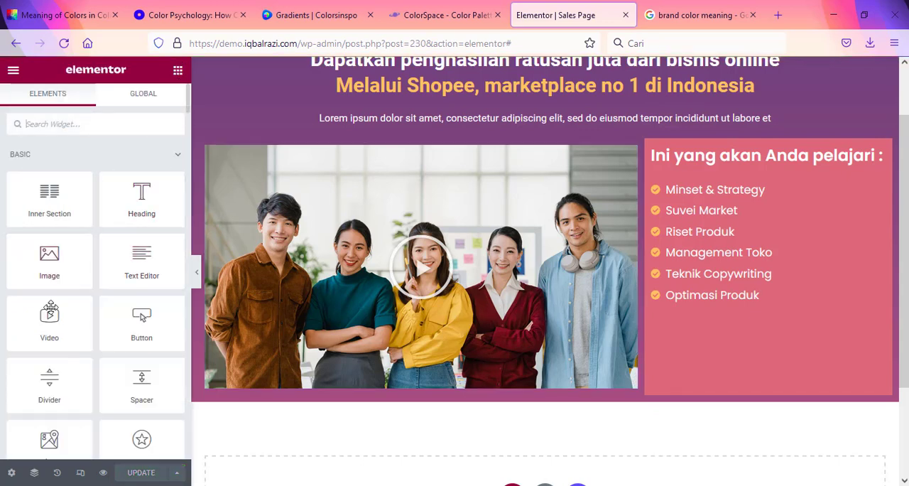
{"action": "left_click_drag", "start_coordinate": [141, 319], "coordinate": [548, 392]}
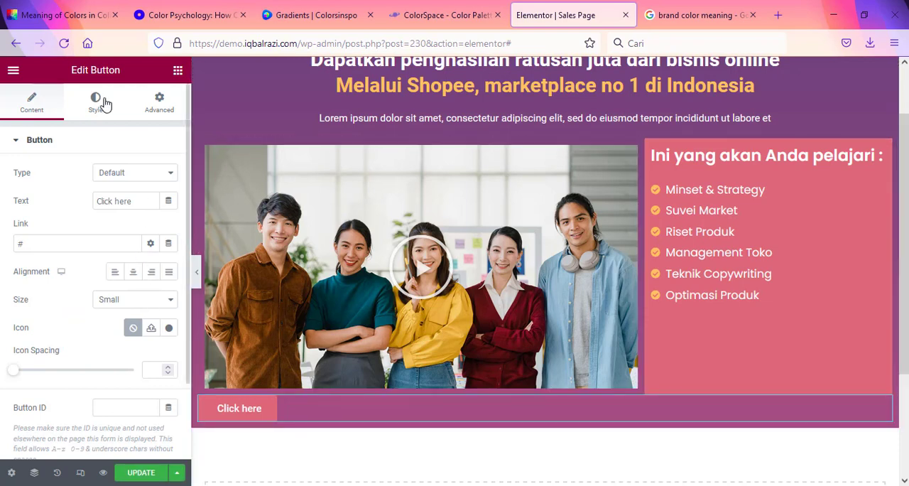
{"action": "left_click", "coordinate": [132, 272]}
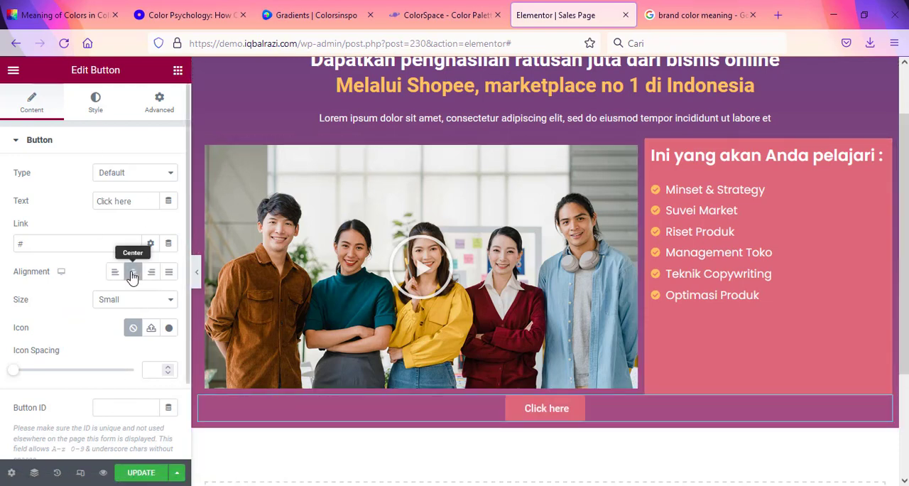
Step: Set the button's background color to #FFC25F, copied from ColorSpace's Generic Gradient palette
{"action": "left_click", "coordinate": [97, 114]}
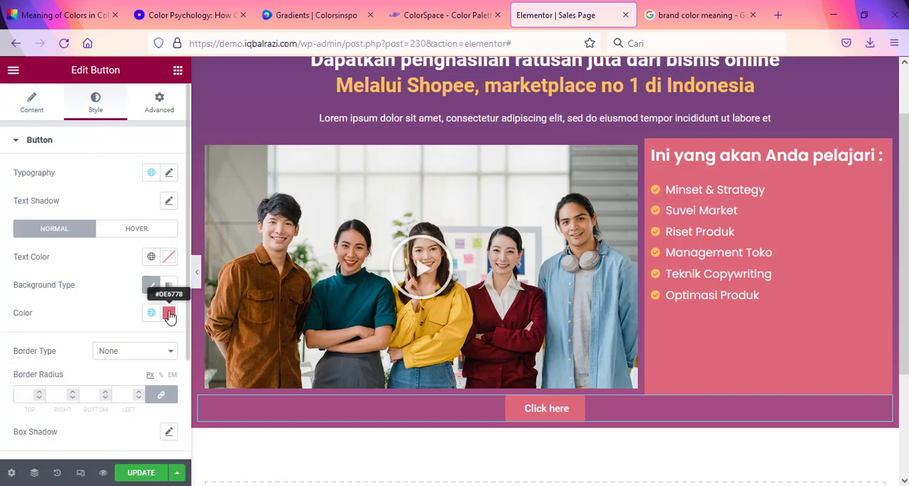
{"action": "left_click", "coordinate": [423, 7]}
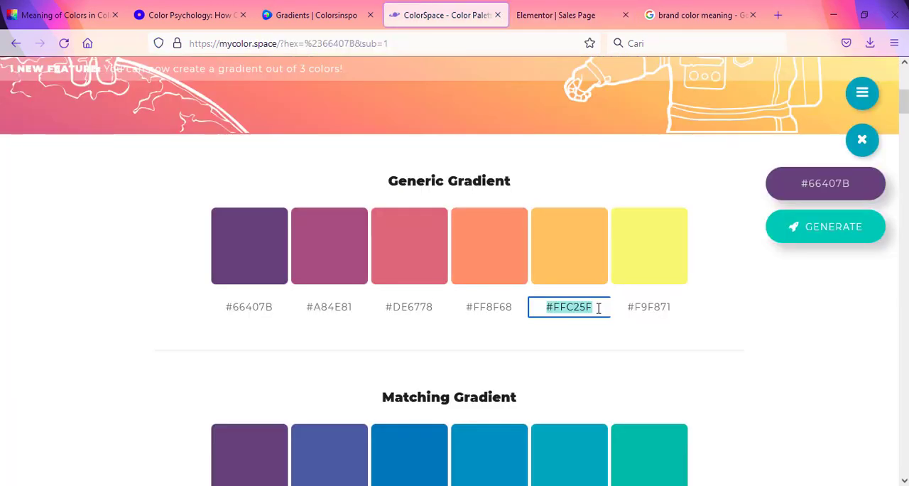
{"action": "left_click_drag", "start_coordinate": [591, 307], "coordinate": [524, 296]}
{"action": "left_click", "coordinate": [555, 15]}
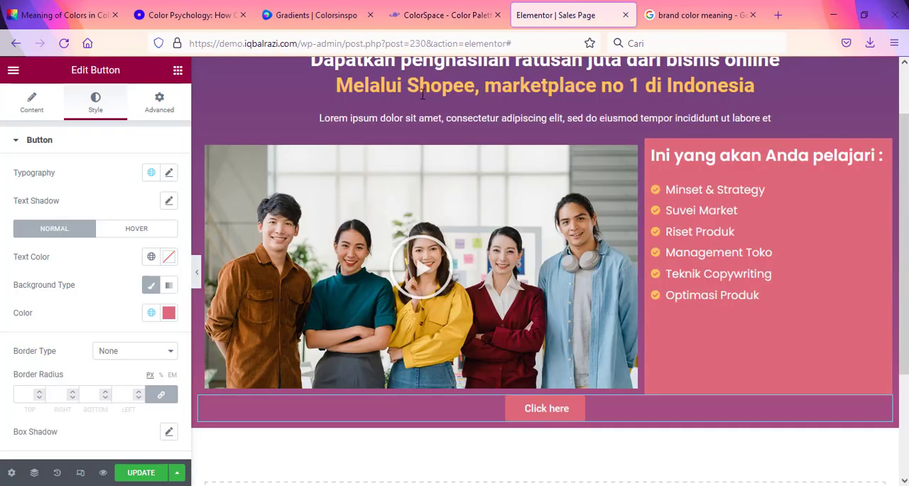
{"action": "left_click", "coordinate": [169, 312]}
{"action": "type", "text": "#ffc25f"}
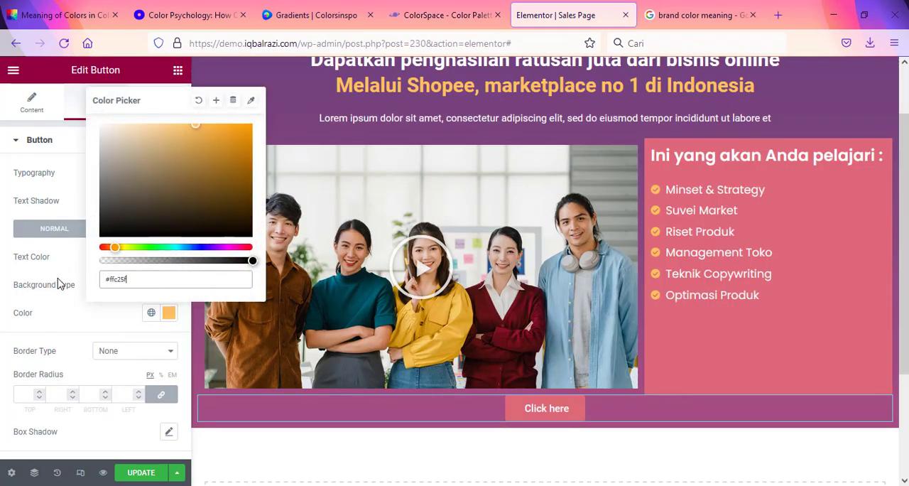
{"action": "left_click", "coordinate": [111, 310]}
Step: Change the button's text to "Ya, Saya Pesan Sekarang"
{"action": "left_click", "coordinate": [32, 107]}
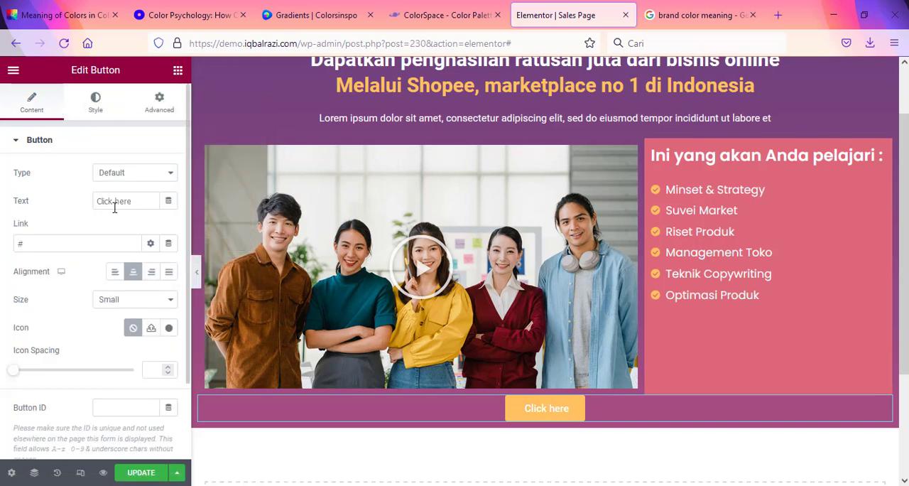
{"action": "left_click_drag", "start_coordinate": [140, 204], "coordinate": [70, 204]}
{"action": "type", "text": "Pesan Sekarang"}
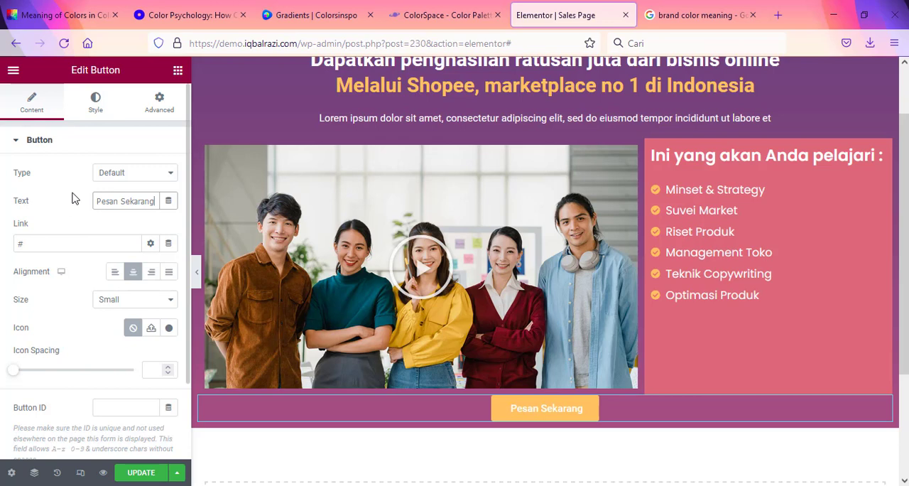
{"action": "left_click", "coordinate": [97, 203]}
{"action": "type", "text": "Ya, "}
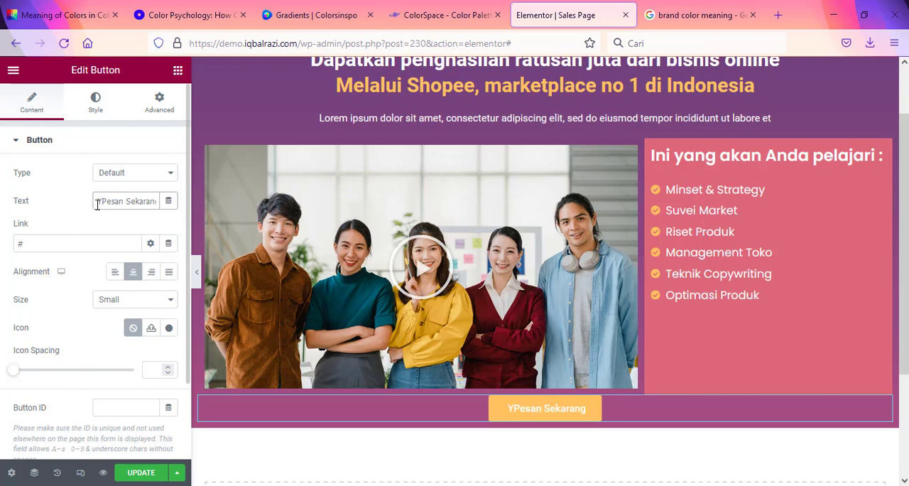
{"action": "type", "text": "Saya"}
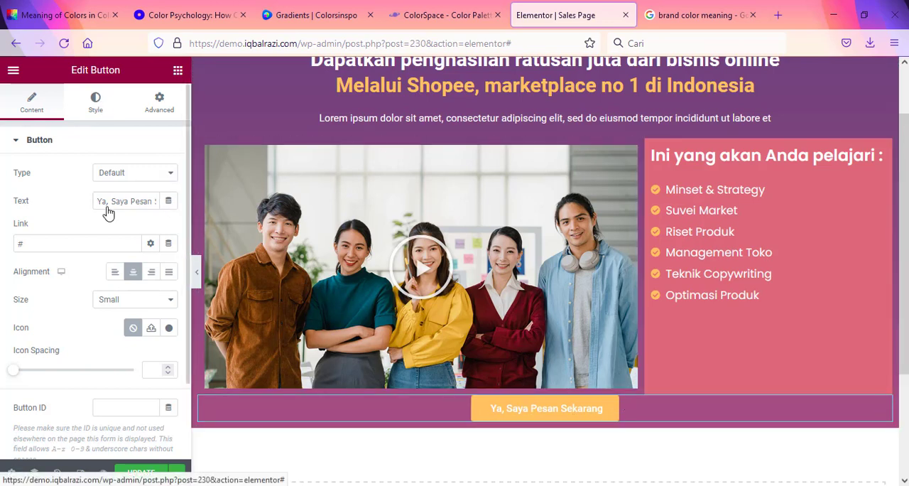
Step: Set the button's typography size to 19 px
{"action": "left_click", "coordinate": [96, 103]}
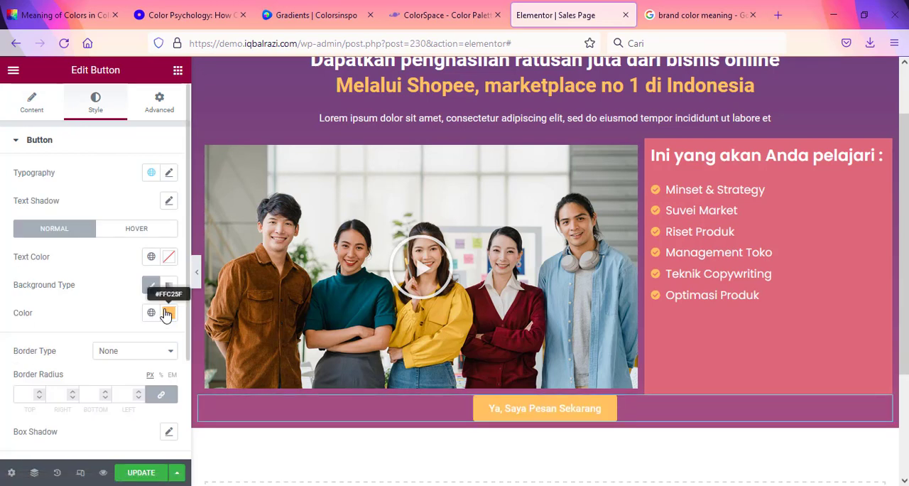
{"action": "left_click", "coordinate": [168, 262]}
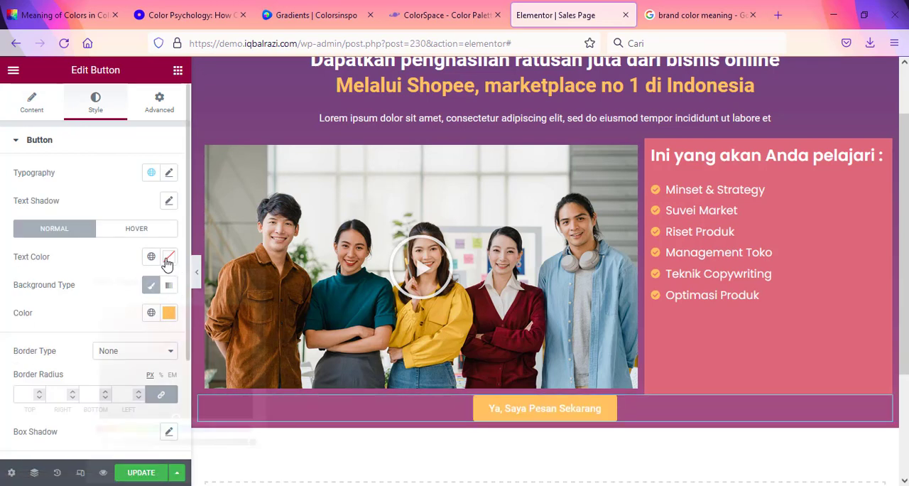
{"action": "left_click", "coordinate": [169, 262]}
{"action": "left_click", "coordinate": [169, 175]}
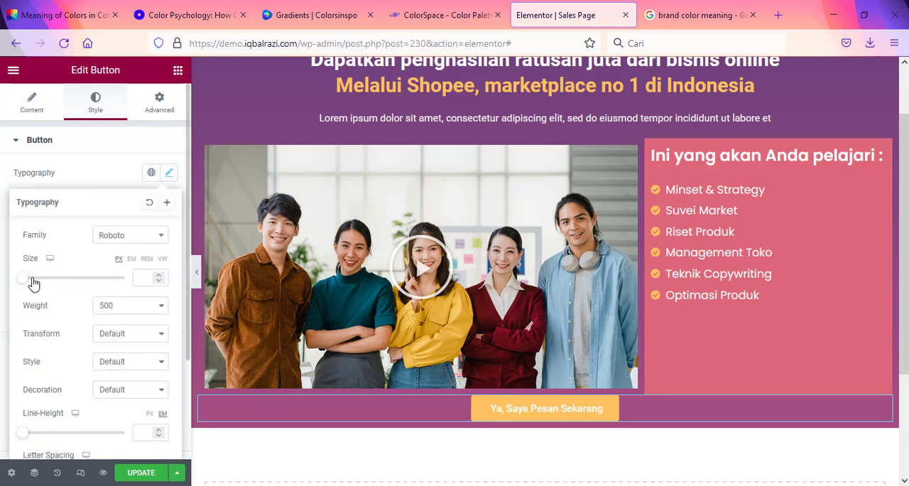
{"action": "left_click_drag", "start_coordinate": [32, 282], "coordinate": [35, 283]}
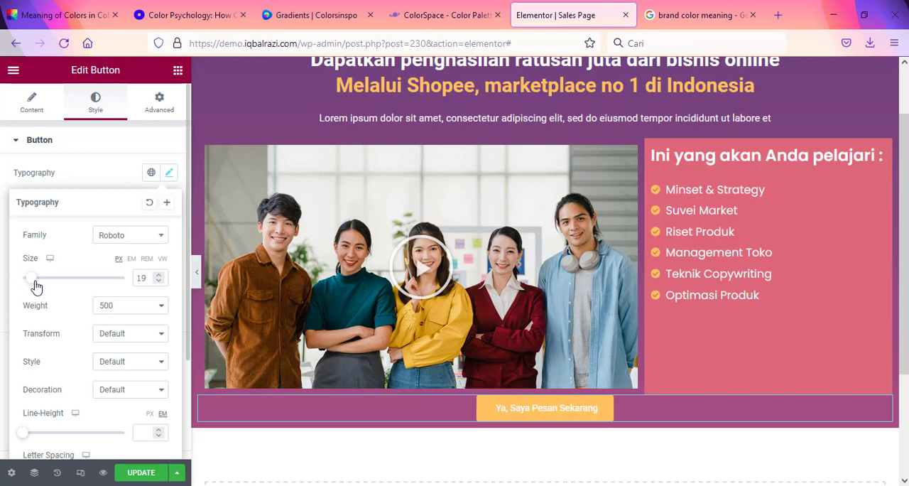
{"action": "left_click", "coordinate": [884, 410]}
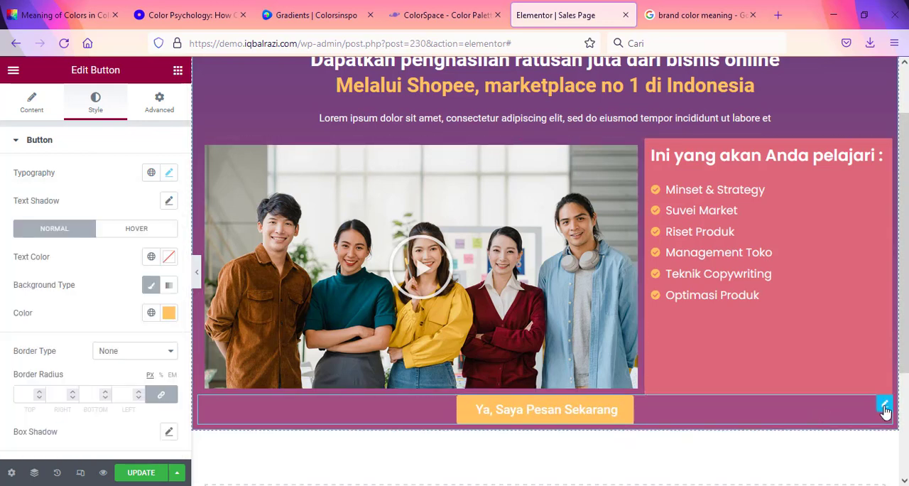
Step: Unlink the button's margin values and set its top margin to 30 px
{"action": "left_click", "coordinate": [161, 102]}
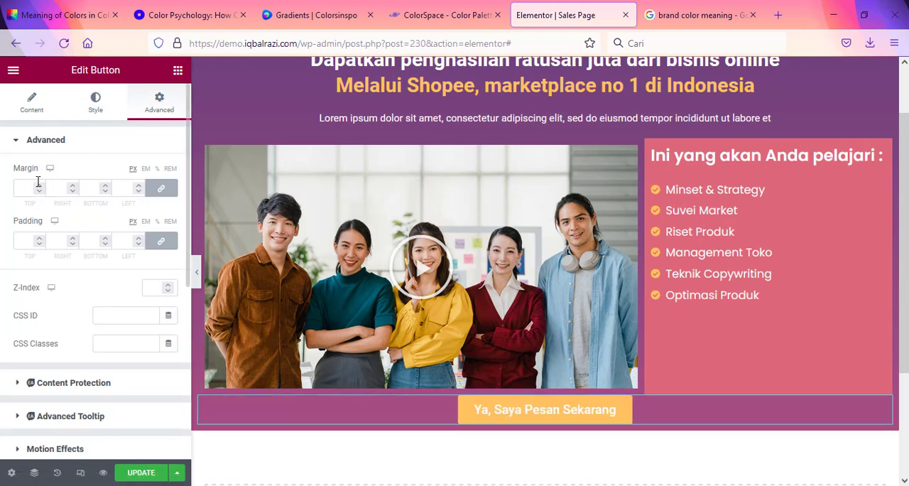
{"action": "left_click", "coordinate": [161, 188]}
{"action": "left_click", "coordinate": [37, 187]}
{"action": "type", "text": "3"}
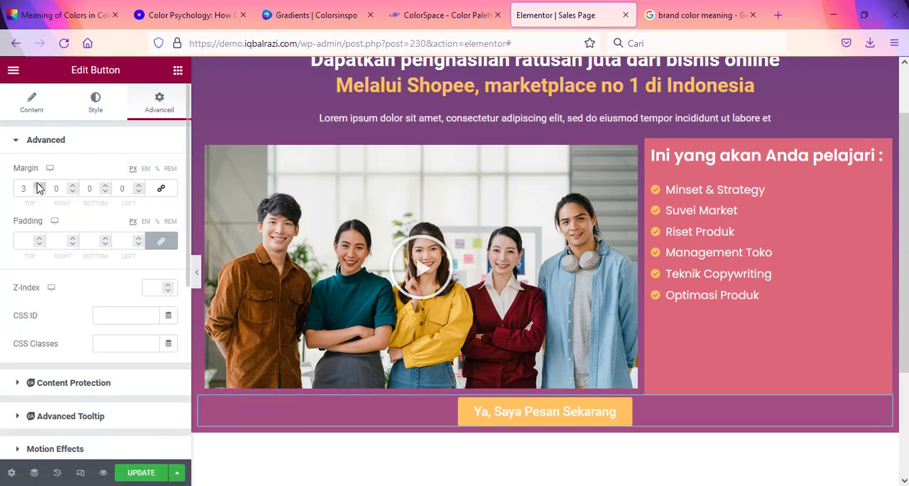
{"action": "left_click", "coordinate": [38, 183]}
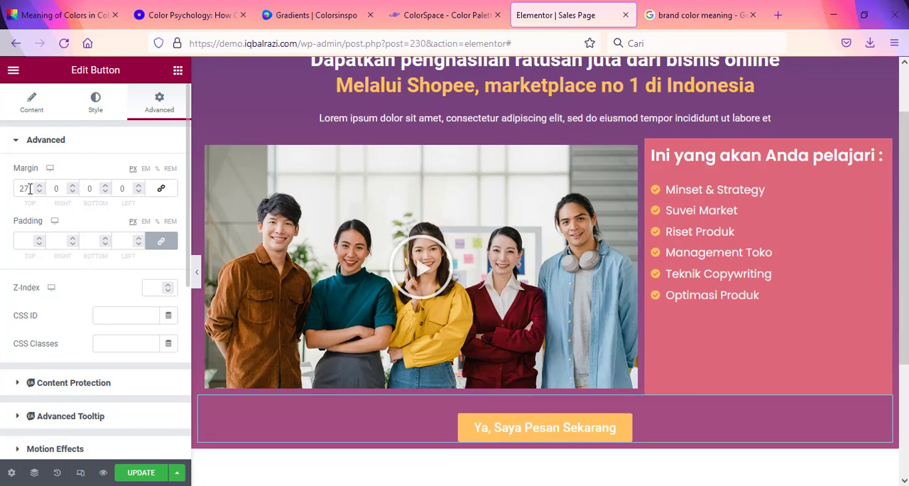
{"action": "left_click_drag", "start_coordinate": [29, 189], "coordinate": [2, 177]}
{"action": "type", "text": "39"}
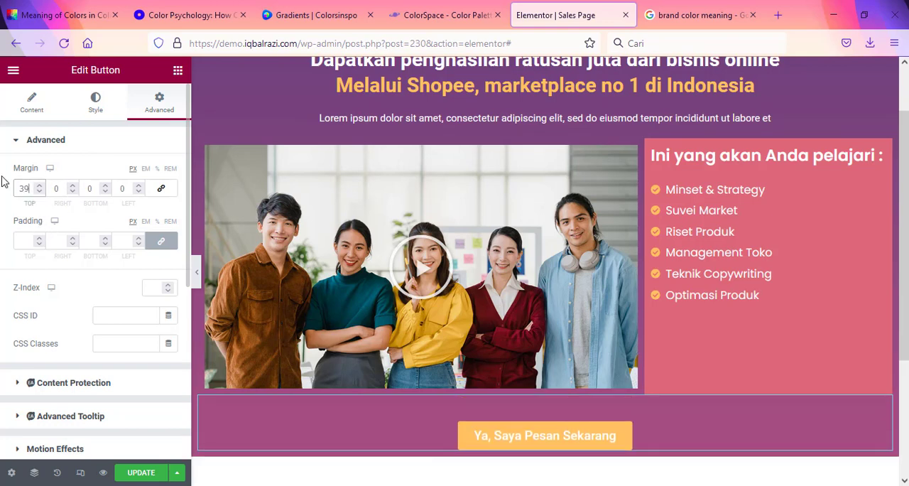
{"action": "key", "text": "BackSpace"}
{"action": "key", "text": "BackSpace"}
{"action": "type", "text": "30"}
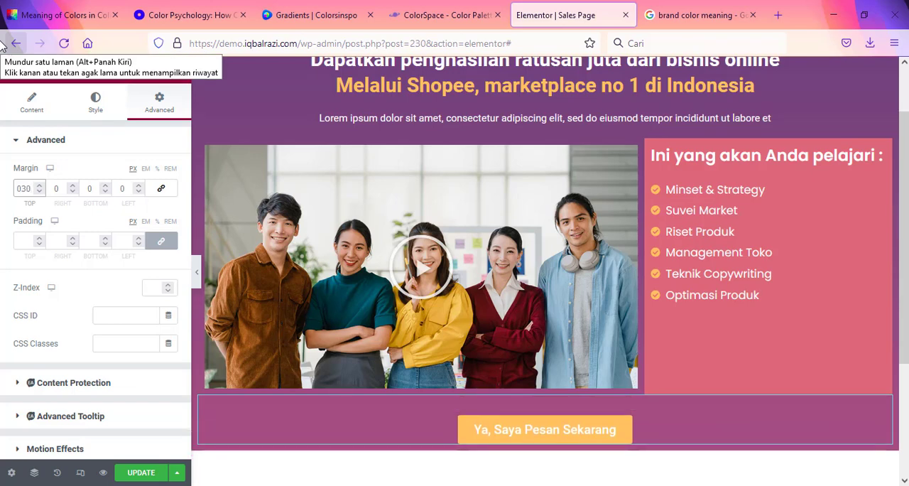
Step: Set the button's bottom margin to 30 px and check the spacing around it
{"action": "double_click", "coordinate": [90, 188]}
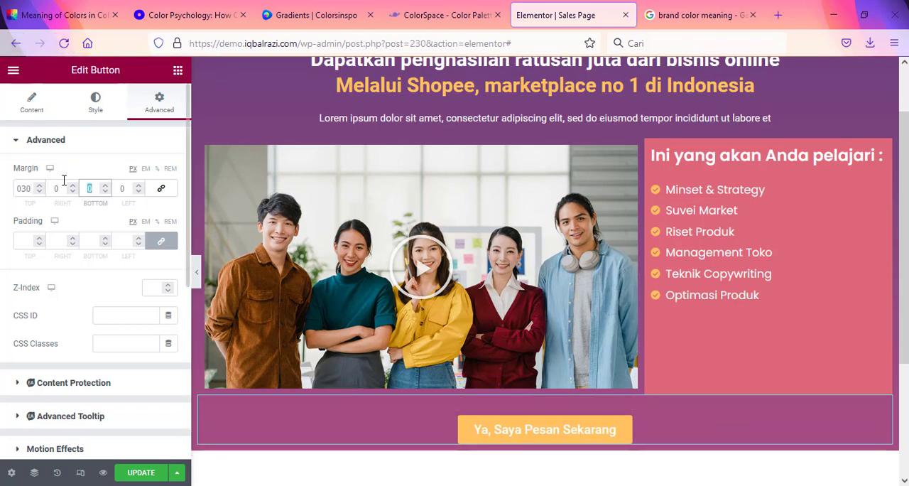
{"action": "type", "text": "30"}
{"action": "scroll", "coordinate": [544, 426], "scroll_direction": "down", "scroll_amount": 2}
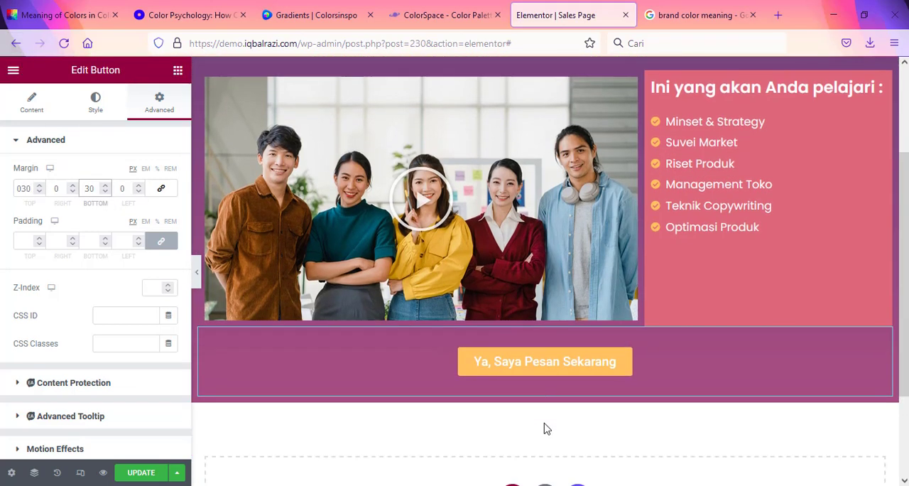
{"action": "scroll", "coordinate": [495, 305], "scroll_direction": "up", "scroll_amount": 2}
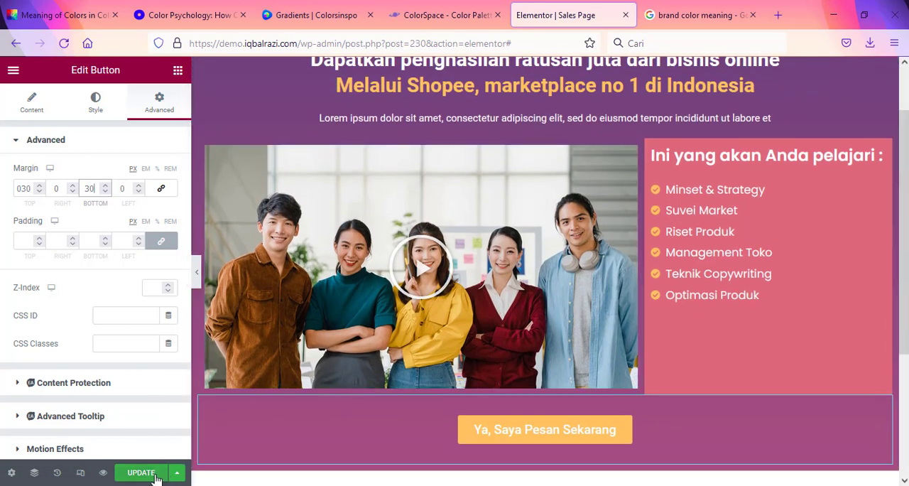
Step: Hide the editor panel and review the hero section's layout and colors against the ColorSpace palette
{"action": "left_click", "coordinate": [197, 279]}
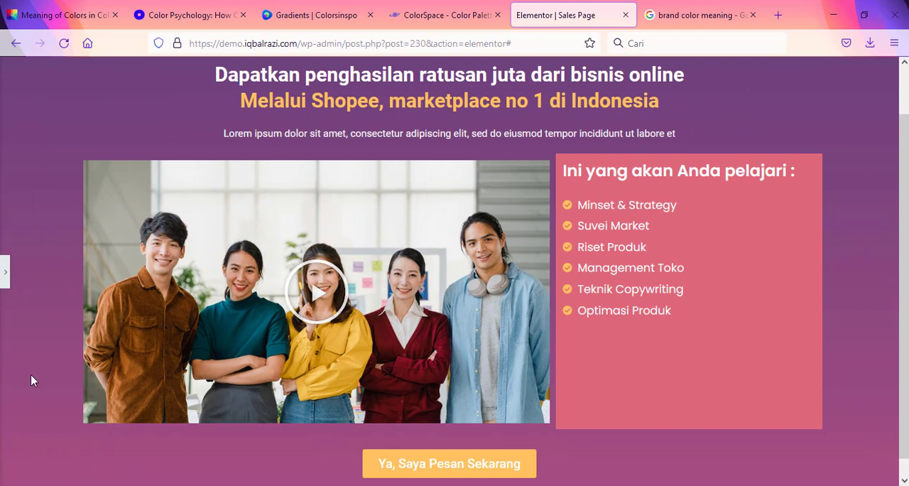
{"action": "scroll", "coordinate": [98, 306], "scroll_direction": "up", "scroll_amount": 1}
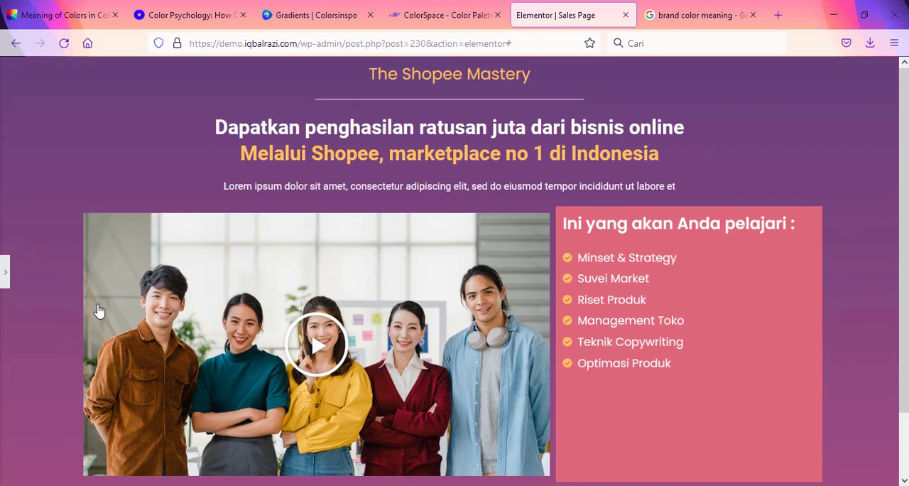
{"action": "scroll", "coordinate": [105, 243], "scroll_direction": "down", "scroll_amount": 1}
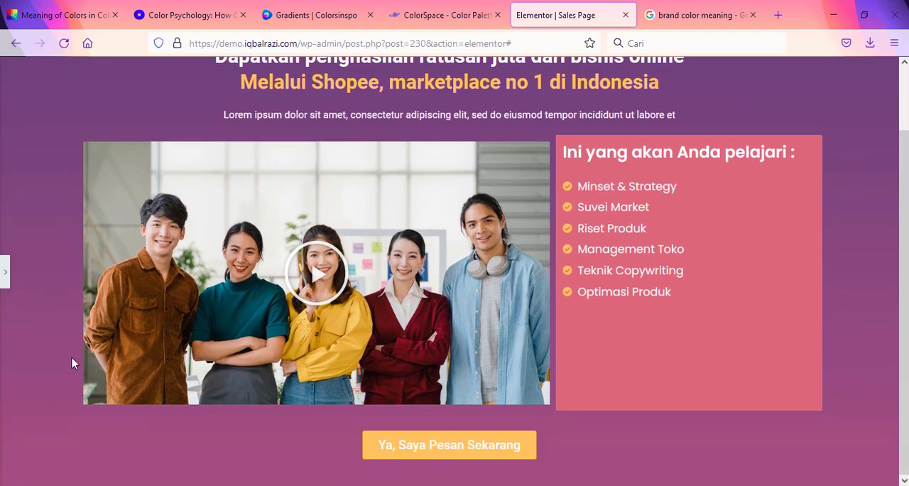
{"action": "scroll", "coordinate": [73, 367], "scroll_direction": "up", "scroll_amount": 1}
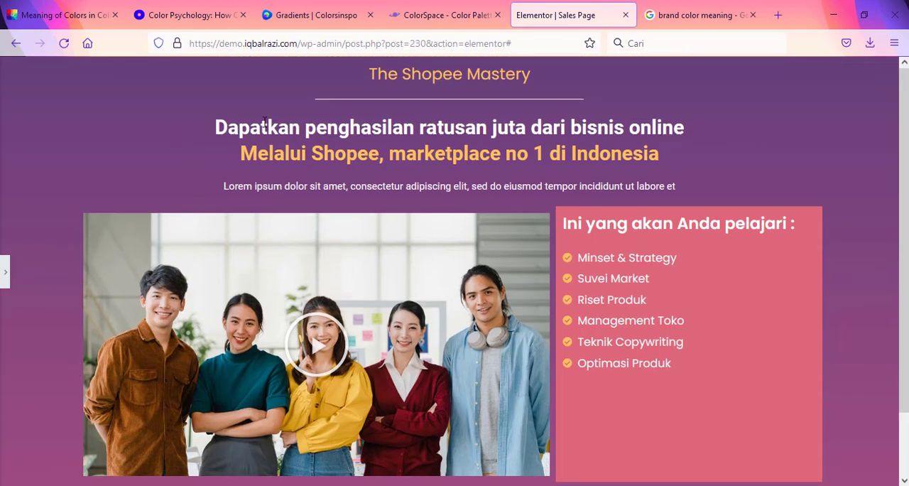
{"action": "left_click", "coordinate": [416, 7]}
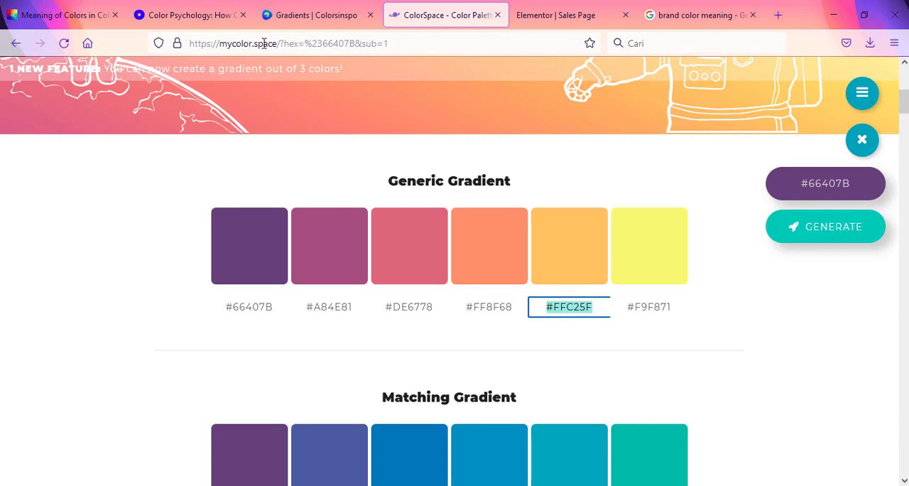
{"action": "left_click", "coordinate": [570, 8]}
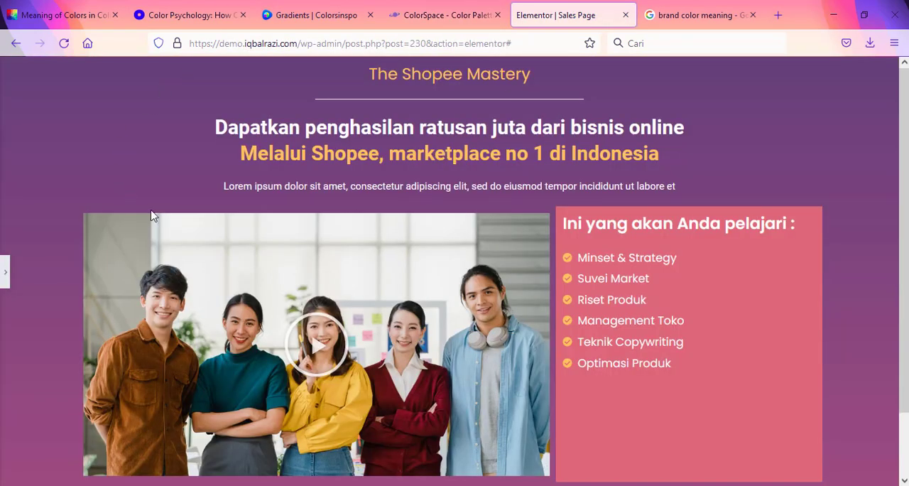
{"action": "scroll", "coordinate": [825, 219], "scroll_direction": "down", "scroll_amount": 2}
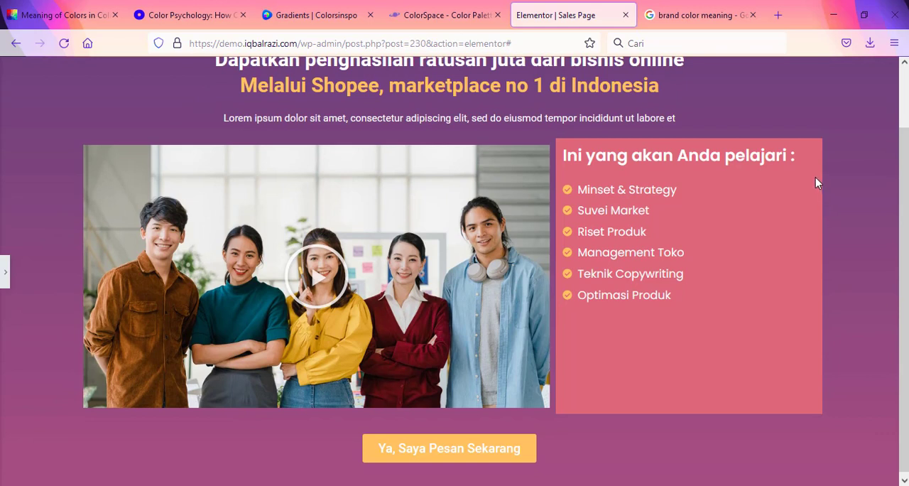
{"action": "scroll", "coordinate": [811, 181], "scroll_direction": "up", "scroll_amount": 2}
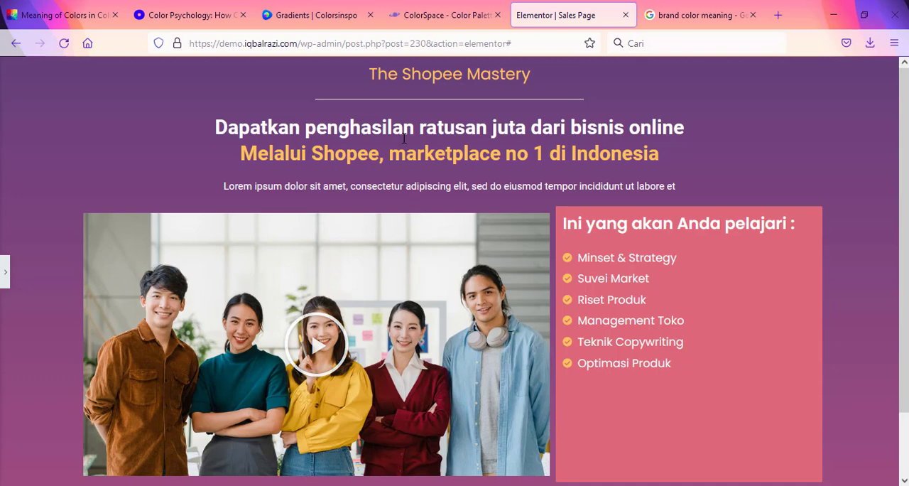
Step: Revisit the Oberlo color psychology article, the Colorsinspo palettes and the ColorSpace gradients, and return to the sales page
{"action": "left_click", "coordinate": [183, 5]}
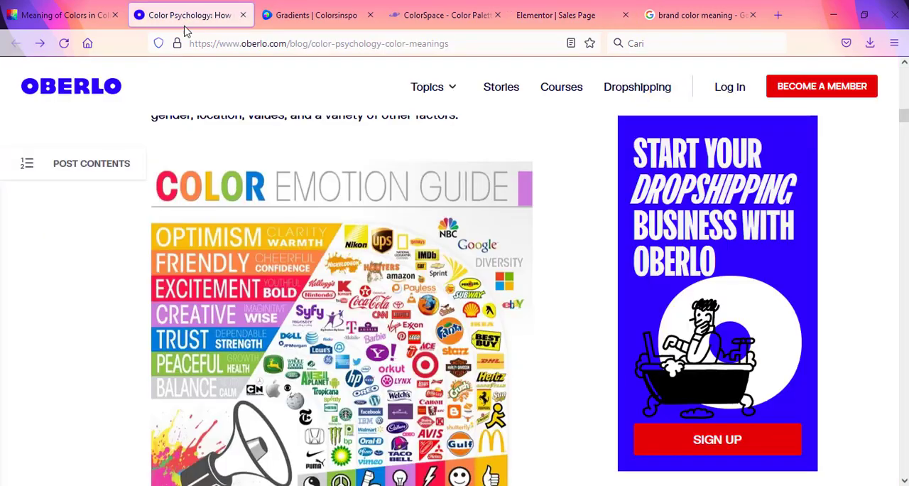
{"action": "left_click", "coordinate": [304, 6]}
{"action": "left_click", "coordinate": [36, 203]}
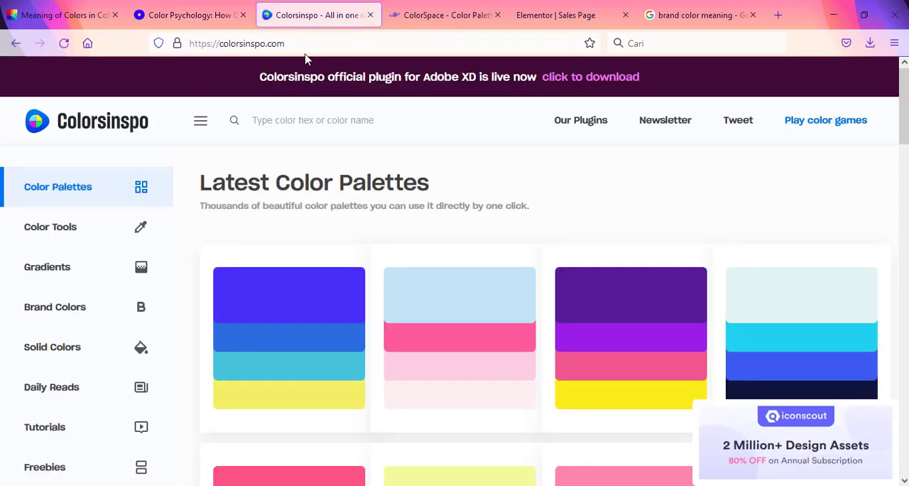
{"action": "left_click", "coordinate": [449, 17]}
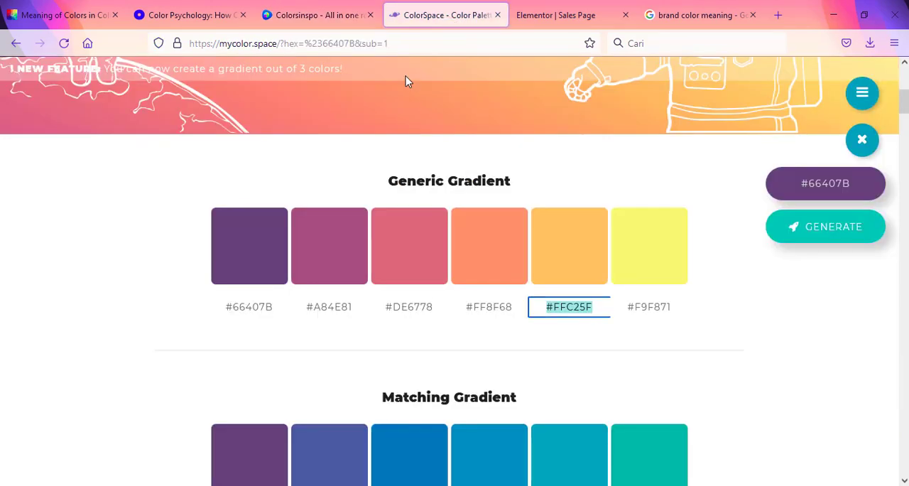
{"action": "left_click", "coordinate": [555, 15]}
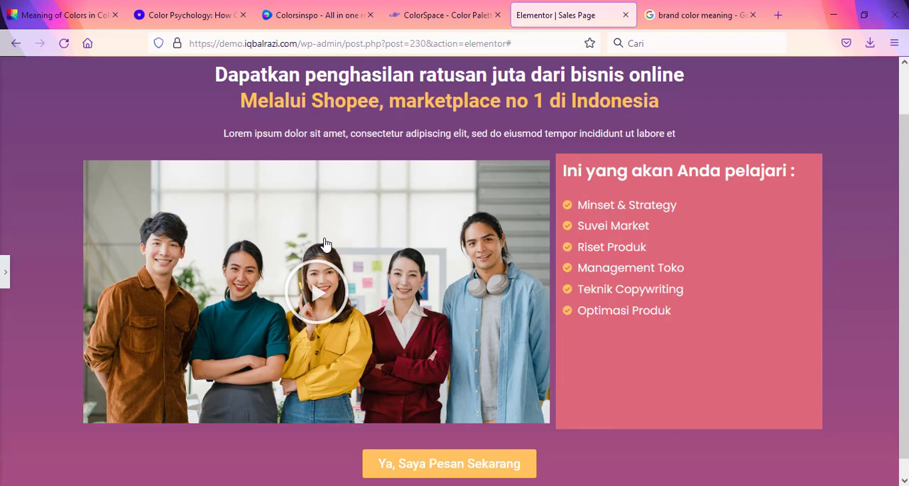
Step: Round the course-topics column's corners with a 35 px border radius and check the result without the editor panel
{"action": "left_click", "coordinate": [4, 276]}
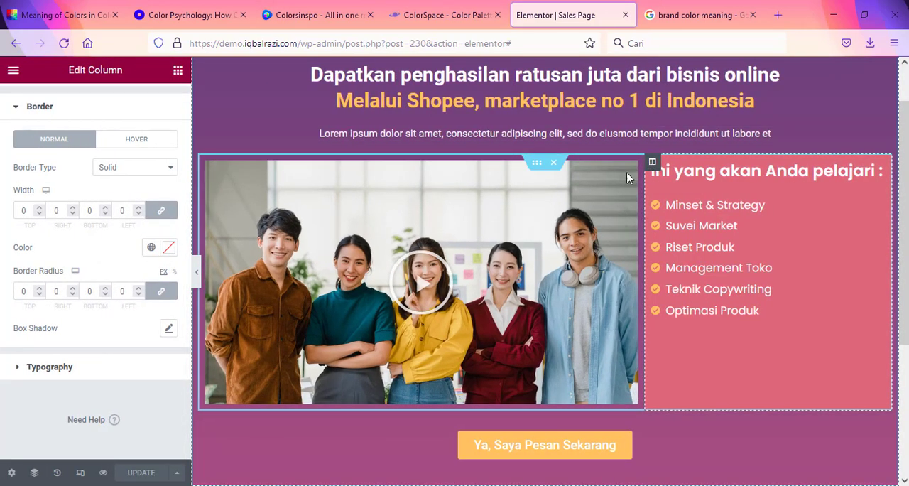
{"action": "left_click_drag", "start_coordinate": [29, 291], "coordinate": [2, 291]}
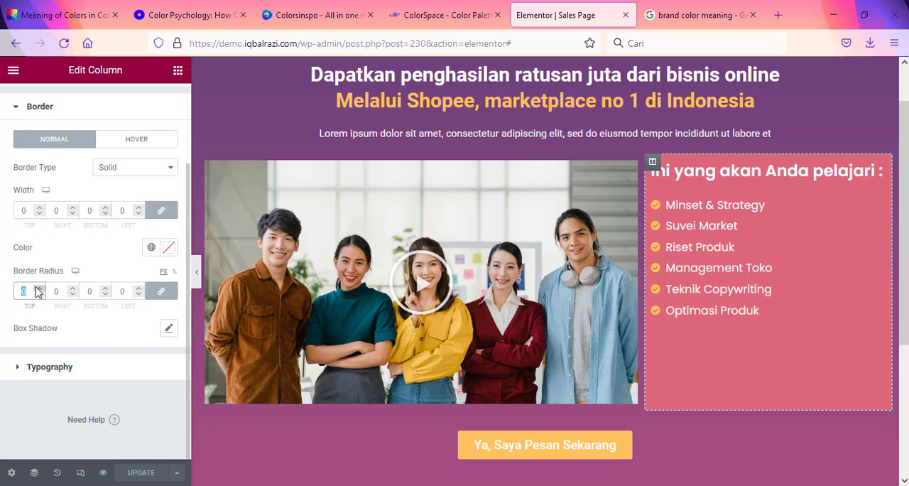
{"action": "type", "text": "10"}
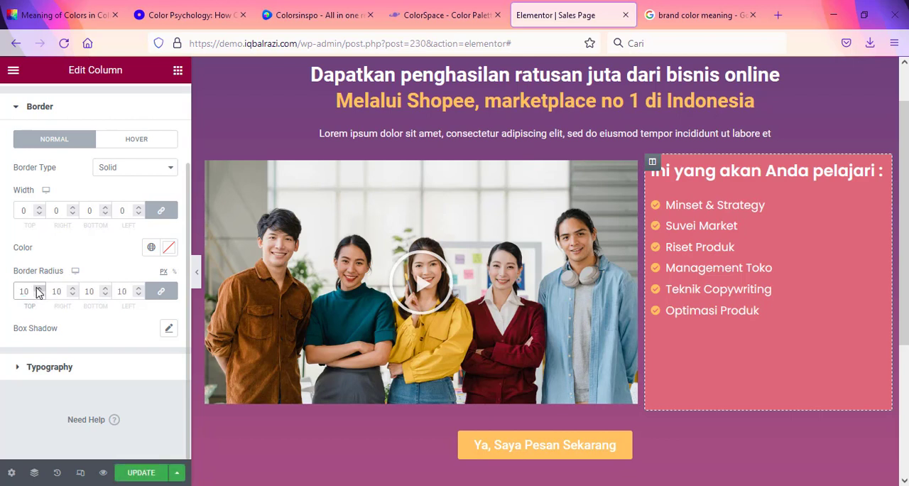
{"action": "left_click_drag", "start_coordinate": [32, 291], "coordinate": [5, 283]}
{"action": "type", "text": "20"}
{"action": "left_click", "coordinate": [39, 287]}
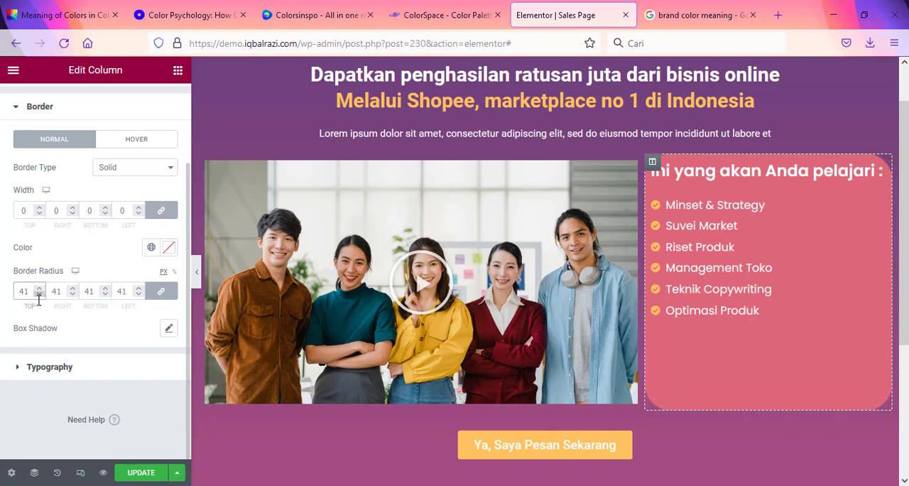
{"action": "left_click_drag", "start_coordinate": [29, 291], "coordinate": [1, 279]}
{"action": "type", "text": "35"}
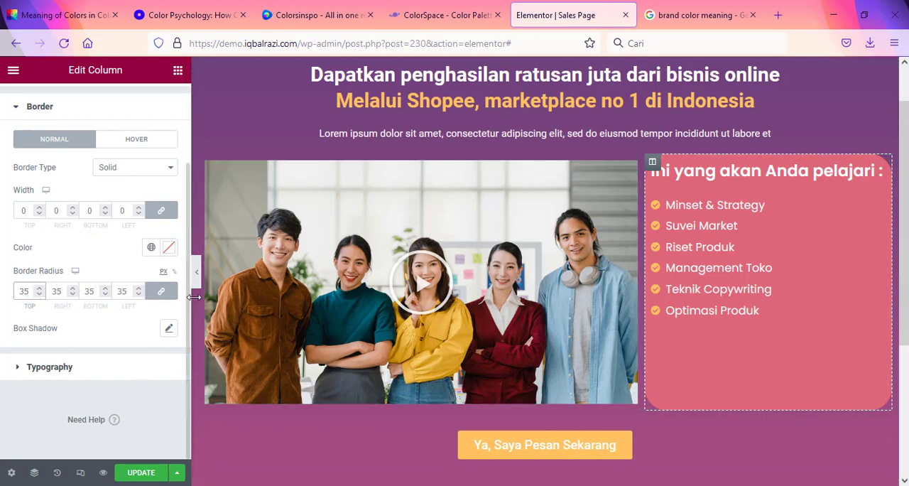
{"action": "left_click", "coordinate": [197, 274]}
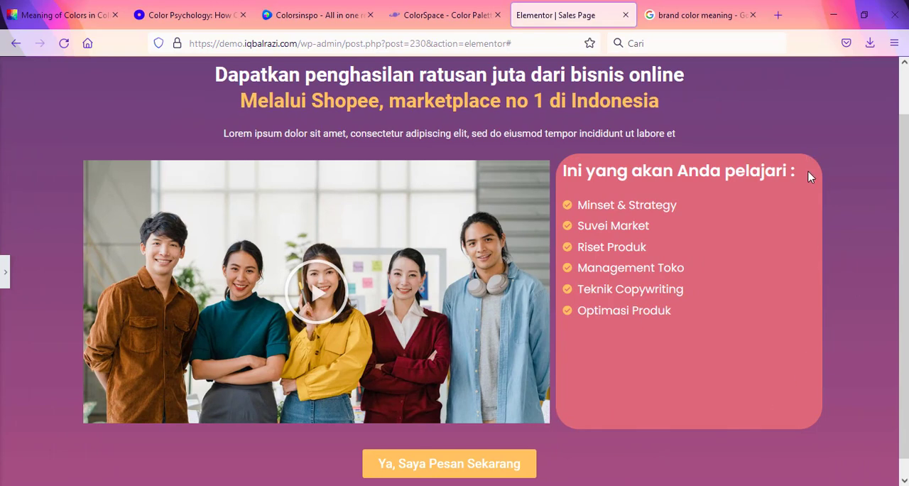
{"action": "left_click", "coordinate": [4, 273]}
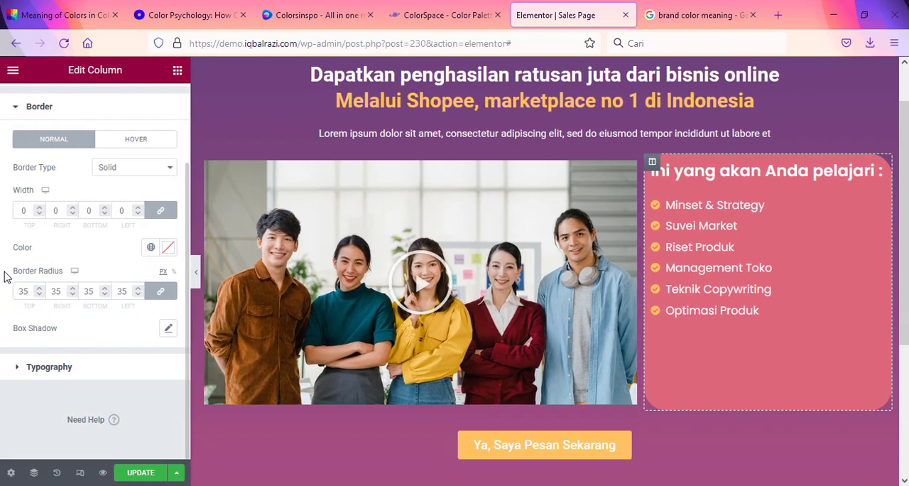
Step: Unlink the margin values of the "Ini yang akan Anda pelajari :" heading and set its top margin to 11 px
{"action": "left_click", "coordinate": [878, 170]}
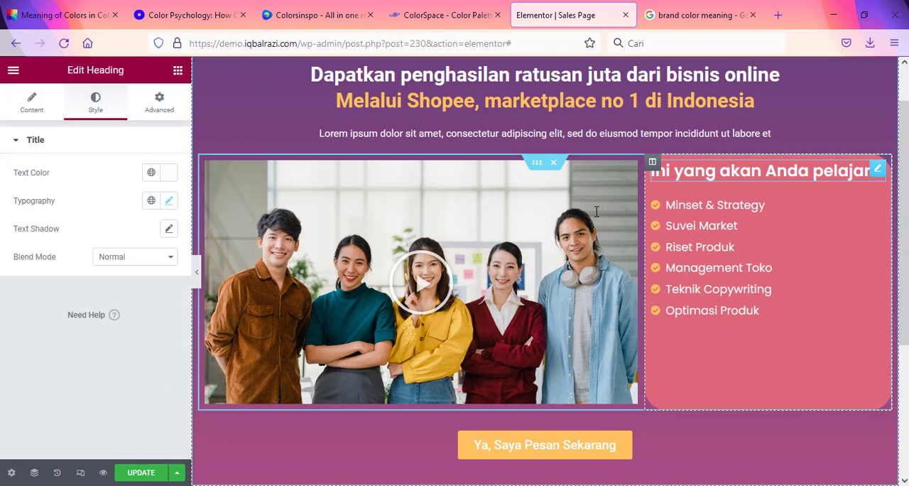
{"action": "left_click", "coordinate": [161, 101]}
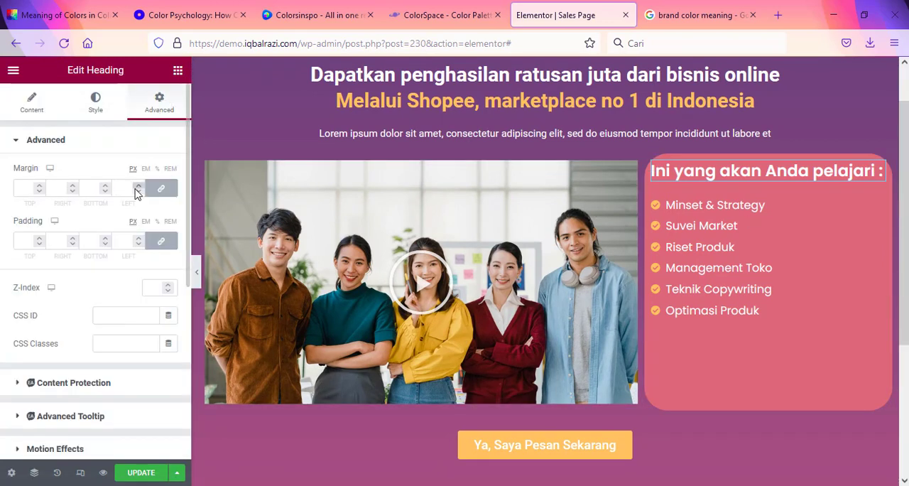
{"action": "left_click", "coordinate": [162, 188]}
{"action": "left_click", "coordinate": [40, 185]}
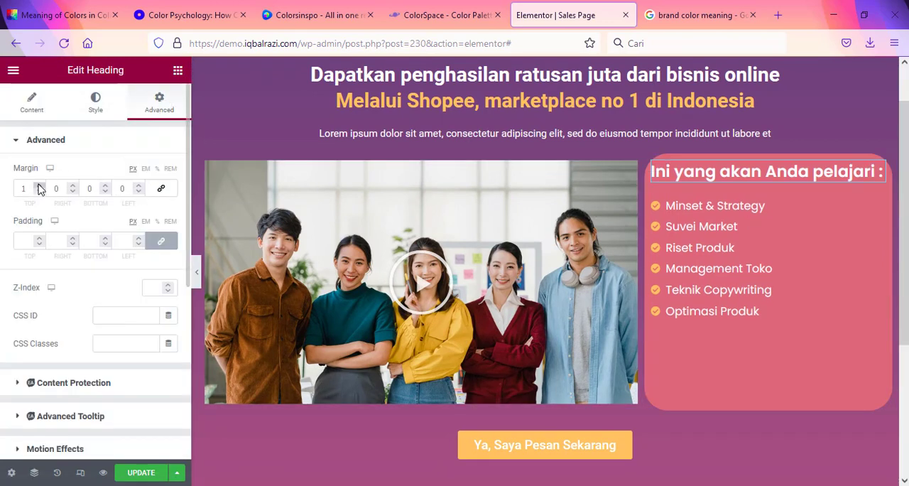
{"action": "triple_click", "coordinate": [39, 186]}
{"action": "triple_click", "coordinate": [39, 186]}
{"action": "double_click", "coordinate": [39, 186]}
{"action": "double_click", "coordinate": [39, 186]}
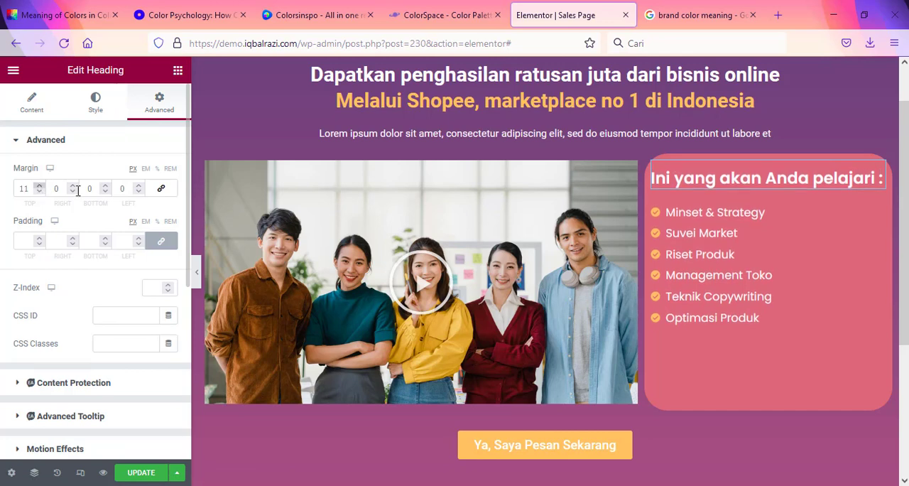
Step: Set the course-topics column's padding to 27 px on all four sides
{"action": "left_click", "coordinate": [653, 163]}
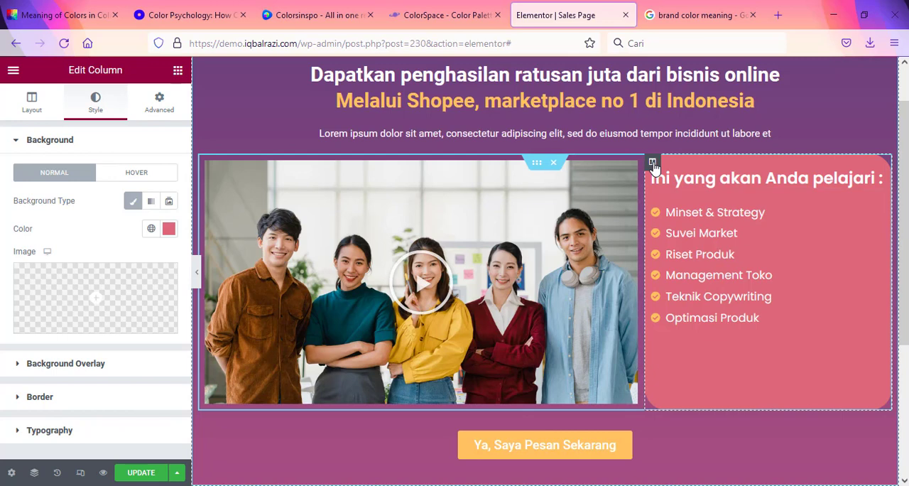
{"action": "left_click", "coordinate": [160, 105]}
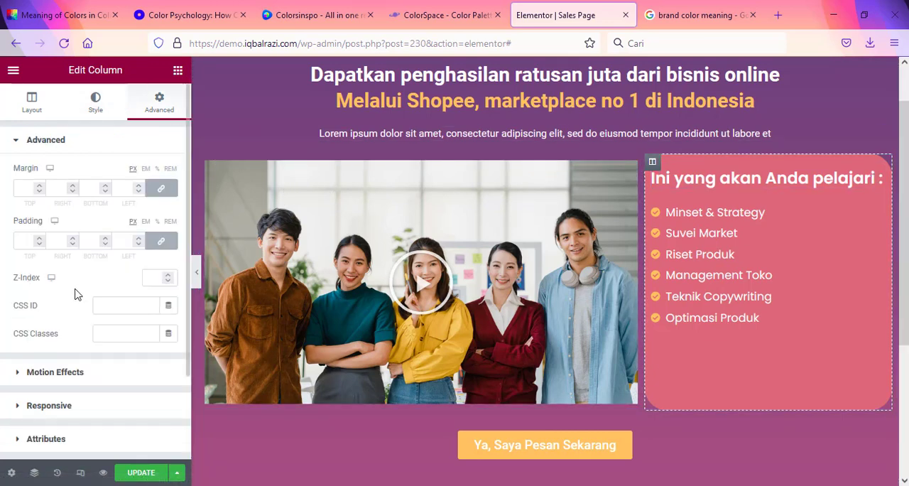
{"action": "left_click", "coordinate": [39, 238]}
{"action": "left_click", "coordinate": [39, 238]}
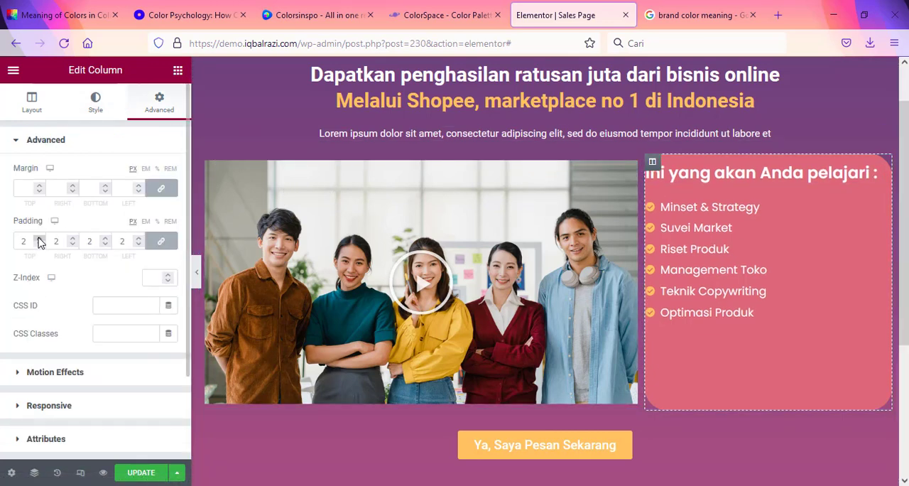
{"action": "left_click", "coordinate": [39, 237]}
{"action": "left_click", "coordinate": [40, 237]}
{"action": "left_click", "coordinate": [40, 237]}
{"action": "left_click", "coordinate": [40, 237]}
{"action": "left_click", "coordinate": [40, 237]}
{"action": "left_click", "coordinate": [39, 237]}
{"action": "left_click", "coordinate": [40, 237]}
{"action": "left_click", "coordinate": [40, 237]}
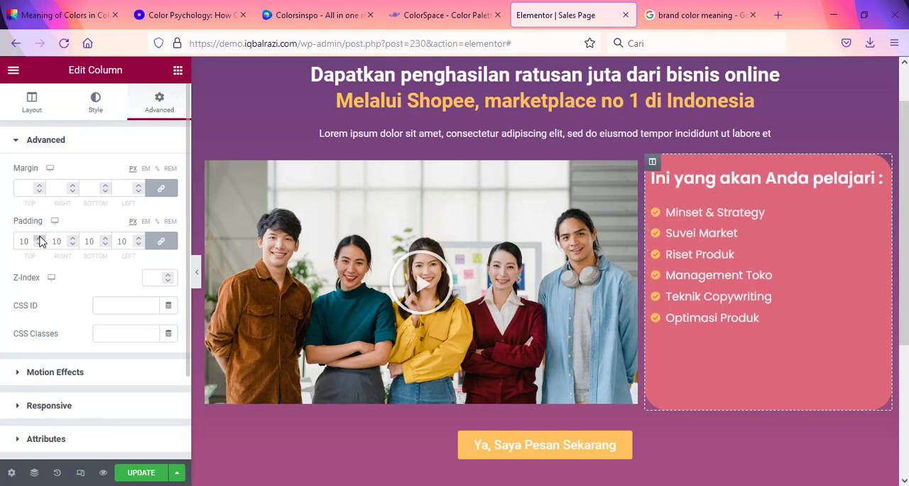
{"action": "left_click", "coordinate": [40, 237]}
{"action": "left_click", "coordinate": [40, 237]}
{"action": "left_click", "coordinate": [40, 237]}
{"action": "left_click", "coordinate": [40, 237]}
{"action": "left_click", "coordinate": [40, 237]}
{"action": "left_click", "coordinate": [40, 237]}
{"action": "left_click", "coordinate": [40, 237]}
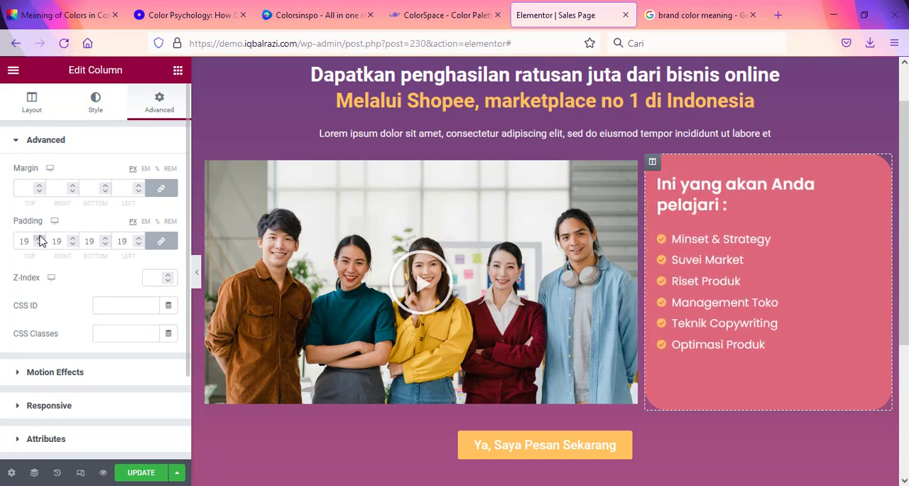
{"action": "left_click", "coordinate": [40, 237]}
{"action": "left_click", "coordinate": [40, 237]}
{"action": "left_click", "coordinate": [40, 237]}
{"action": "left_click", "coordinate": [40, 237]}
{"action": "left_click", "coordinate": [40, 238]}
{"action": "left_click", "coordinate": [40, 237]}
{"action": "left_click", "coordinate": [40, 238]}
{"action": "left_click", "coordinate": [39, 238]}
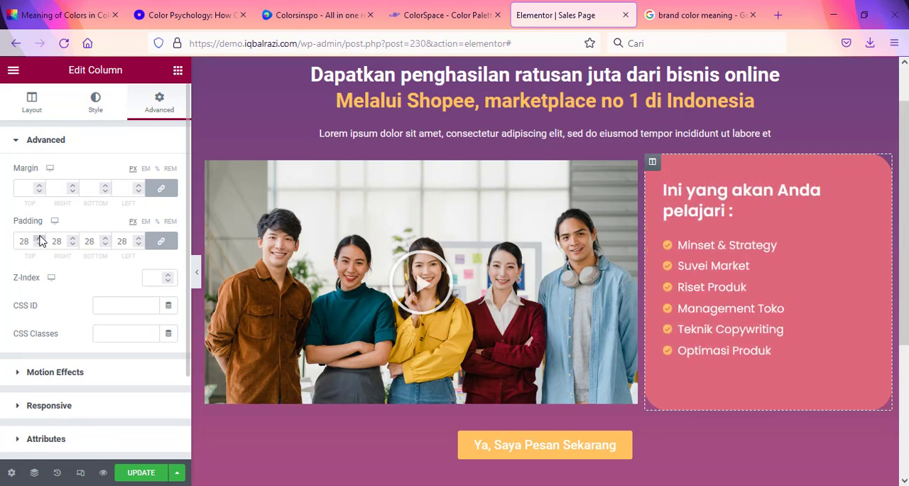
{"action": "left_click", "coordinate": [40, 242]}
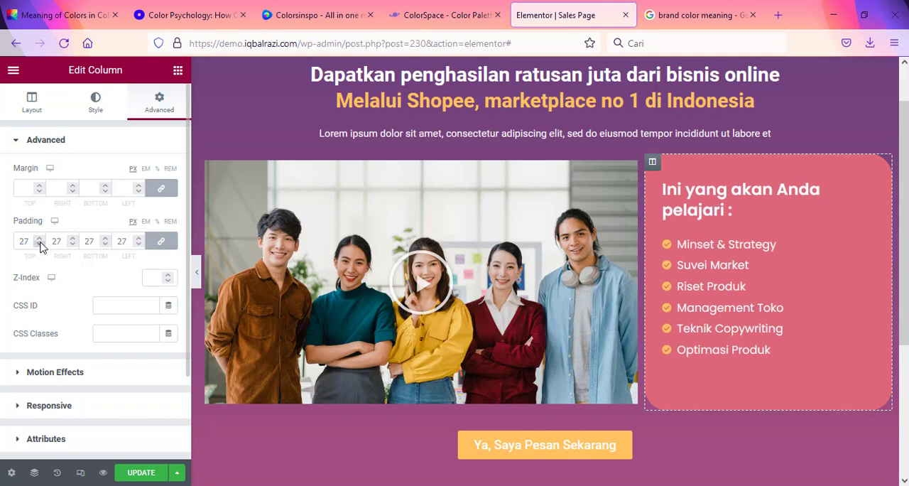
Step: Reduce the font size of the "Ini yang akan Anda pelajari :" heading to 21 px so it fits on one line
{"action": "left_click", "coordinate": [864, 183]}
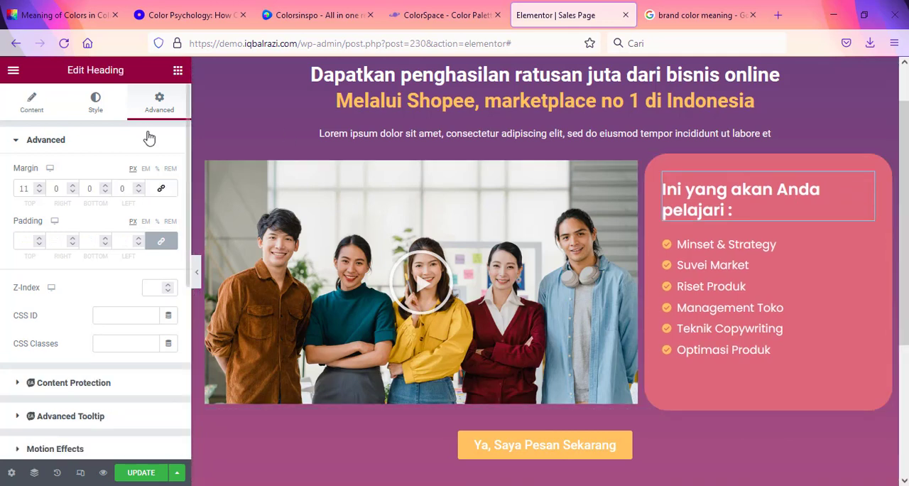
{"action": "left_click", "coordinate": [99, 112]}
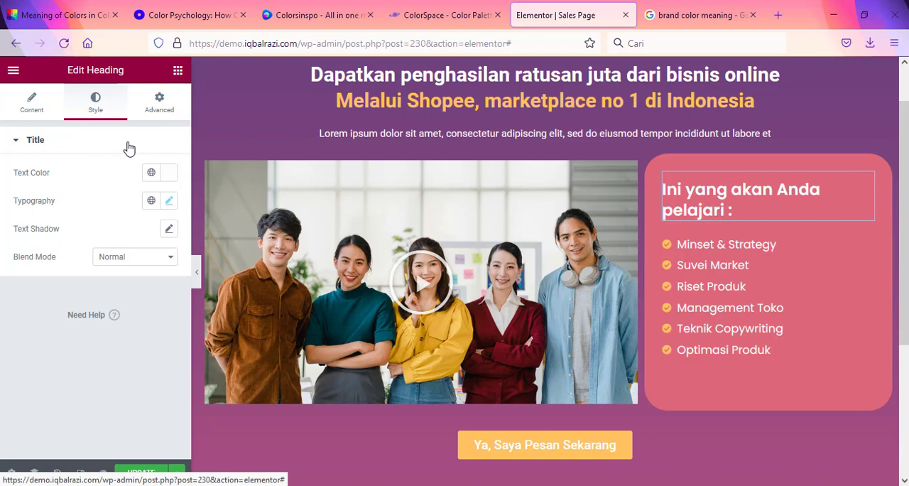
{"action": "left_click", "coordinate": [168, 200]}
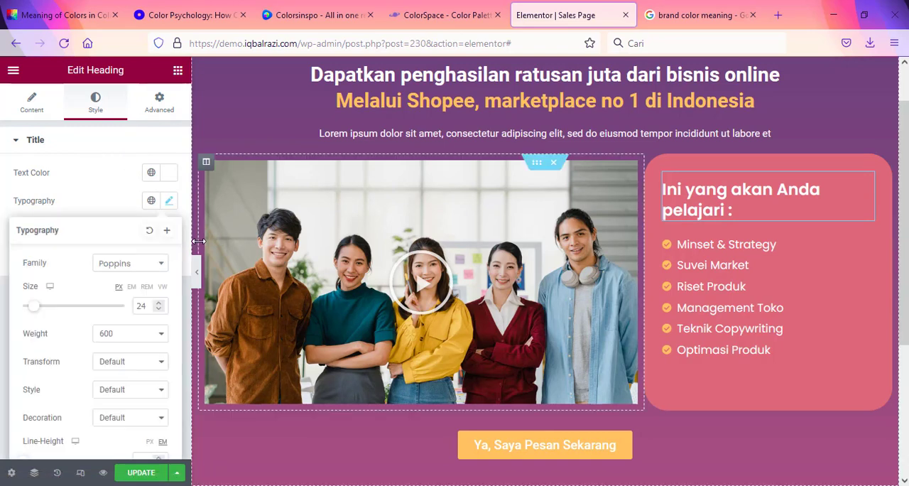
{"action": "left_click", "coordinate": [159, 308]}
{"action": "left_click", "coordinate": [159, 308]}
{"action": "left_click", "coordinate": [159, 308]}
{"action": "left_click", "coordinate": [160, 308]}
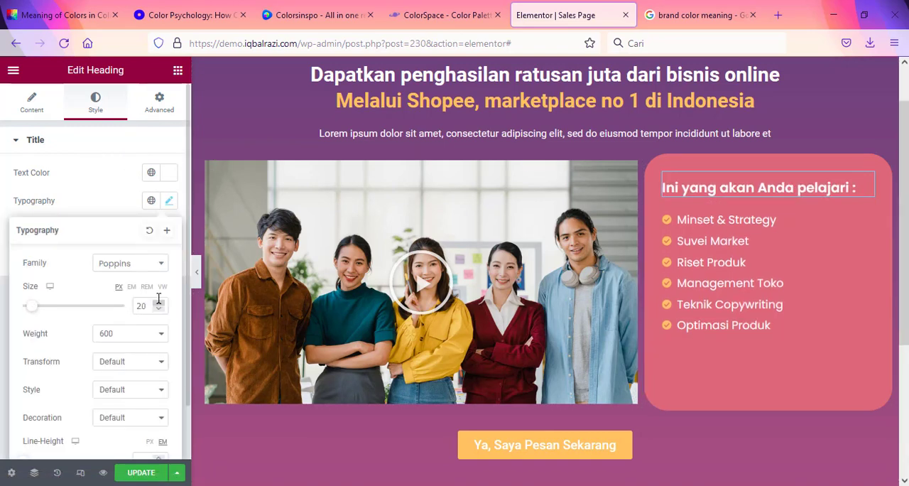
{"action": "left_click", "coordinate": [158, 303]}
{"action": "left_click", "coordinate": [158, 303]}
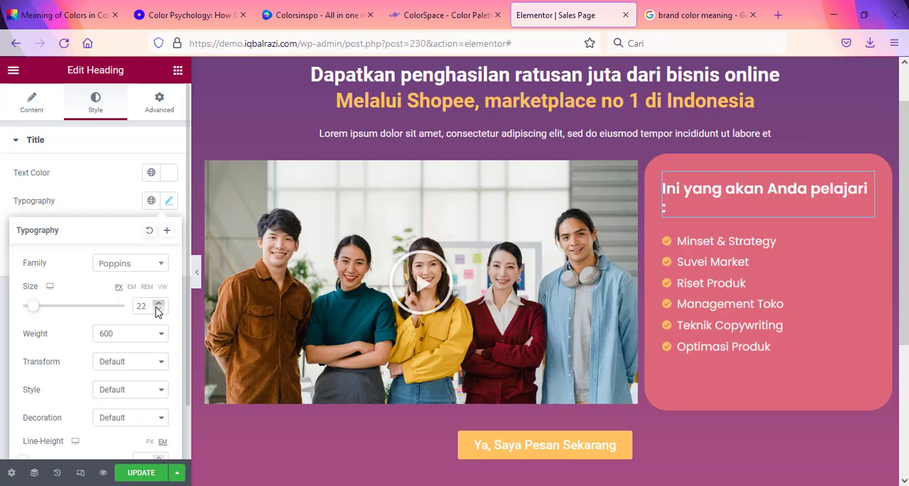
{"action": "left_click", "coordinate": [159, 309]}
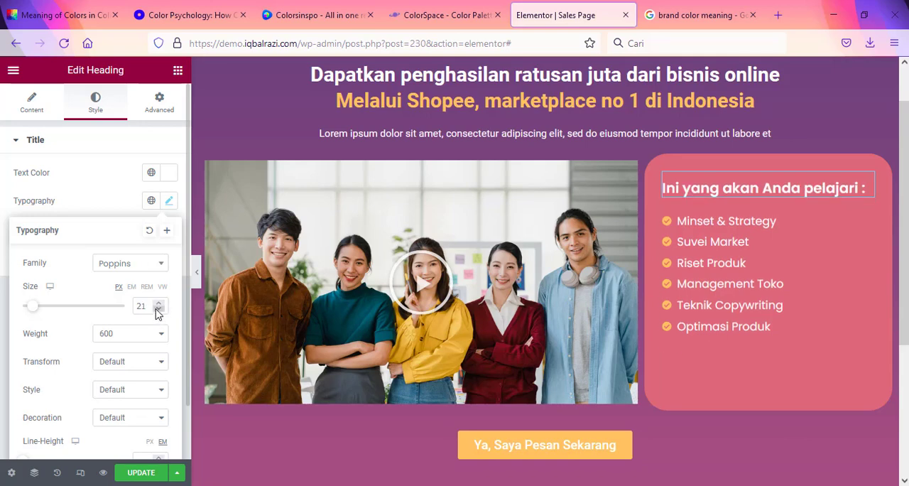
Step: Set the space between the items of the course-topics icon list to 7
{"action": "left_click", "coordinate": [867, 223]}
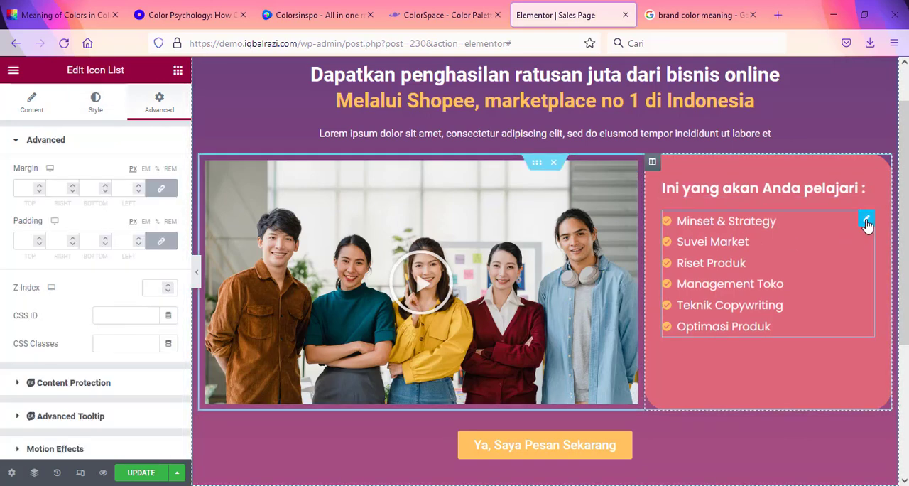
{"action": "left_click", "coordinate": [95, 103]}
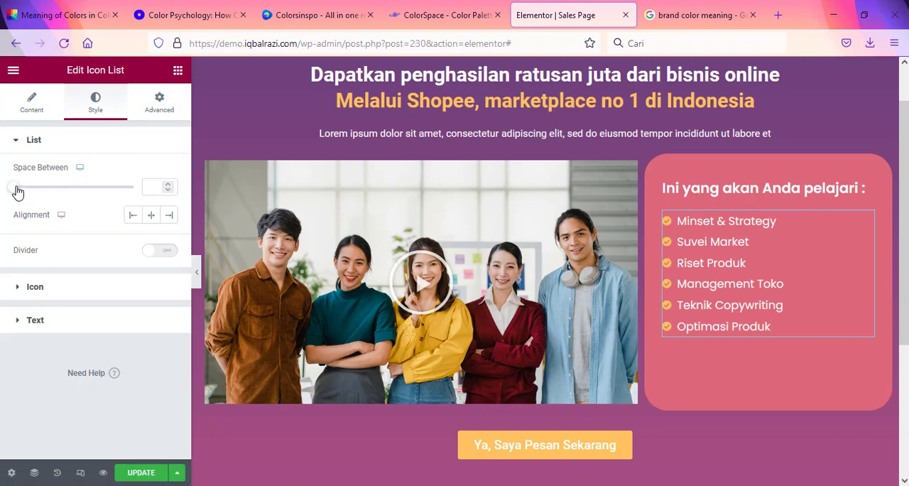
{"action": "left_click_drag", "start_coordinate": [17, 191], "coordinate": [34, 194]}
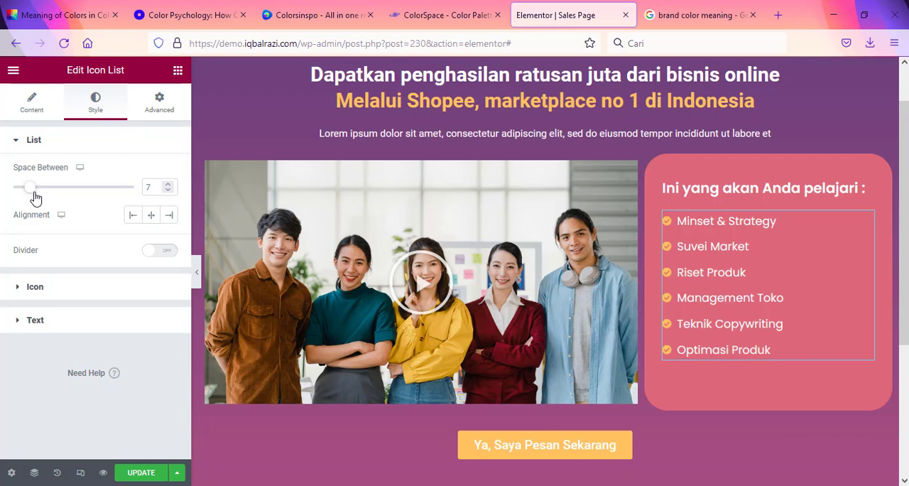
Step: Increase the course-topics list's text size to 21 px and save the page
{"action": "left_click", "coordinate": [19, 320]}
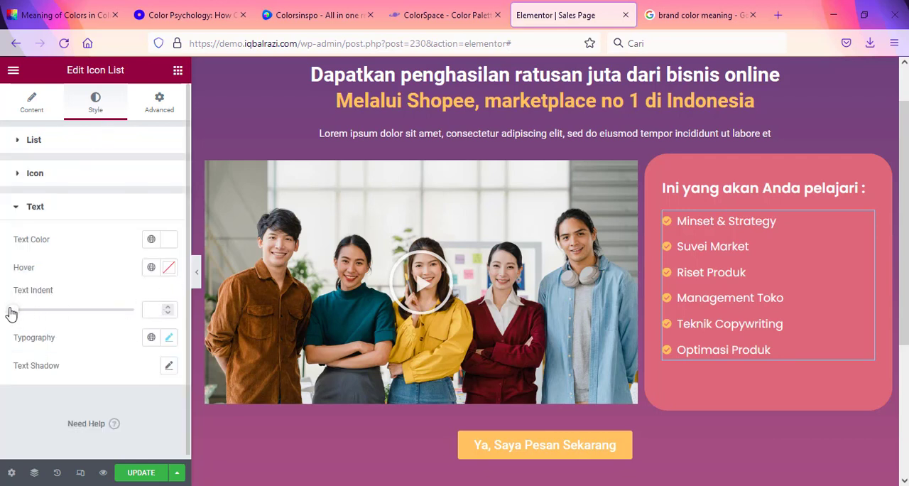
{"action": "left_click", "coordinate": [169, 338]}
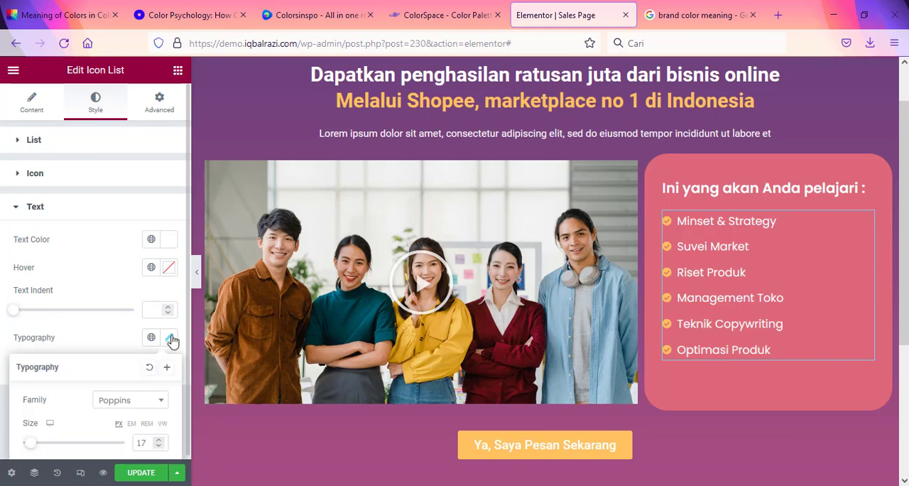
{"action": "scroll", "coordinate": [142, 412], "scroll_direction": "down", "scroll_amount": 1}
{"action": "left_click", "coordinate": [159, 383]}
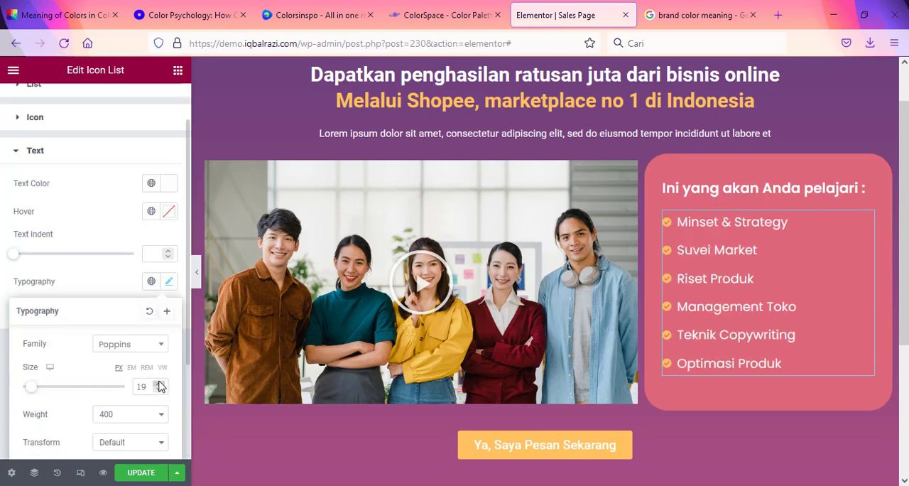
{"action": "left_click", "coordinate": [159, 383]}
{"action": "left_click", "coordinate": [159, 384]}
{"action": "left_click", "coordinate": [159, 383]}
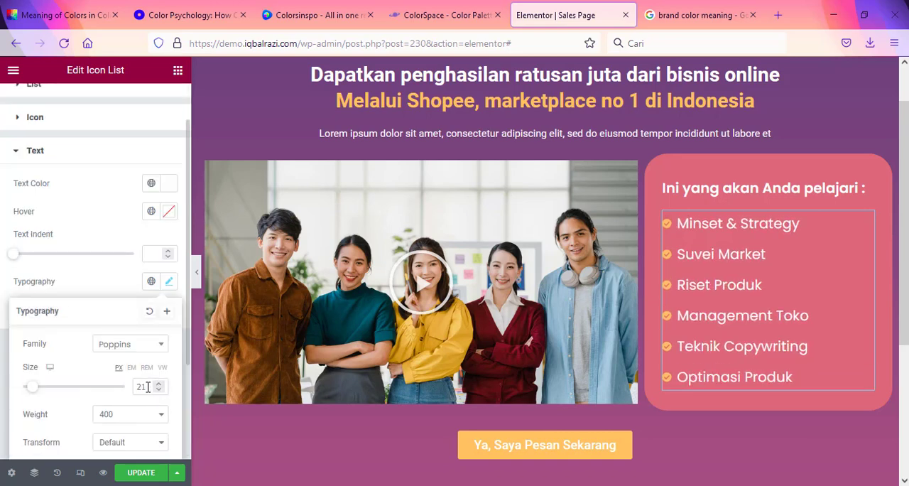
{"action": "left_click", "coordinate": [138, 472]}
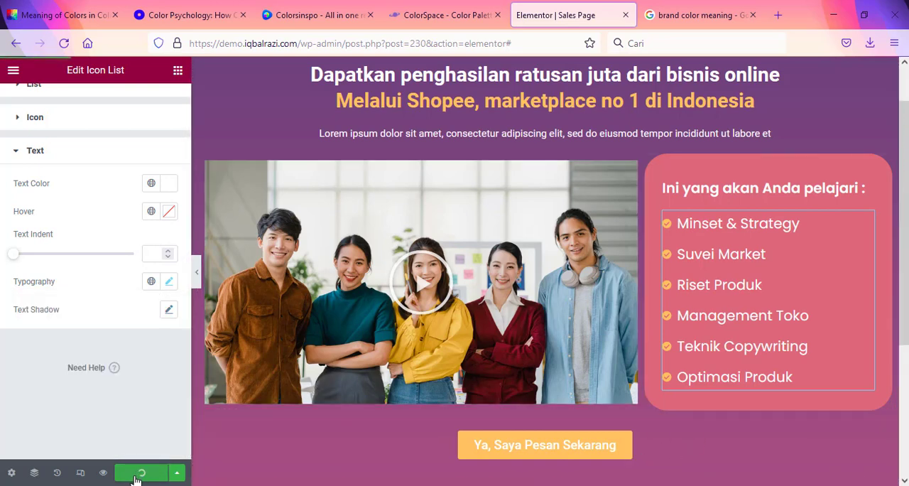
Step: Review the whole hero section without the editor panel and compare its colors with the Oberlo color guide and ColorSpace's Generic Gradient palette
{"action": "left_click", "coordinate": [198, 281]}
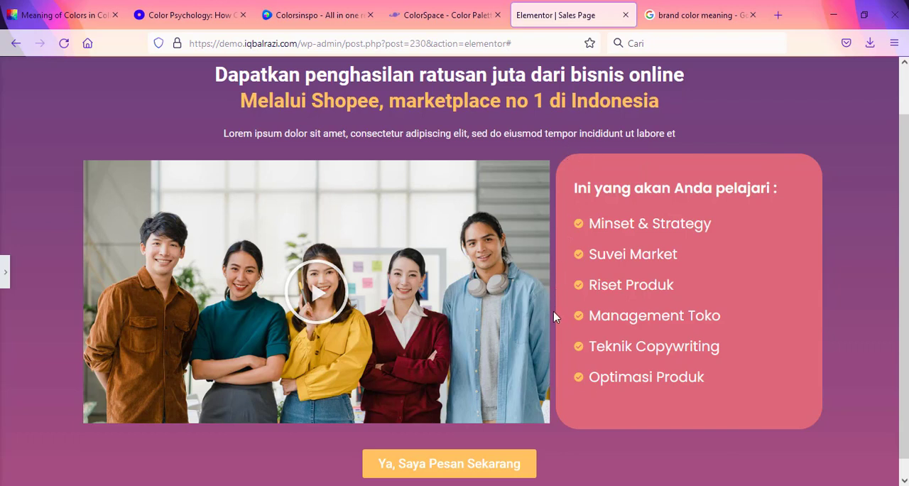
{"action": "scroll", "coordinate": [554, 318], "scroll_direction": "up", "scroll_amount": 1}
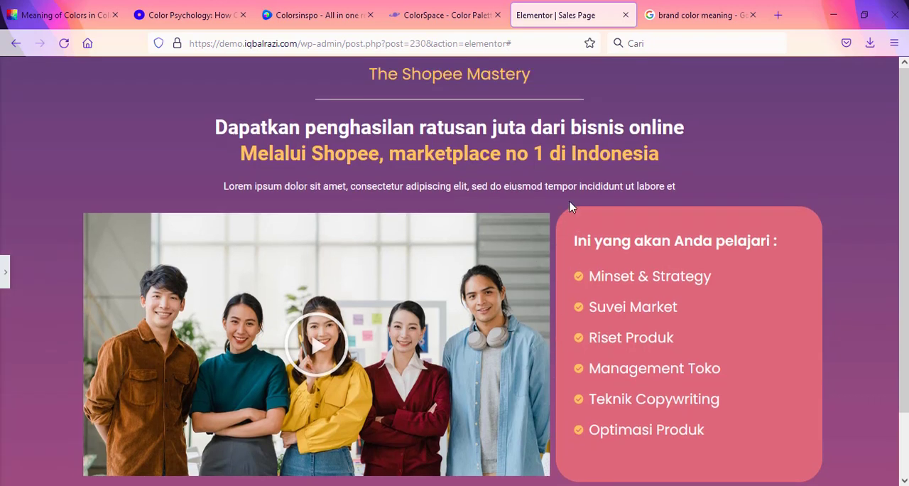
{"action": "scroll", "coordinate": [803, 237], "scroll_direction": "down", "scroll_amount": 1}
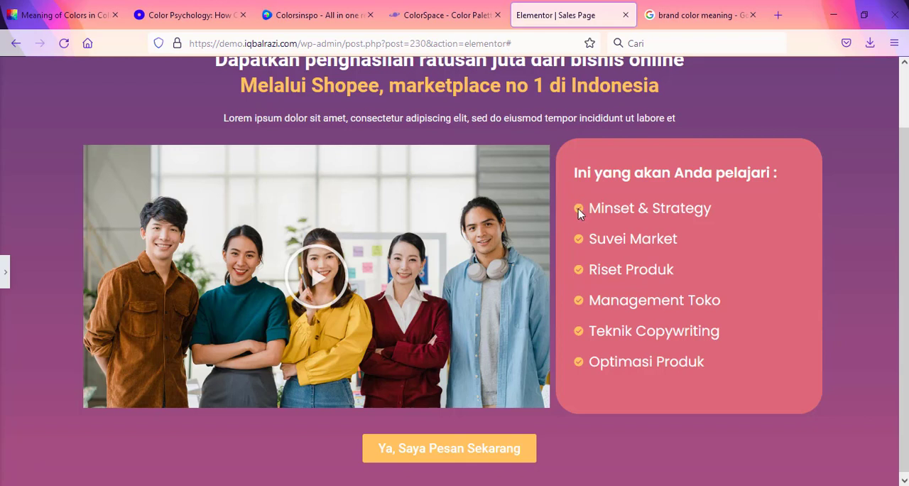
{"action": "scroll", "coordinate": [579, 209], "scroll_direction": "up", "scroll_amount": 2}
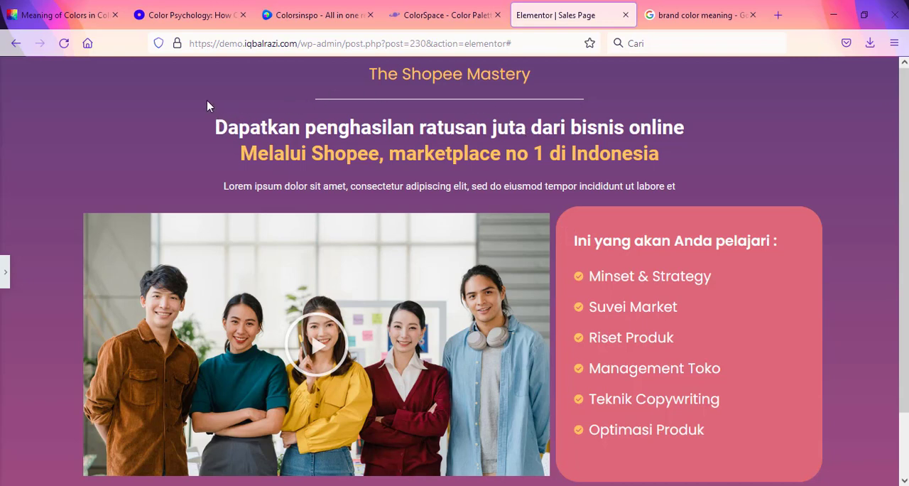
{"action": "left_click", "coordinate": [198, 8]}
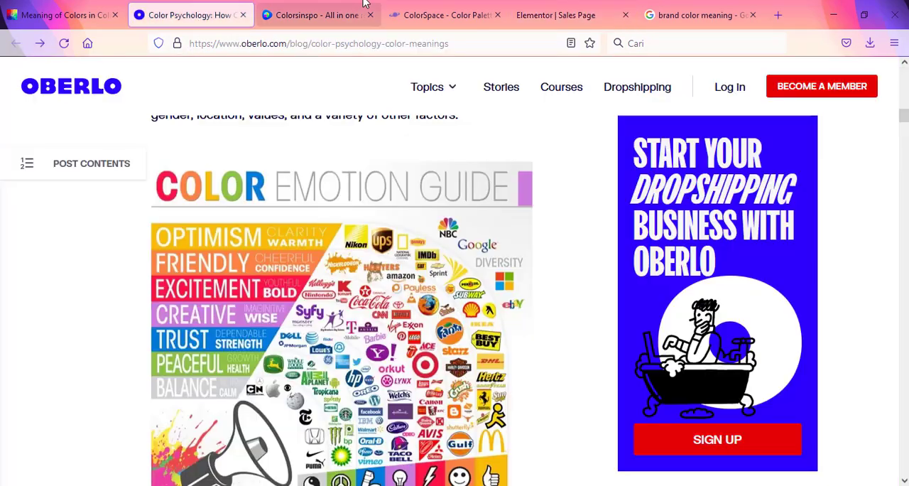
{"action": "key", "text": "ctrl+Tab"}
{"action": "key", "text": "ctrl+Tab"}
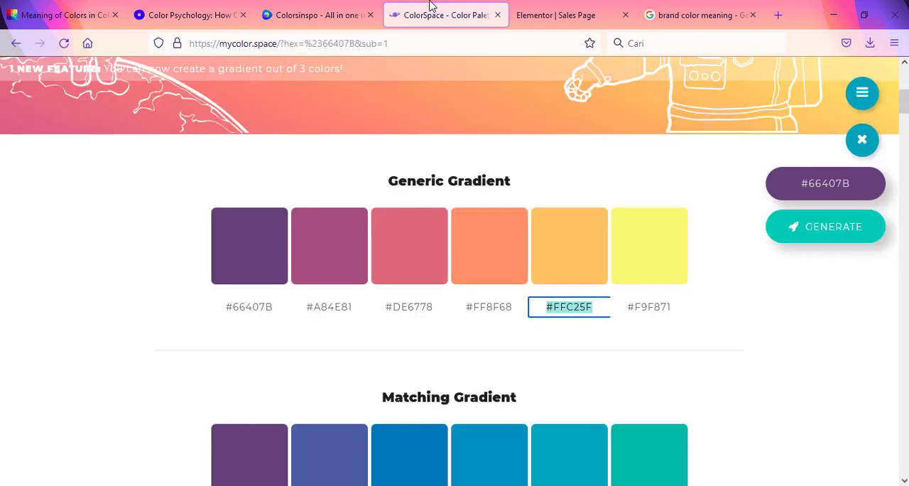
{"action": "left_click", "coordinate": [572, 8]}
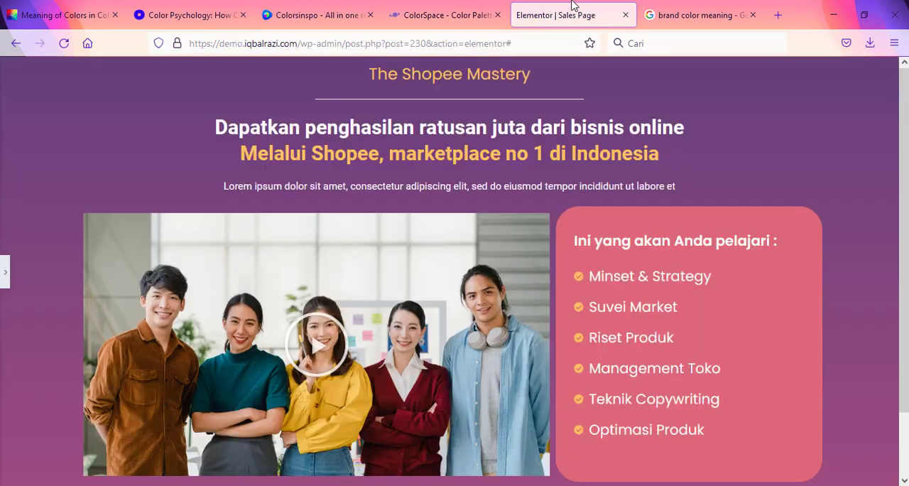